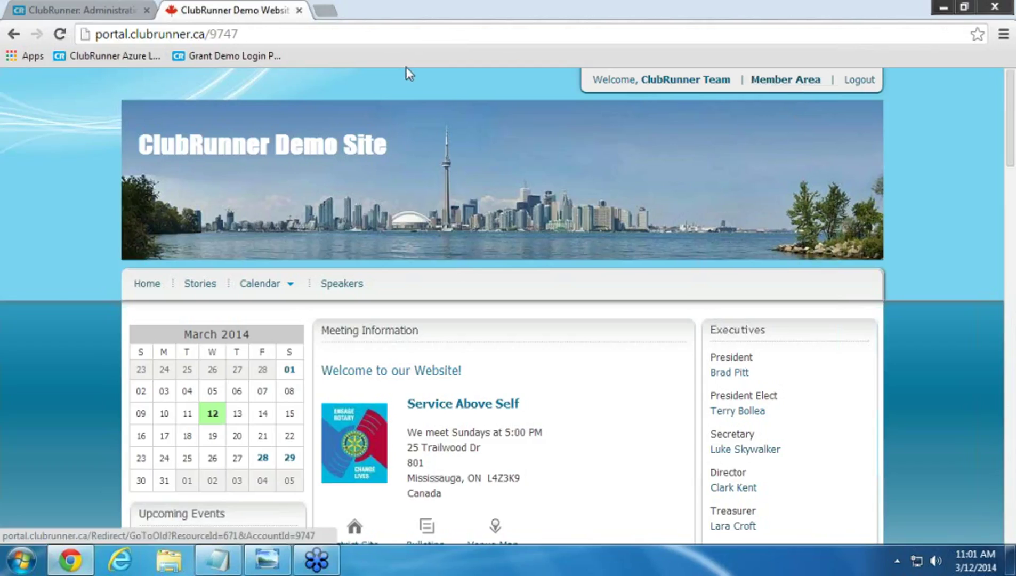
Switch to the ClubRunner administration page and find its Website Manager section
left_click(50, 7)
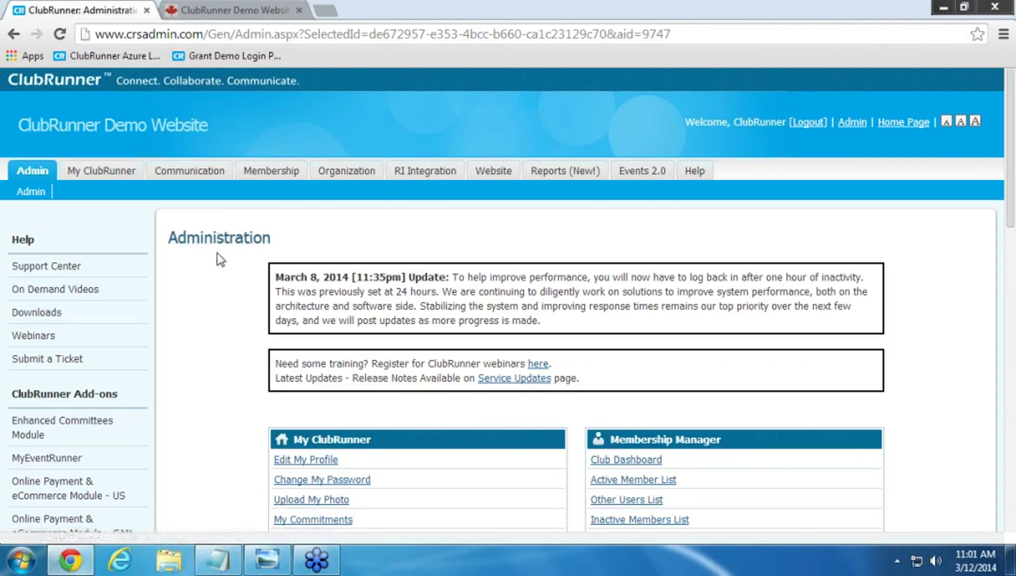
scroll(219, 258, "down", 10)
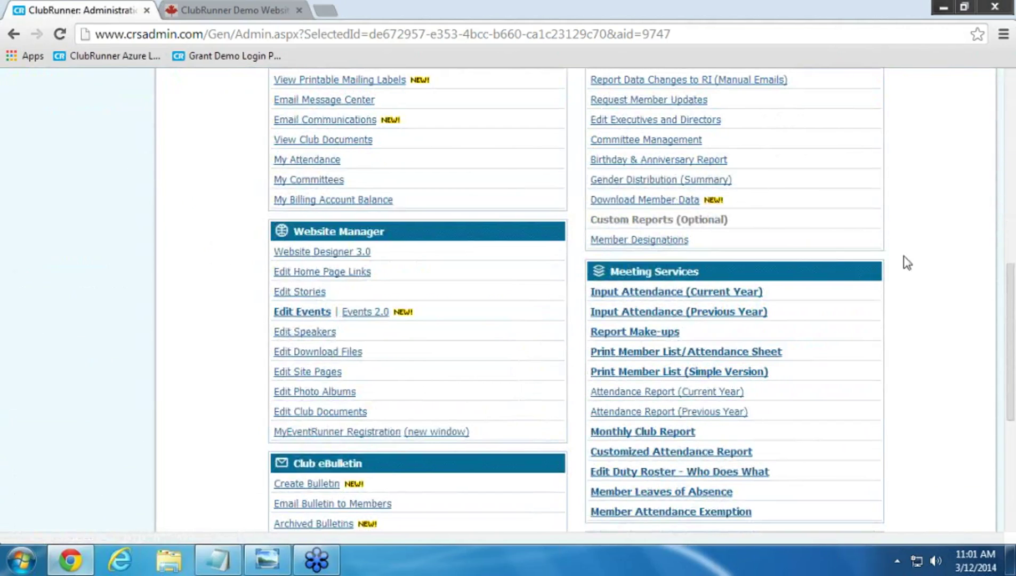
key("ctrl+shift+d")
mouse_move(255, 215)
left_mouse_down()
mouse_move(553, 199)
mouse_move(576, 245)
mouse_move(567, 467)
mouse_move(336, 458)
mouse_move(236, 349)
mouse_move(253, 208)
left_mouse_up()
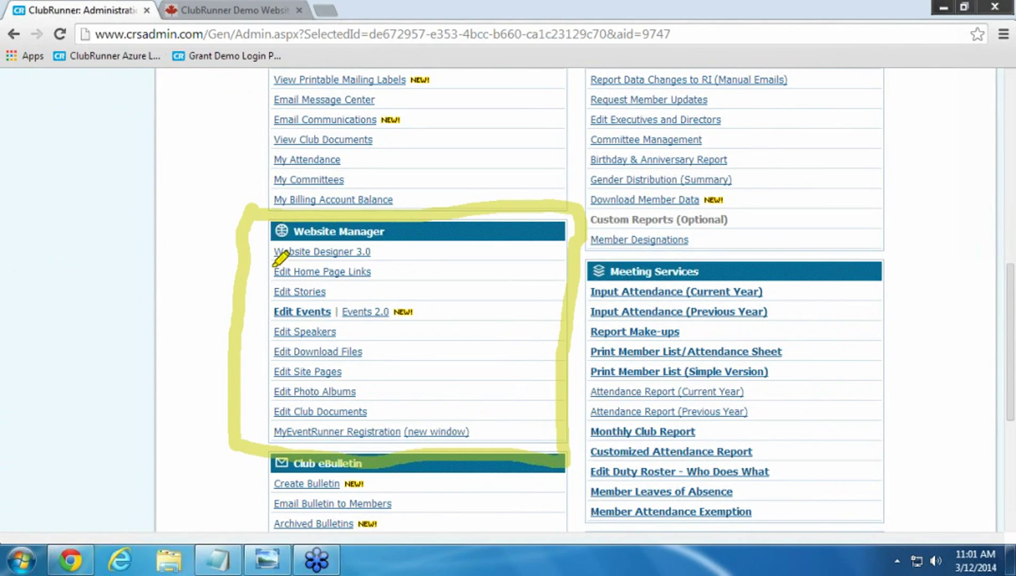
left_click_drag(263, 249, 388, 253)
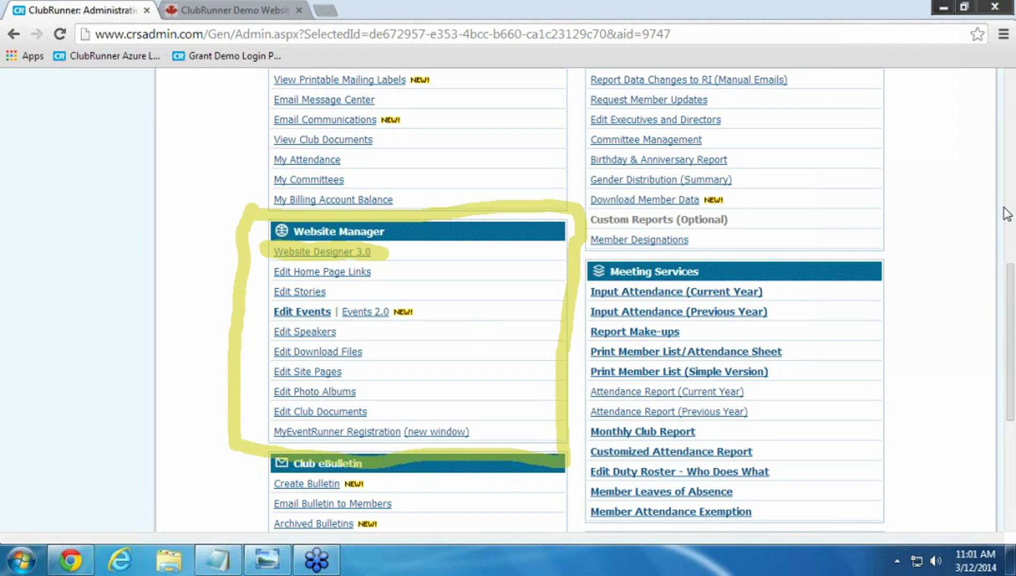
left_click(952, 306)
left_click(999, 210)
left_click(938, 227)
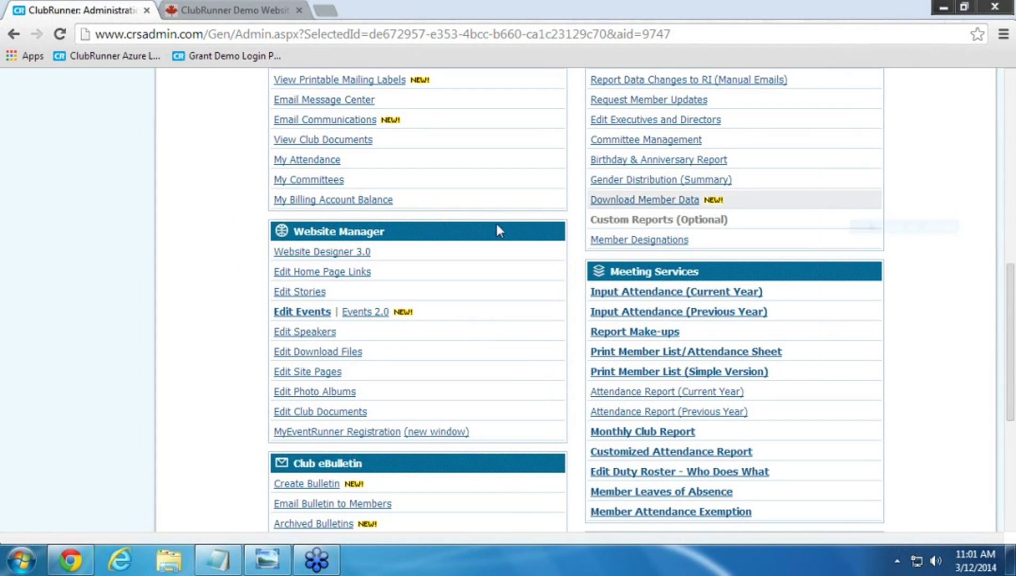
Open Website Designer 3.0 and start the Version 3 Designer from its welcome page
left_click(318, 257)
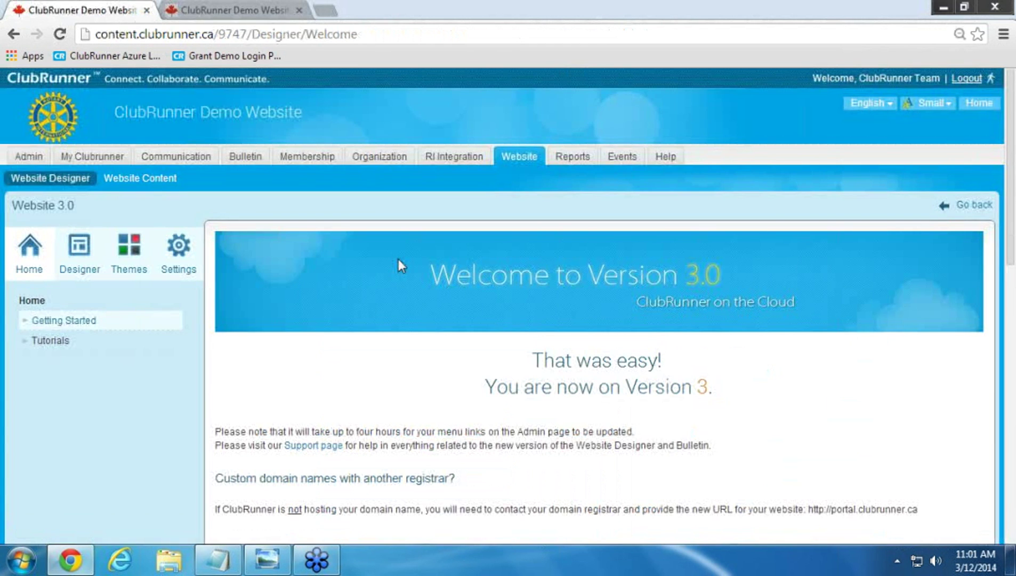
scroll(402, 285, "down", 3)
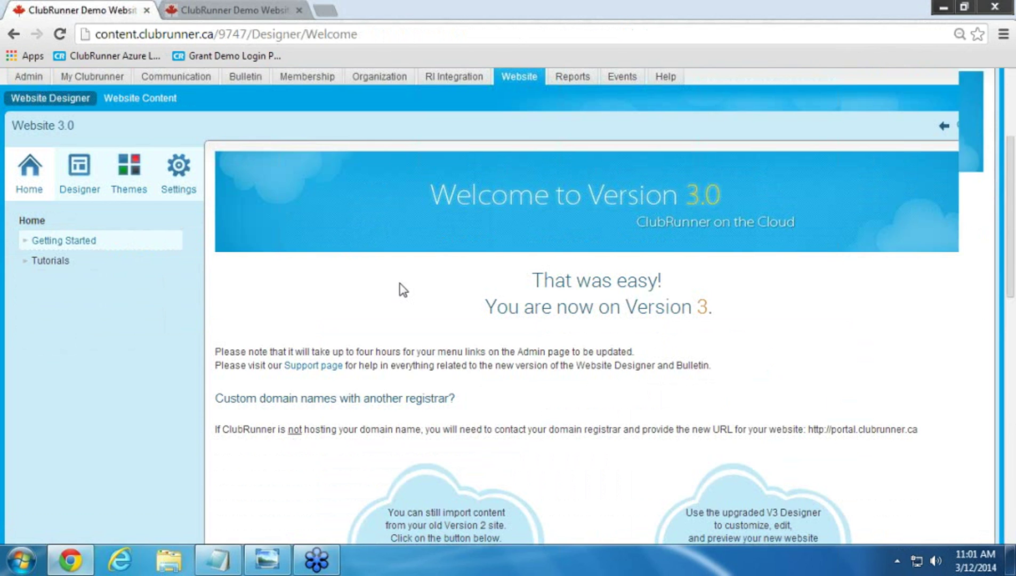
scroll(445, 453, "down", 3)
scroll(693, 399, "down", 2)
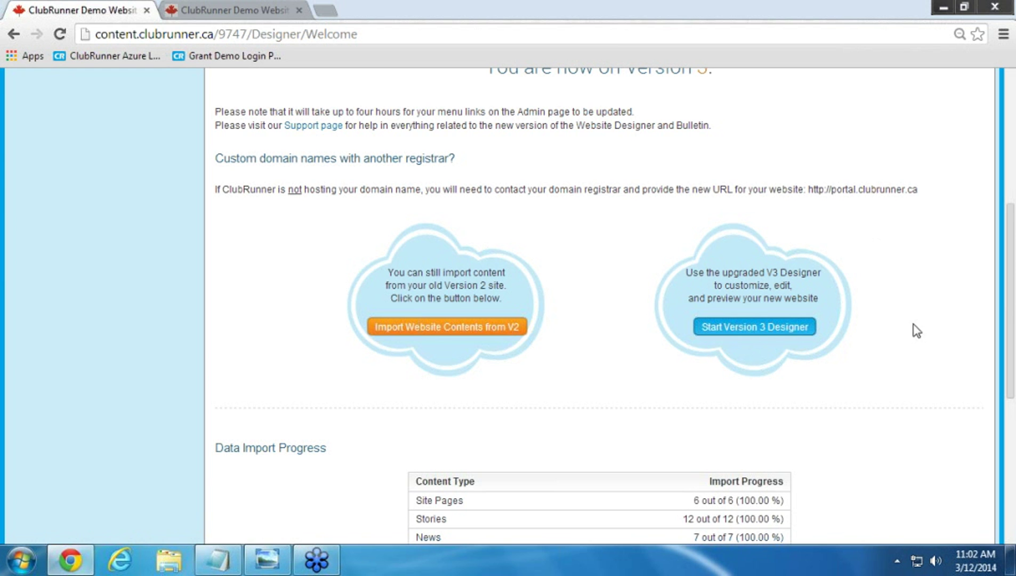
scroll(914, 335, "down", 2)
scroll(916, 336, "up", 7)
scroll(912, 332, "down", 3)
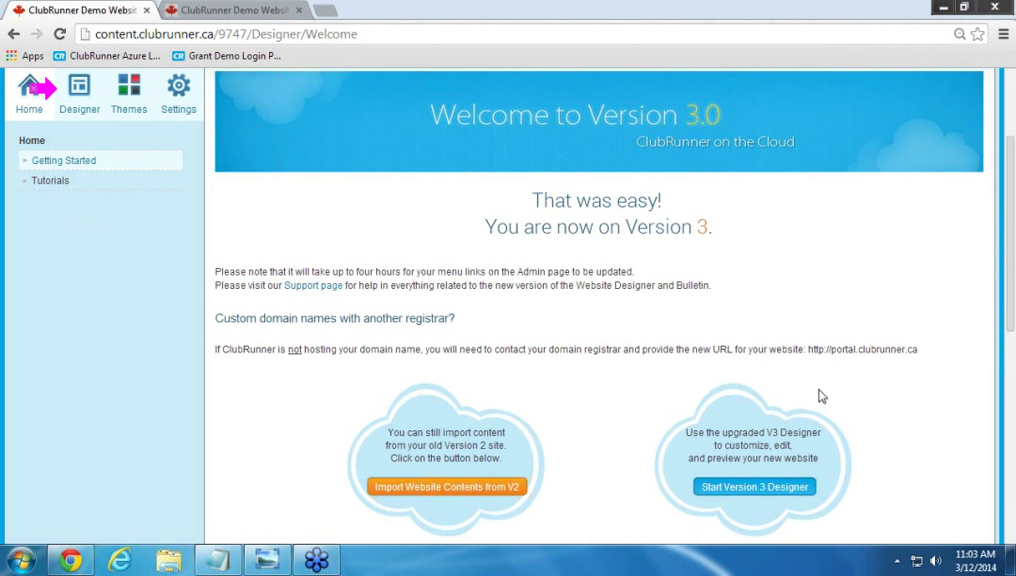
left_click(760, 493)
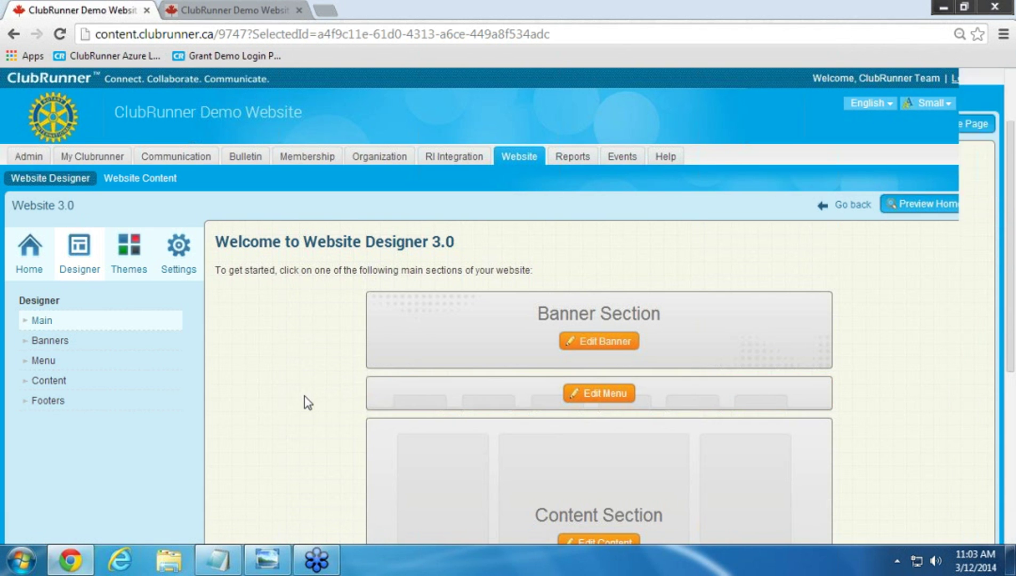
Open the Banner Section for editing and look through the list of existing banners
scroll(304, 401, "down", 5)
scroll(304, 401, "up", 3)
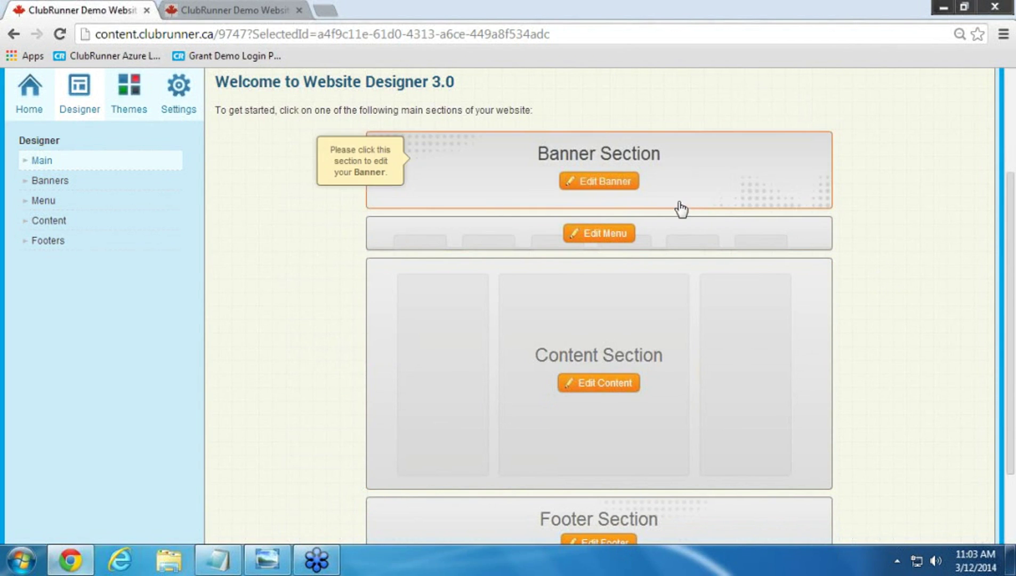
left_click(621, 184)
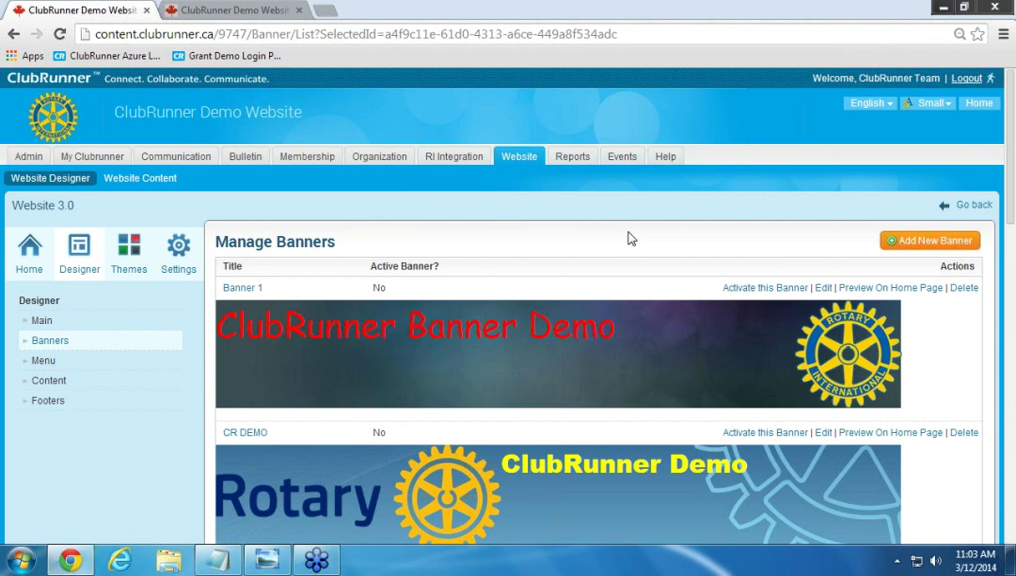
scroll(632, 240, "down", 20)
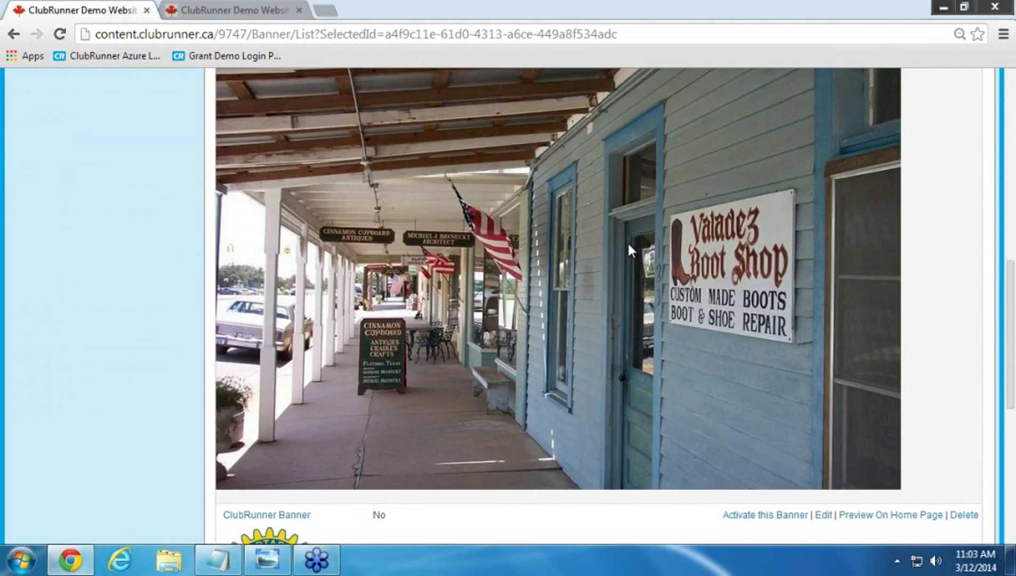
scroll(630, 251, "up", 20)
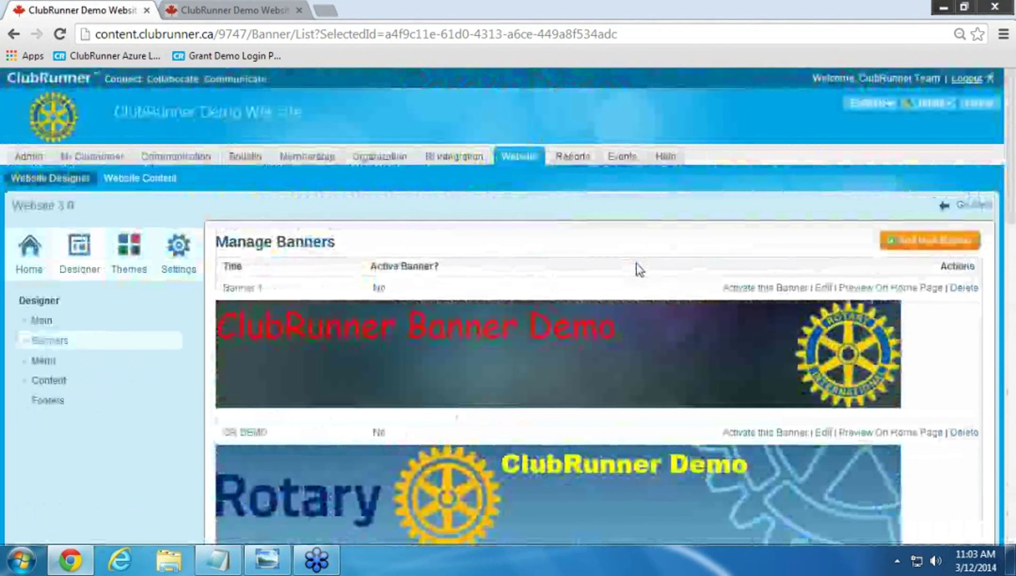
Start a new banner and give it the title "Banner Test"
left_click(944, 246)
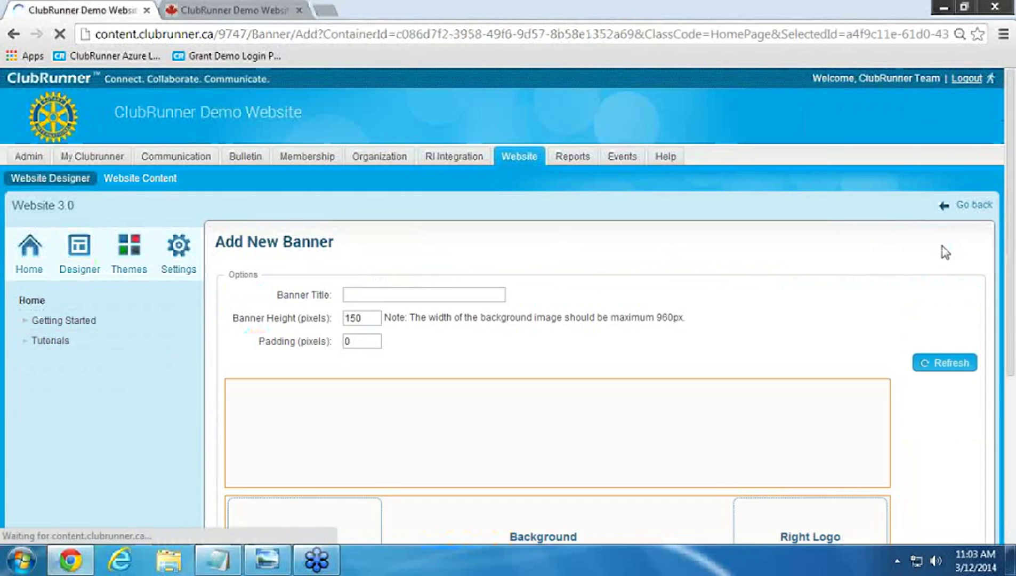
scroll(943, 251, "down", 3)
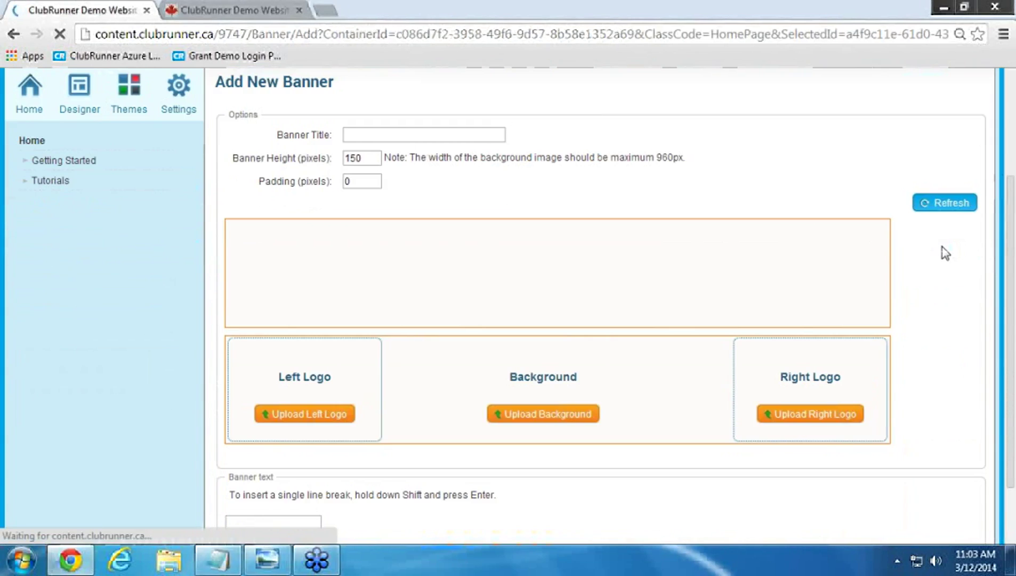
left_click(494, 135)
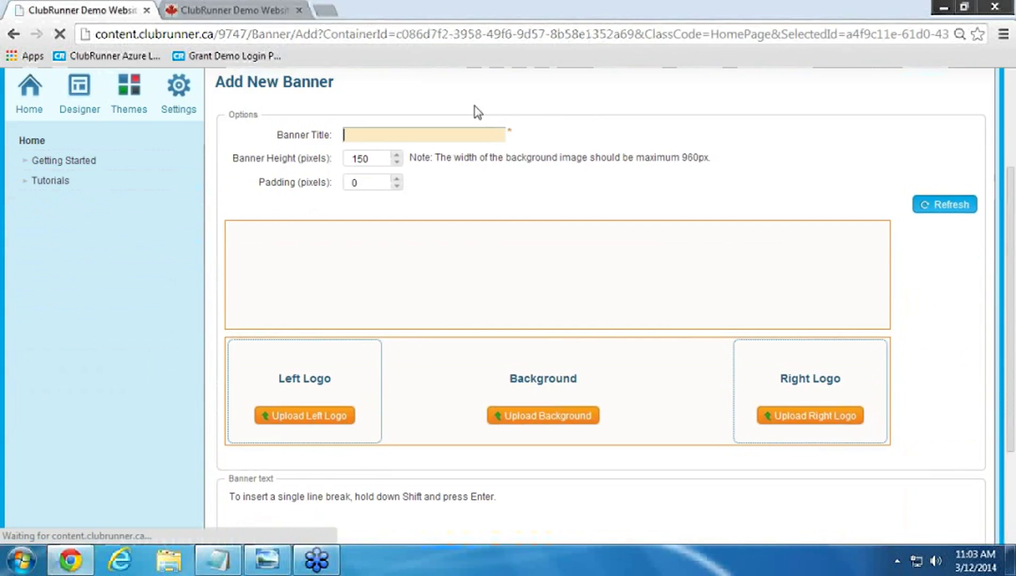
type("B")
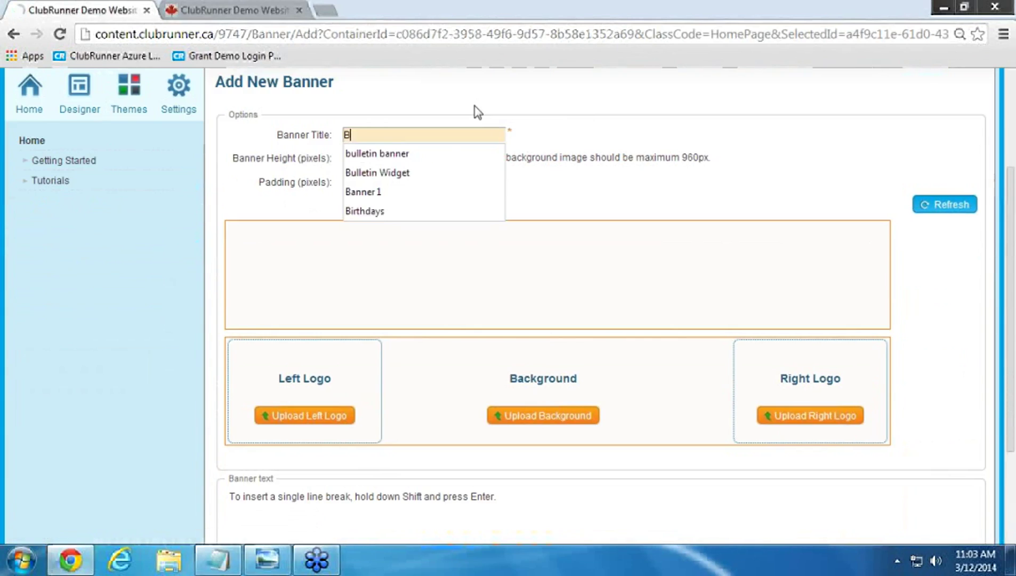
type("anner Test")
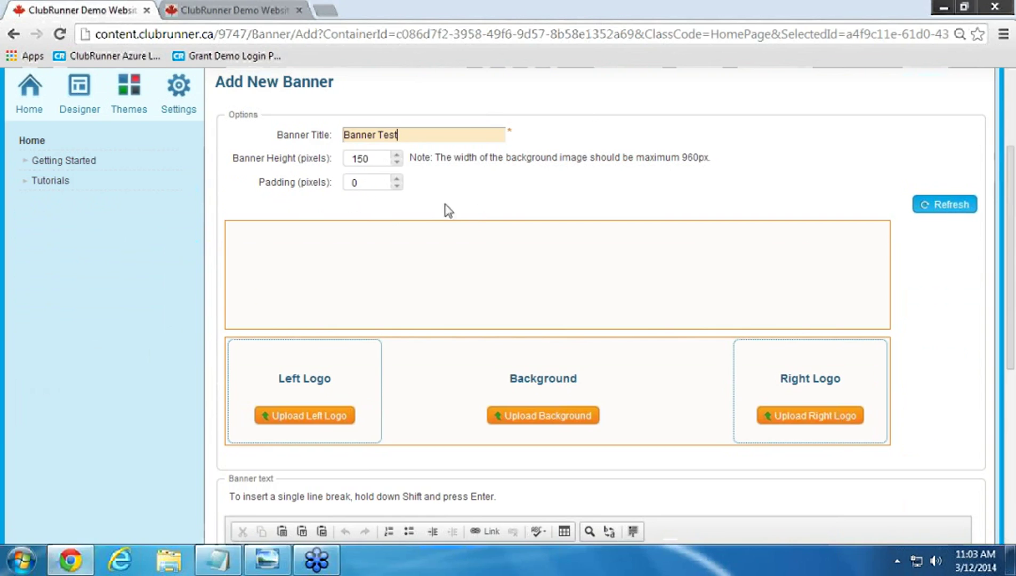
Set the banner background to 3_4_27_04_2010.jpg from the ClubRunner Backgrounds folder
scroll(543, 368, "down", 3)
scroll(566, 315, "up", 1)
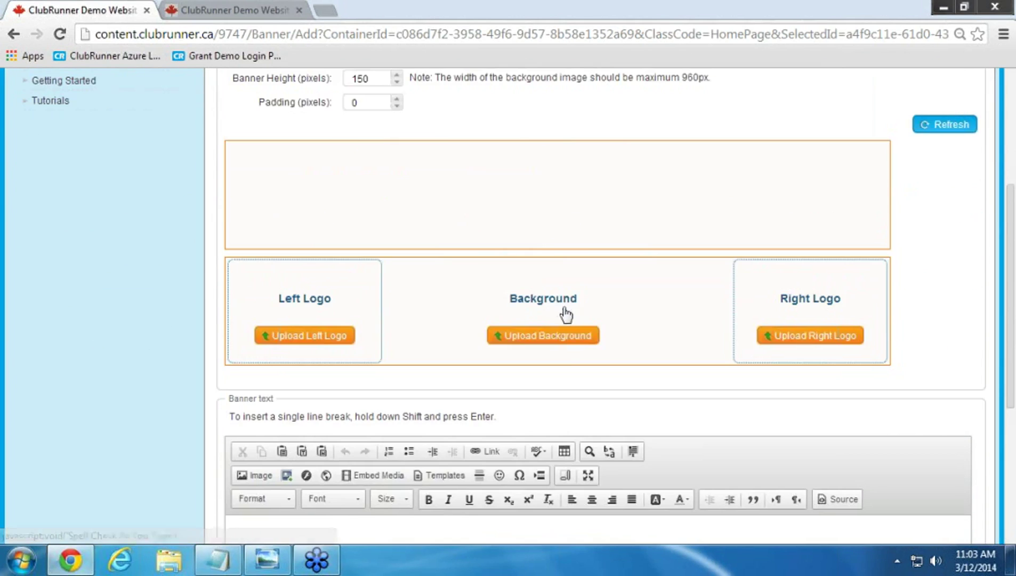
scroll(589, 347, "up", 1)
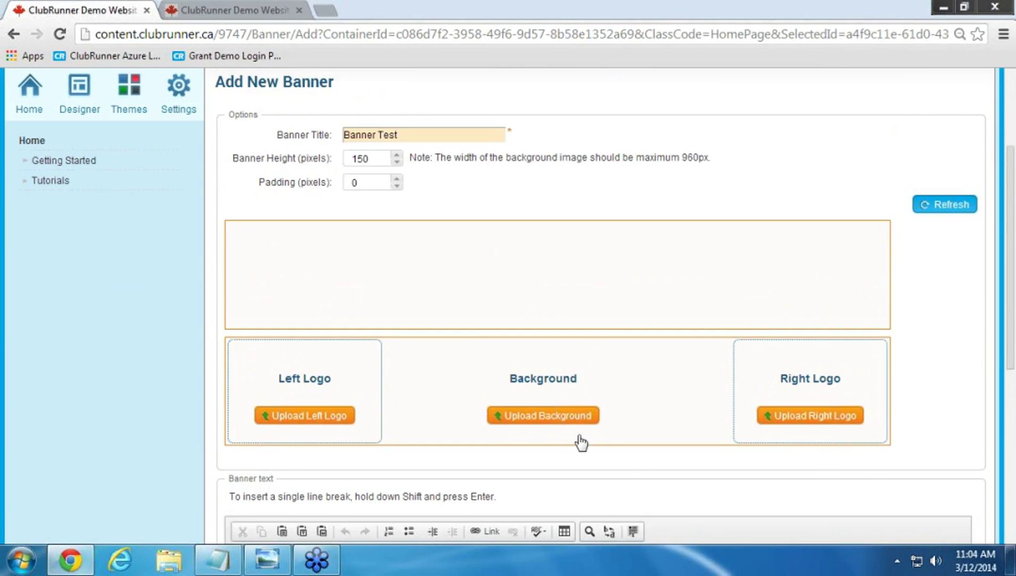
left_click(541, 422)
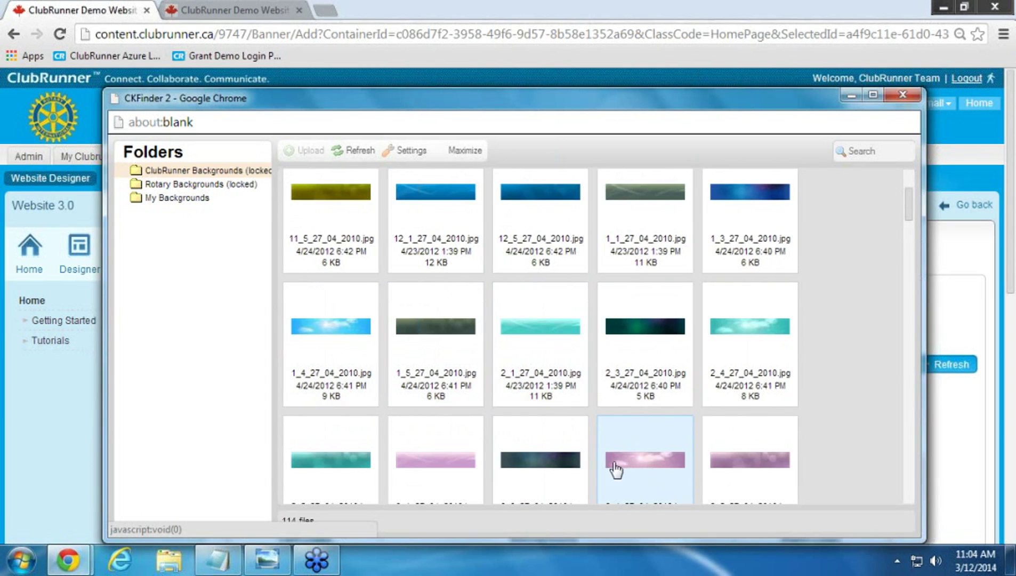
left_click(652, 471)
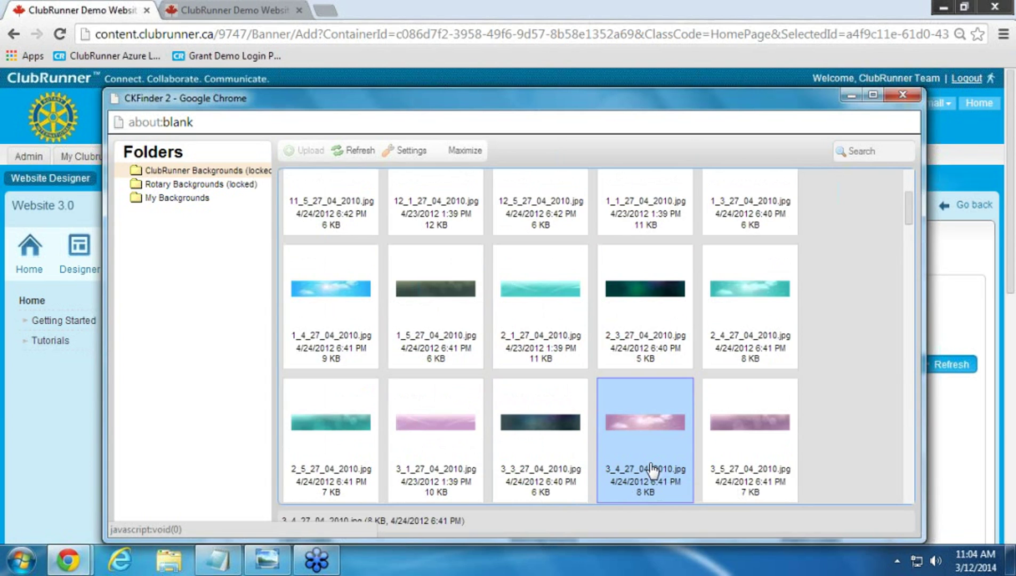
double_click(649, 425)
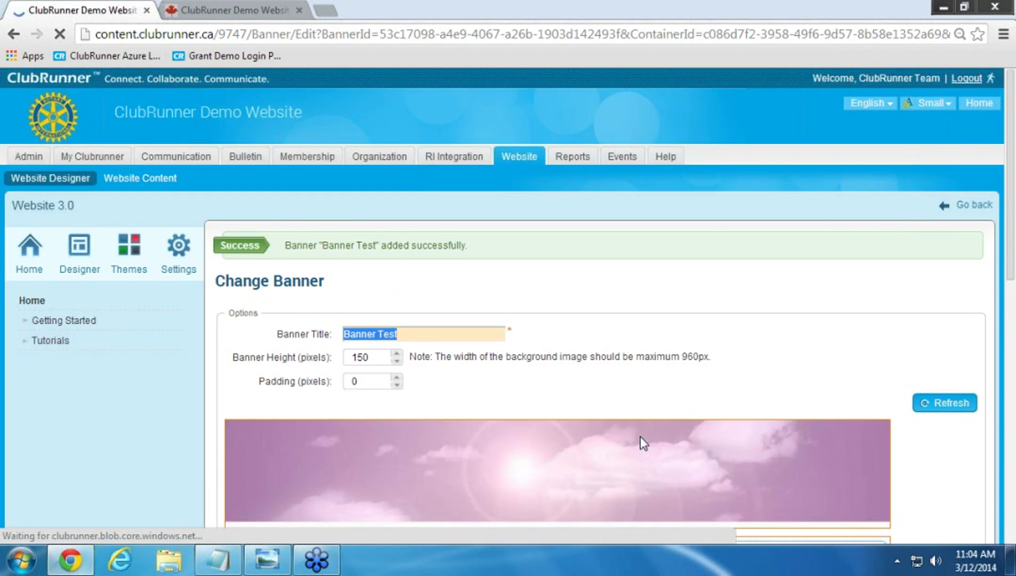
Enter "Banner 1" as the banner text and format it bold at size 48
scroll(776, 349, "down", 5)
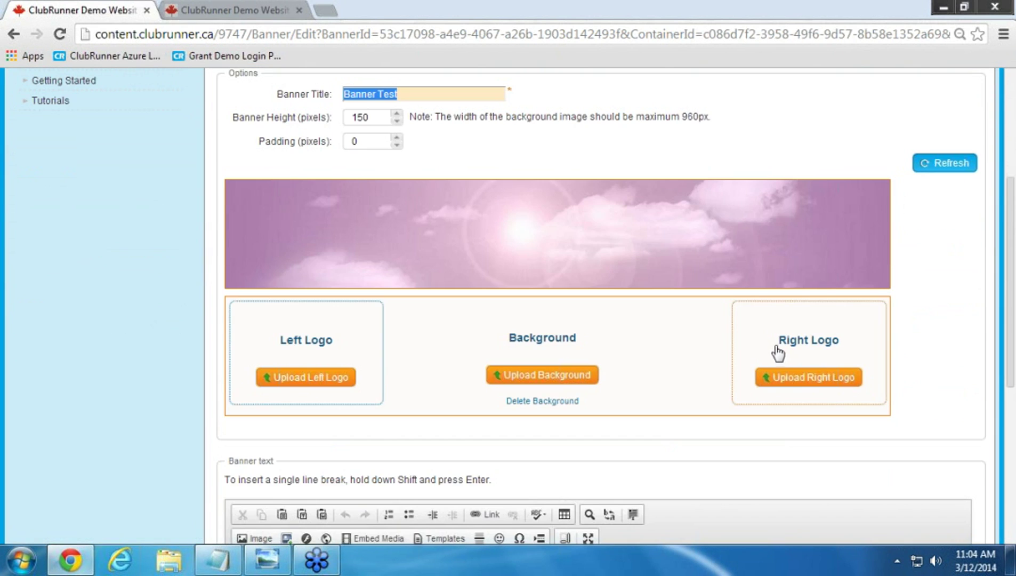
scroll(664, 384, "down", 3)
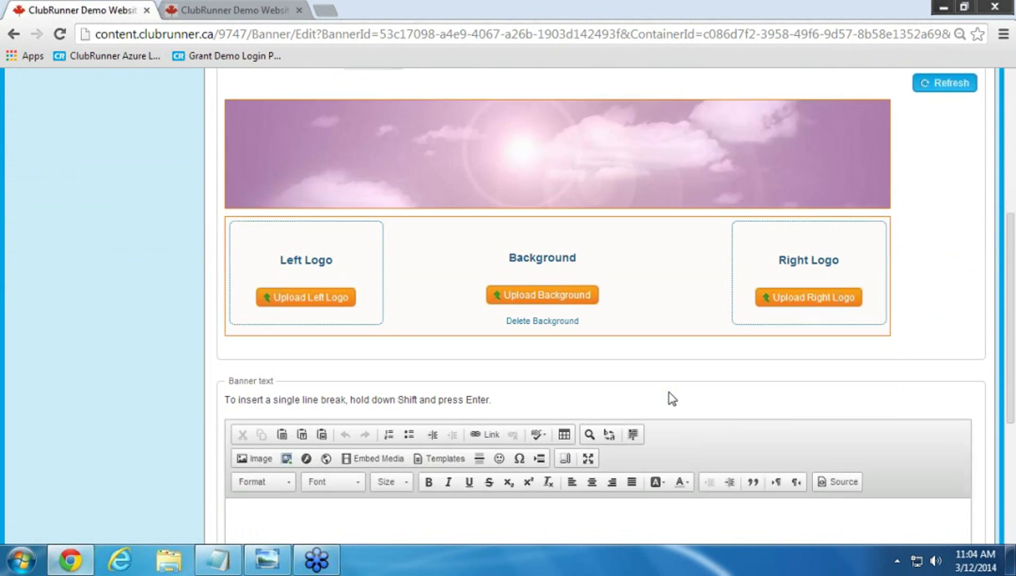
left_click(651, 487)
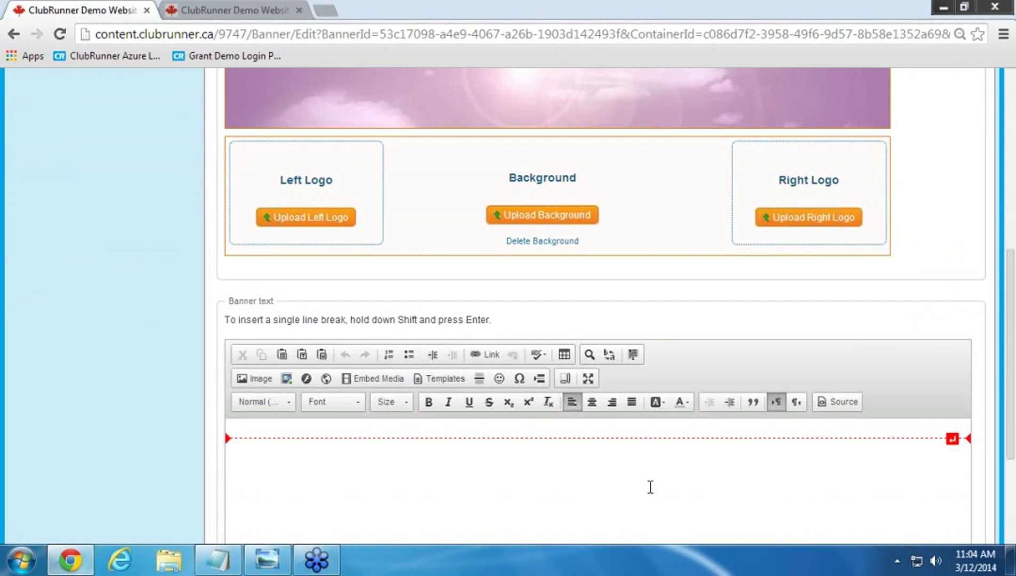
type("Banner 1")
key("ctrl+a")
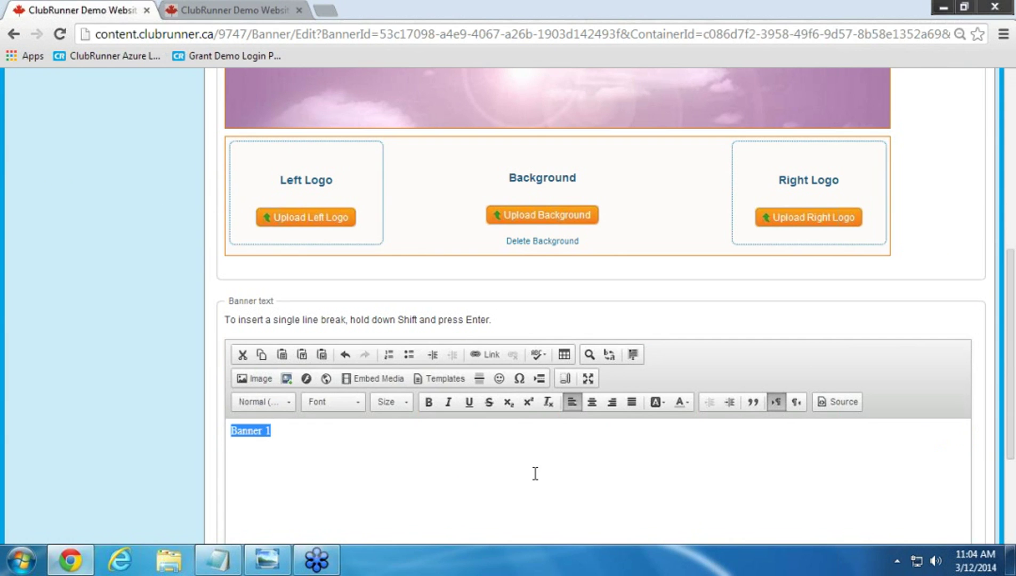
left_click(427, 403)
left_click(391, 402)
scroll(403, 469, "down", 5)
scroll(403, 482, "down", 3)
left_click(400, 479)
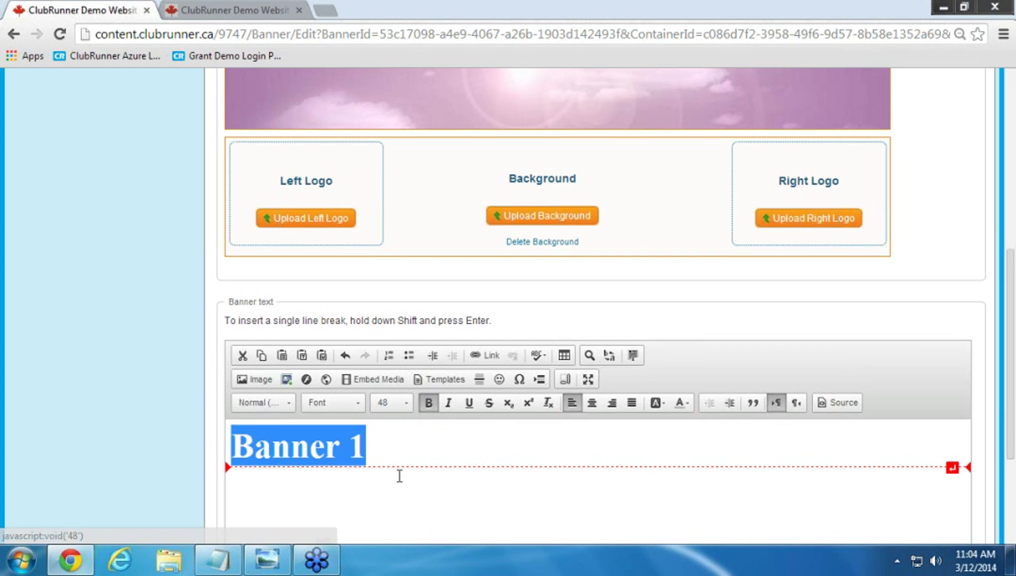
Extend the banner text to read "Banner 1 Demo Site"
left_click(395, 454)
type("D")
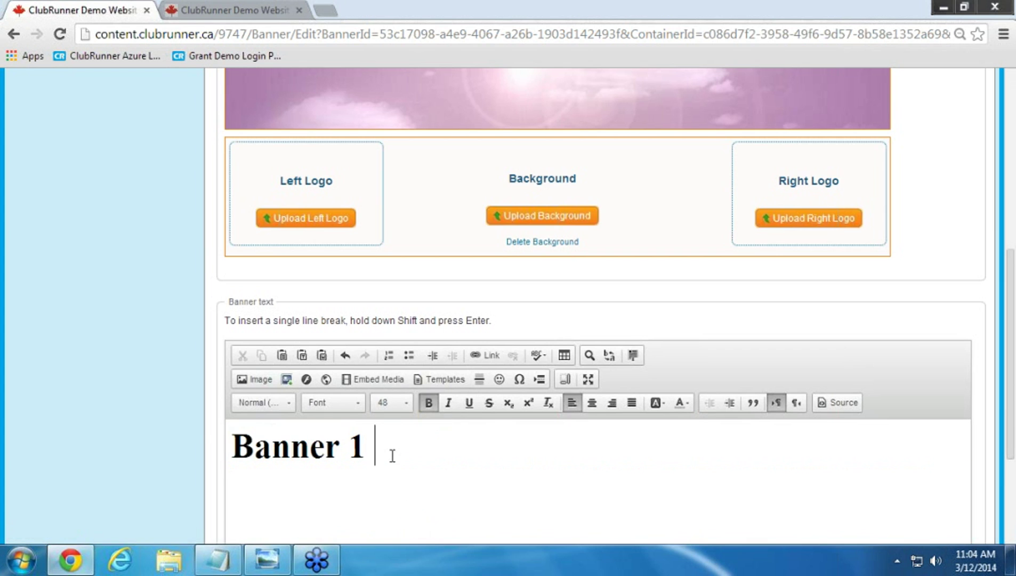
type("emo Site")
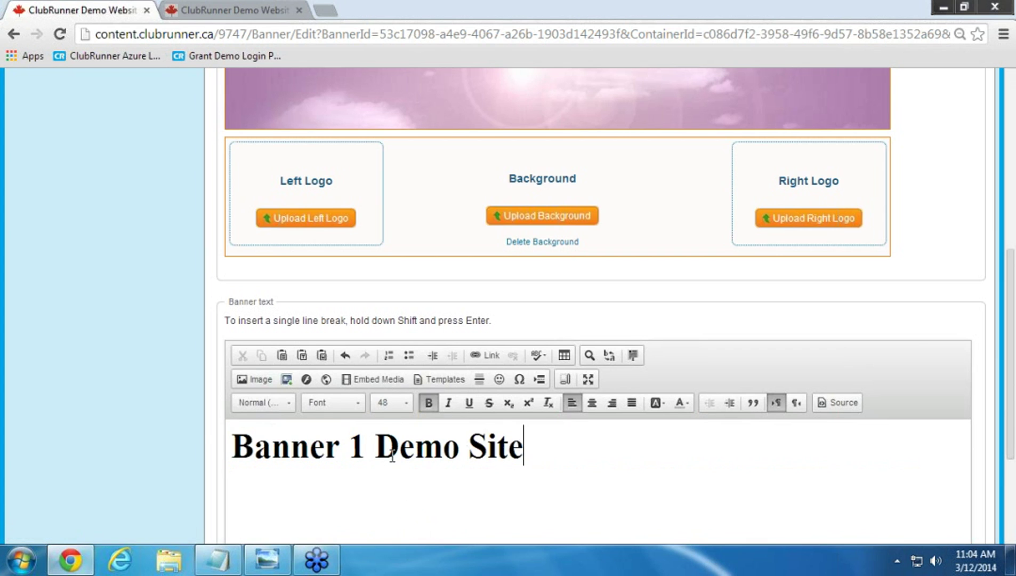
Change the colour of the entire banner text to grey
key("ctrl+a")
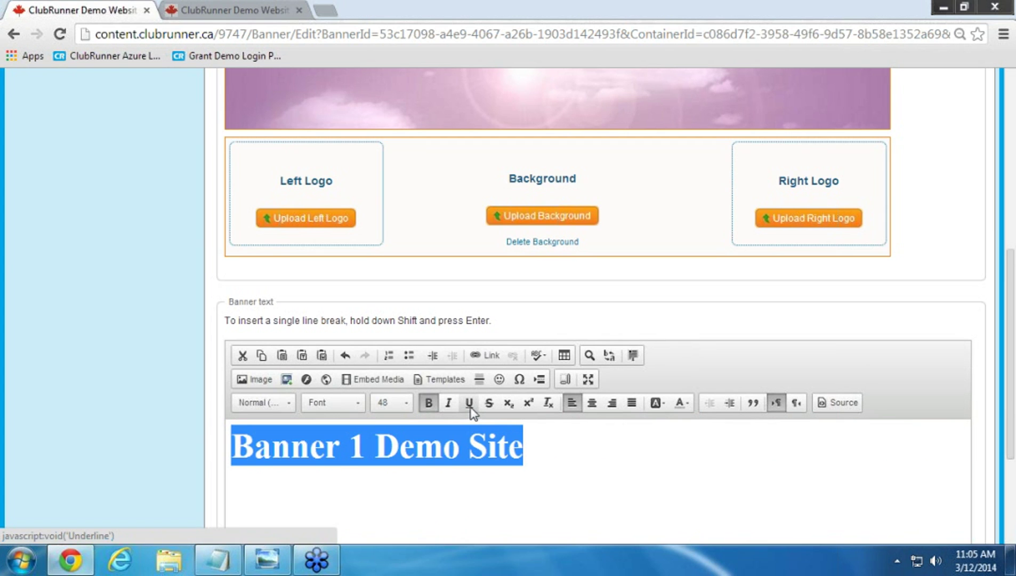
left_click(688, 407)
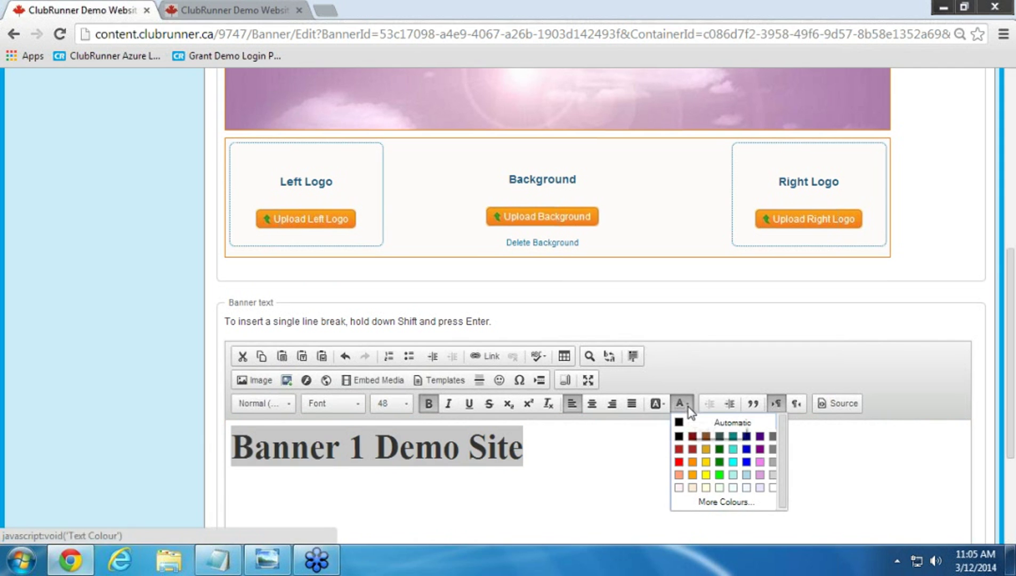
left_click(772, 462)
left_click(703, 488)
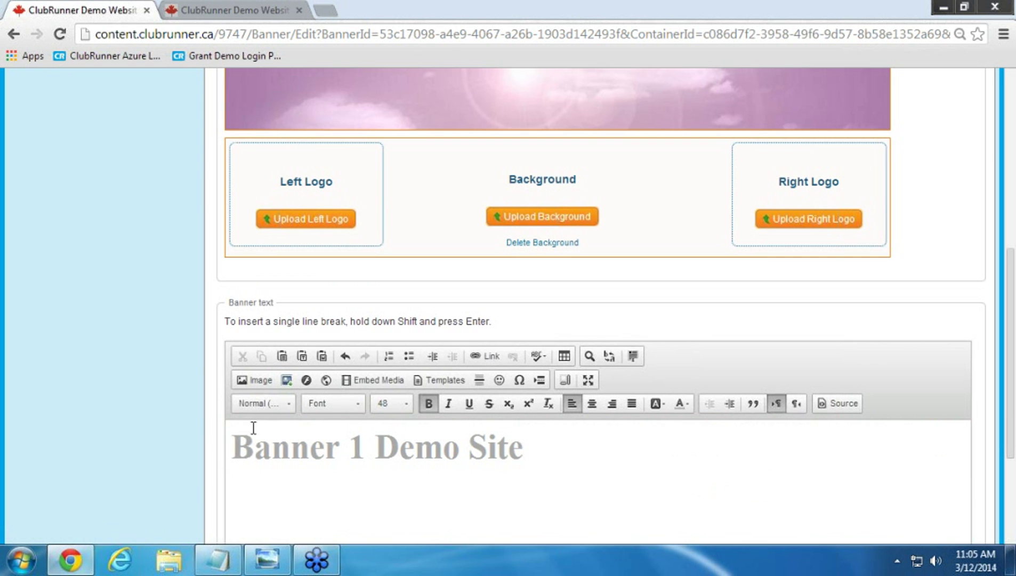
scroll(184, 367, "up", 2)
scroll(188, 362, "up", 5)
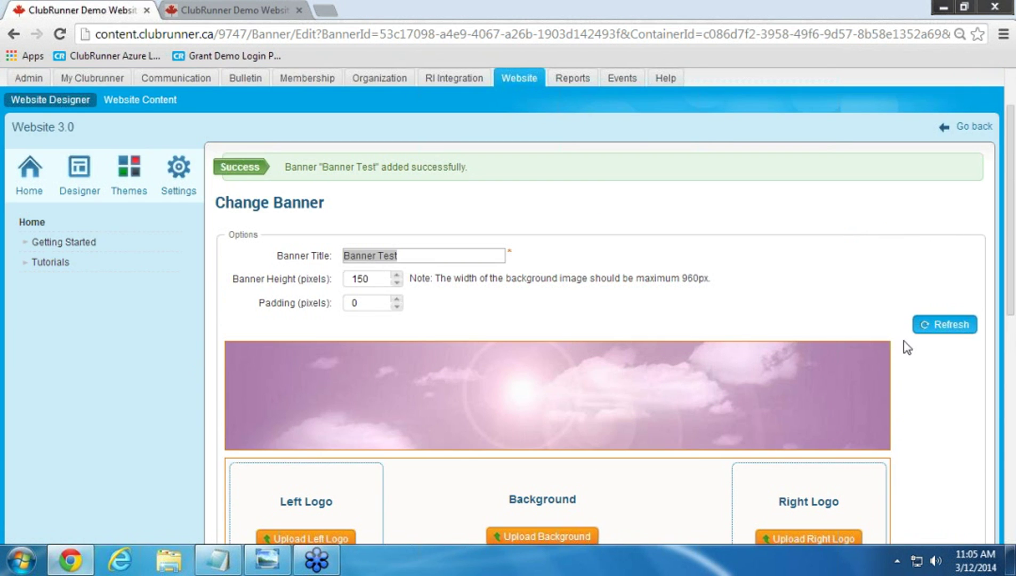
Save the banner and refresh its preview with the grey text
left_click(939, 325)
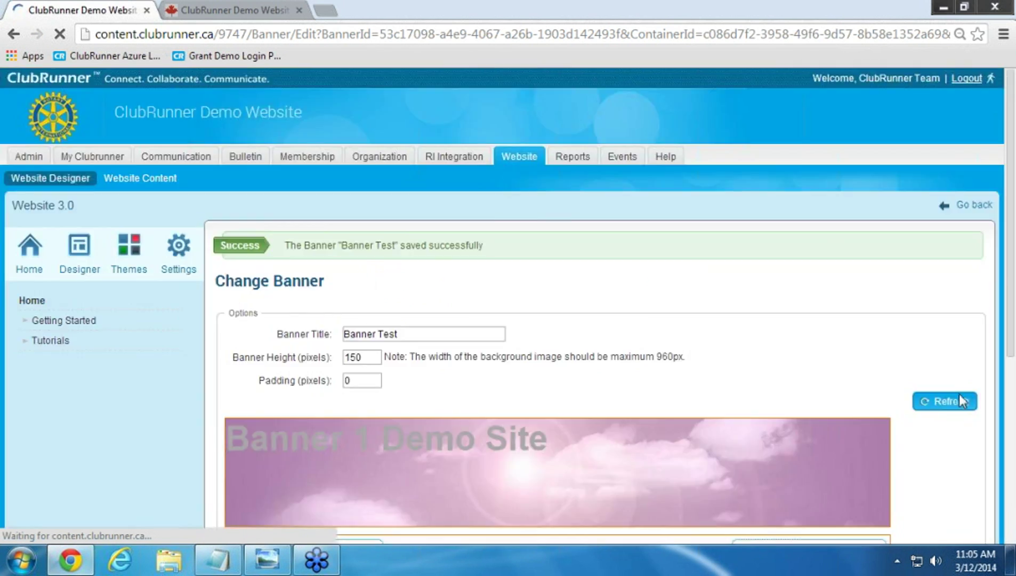
scroll(957, 403, "down", 1)
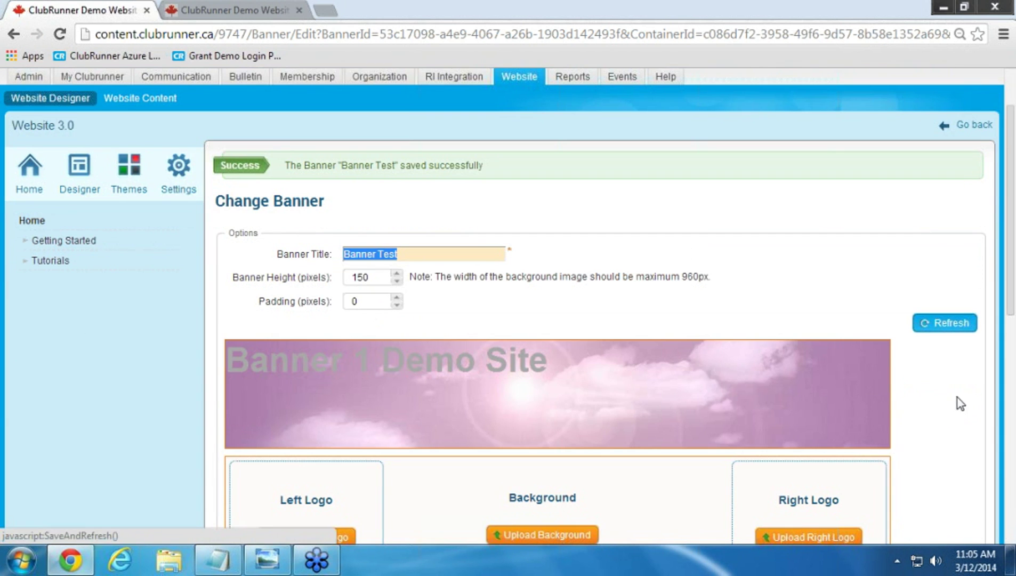
Centre the entire banner text and refresh the banner preview
scroll(594, 380, "down", 5)
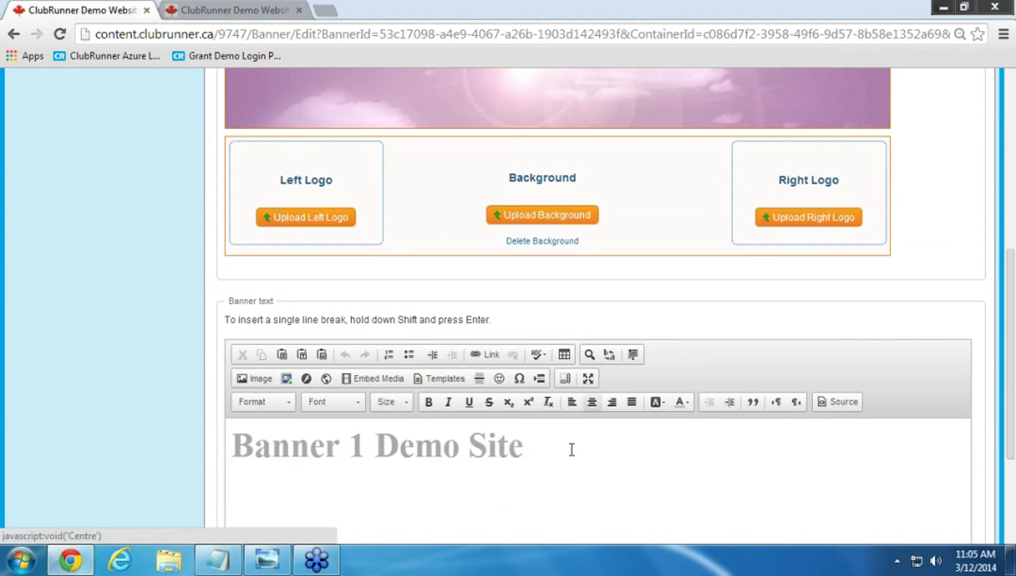
left_click_drag(560, 458, 232, 458)
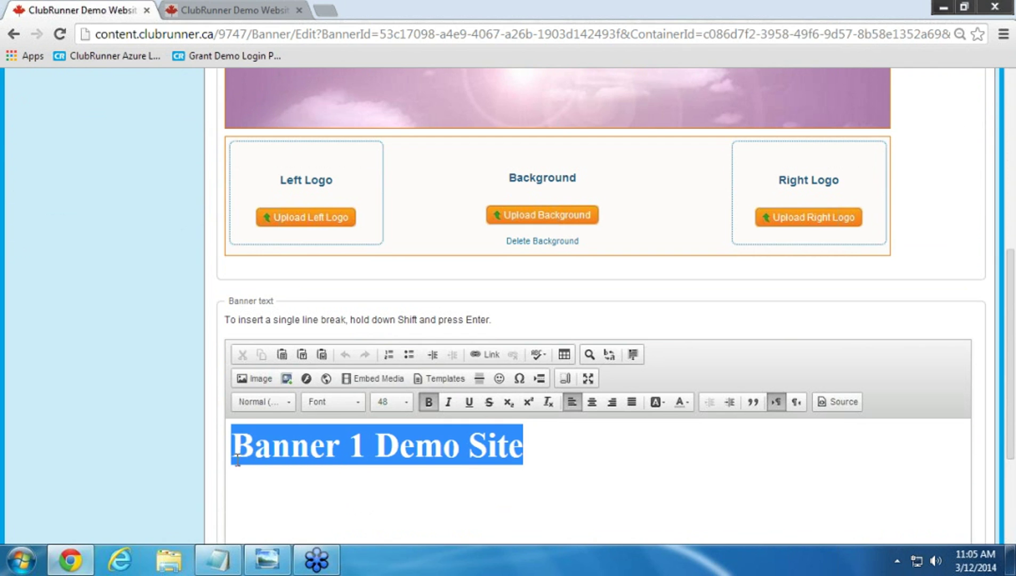
left_click(592, 408)
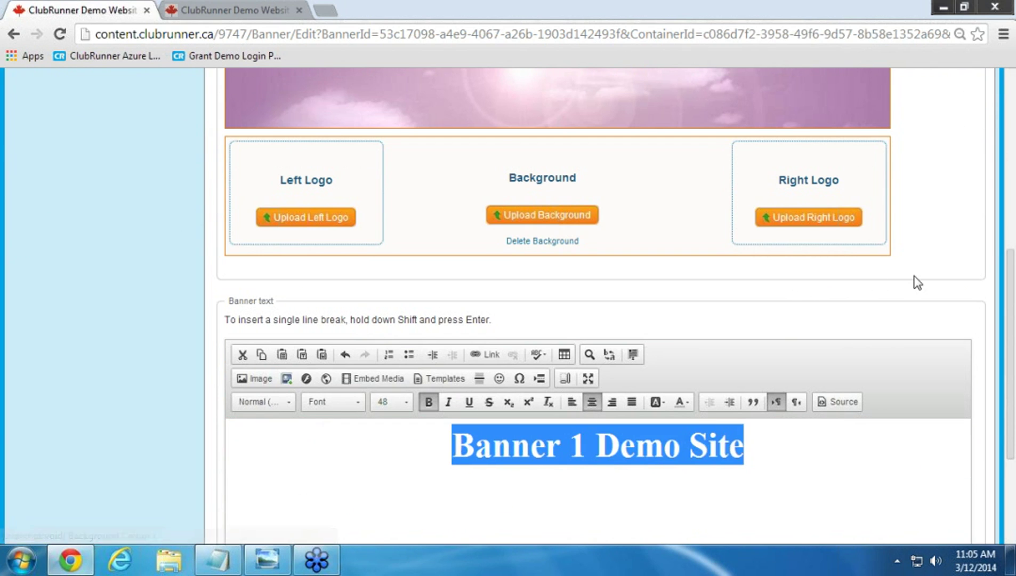
scroll(917, 267, "up", 3)
left_click(974, 163)
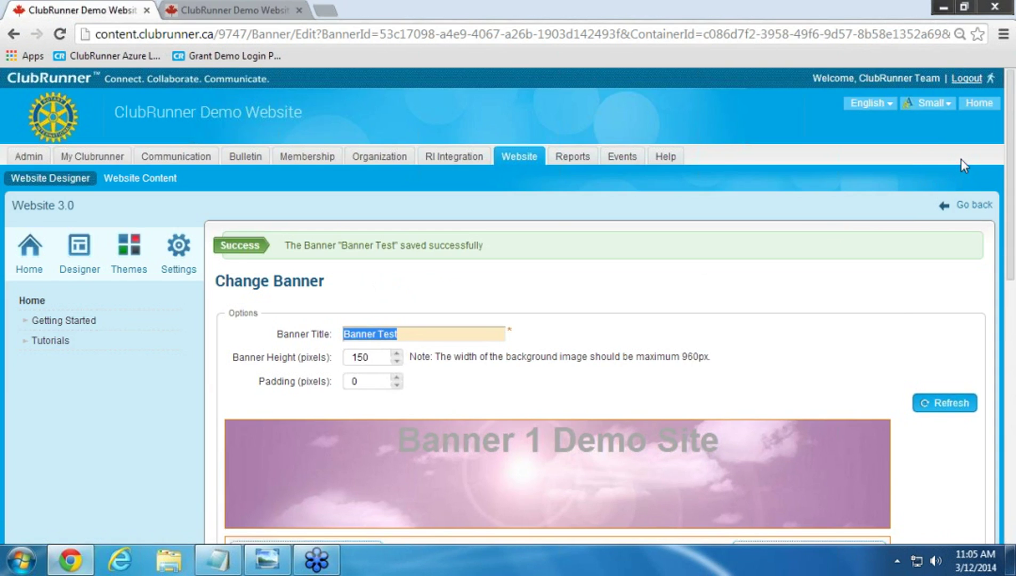
Upload Lighthouse.jpg from the Sample Pictures folder to the My Backgrounds folder for the banner background
scroll(891, 348, "down", 3)
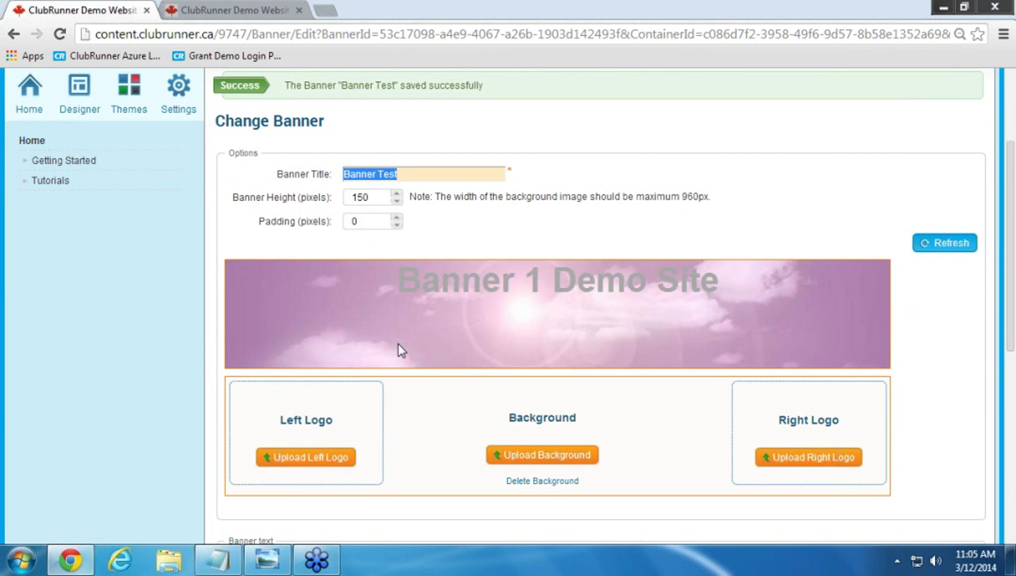
left_click(524, 457)
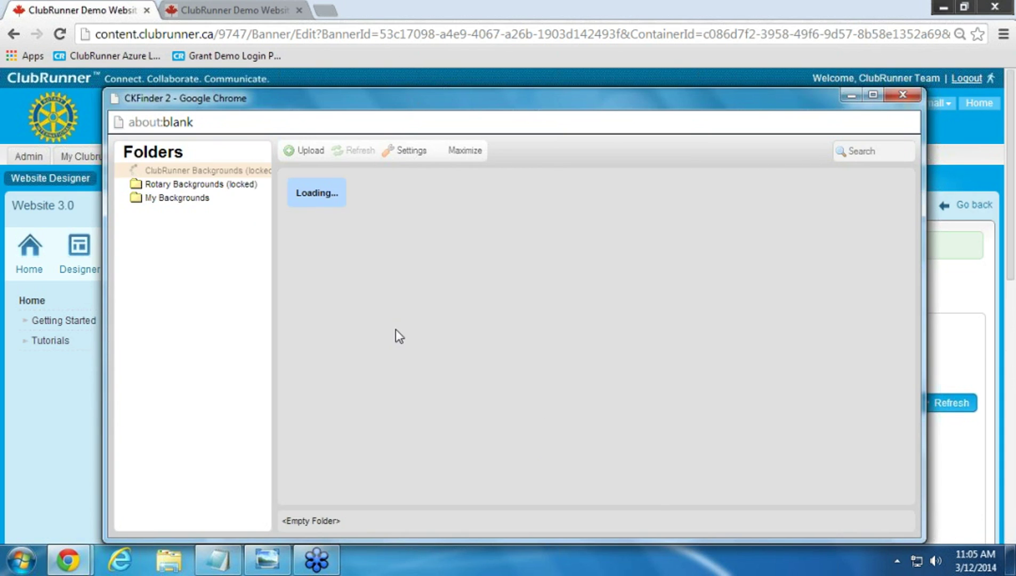
left_click(175, 208)
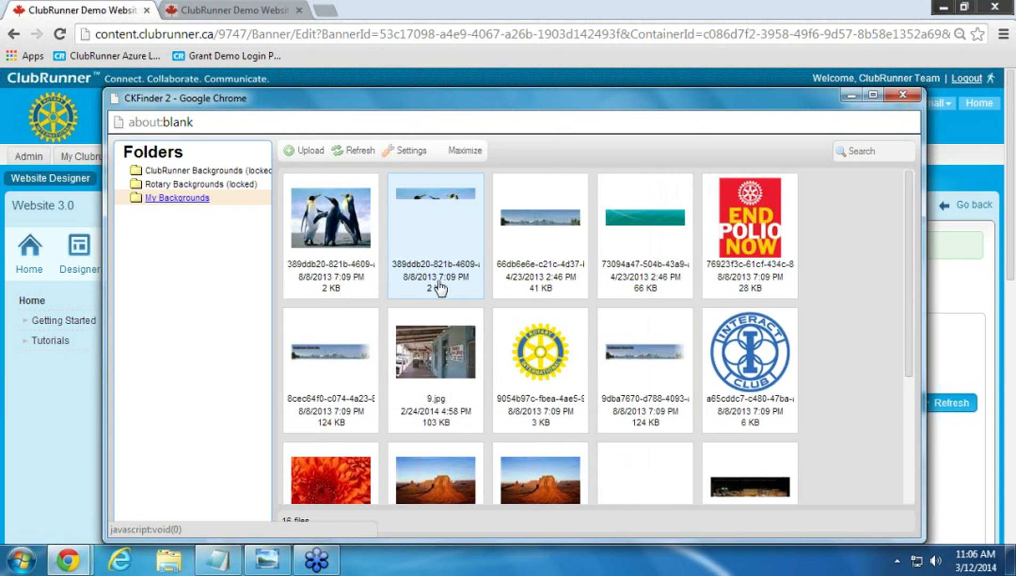
left_click(303, 152)
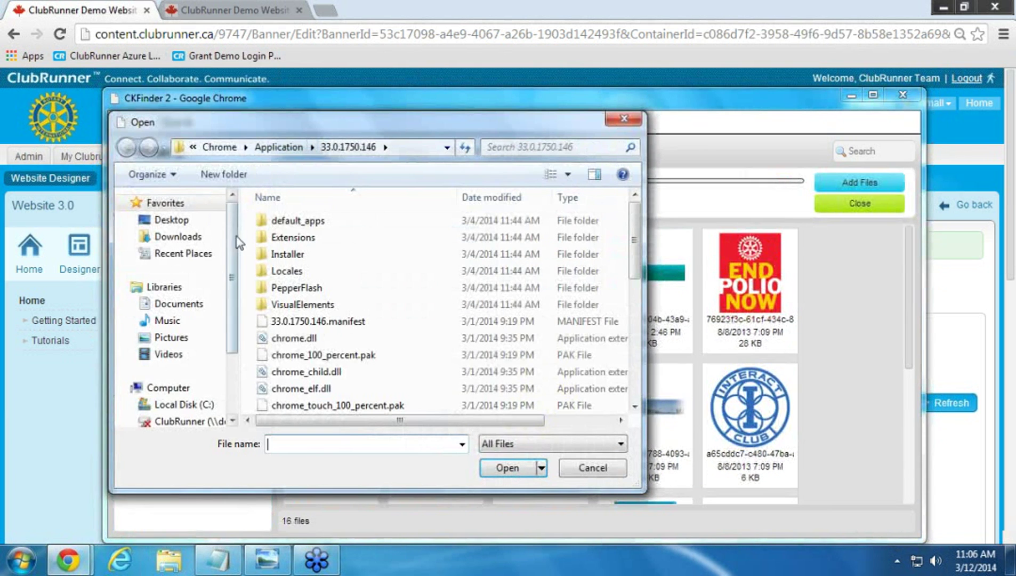
left_click(187, 305)
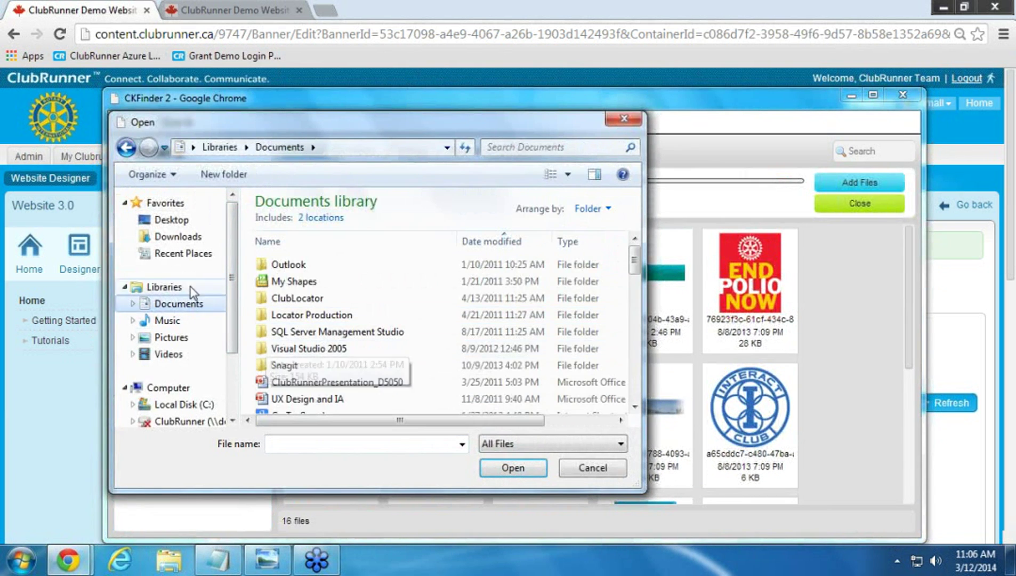
left_click(175, 338)
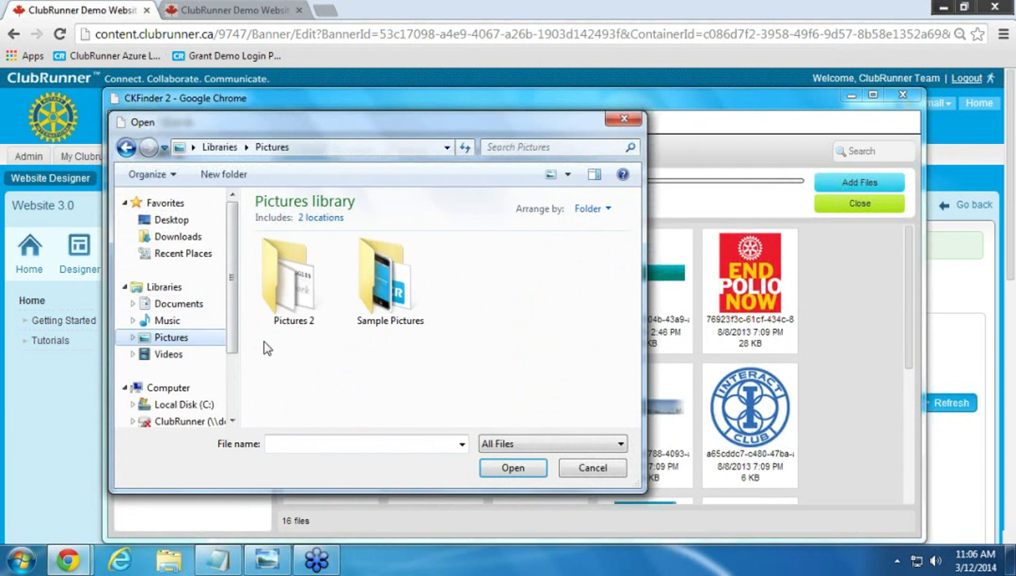
double_click(404, 305)
left_click_drag(636, 279, 630, 330)
double_click(373, 345)
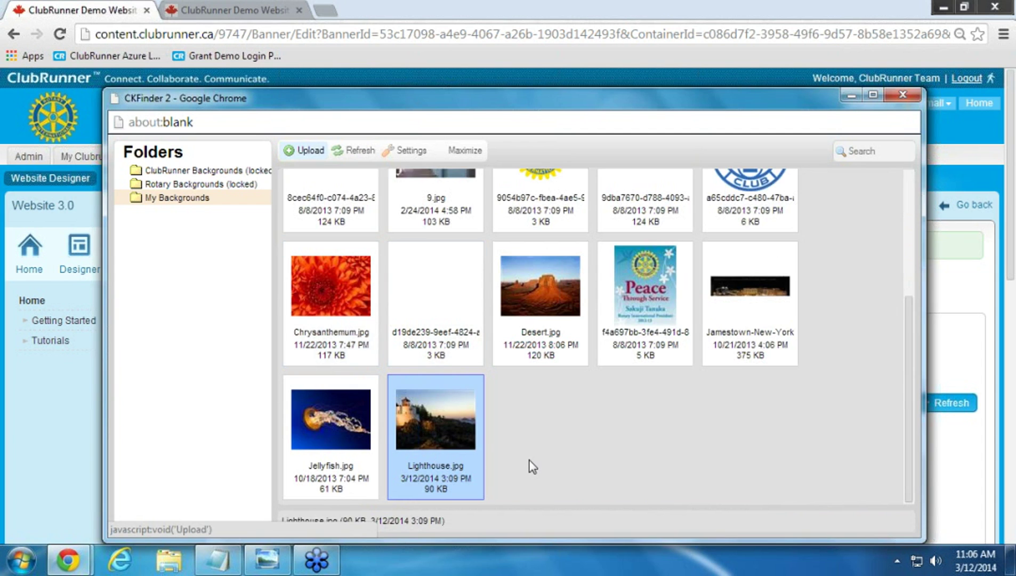
Set Lighthouse.jpg from My Backgrounds as the banner background
double_click(440, 427)
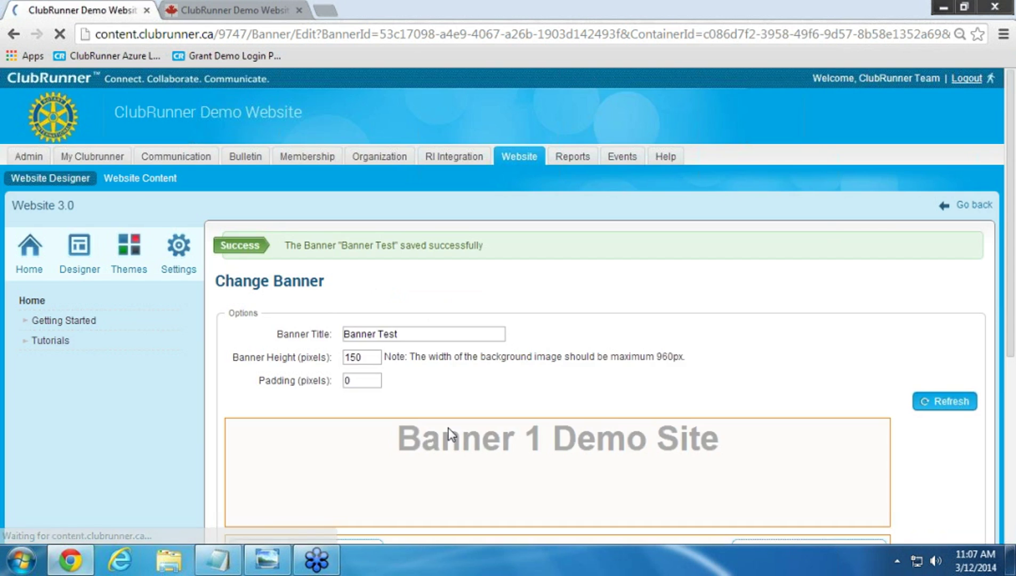
scroll(789, 353, "down", 1)
scroll(788, 352, "down", 3)
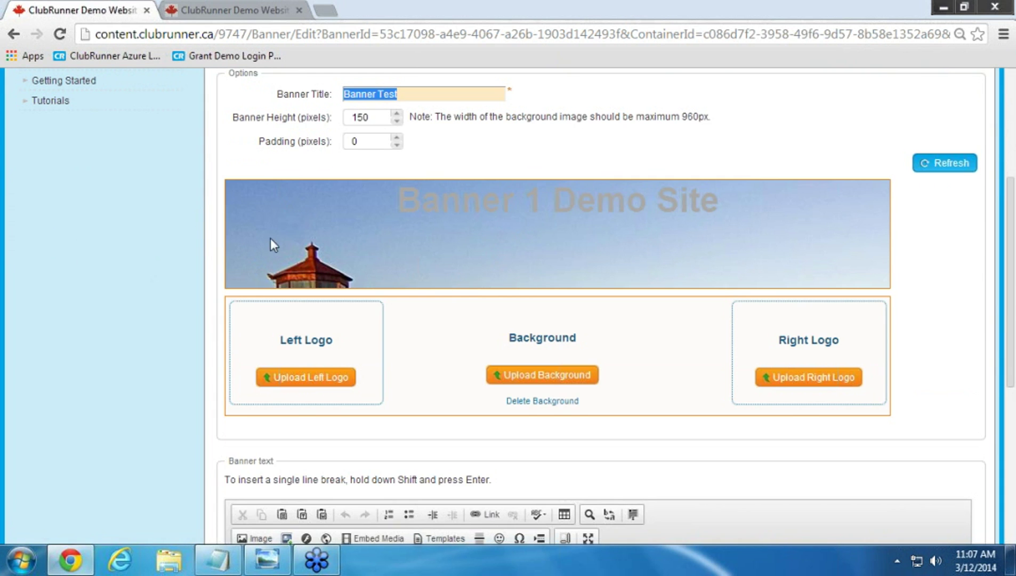
Set the banner height to 250 pixels and refresh the preview
scroll(458, 327, "up", 3)
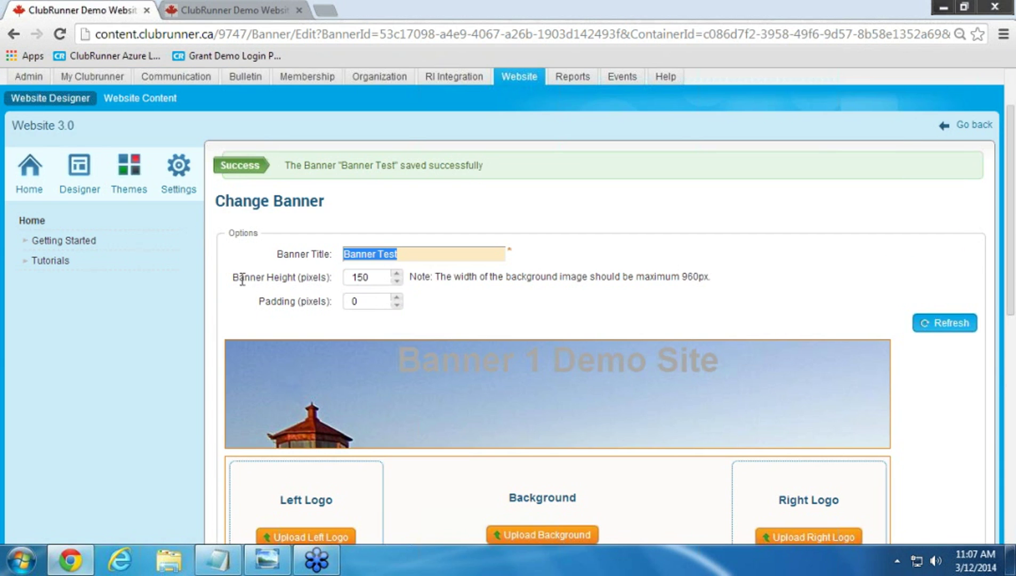
left_click_drag(235, 278, 324, 277)
left_click(375, 277)
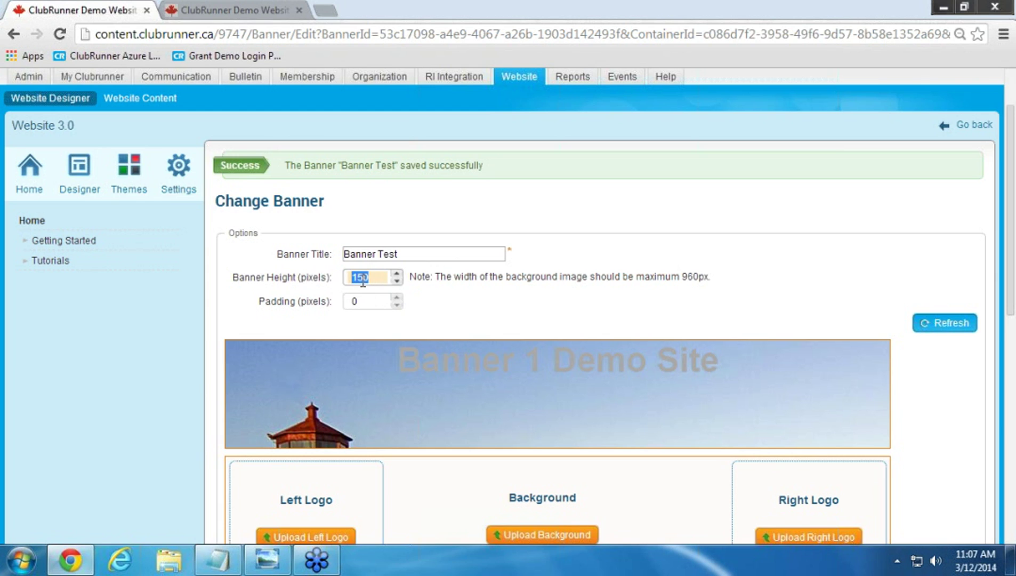
type("2")
left_click(930, 323)
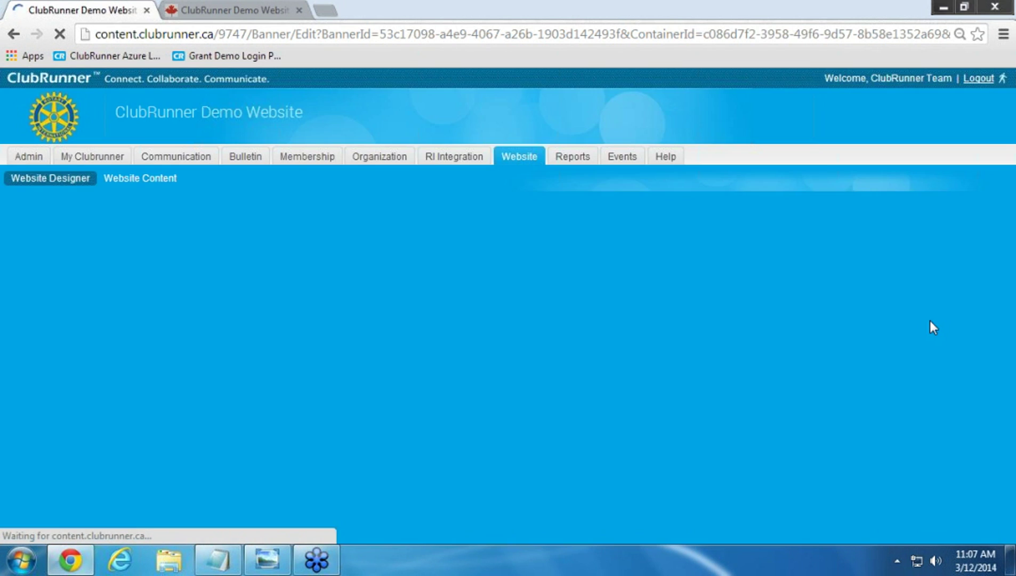
scroll(551, 354, "down", 2)
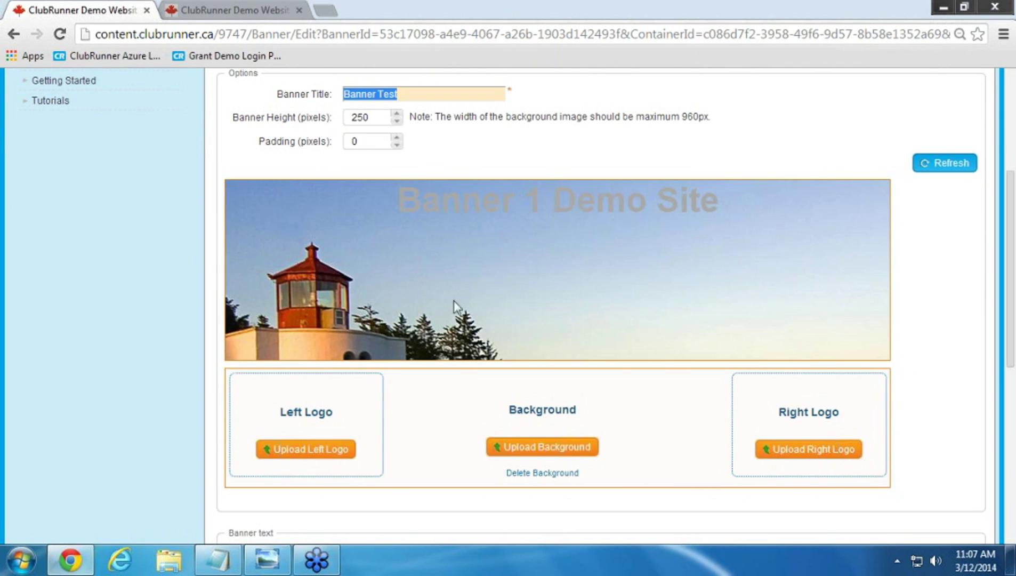
Set the banner height to 350 pixels and refresh the preview
scroll(358, 117, "up", 1)
key("Tab")
type("350")
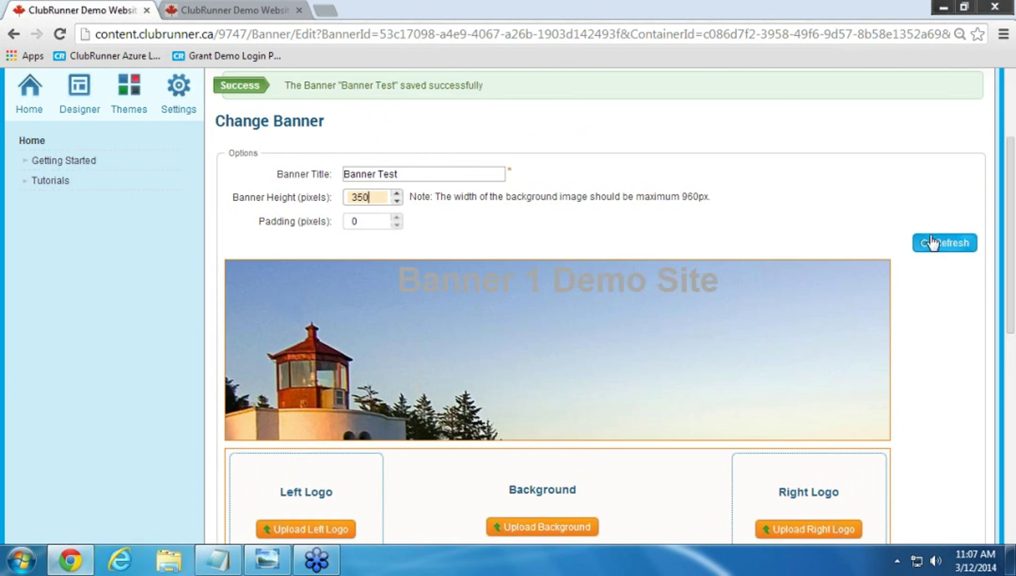
left_click(931, 243)
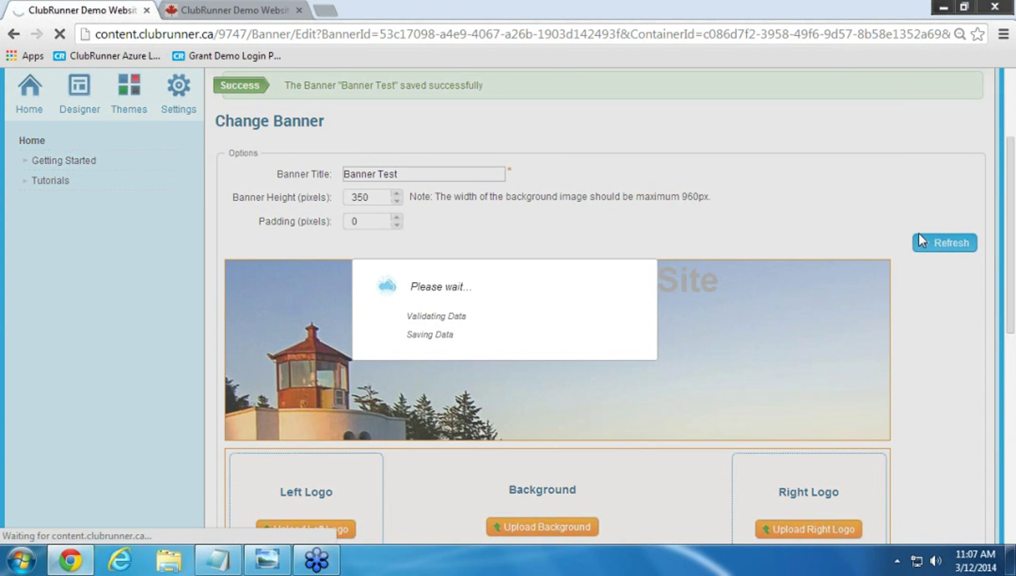
scroll(920, 235, "down", 3)
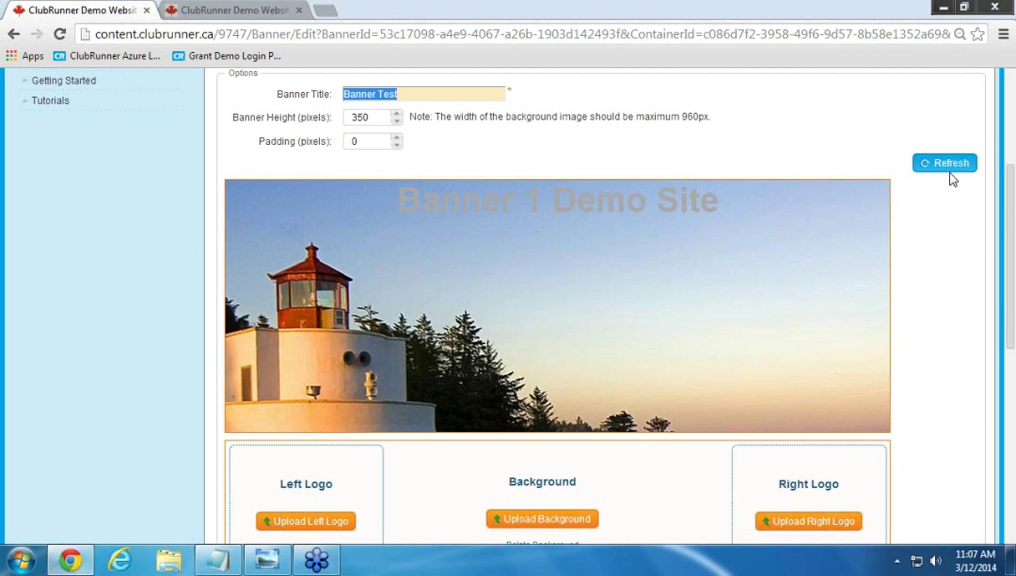
Read the note on the maximum background image width and compare it with the banner preview
left_click(789, 37)
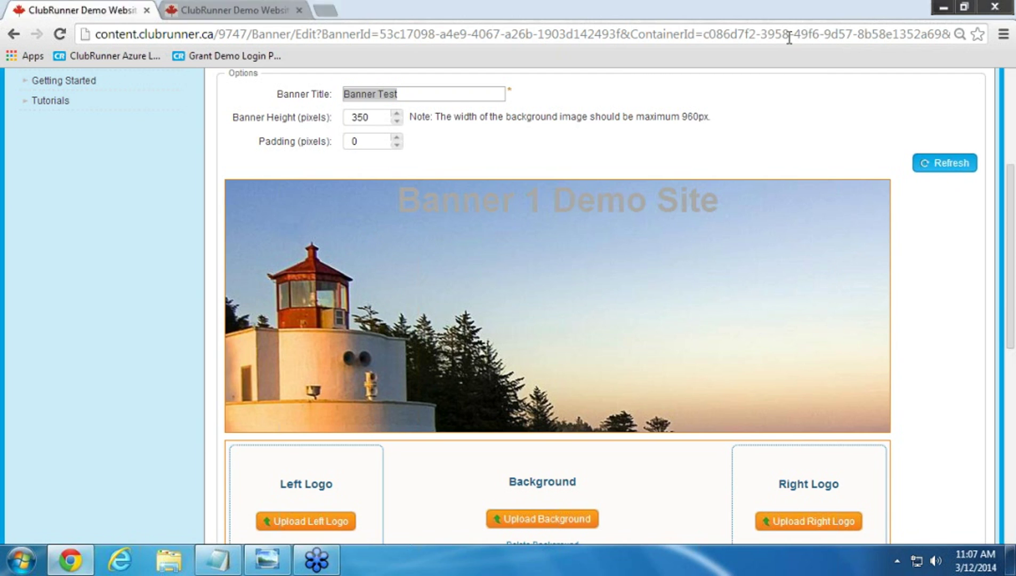
left_click_drag(634, 118, 712, 116)
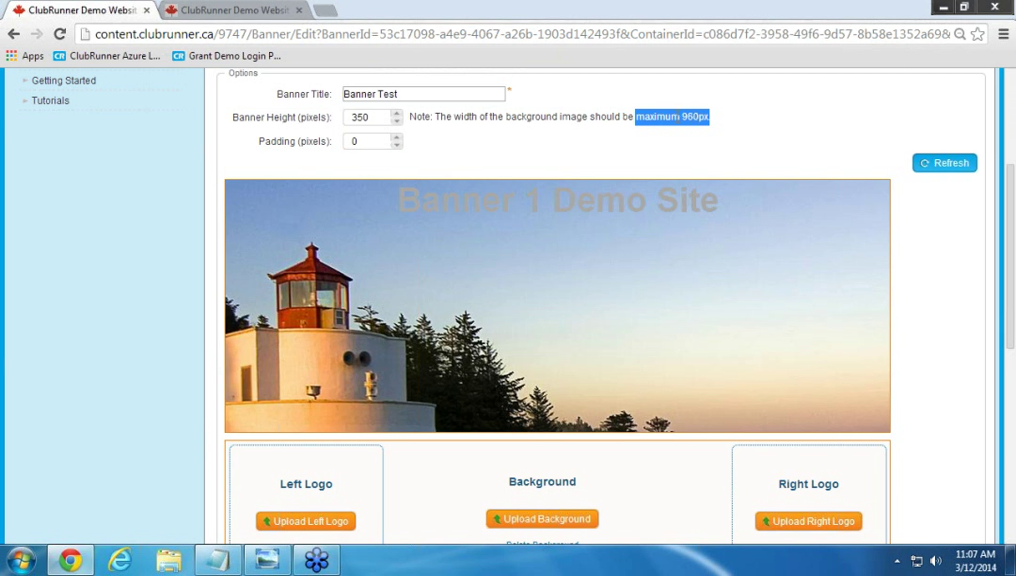
left_click(734, 130)
scroll(750, 132, "down", 3)
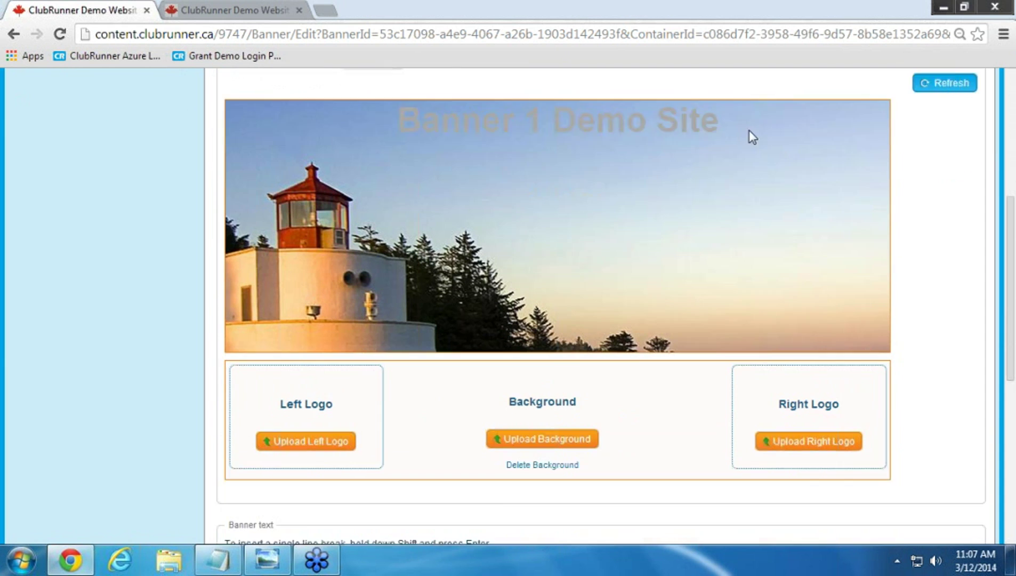
scroll(688, 277, "up", 3)
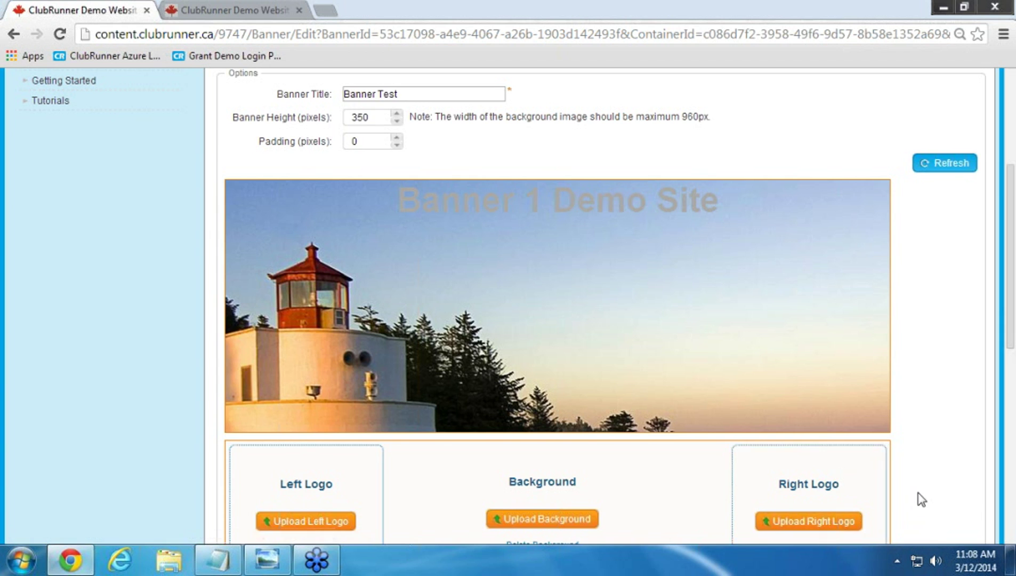
Add the "Engage Rotary, Change Lives" image from the ClubRunner Images folder as the banner's right logo
scroll(921, 498, "down", 2)
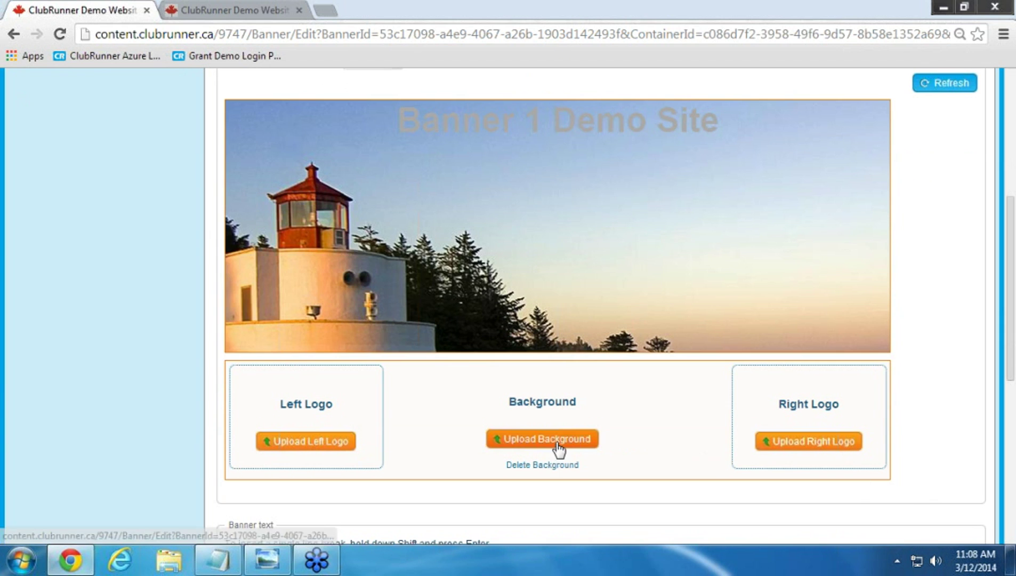
left_click(829, 447)
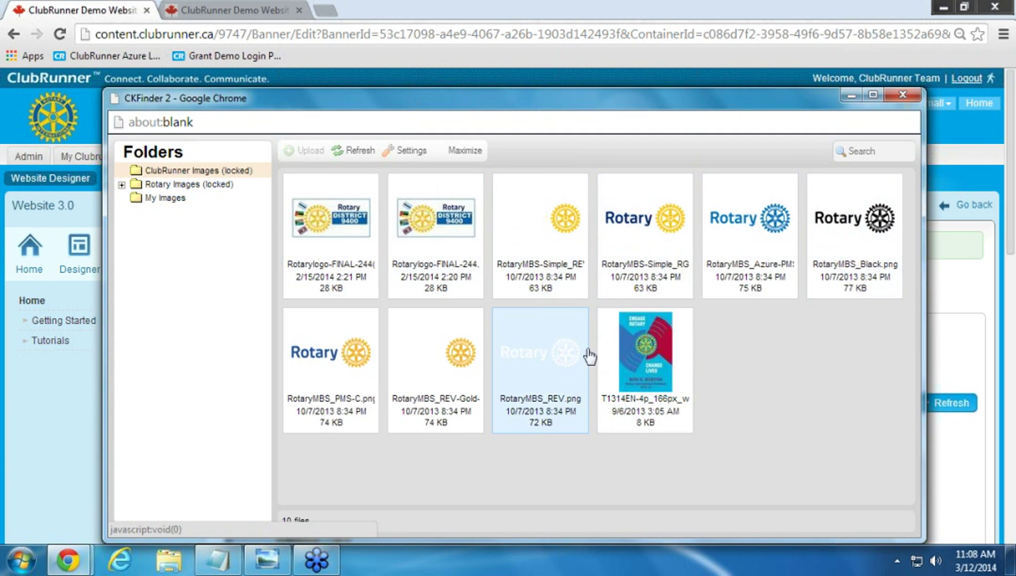
double_click(653, 354)
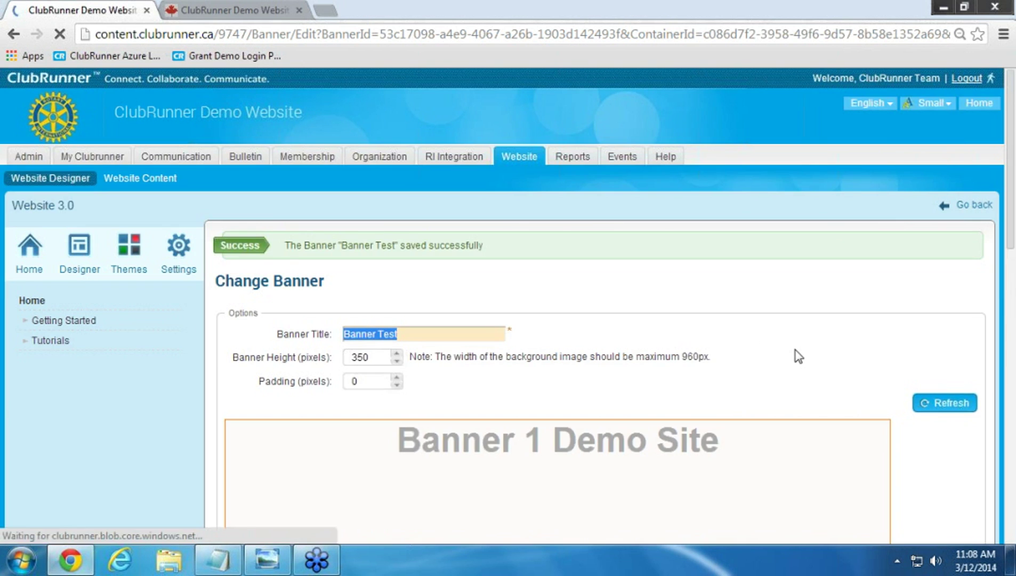
scroll(798, 357, "down", 5)
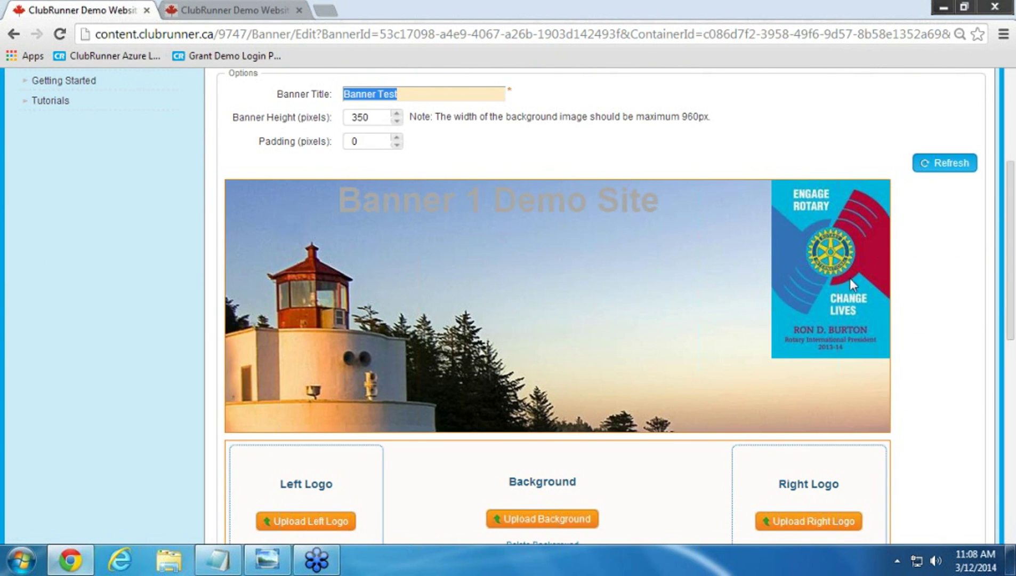
scroll(853, 283, "down", 2)
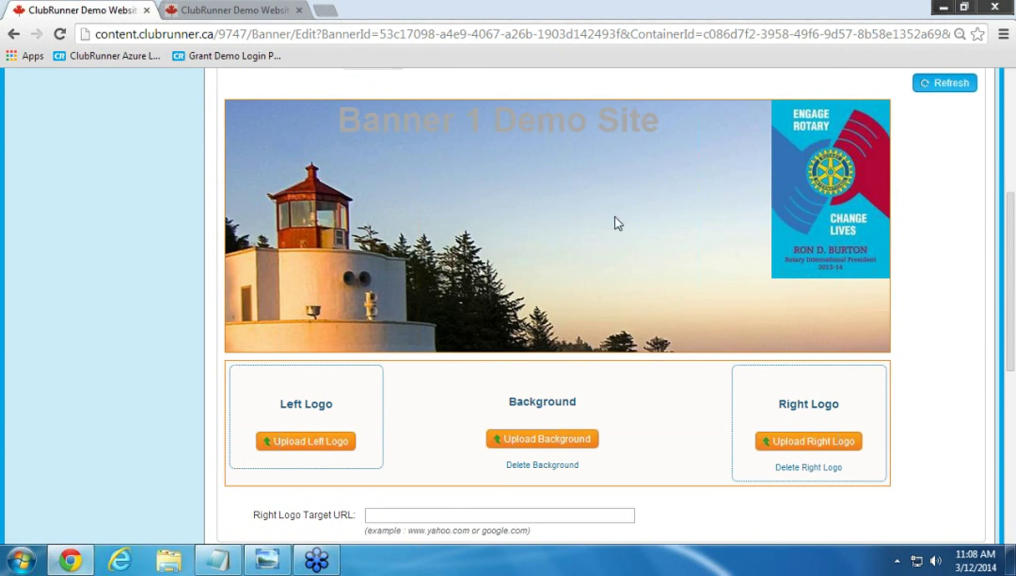
scroll(657, 281, "down", 2)
scroll(693, 418, "down", 2)
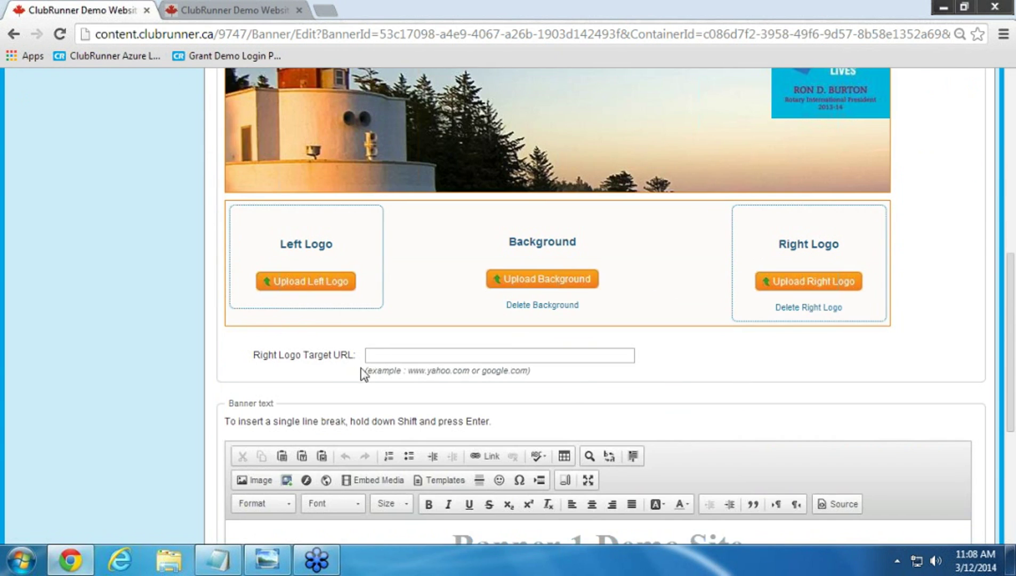
left_click(381, 355)
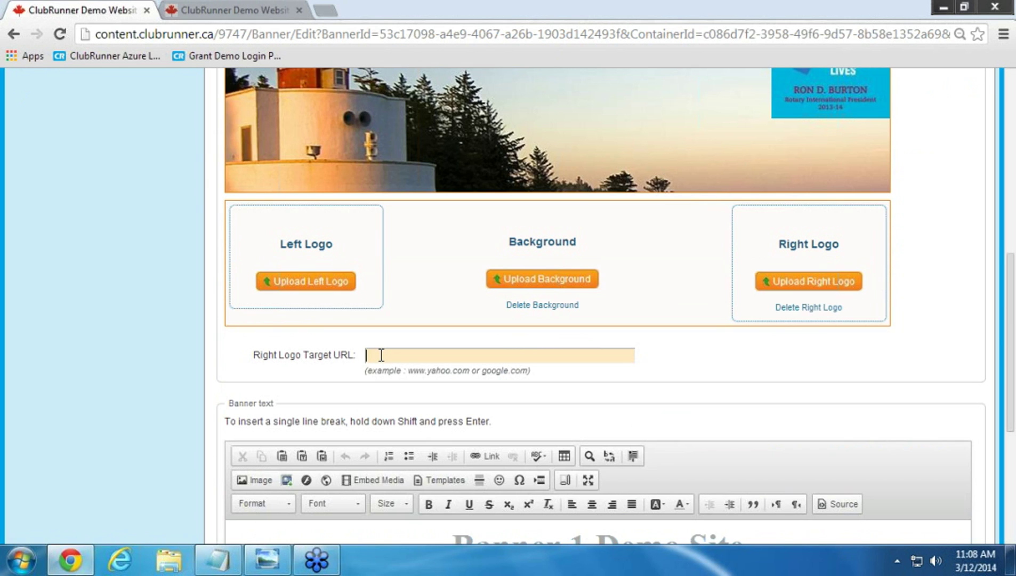
type("www.rotay.")
key("BackSpace")
type("ry.org")
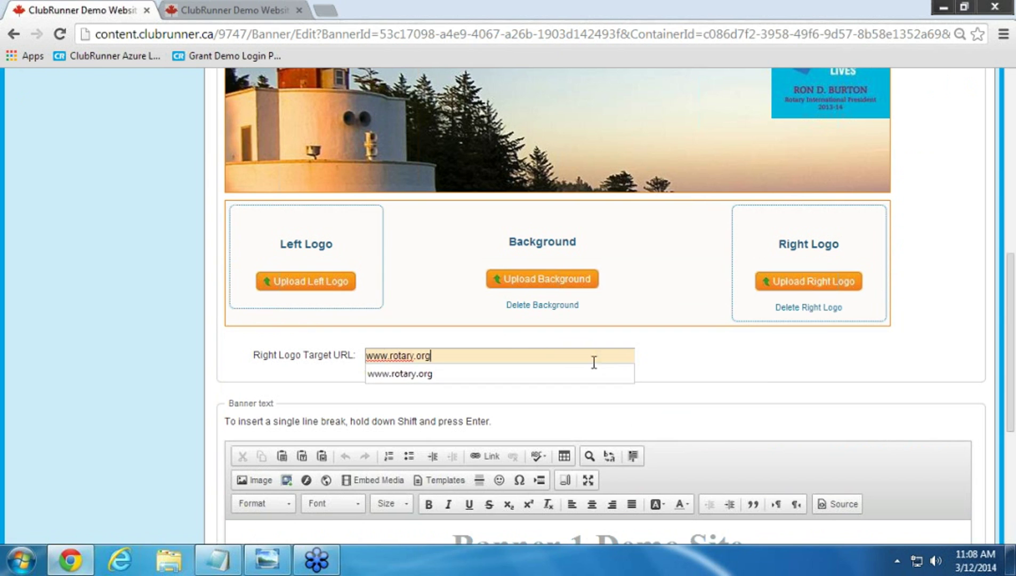
left_click(778, 364)
scroll(737, 350, "up", 2)
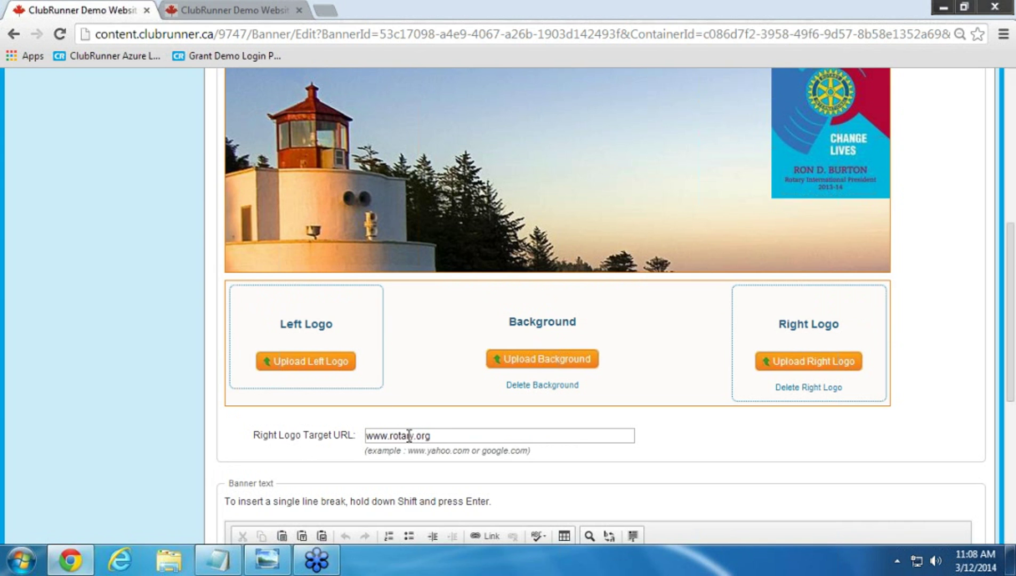
Save and publish the banner, and check the active status of Banner Test in the banner list
scroll(192, 425, "down", 7)
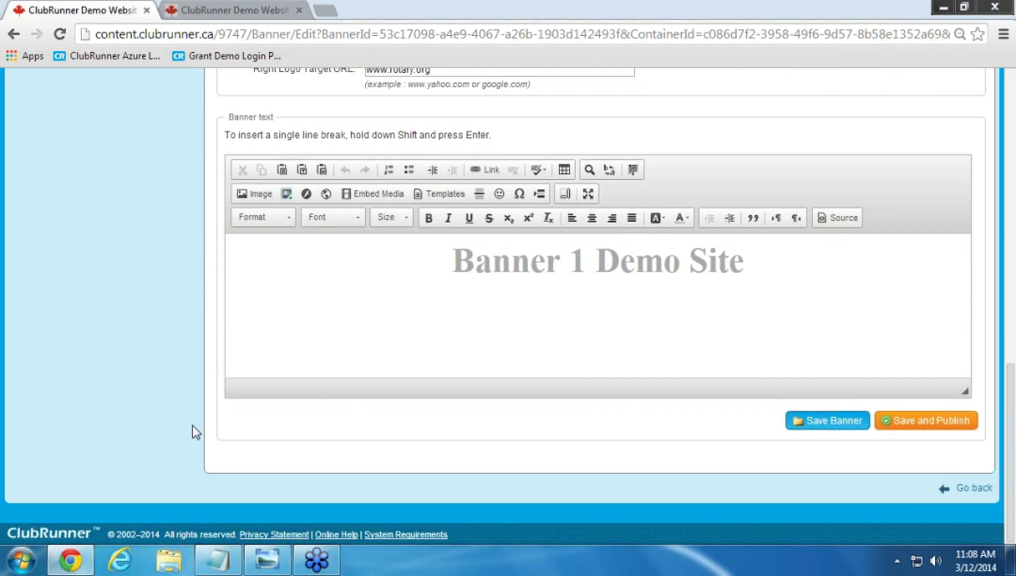
scroll(191, 425, "up", 4)
scroll(193, 428, "down", 4)
left_click(952, 433)
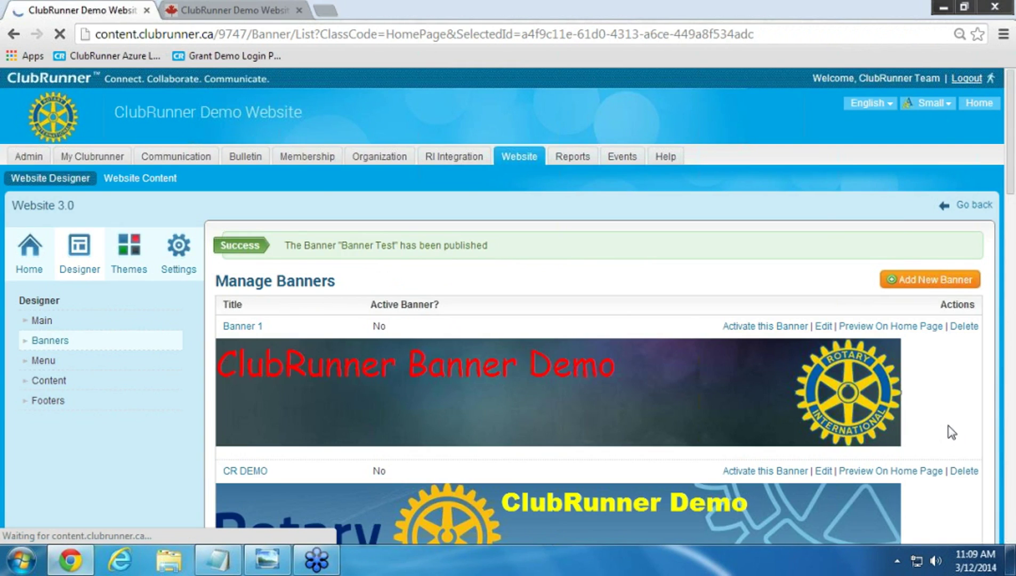
scroll(952, 433, "down", 1)
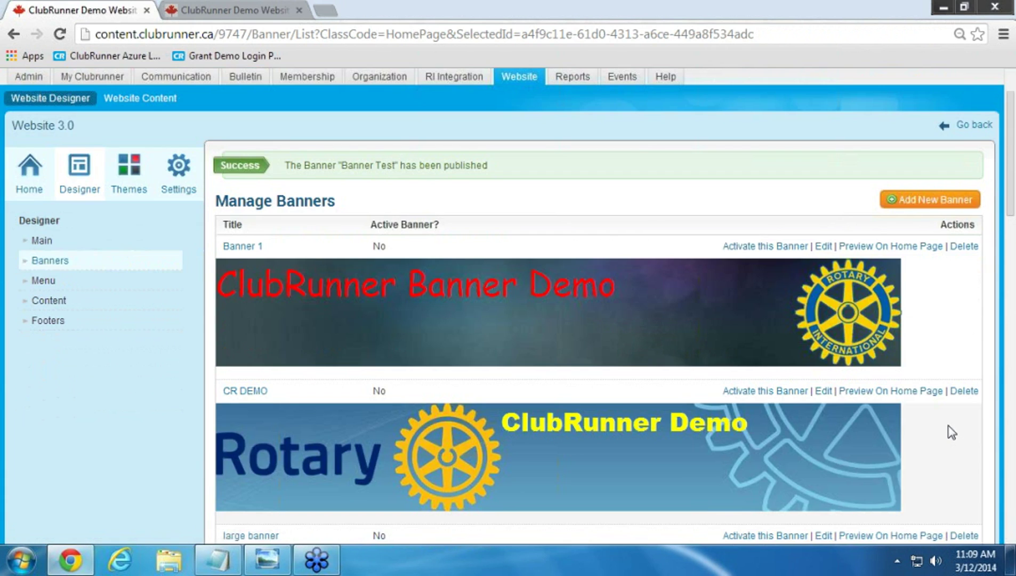
scroll(951, 433, "down", 15)
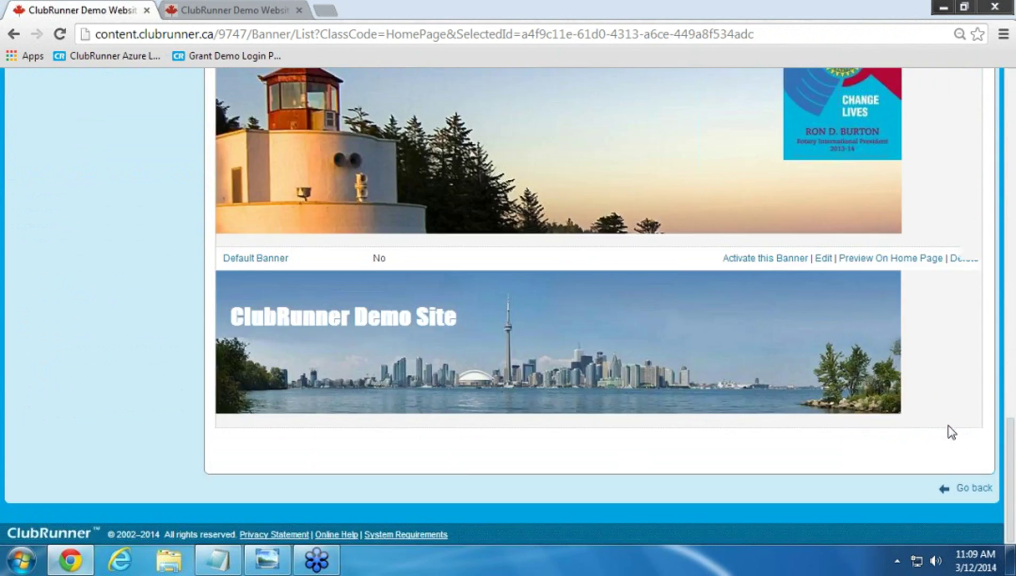
scroll(952, 433, "up", 3)
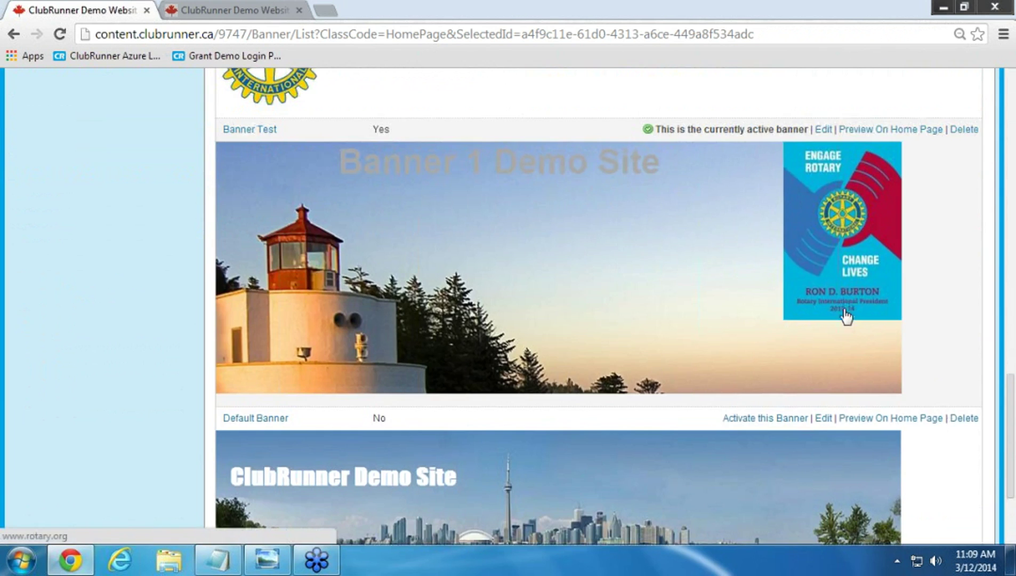
left_click_drag(642, 133, 821, 130)
left_click(629, 133)
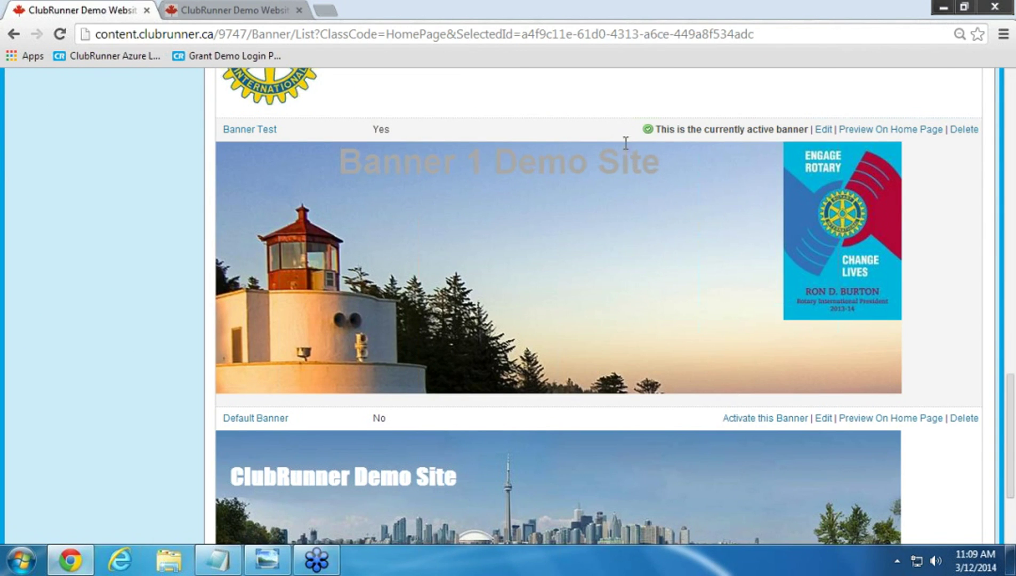
Activate Default Banner in the banner list and switch the active banner back to Banner Test
scroll(725, 422, "up", 2)
scroll(753, 476, "down", 3)
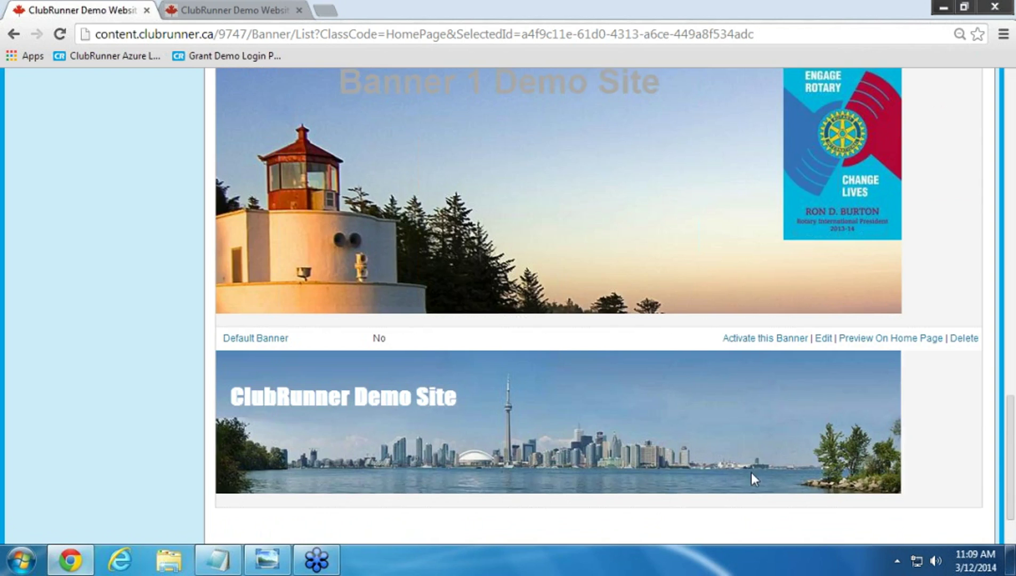
left_click(764, 339)
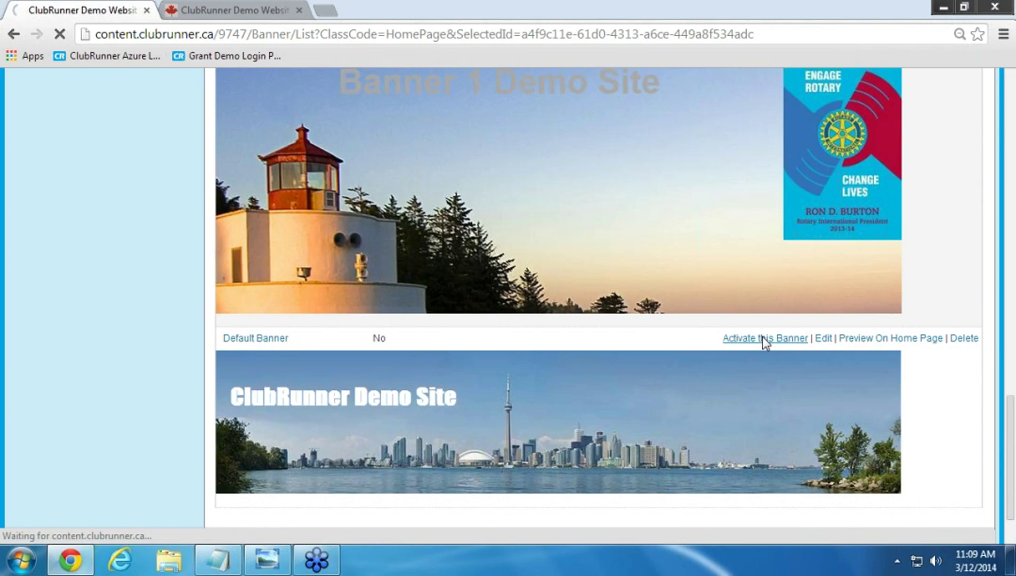
scroll(765, 344, "down", 10)
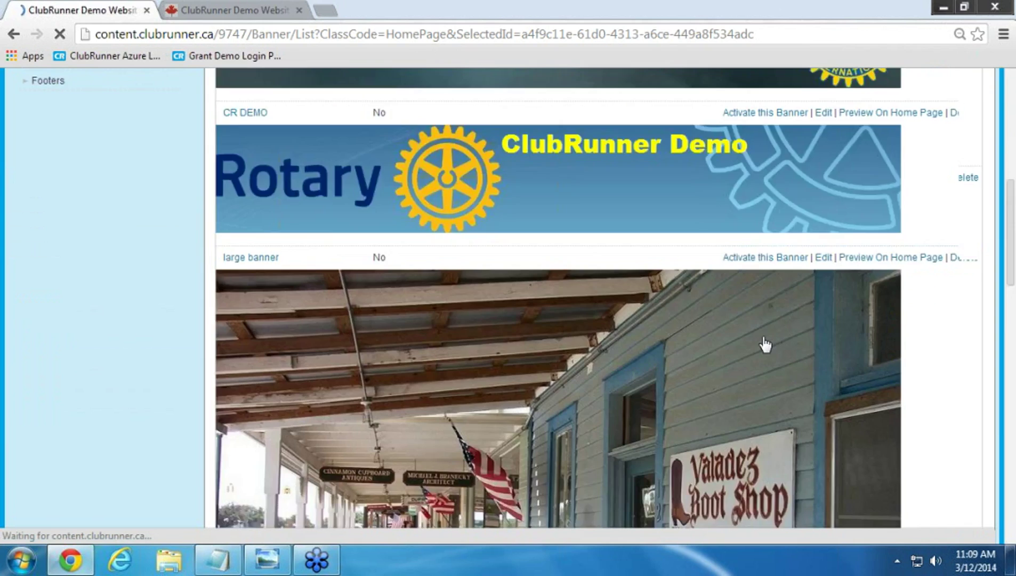
scroll(764, 344, "down", 10)
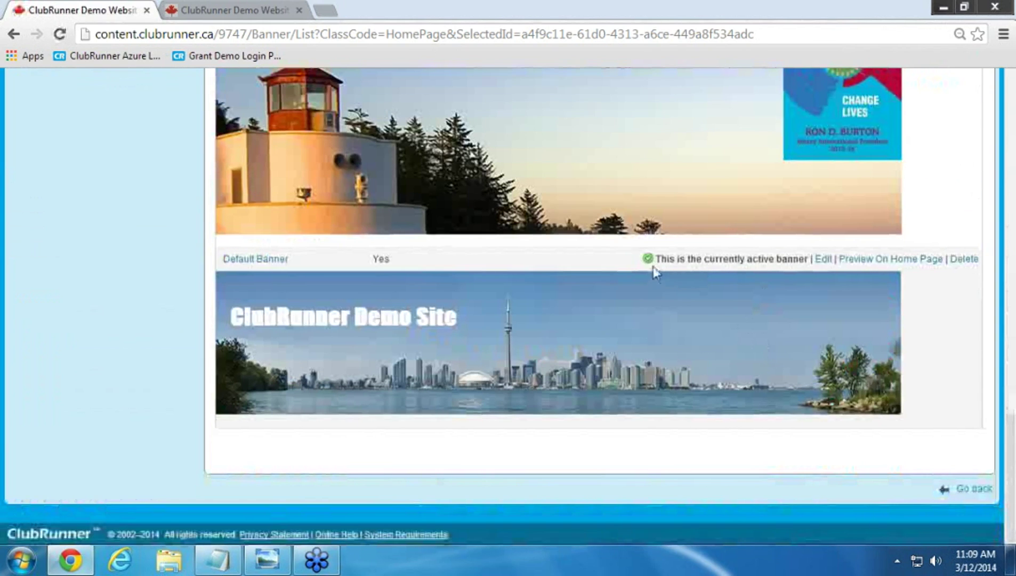
scroll(741, 257, "up", 5)
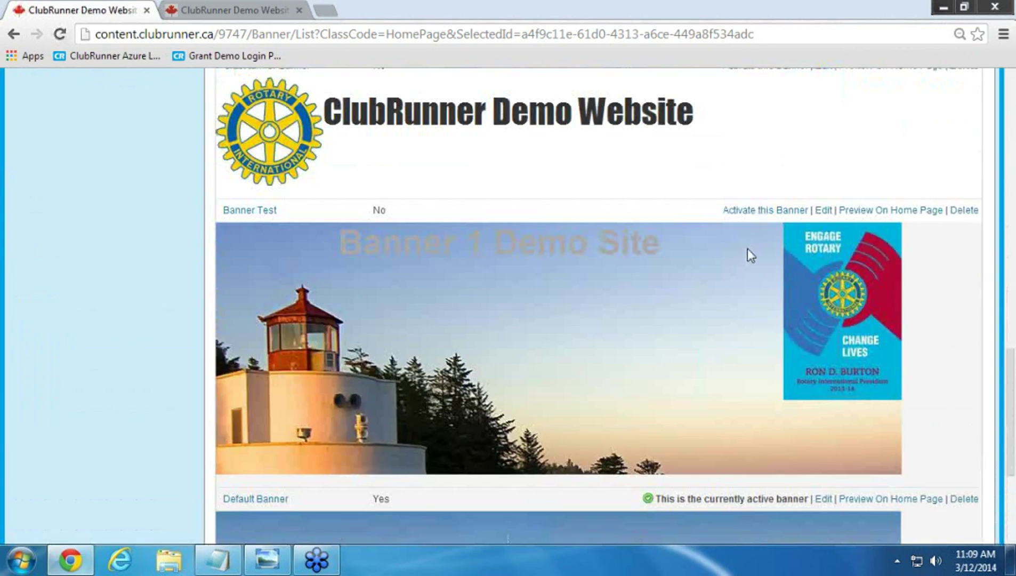
left_click(758, 210)
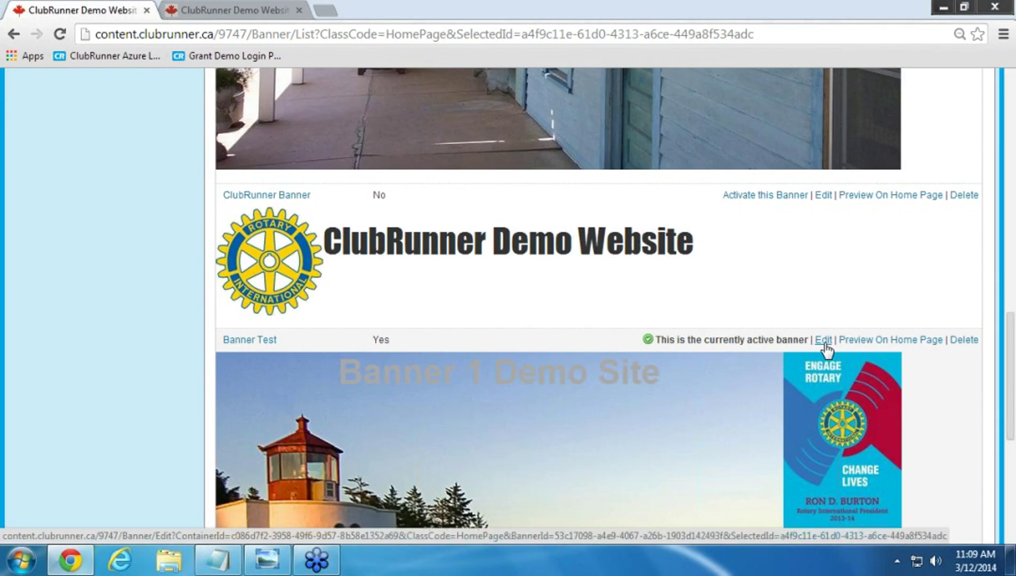
Delete the banner titled "large banner" and review the remaining banners in the list
scroll(826, 349, "up", 2)
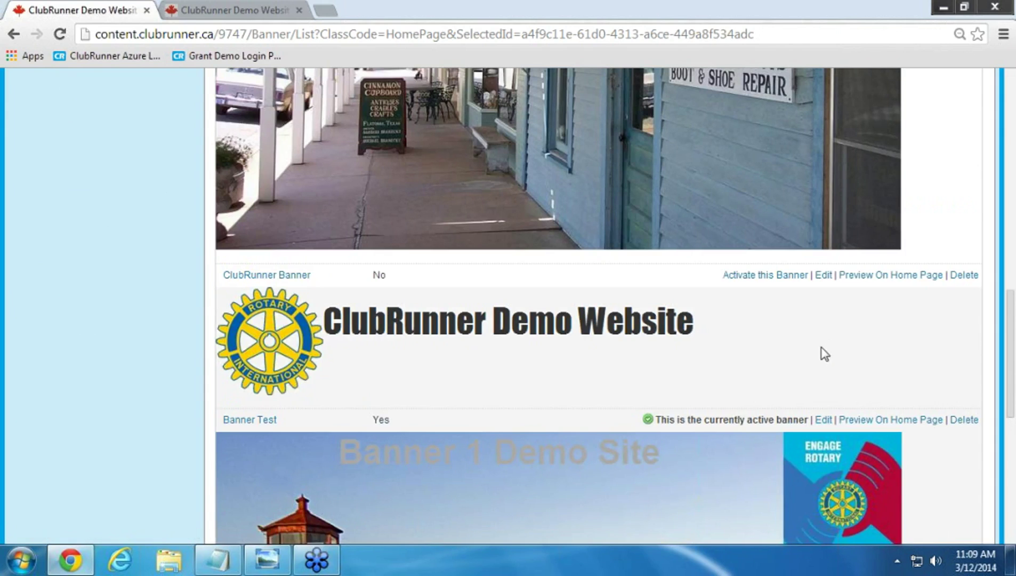
scroll(825, 346, "up", 2)
scroll(828, 356, "up", 5)
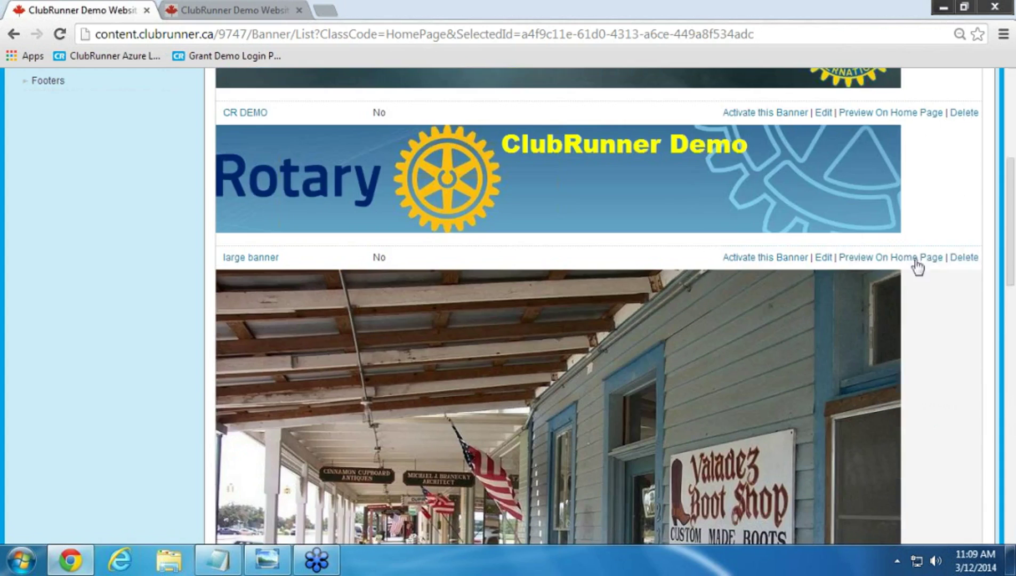
left_click(963, 259)
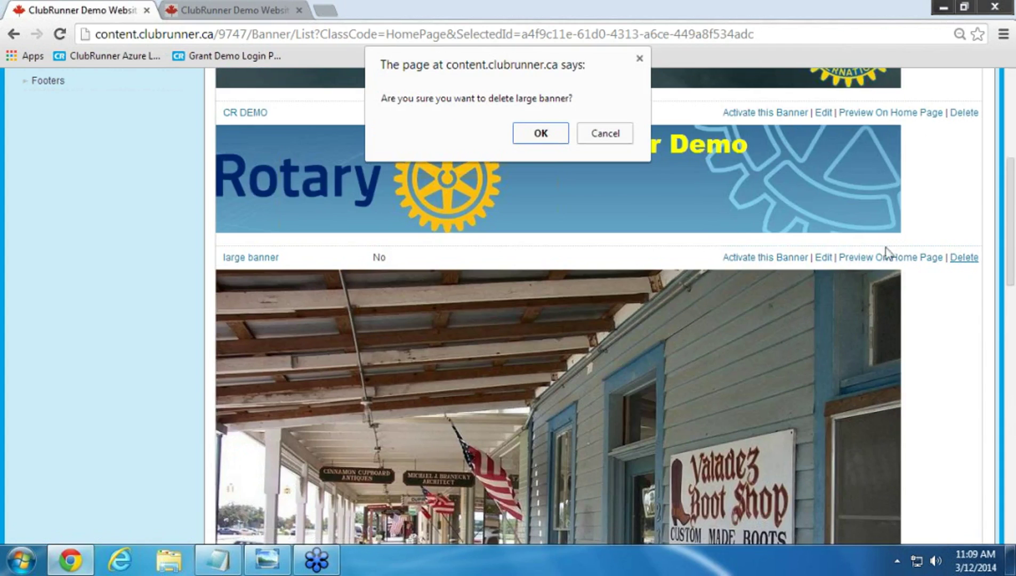
left_click(556, 138)
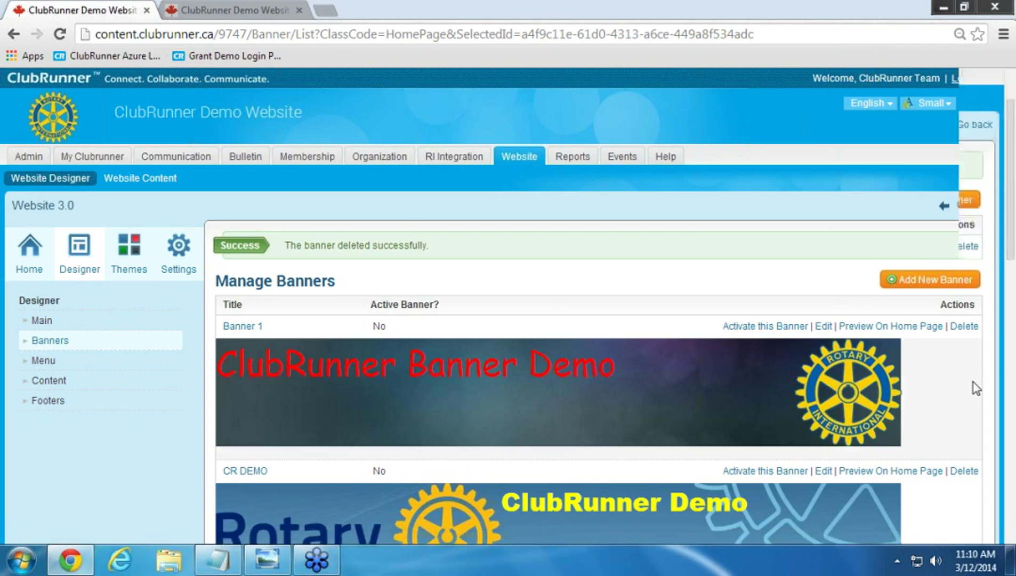
scroll(976, 387, "down", 6)
scroll(976, 387, "down", 3)
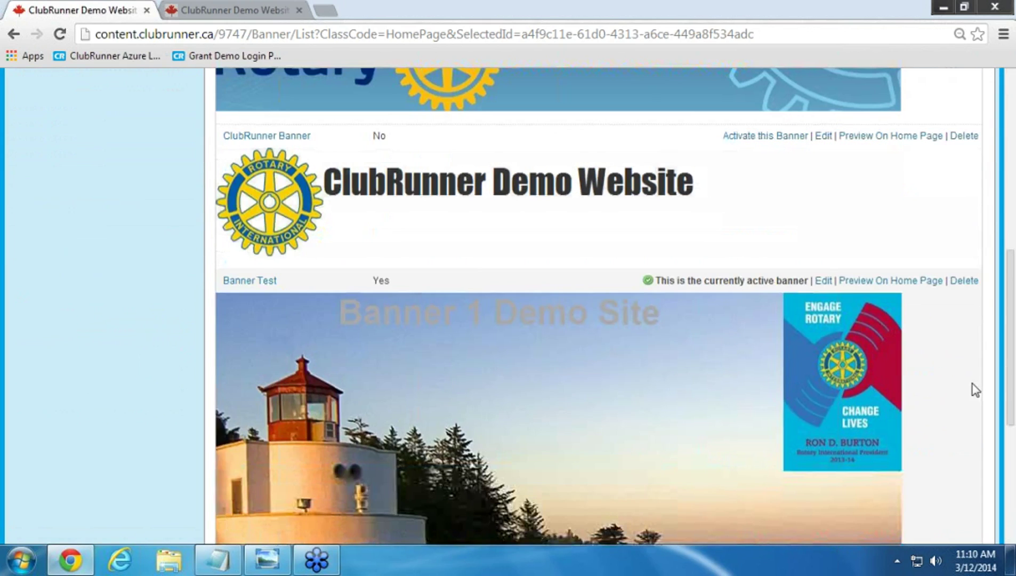
scroll(975, 388, "down", 2)
scroll(976, 387, "up", 10)
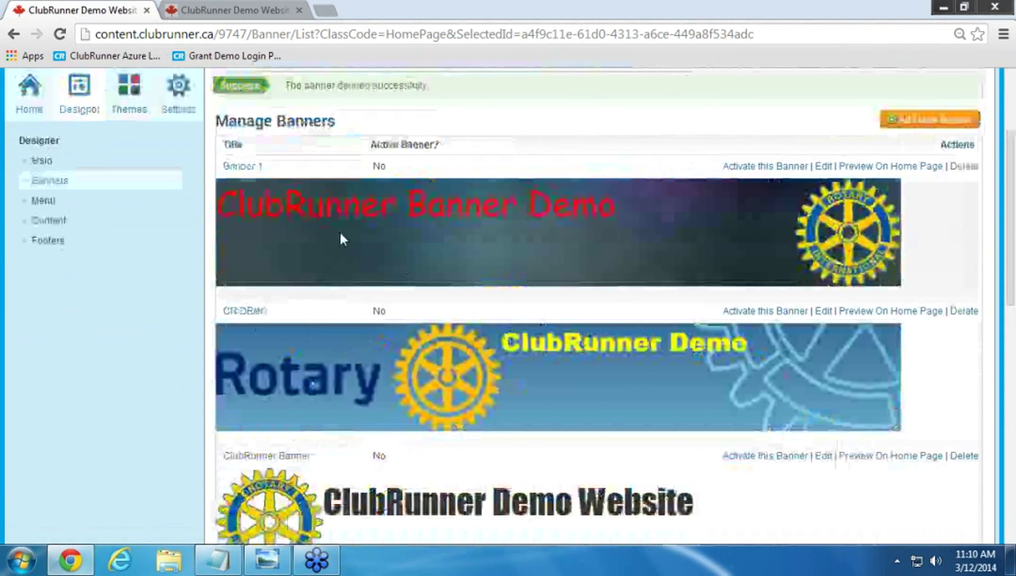
Open the home page menu for editing from the Designer main page and compare it with the navigation menu on the live home page
left_click(67, 102)
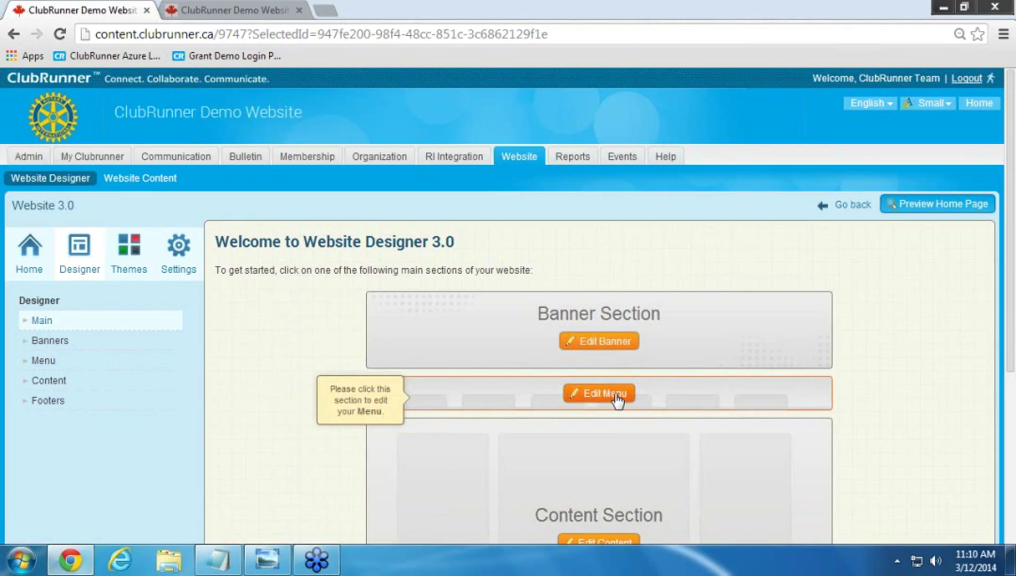
left_click(226, 7)
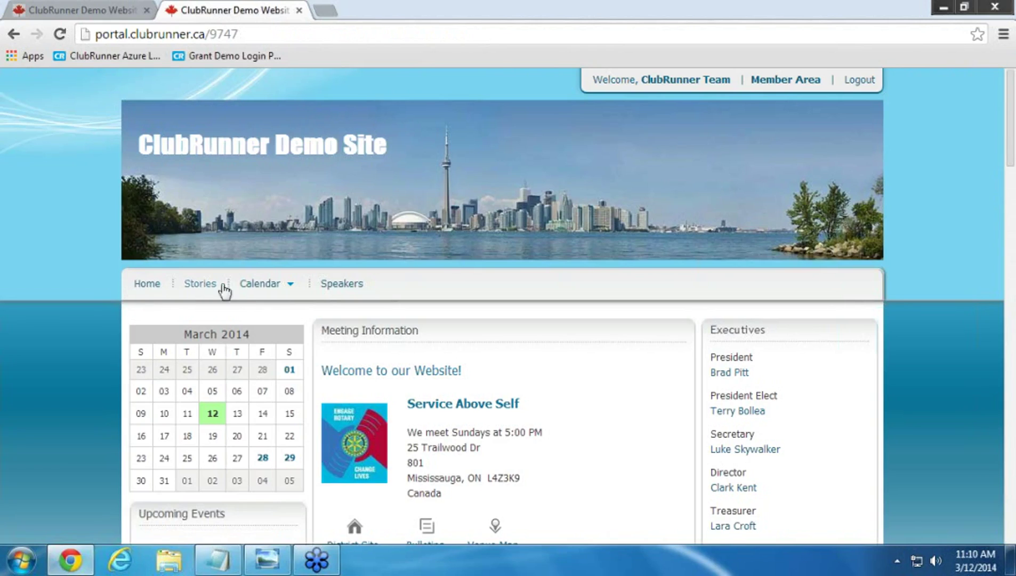
mouse_move(248, 291)
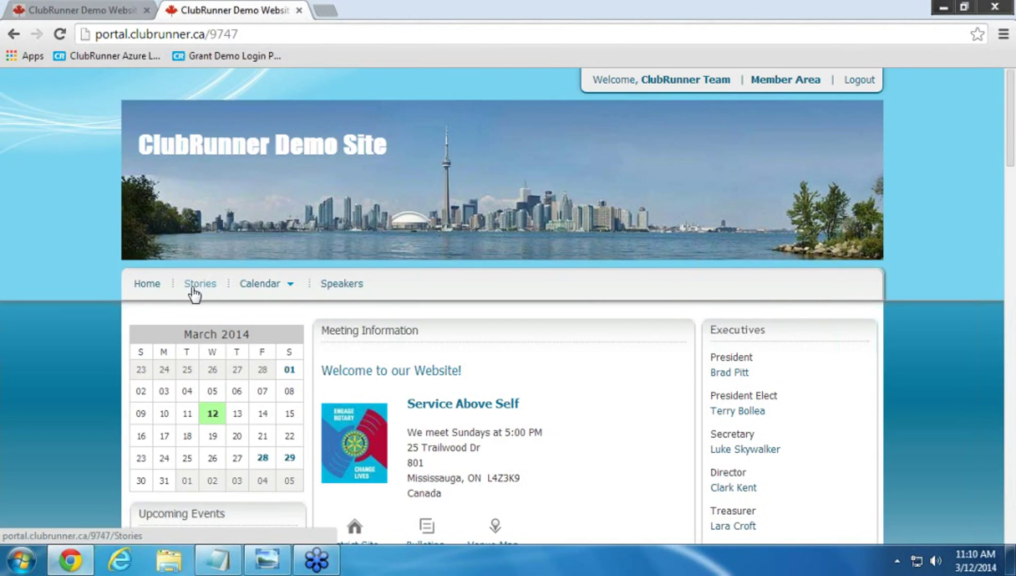
left_click(95, 3)
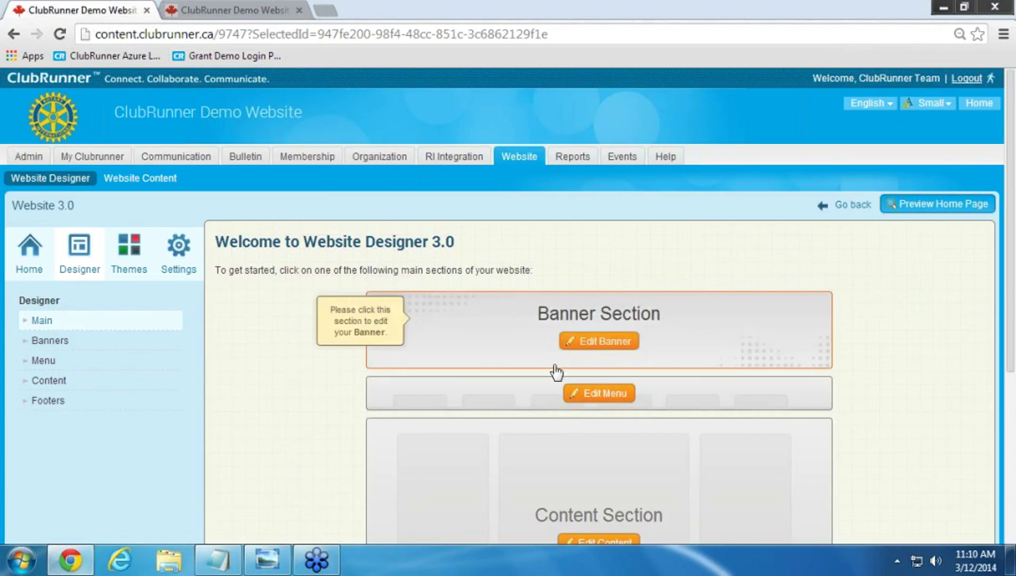
left_click(618, 401)
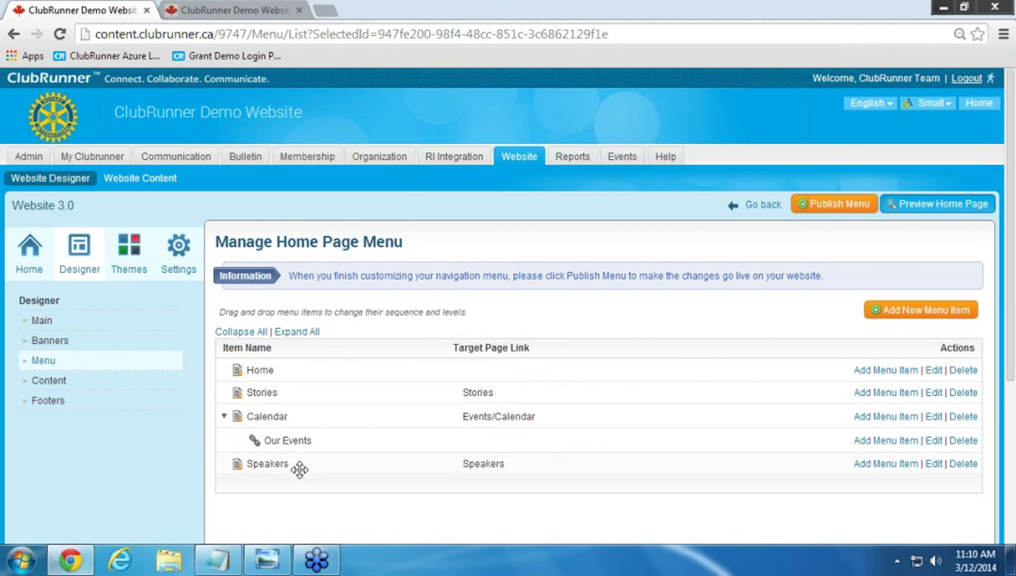
left_click(201, 2)
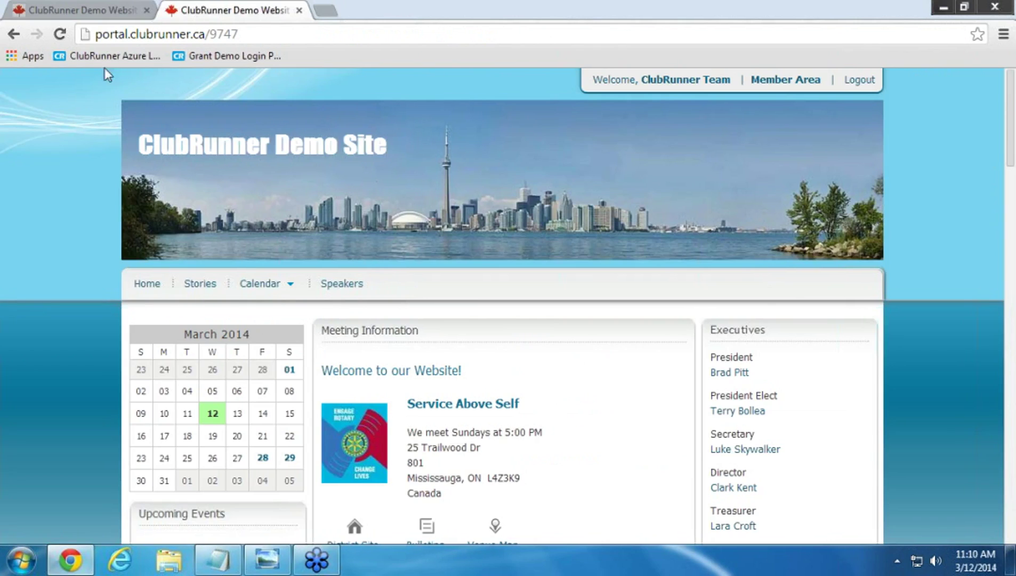
left_click(102, 10)
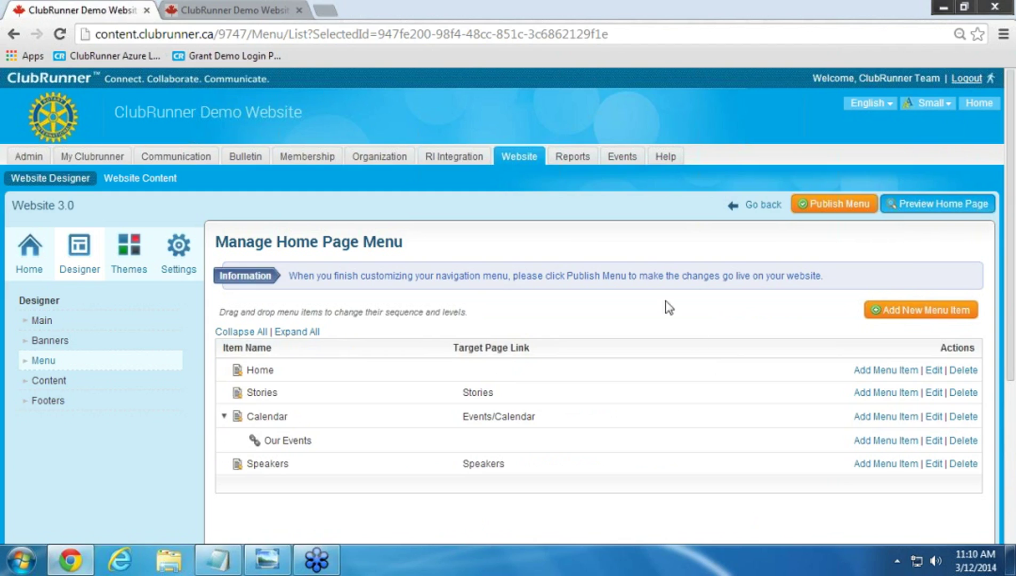
Start a new home page menu item titled "Test 1" with the link type Site Page
left_click(954, 319)
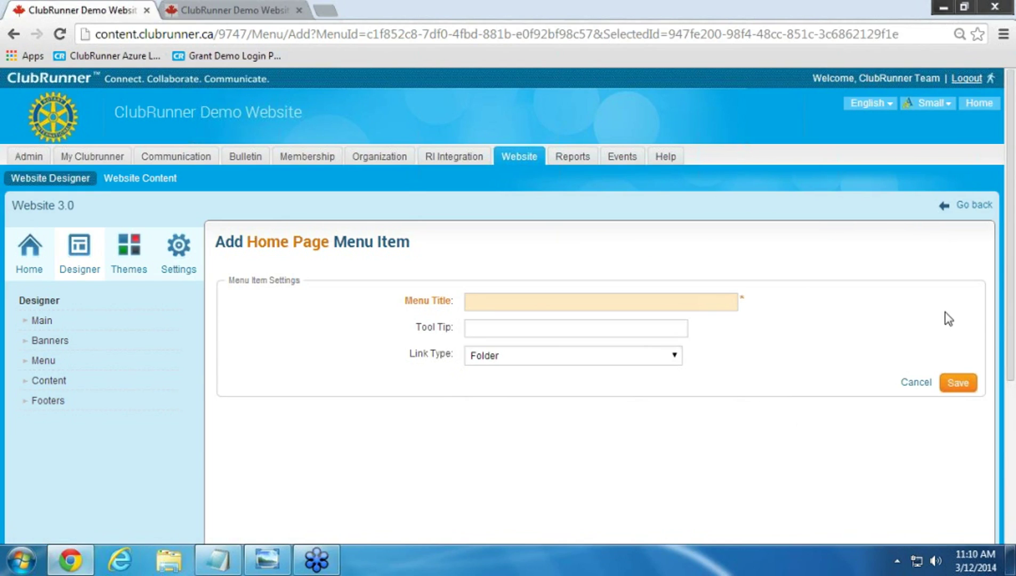
type("Test 1")
left_click(737, 372)
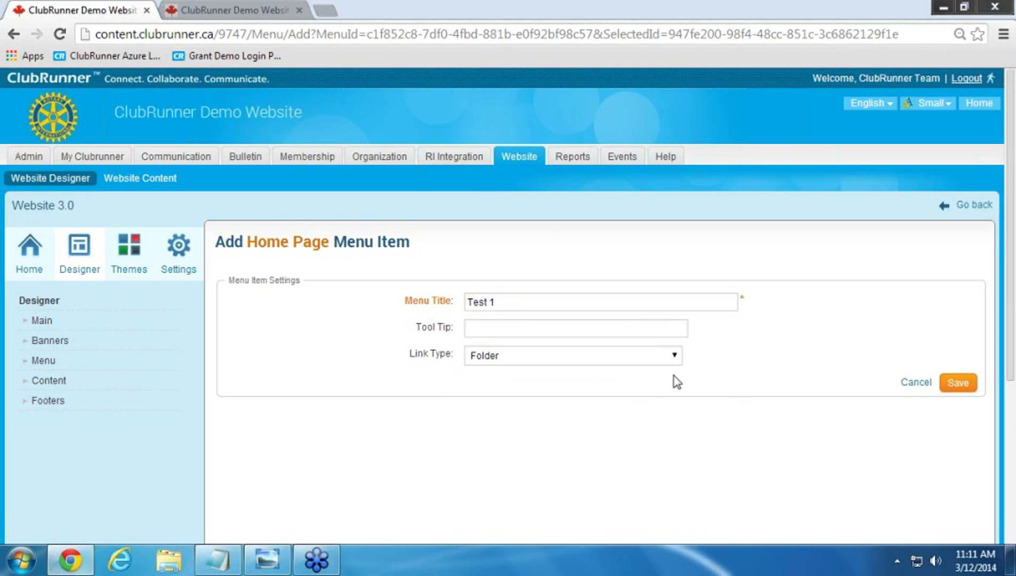
left_click(658, 360)
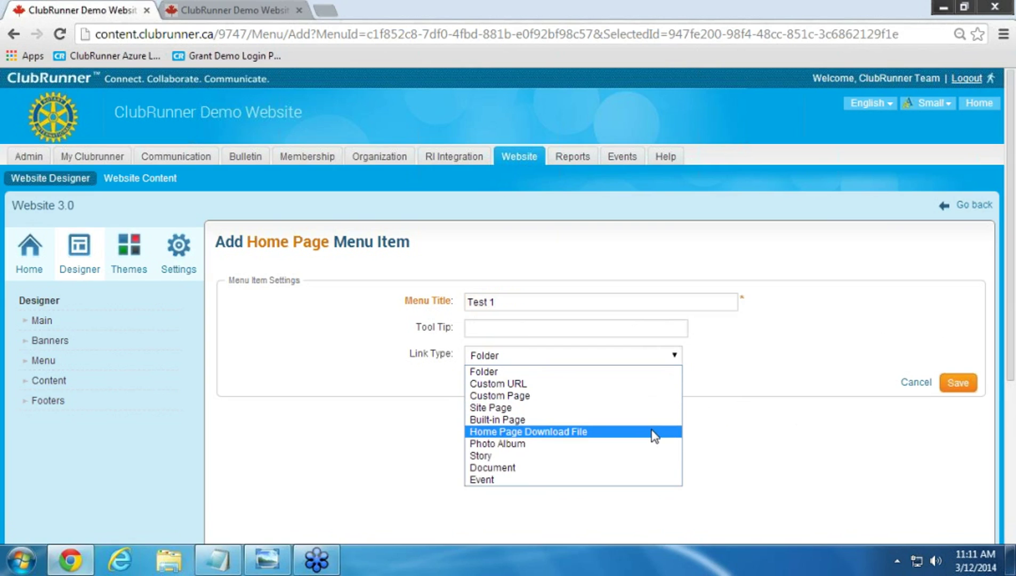
left_click(605, 408)
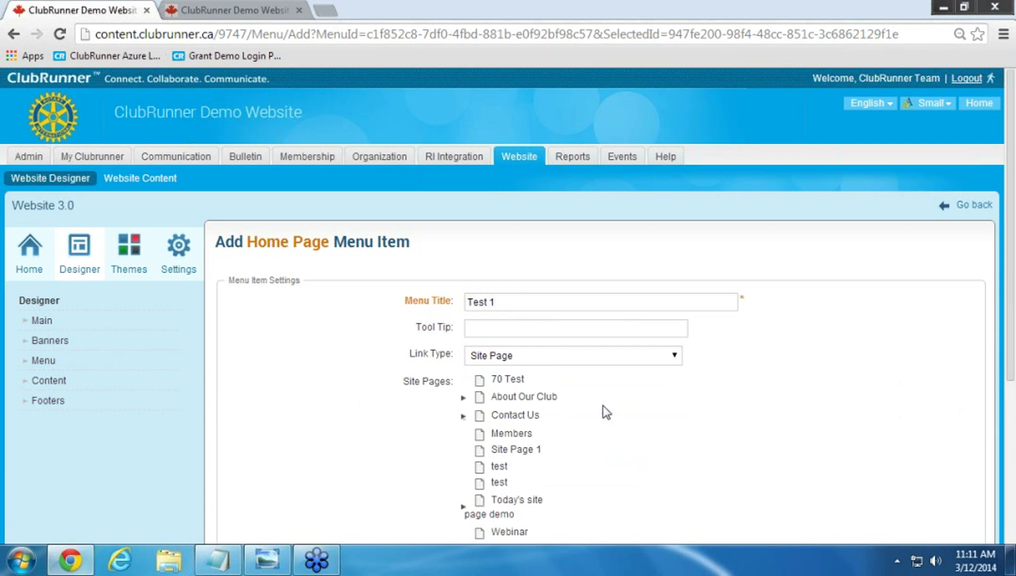
Link the new menu item to the site page "Today's site page demo" and save it
scroll(604, 413, "down", 2)
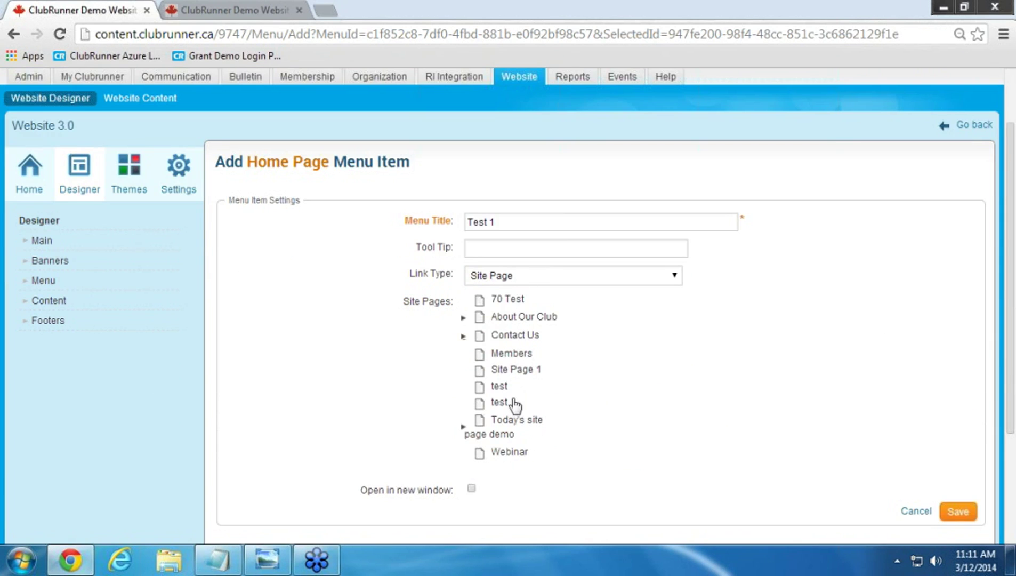
left_click(463, 337)
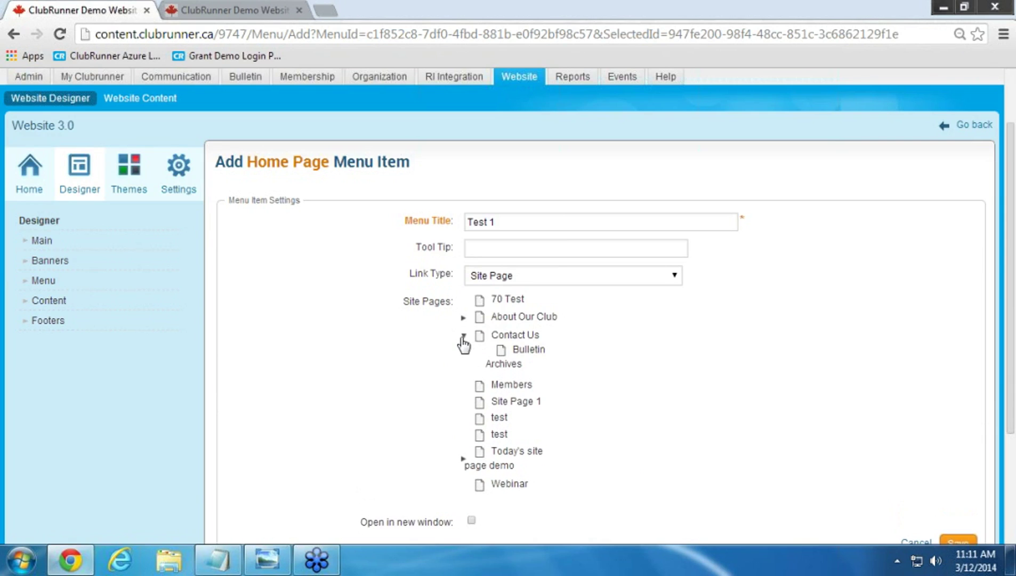
left_click(461, 460)
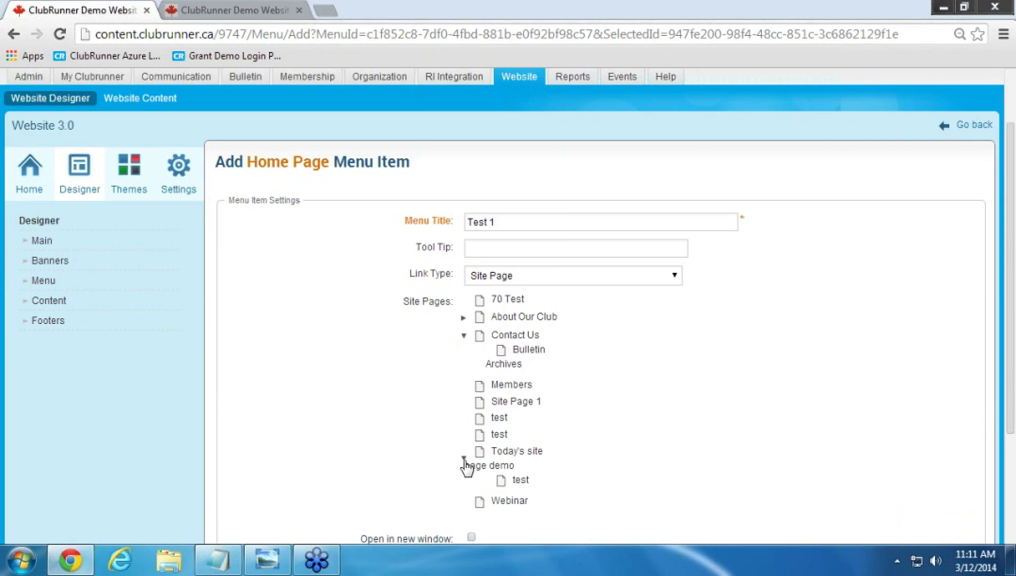
left_click(525, 456)
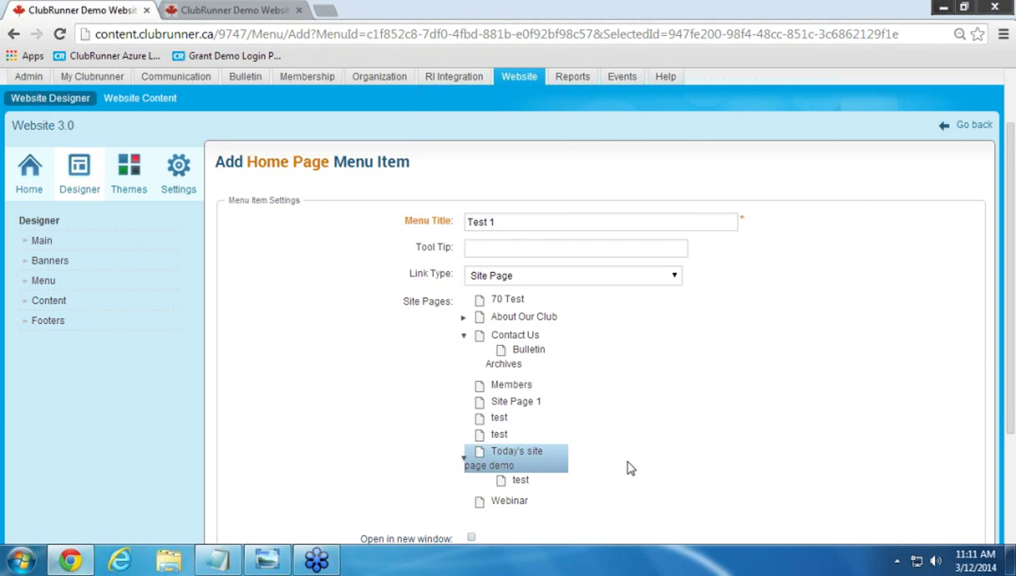
scroll(633, 468, "down", 3)
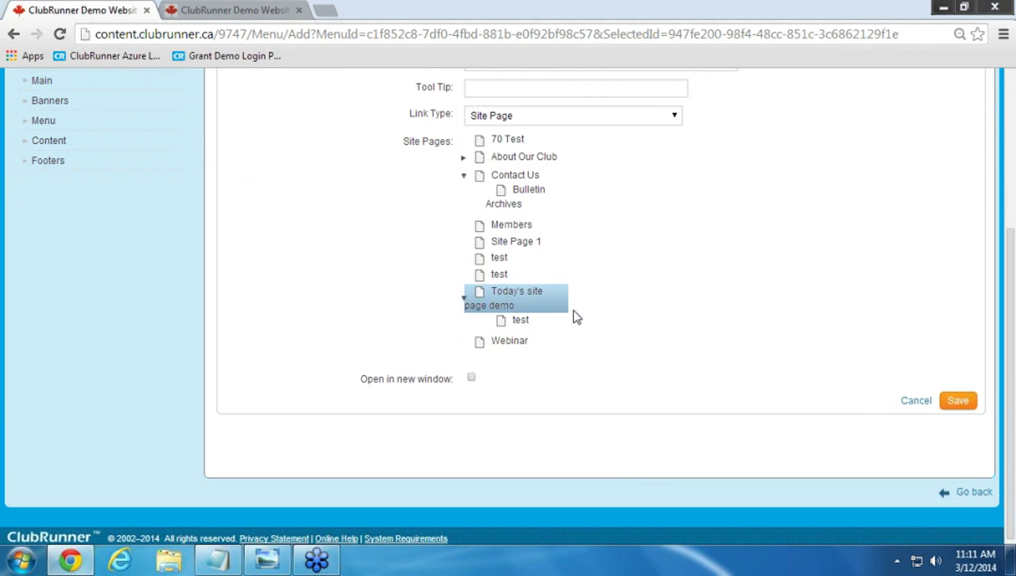
left_click(957, 405)
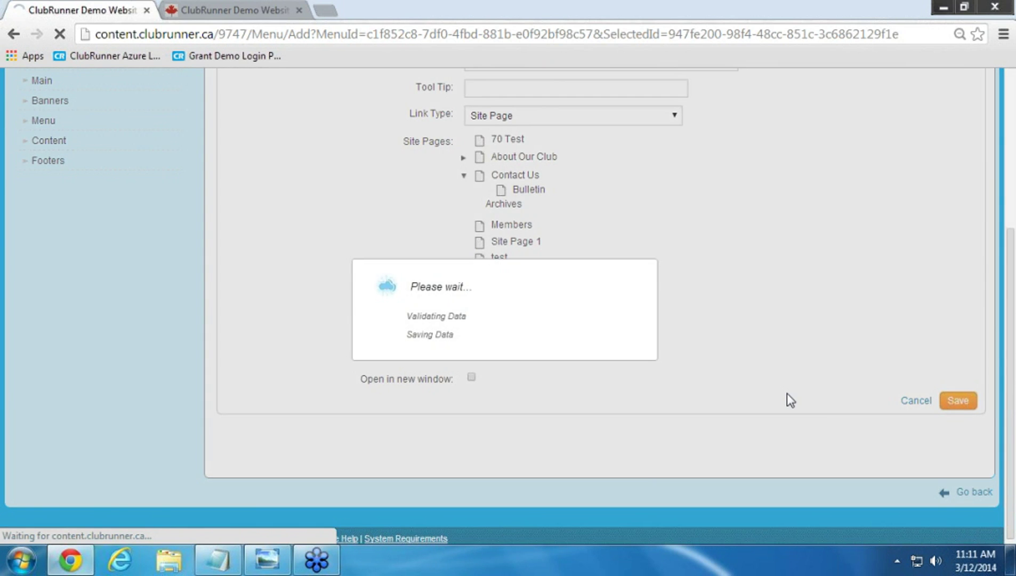
Add a home page menu item titled "Contact Us" with link type Built-in Page, pointing to the Contact Us page, and save it
scroll(787, 399, "down", 3)
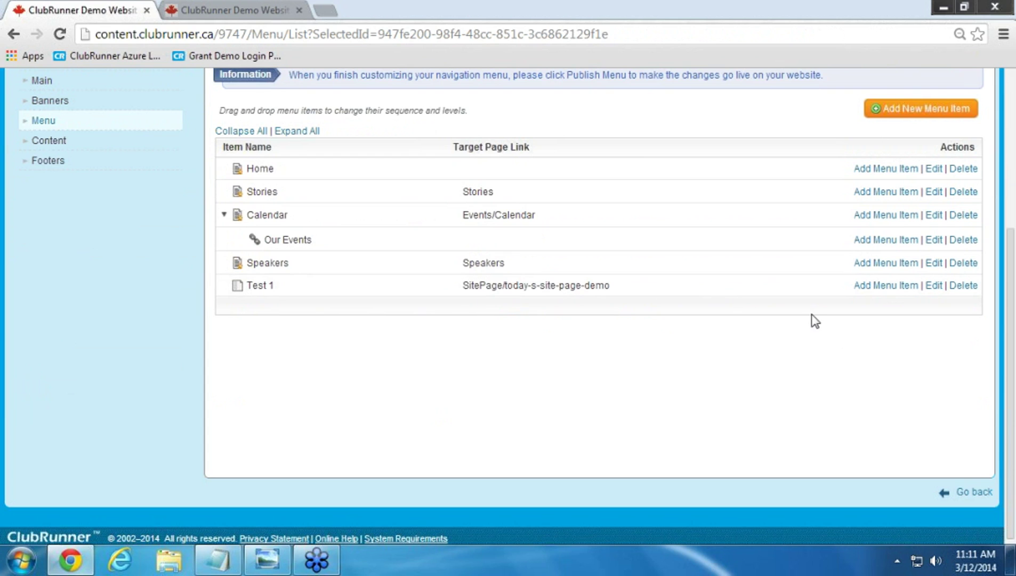
left_click(937, 111)
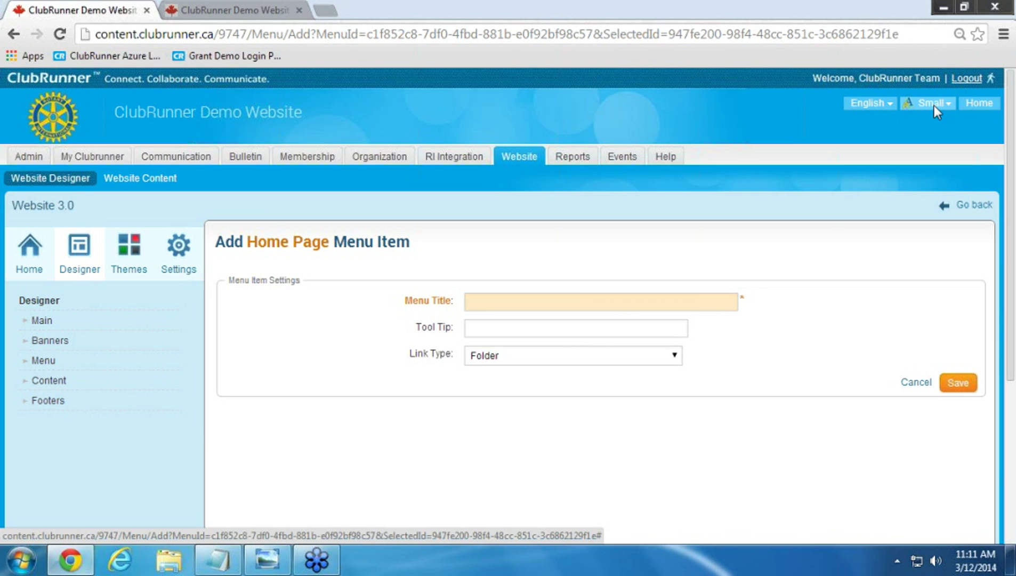
type("Con")
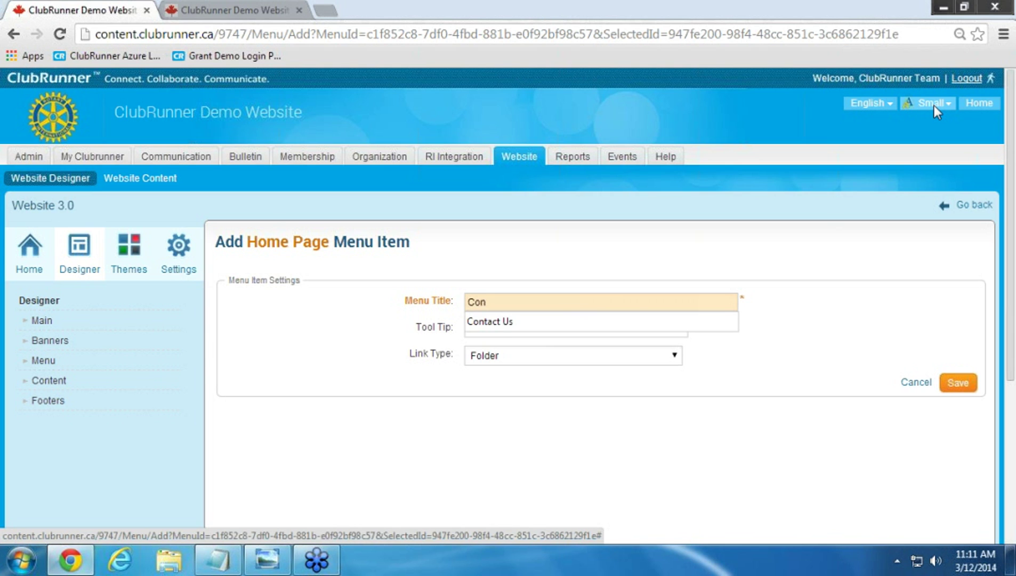
type("tact Us")
left_click(829, 409)
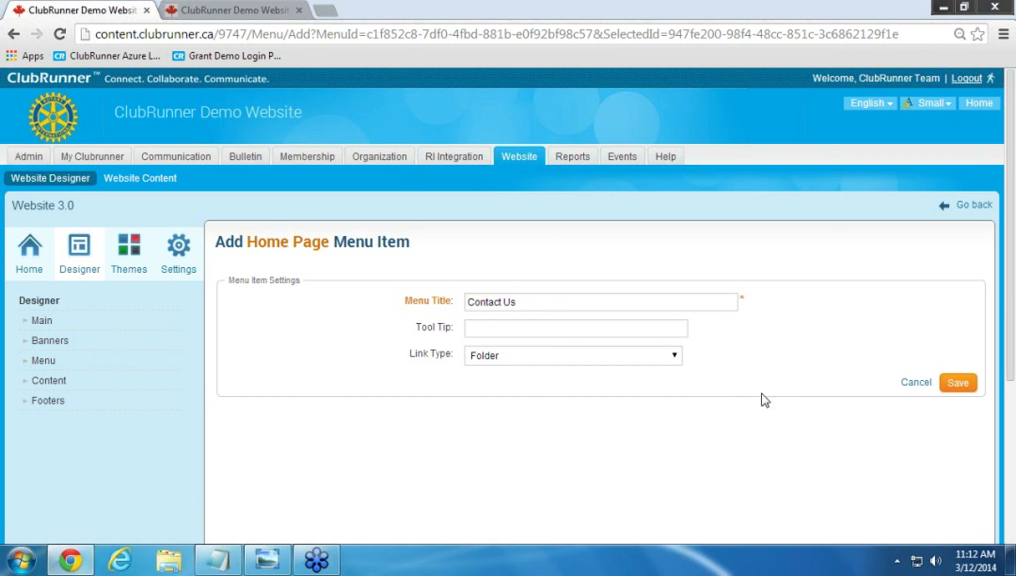
left_click(673, 355)
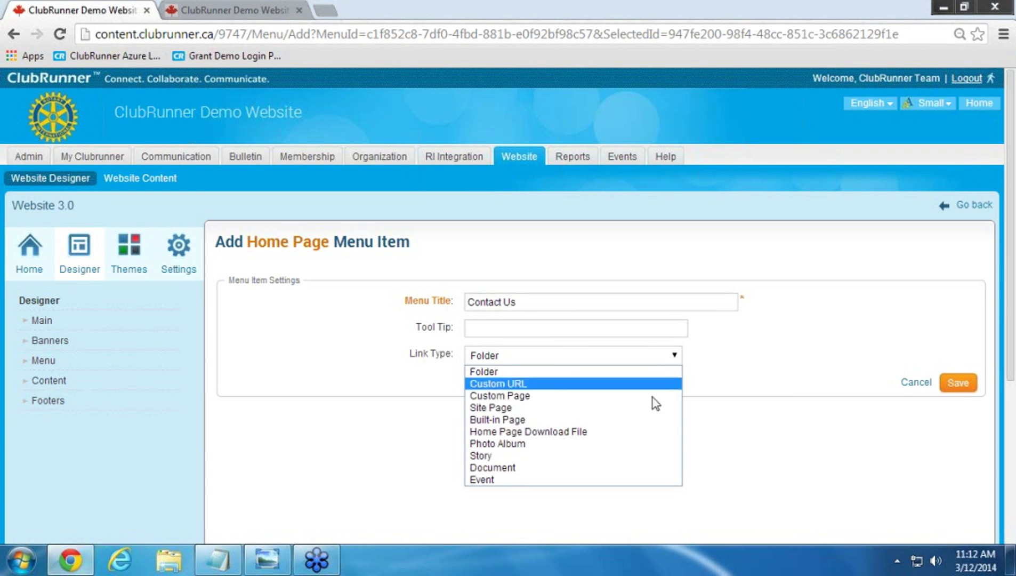
left_click(630, 420)
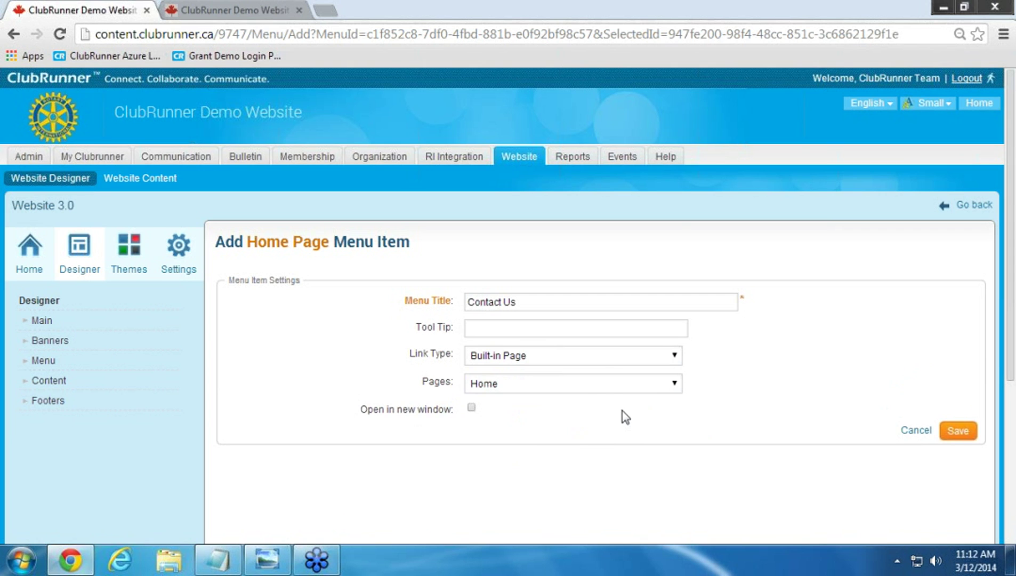
left_click(602, 386)
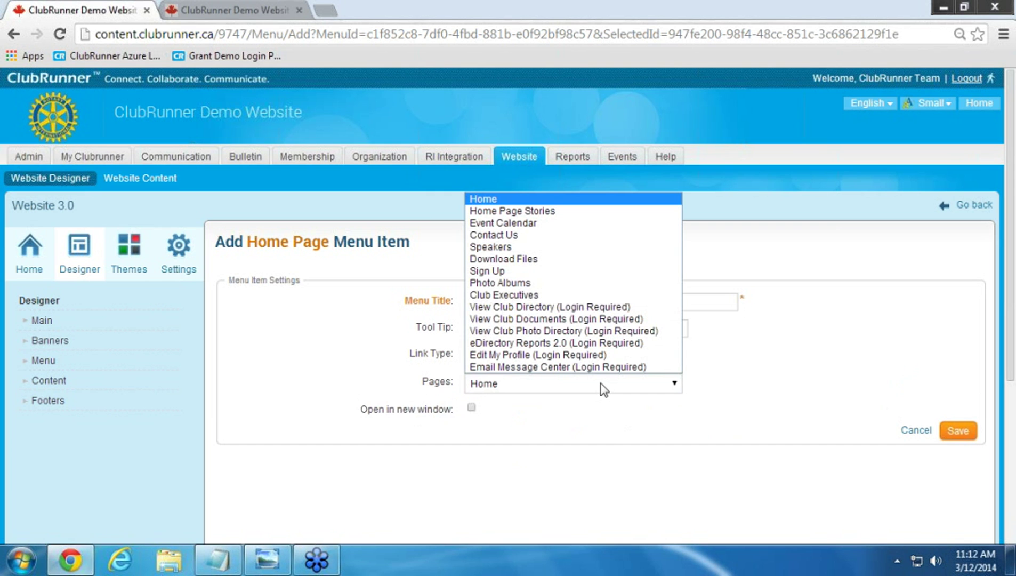
left_click(569, 236)
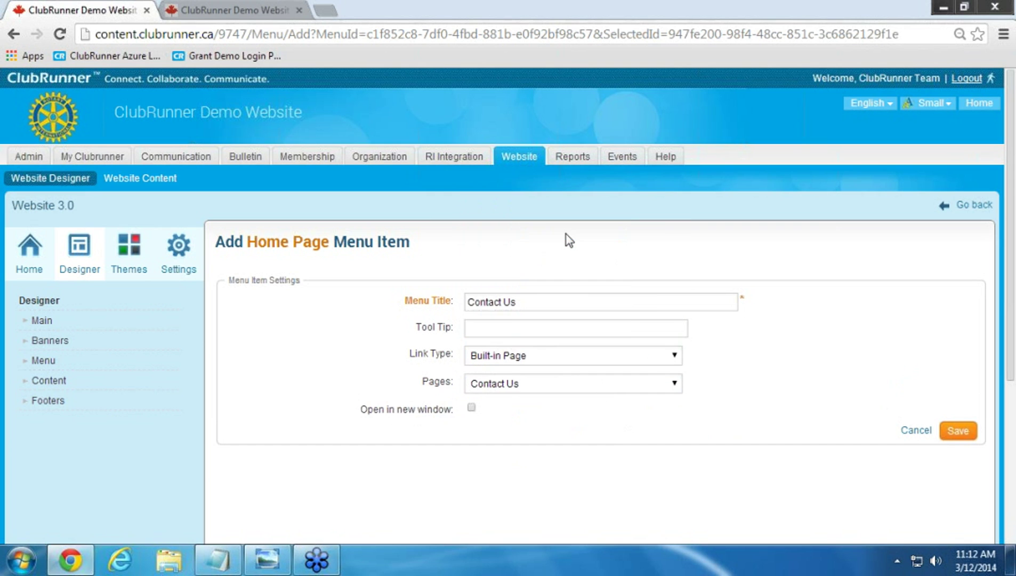
left_click(959, 436)
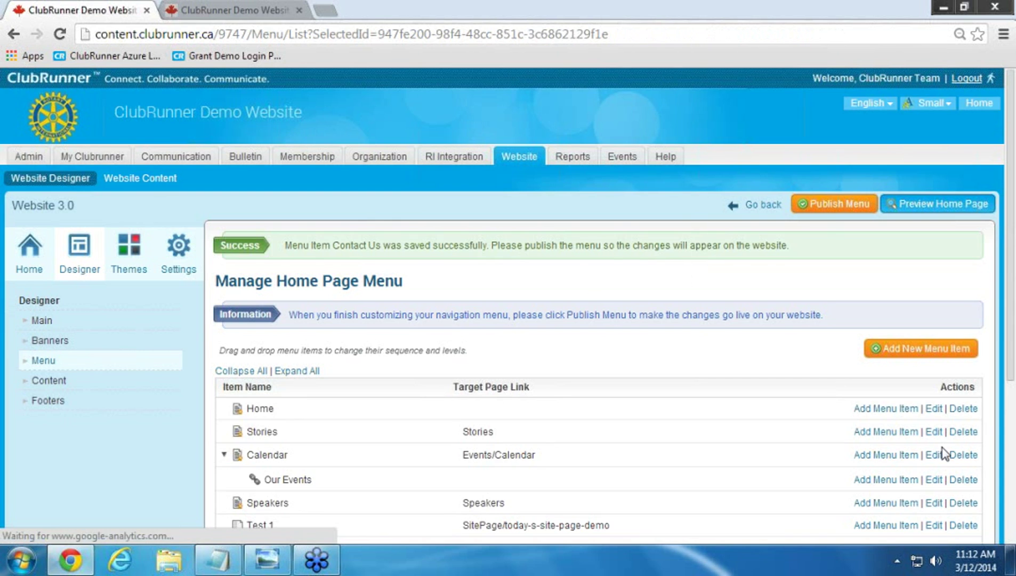
Review the updated menu item list and look at the Calendar submenu on the live home page
scroll(934, 445, "down", 3)
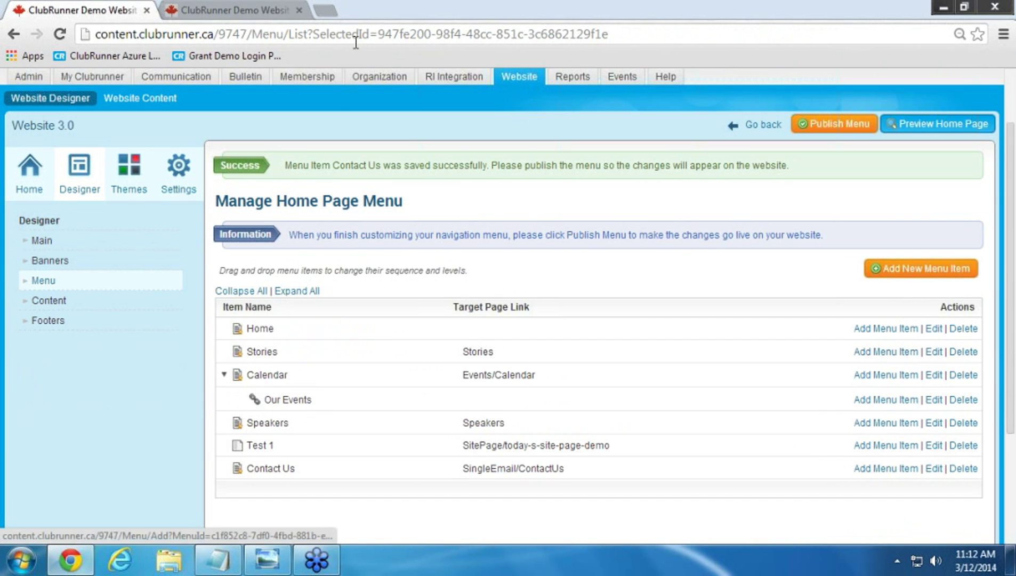
left_click(230, 4)
mouse_move(262, 288)
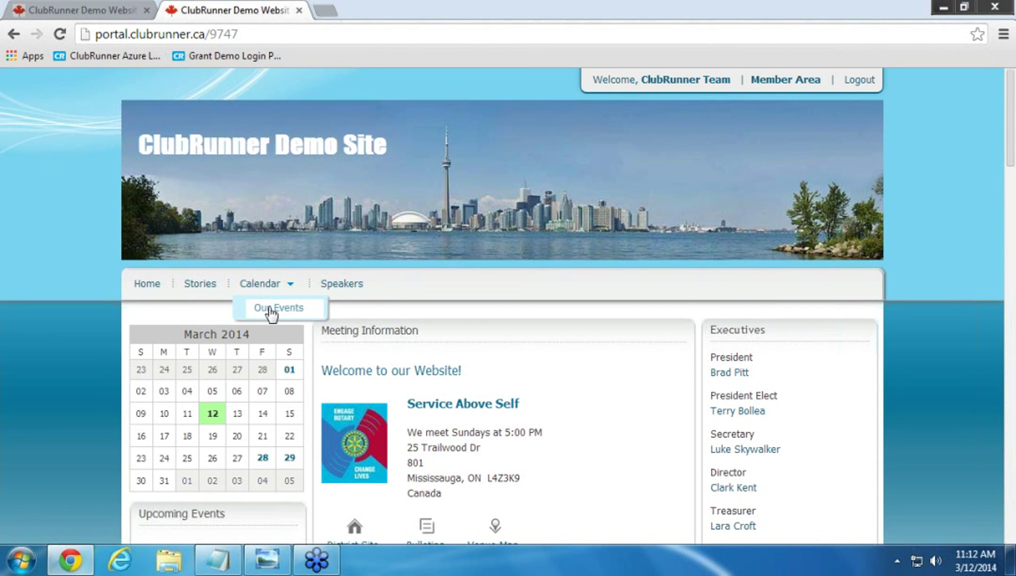
left_click(119, 11)
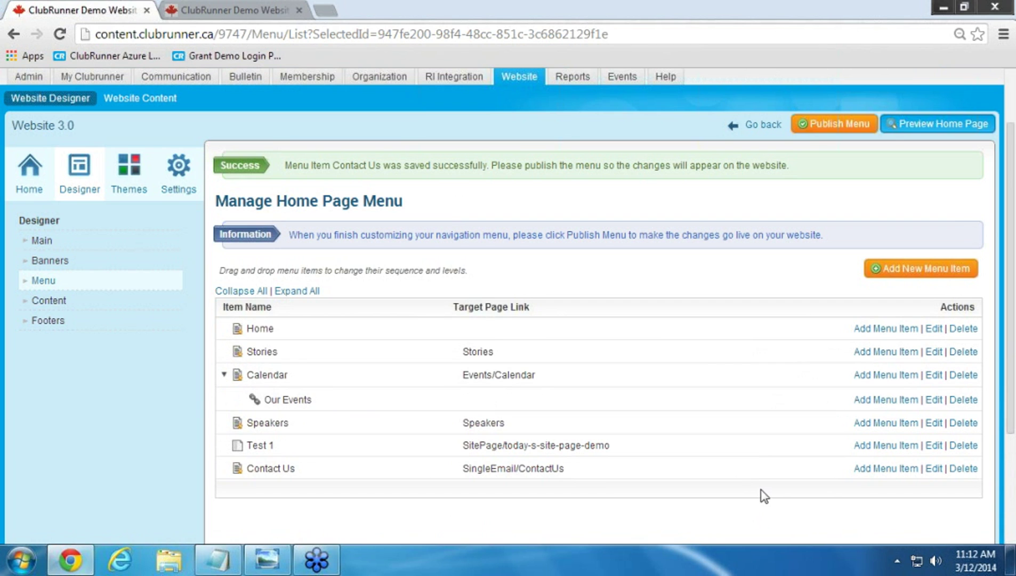
Add a new top-level menu item titled "Page 1" with the link type Folder and save it
left_click(966, 274)
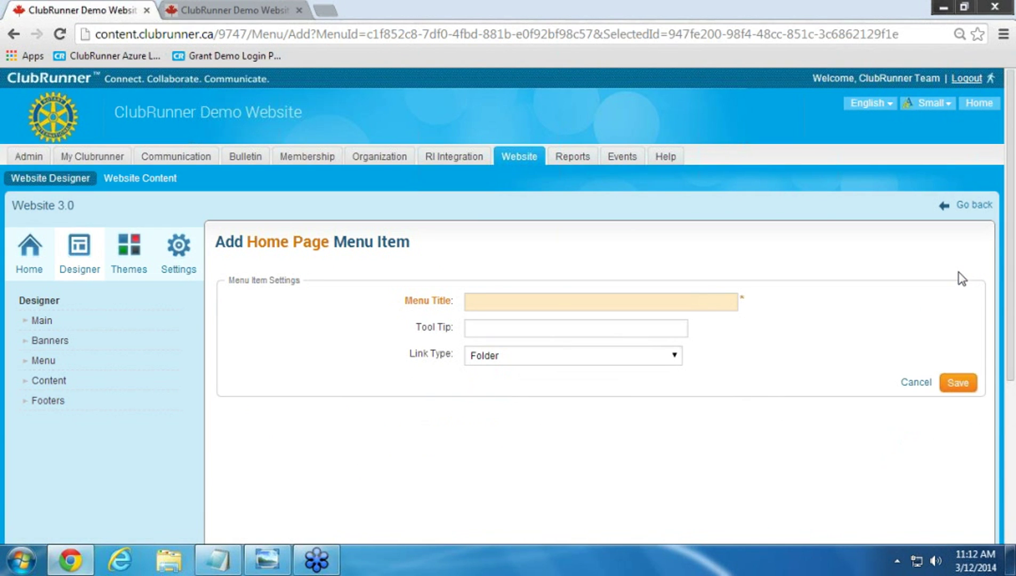
type("Page 1")
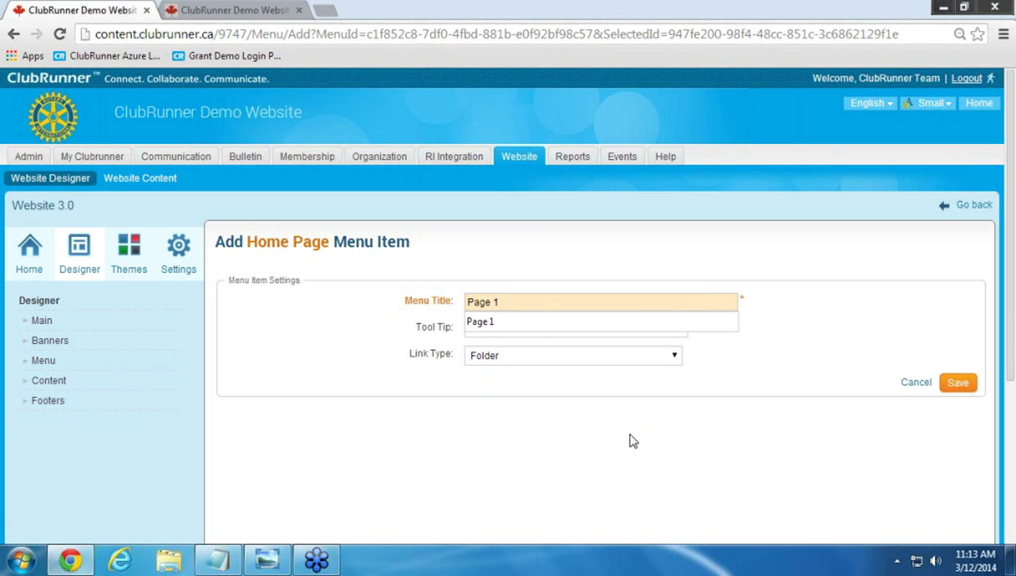
left_click(634, 440)
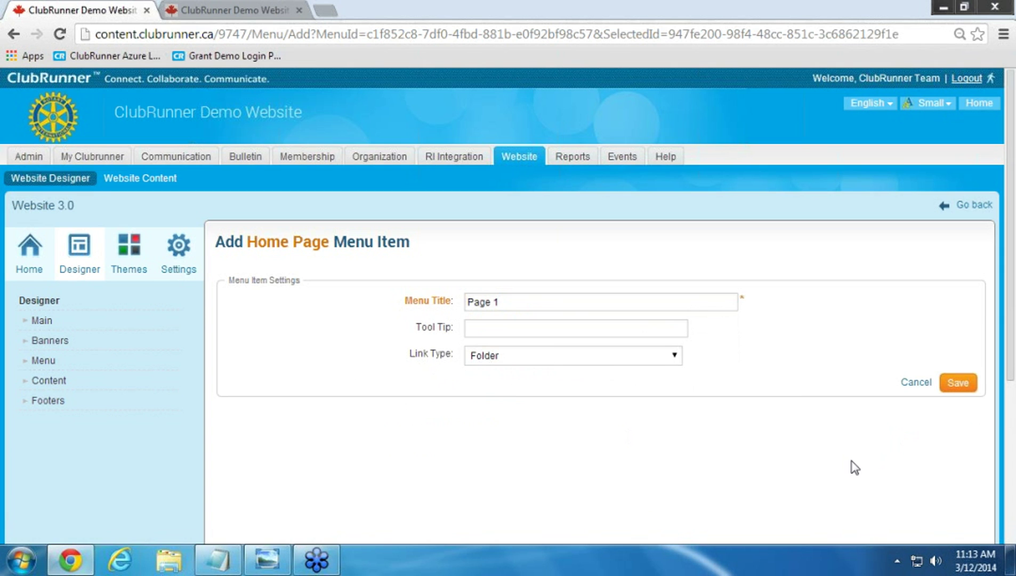
left_click(958, 384)
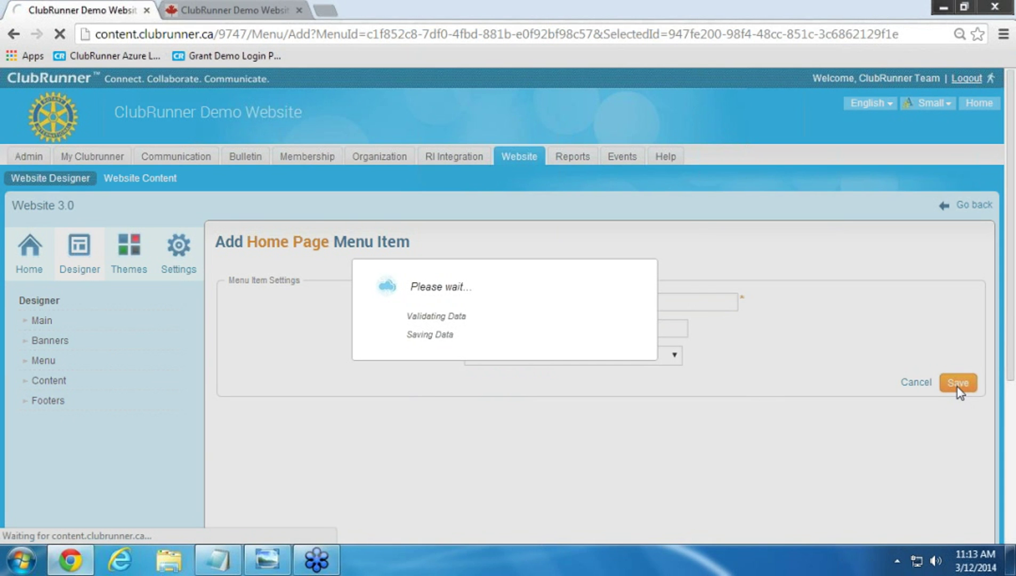
scroll(850, 444, "down", 3)
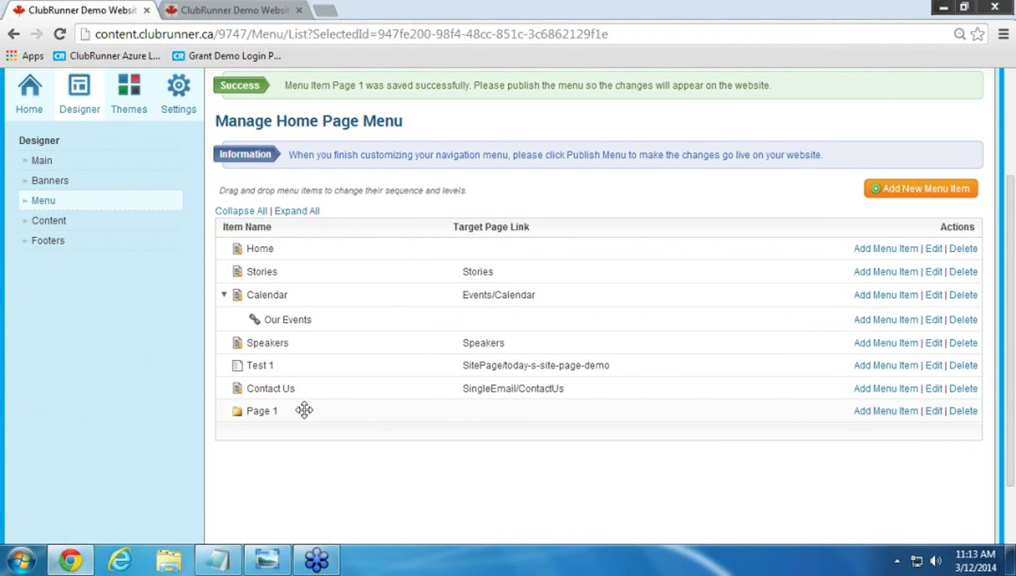
left_click(881, 414)
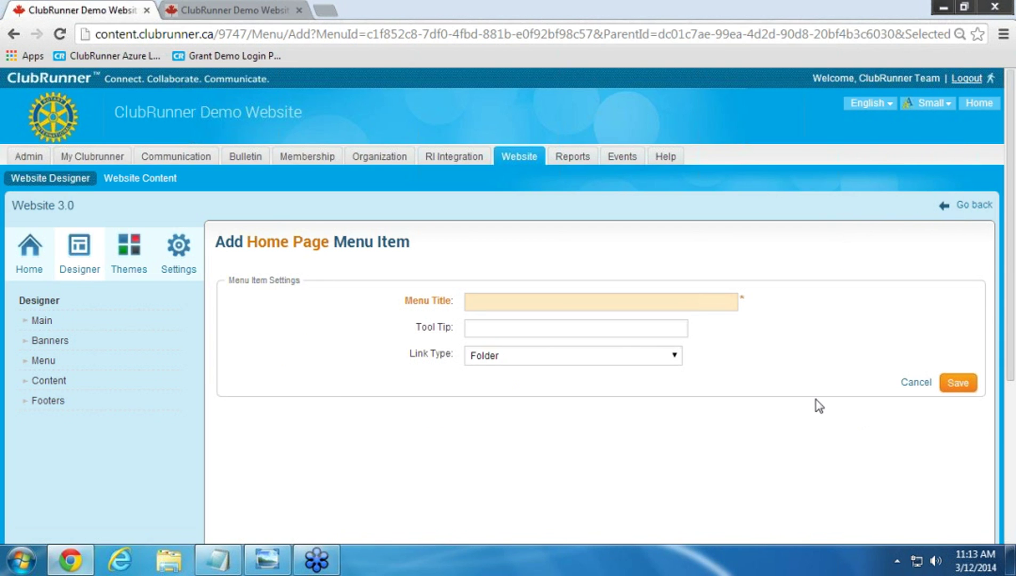
type("YouTube")
left_click(638, 364)
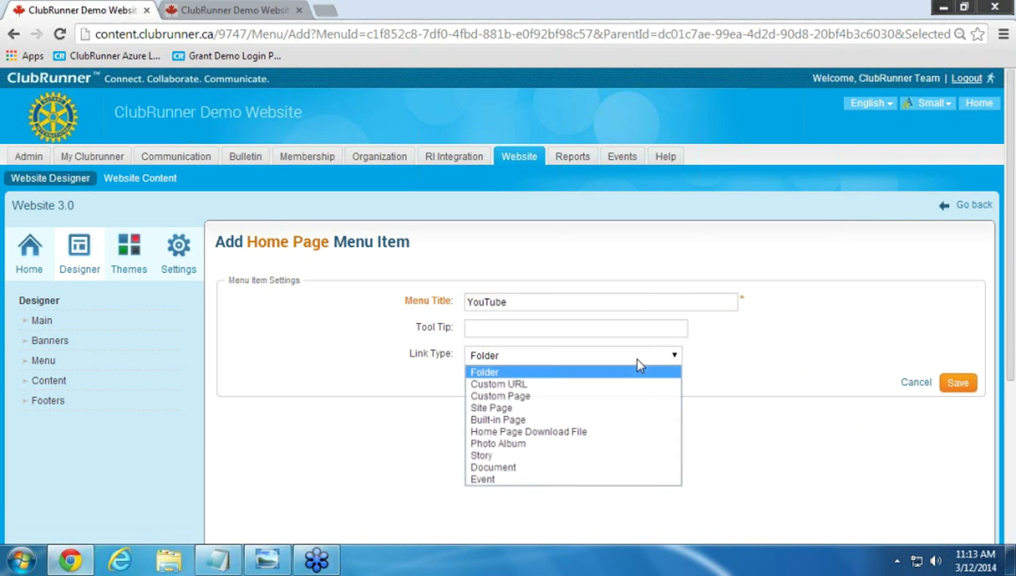
left_click(637, 384)
left_click(604, 384)
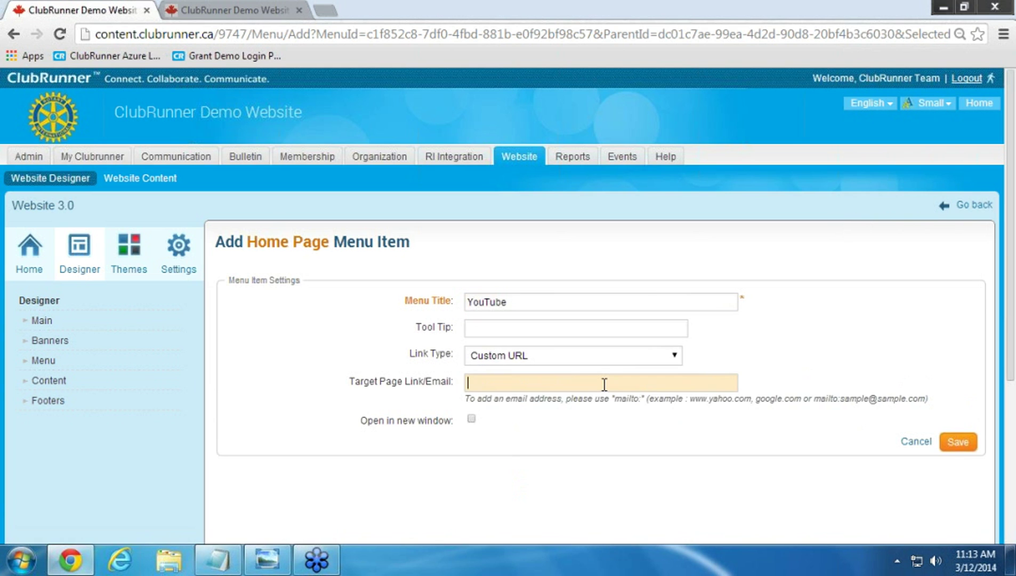
type("www.y")
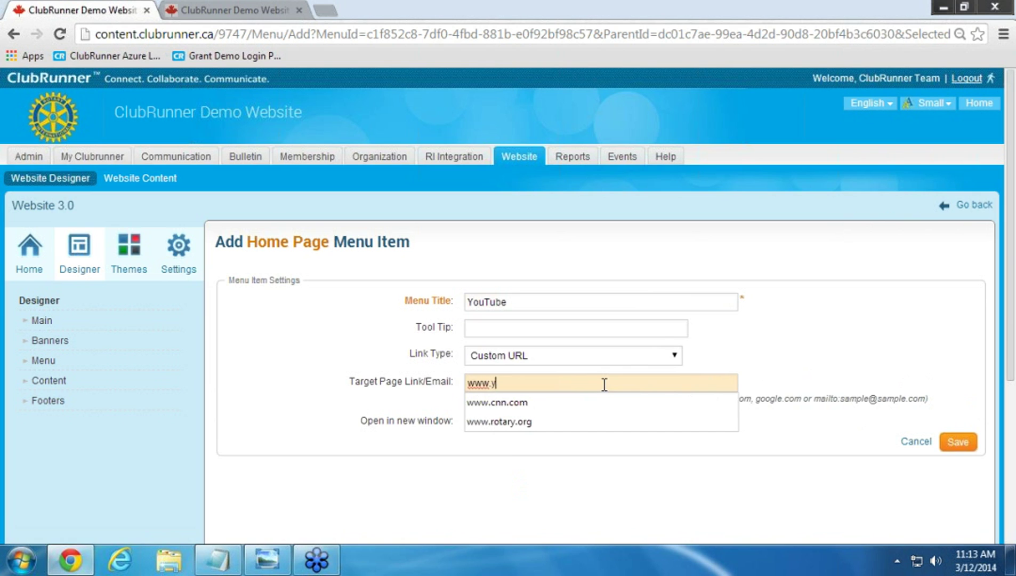
type("outube.com")
left_click(473, 419)
left_click(472, 419)
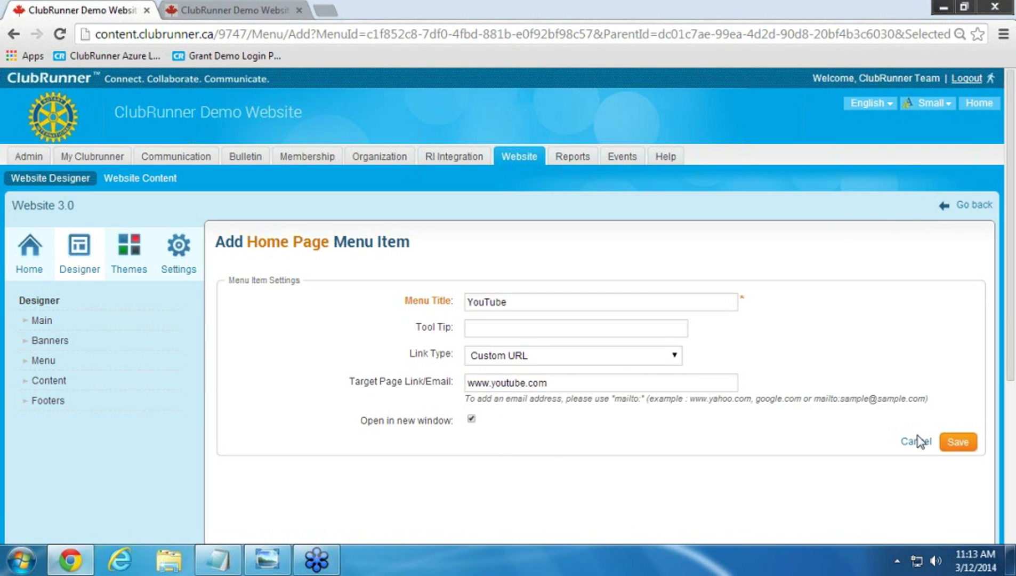
left_click(963, 445)
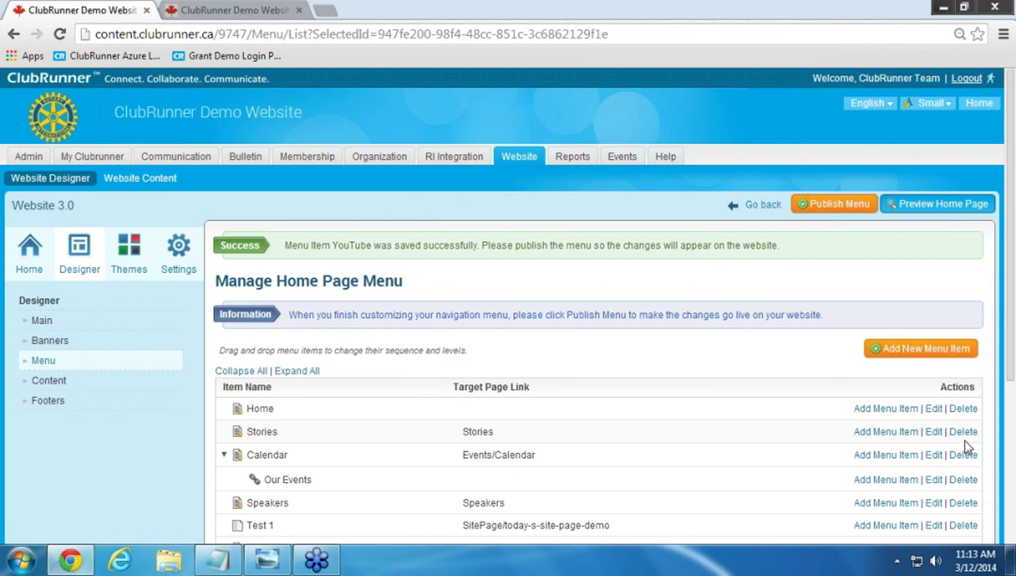
scroll(965, 441, "down", 5)
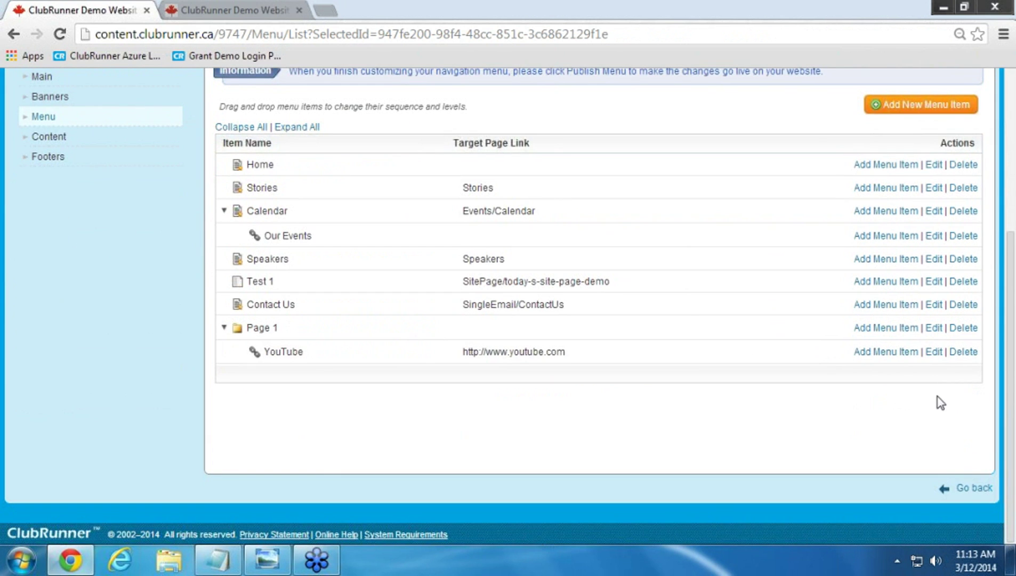
Add a "Photo Album" item under the Page 1 folder, linked to the built-in Photo Albums page, and save it
left_click(894, 330)
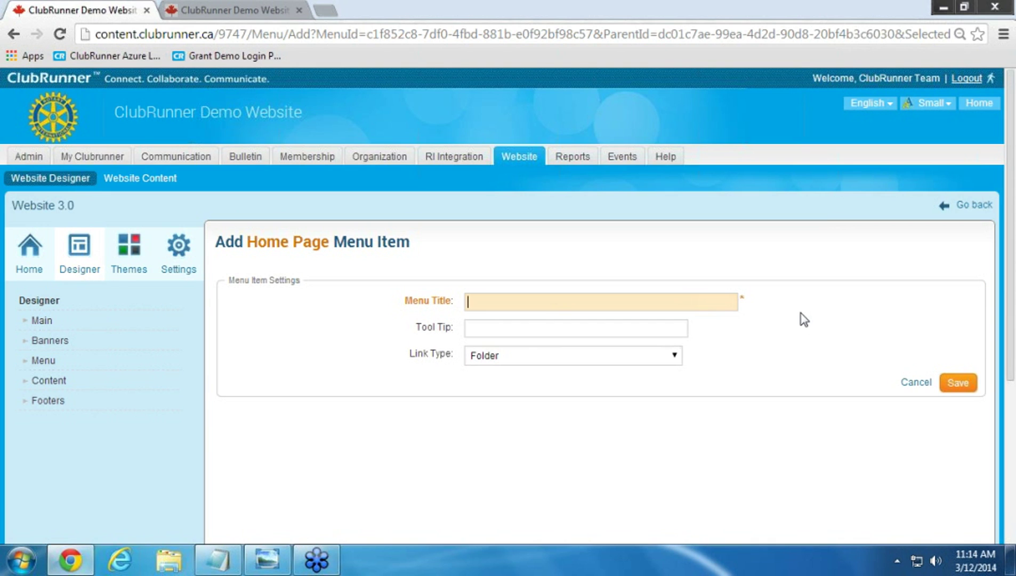
type("Photo Album")
left_click(647, 355)
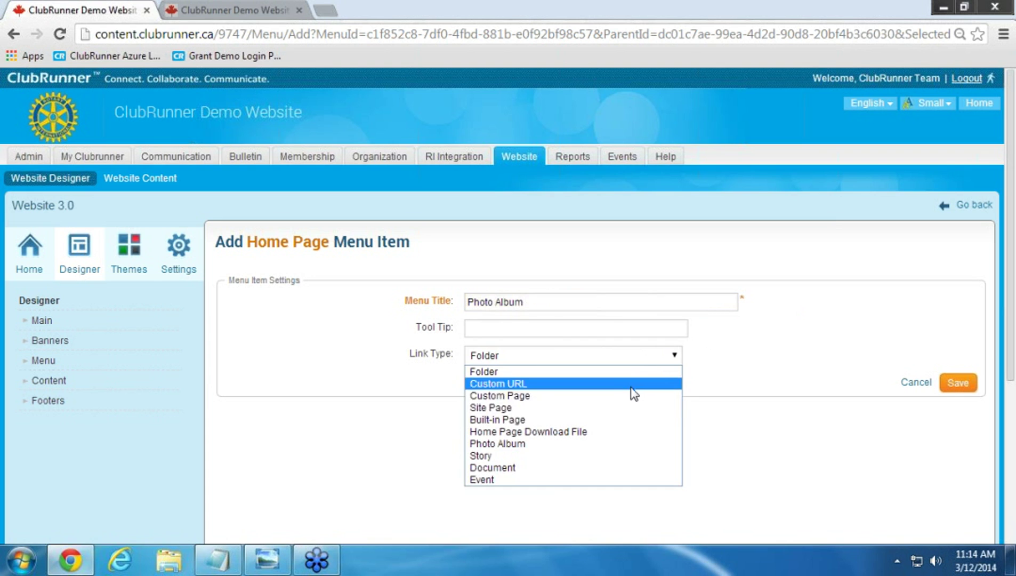
left_click(627, 425)
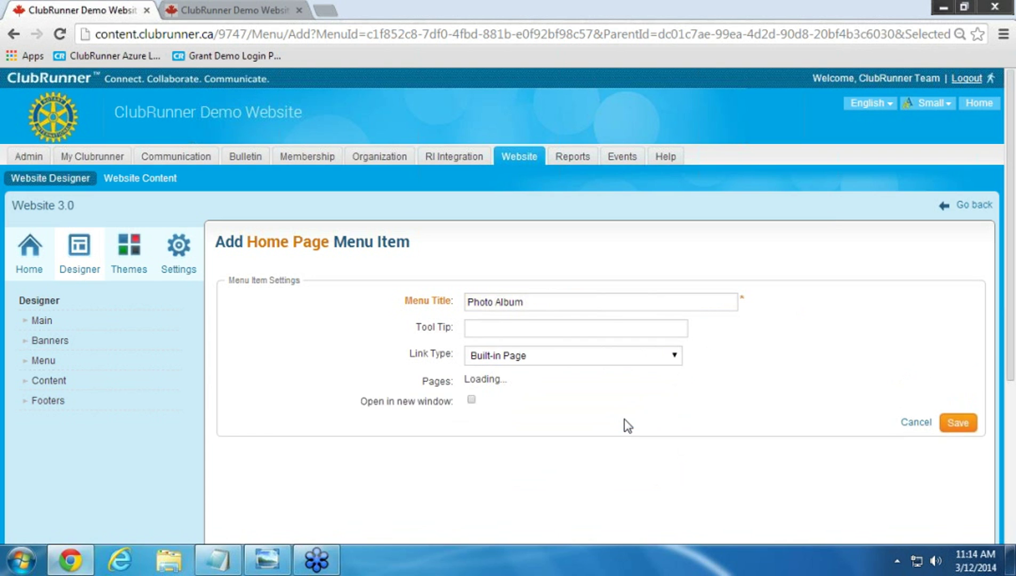
left_click(618, 391)
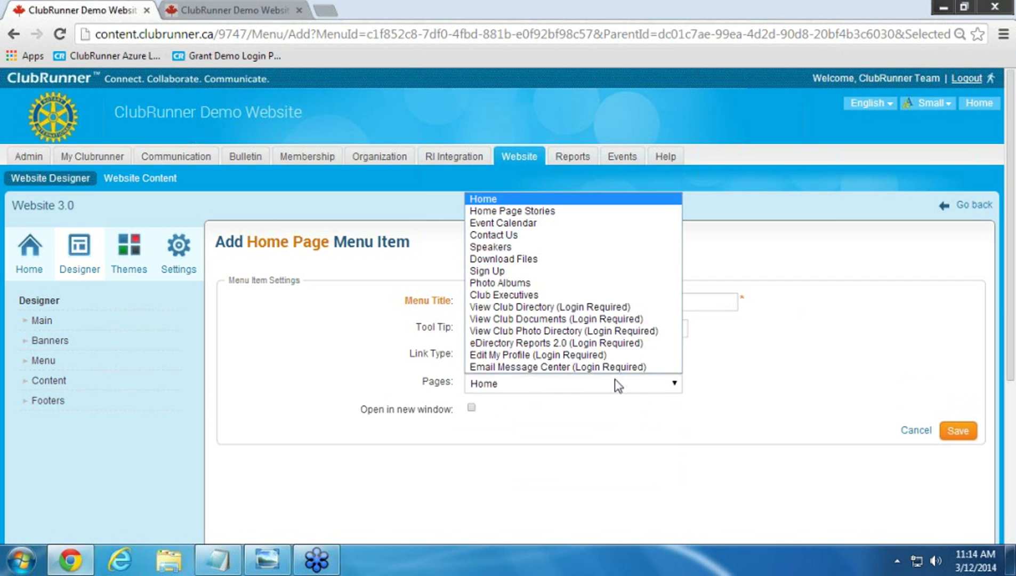
left_click(604, 288)
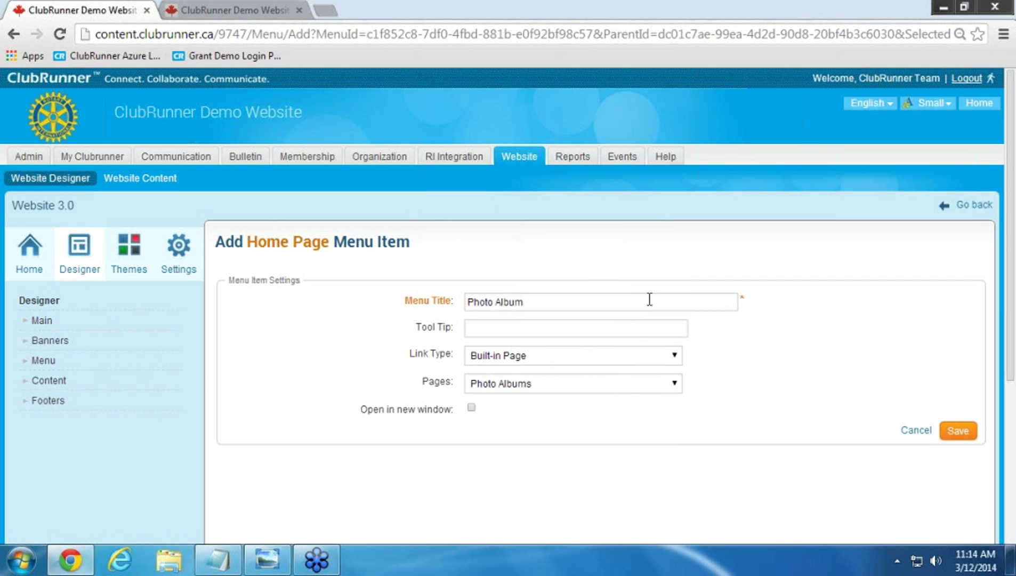
left_click(967, 436)
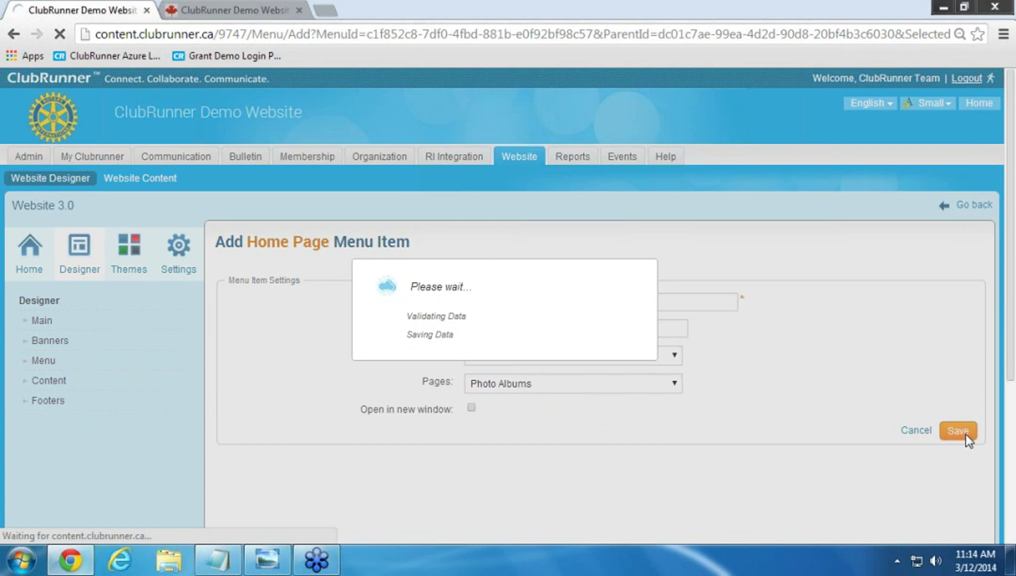
scroll(969, 440, "down", 3)
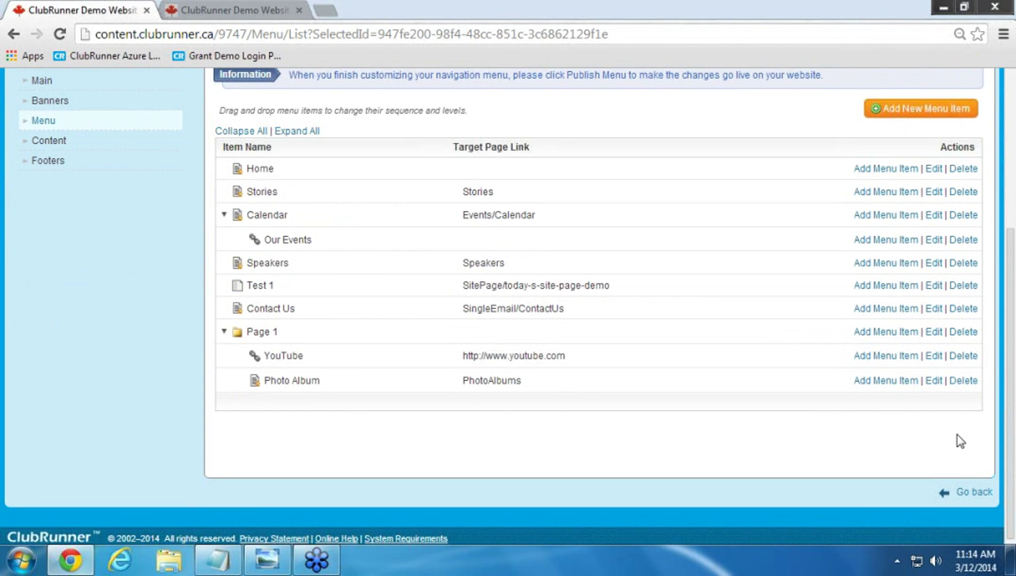
Add a subfolder titled "Events" under the Page 1 folder and save it
left_click(902, 333)
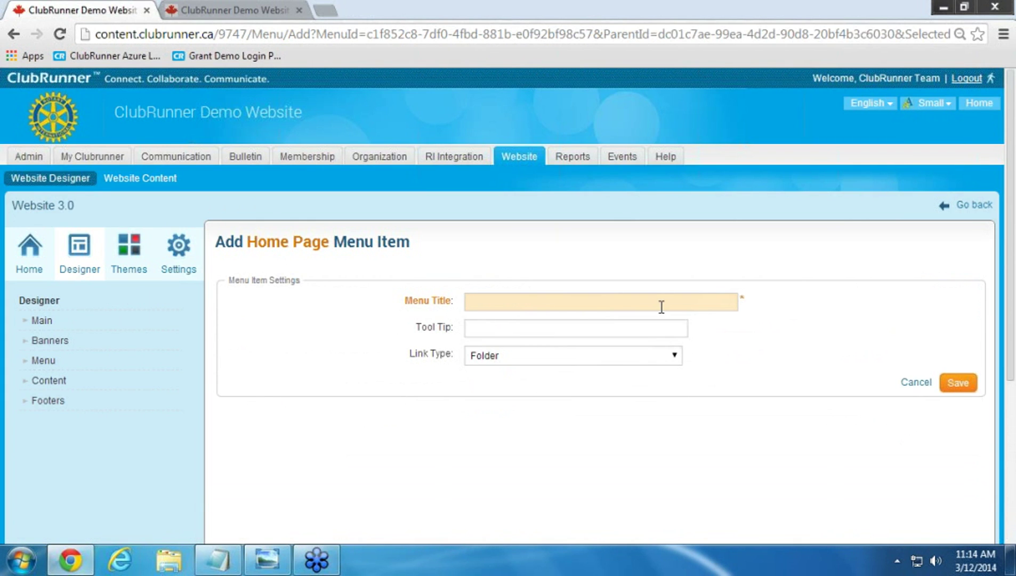
type("Events")
left_click(963, 388)
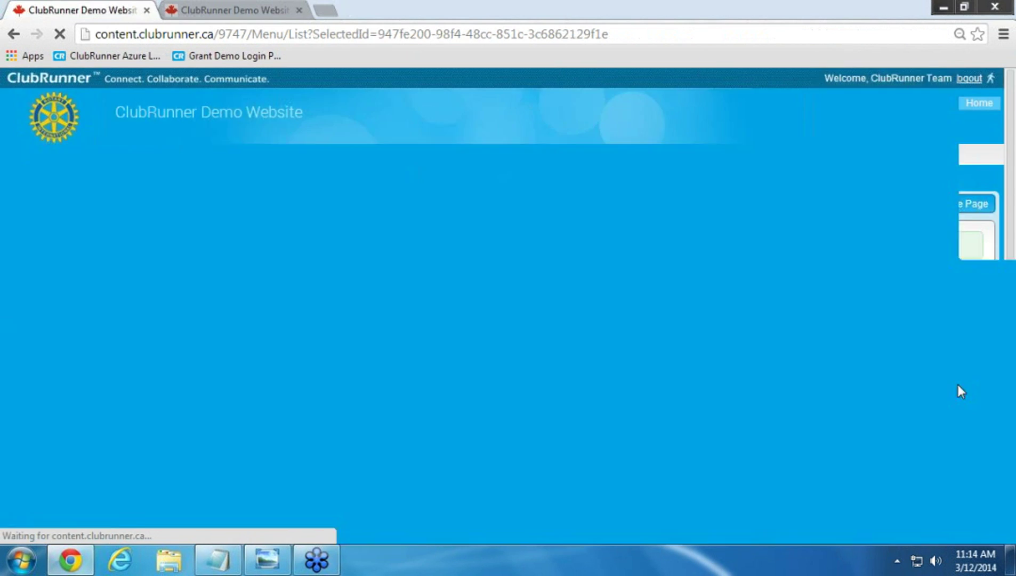
scroll(956, 390, "down", 5)
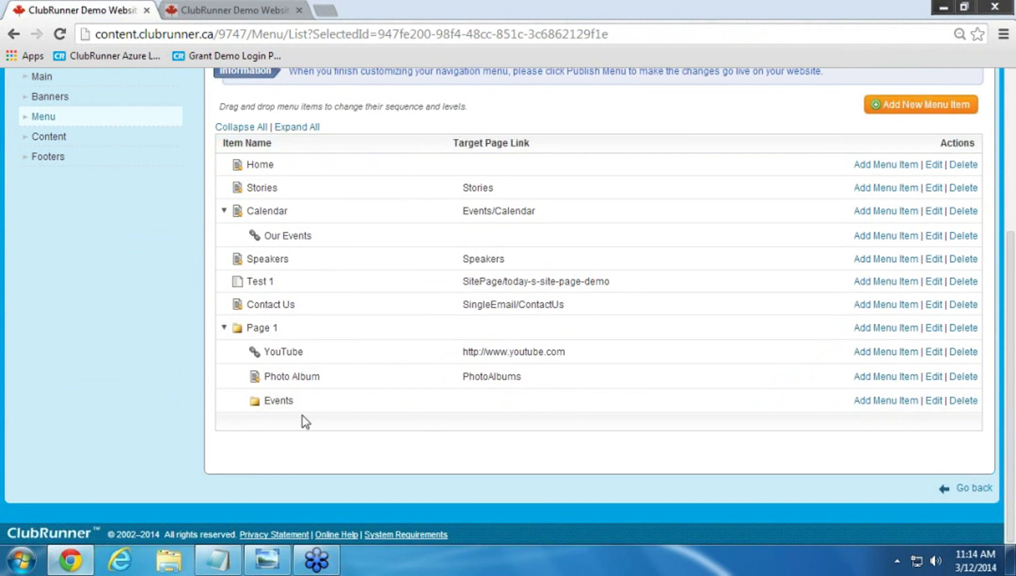
Add a "PDF File" item under the Events folder, linked to the home page download file "Sample PDF Page", and save it
left_click(880, 407)
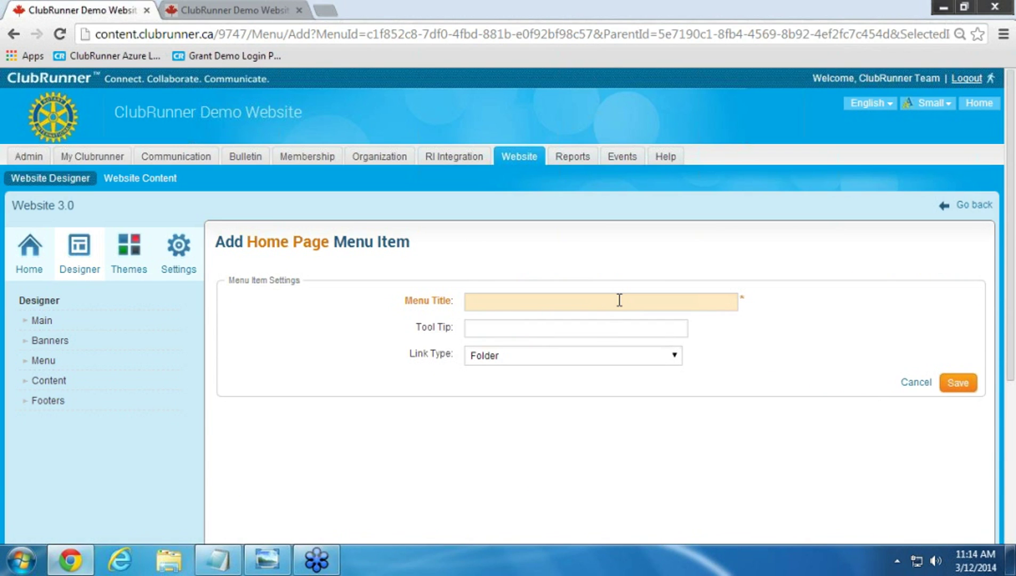
left_click(610, 360)
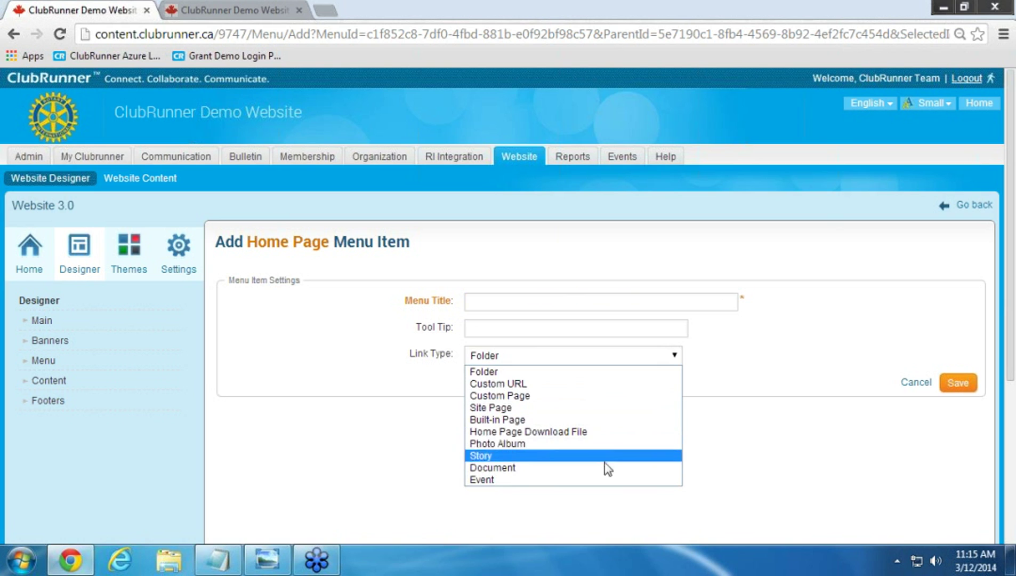
left_click(597, 432)
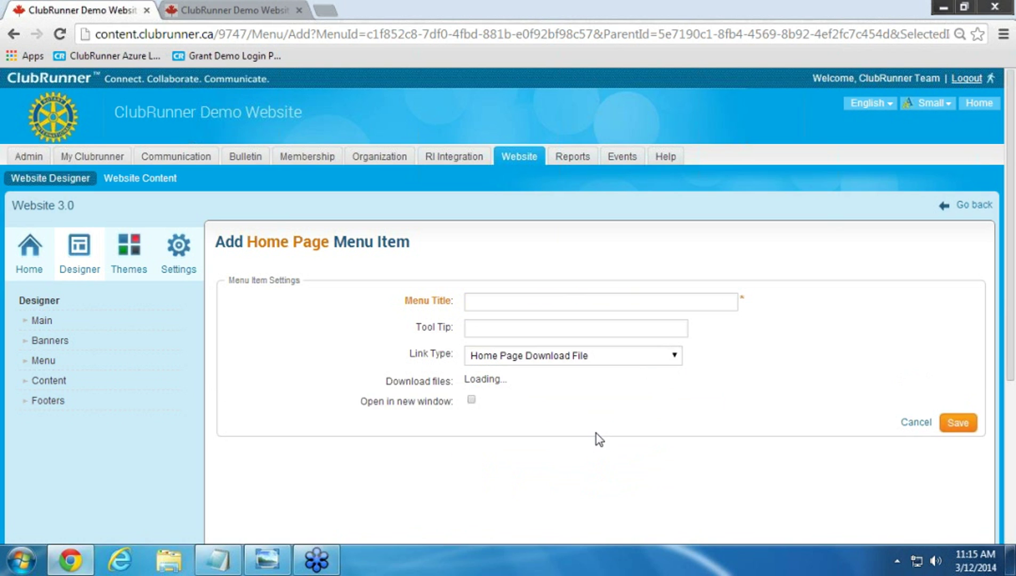
left_click(590, 386)
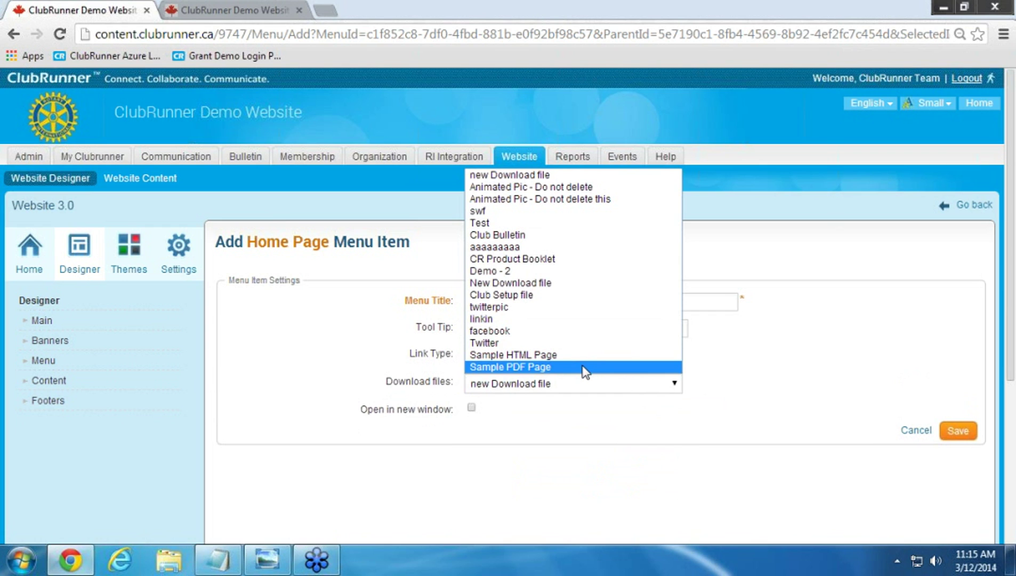
left_click(579, 368)
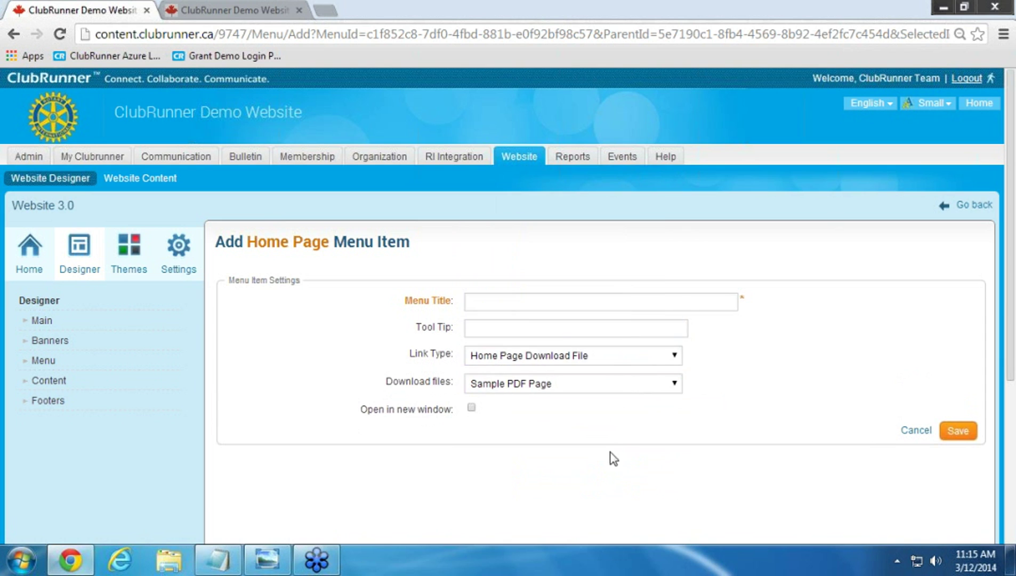
left_click(596, 302)
type("PDF File")
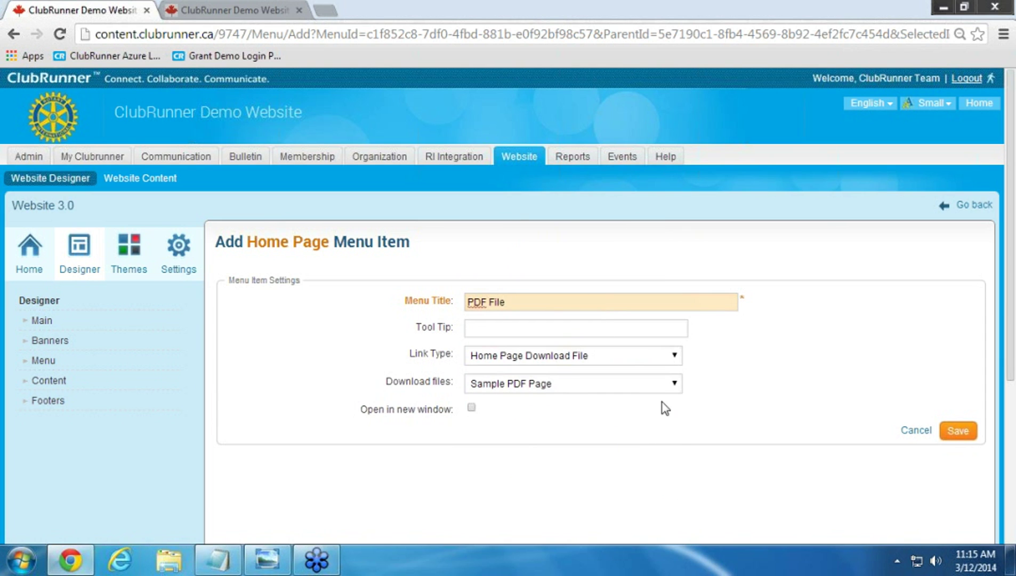
left_click(675, 449)
left_click(957, 433)
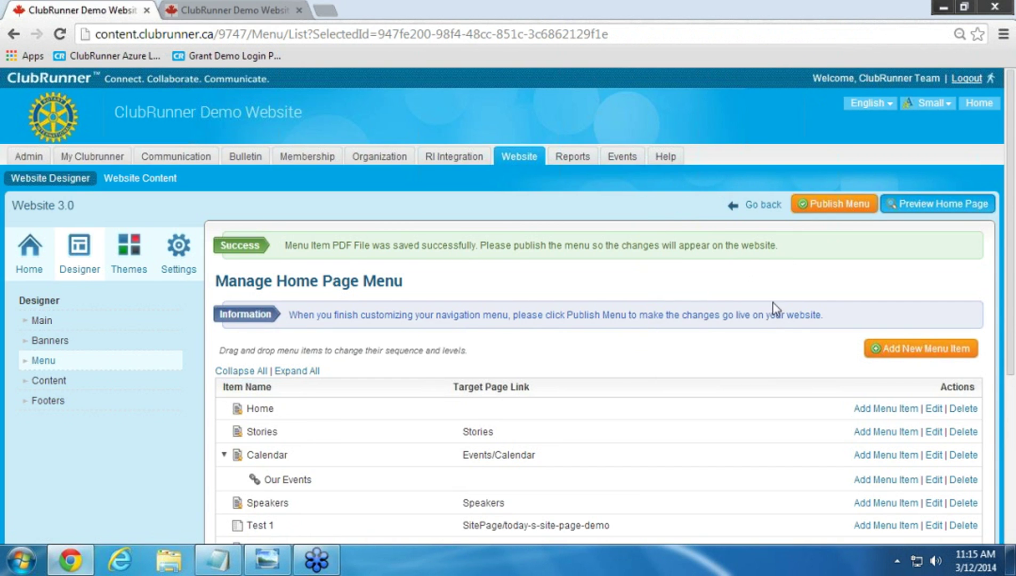
Publish the home page menu changes to the live website and accept the confirmation
scroll(770, 307, "down", 3)
scroll(677, 296, "up", 1)
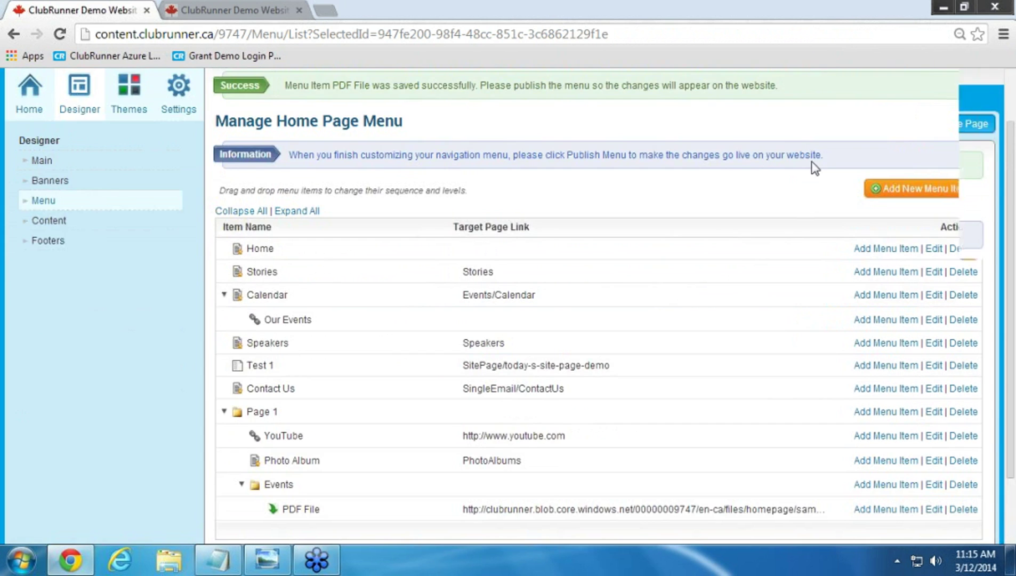
scroll(814, 167, "up", 3)
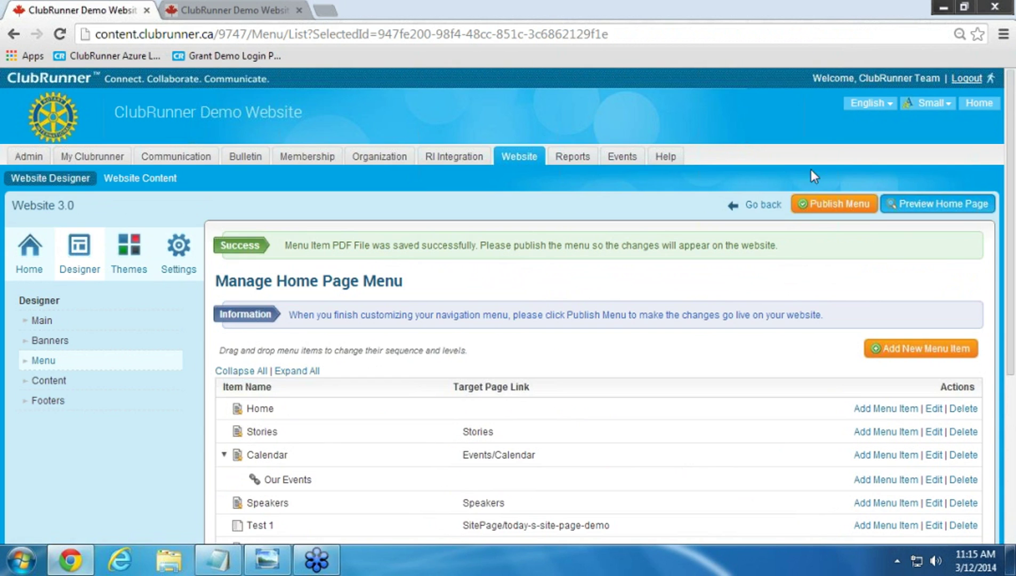
left_click(826, 207)
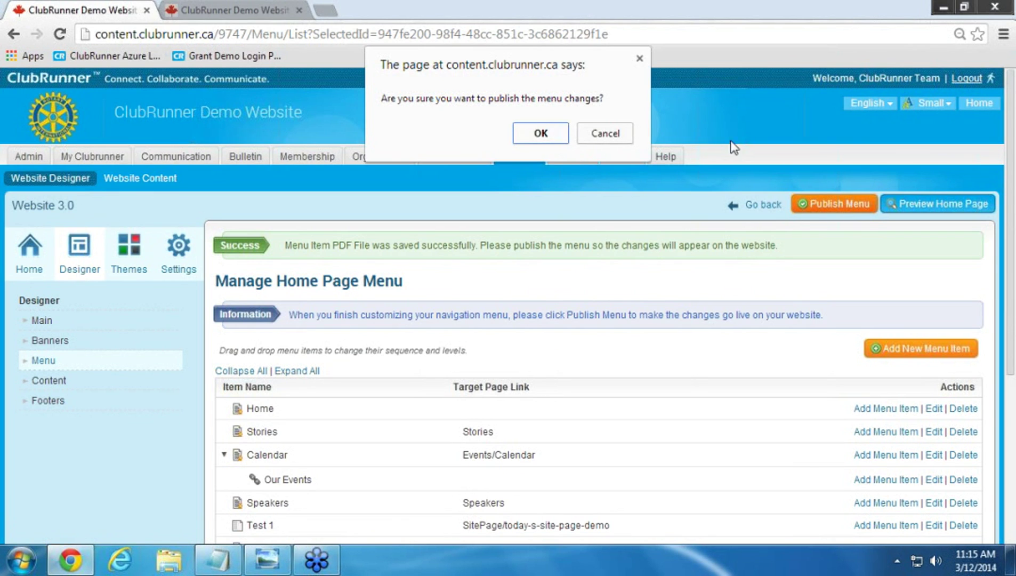
left_click(540, 133)
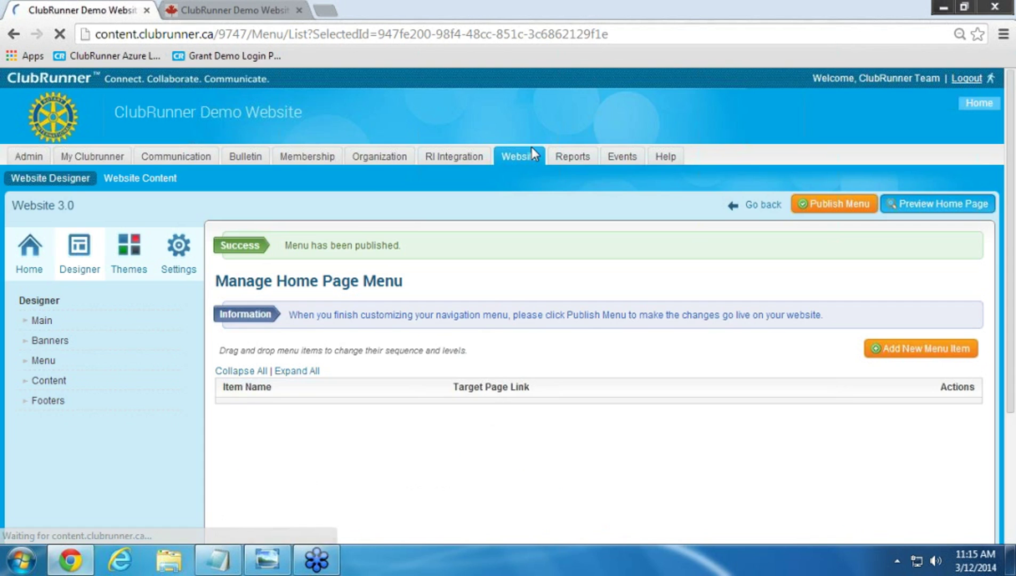
left_click_drag(272, 256, 365, 248)
left_click(445, 267)
Switch to the live club site, refresh its home page and check the published navigation menu
left_click(257, 8)
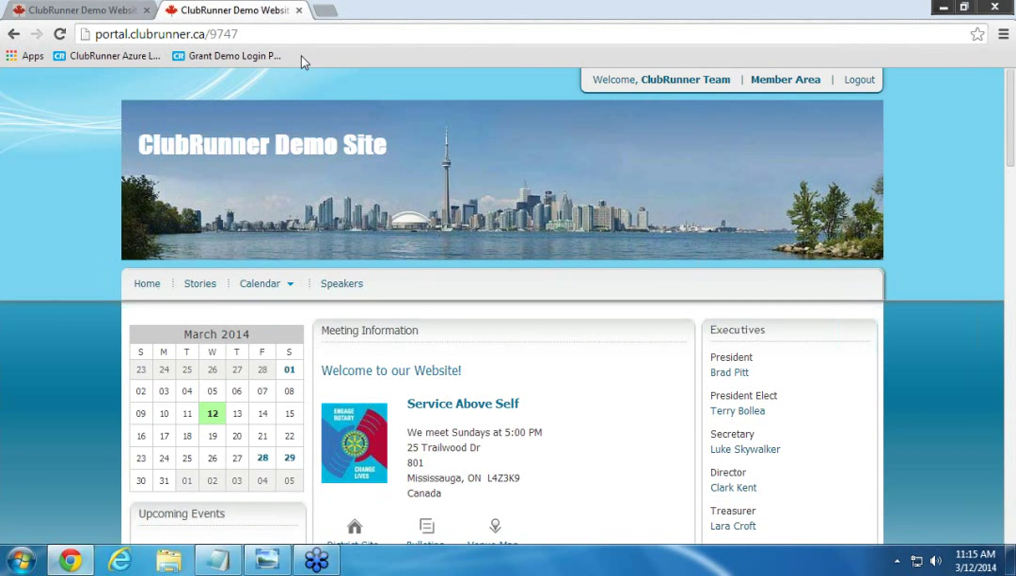
key("F5")
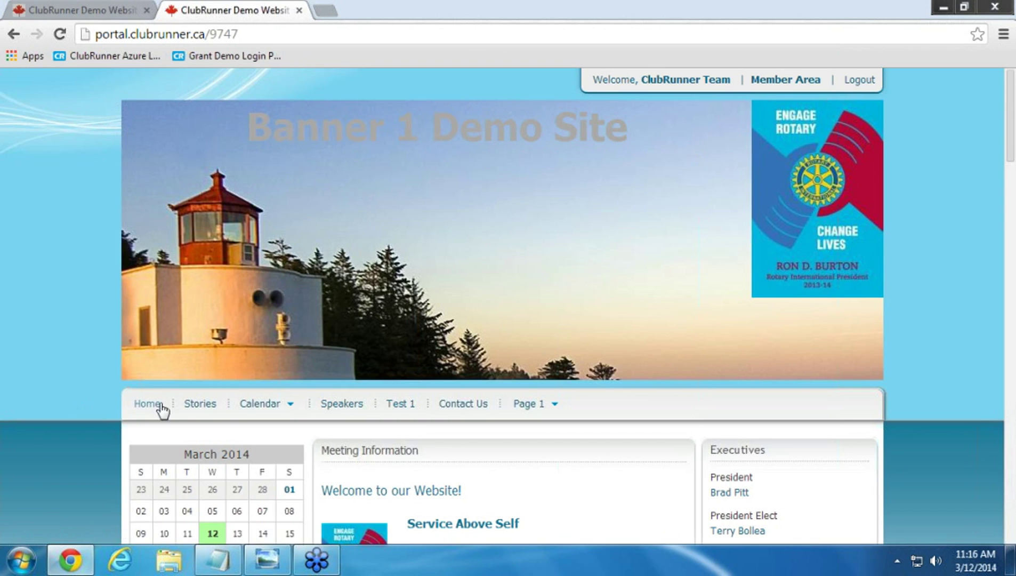
scroll(874, 278, "down", 3)
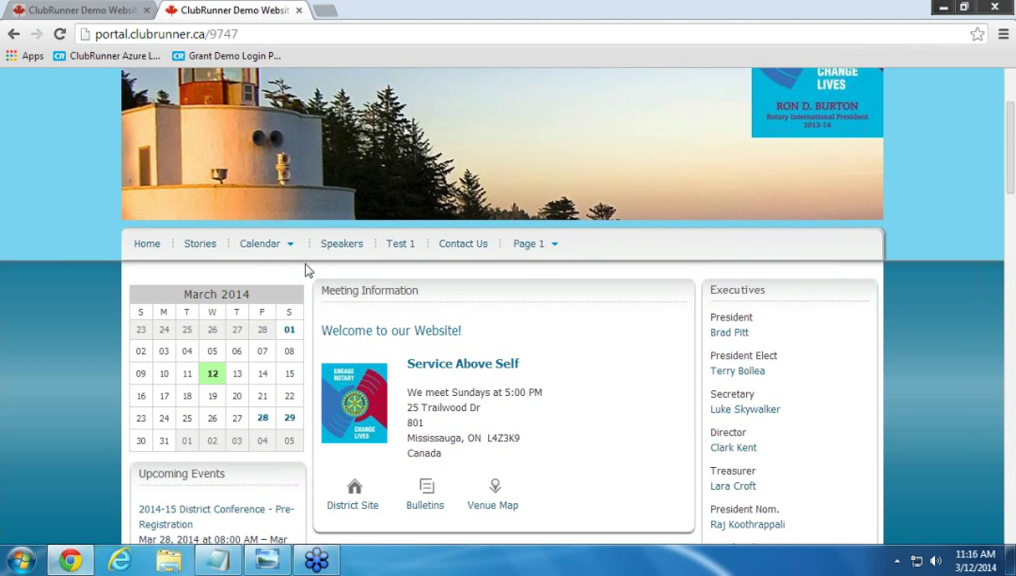
Open the Contact Us page on the live site and examine its email form down to the send option
left_click(403, 247)
left_click(457, 247)
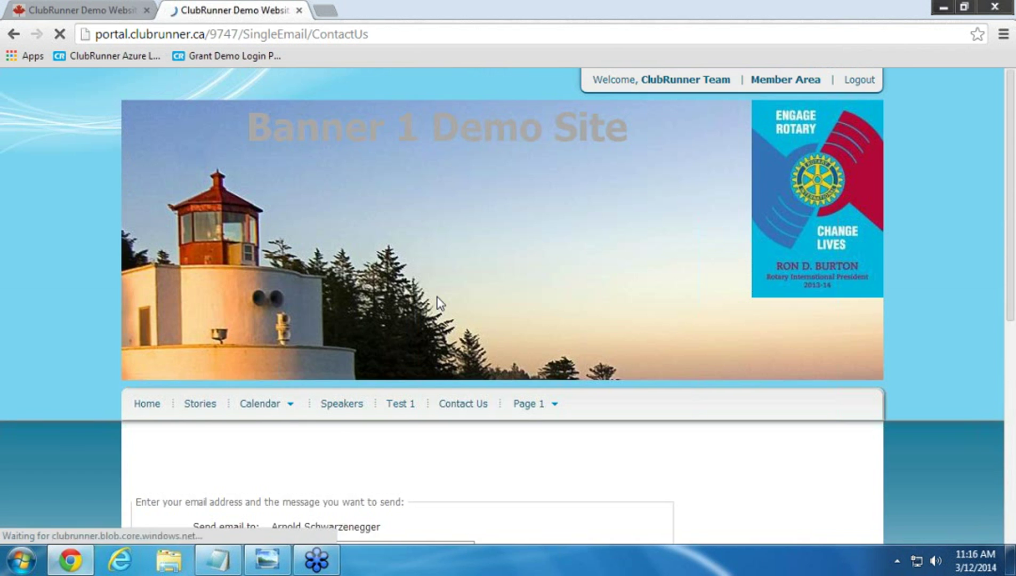
scroll(440, 304, "down", 3)
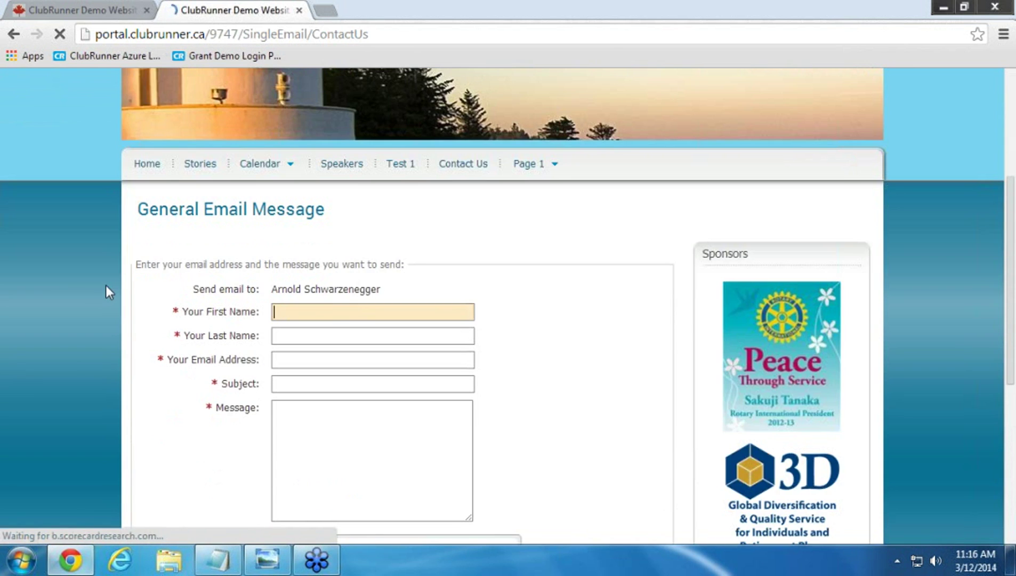
scroll(107, 288, "down", 2)
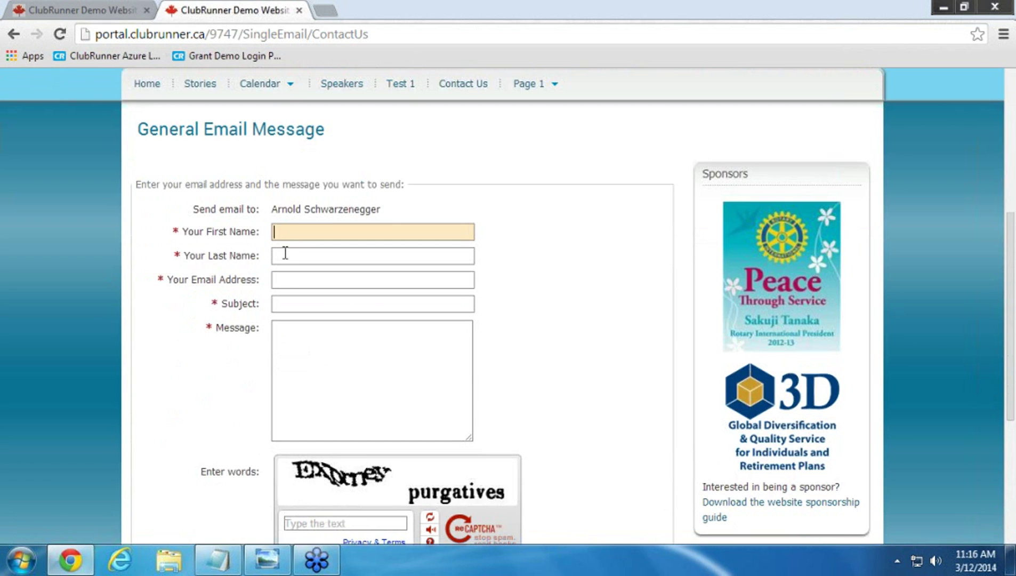
scroll(304, 297, "down", 3)
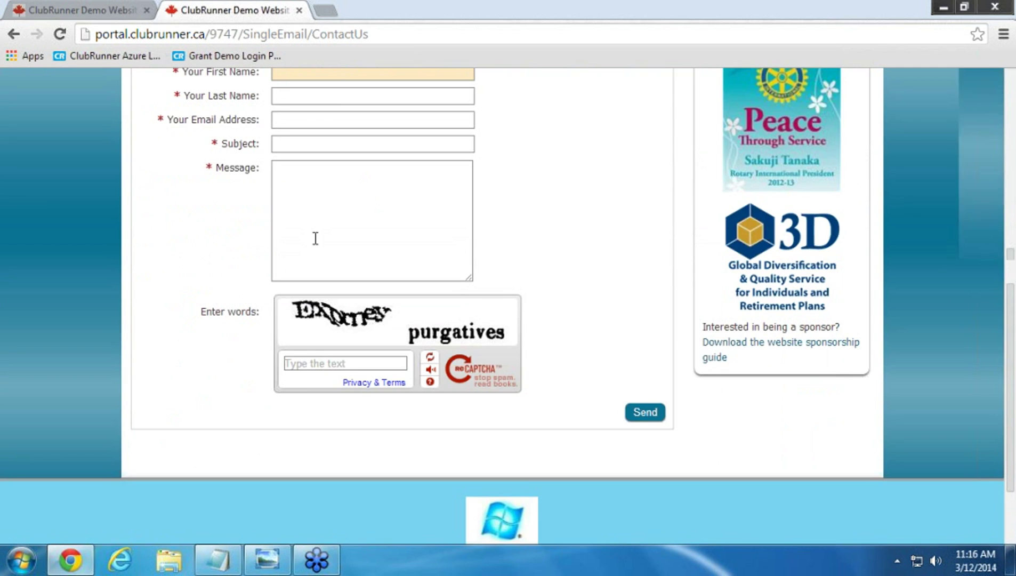
scroll(315, 235, "up", 3)
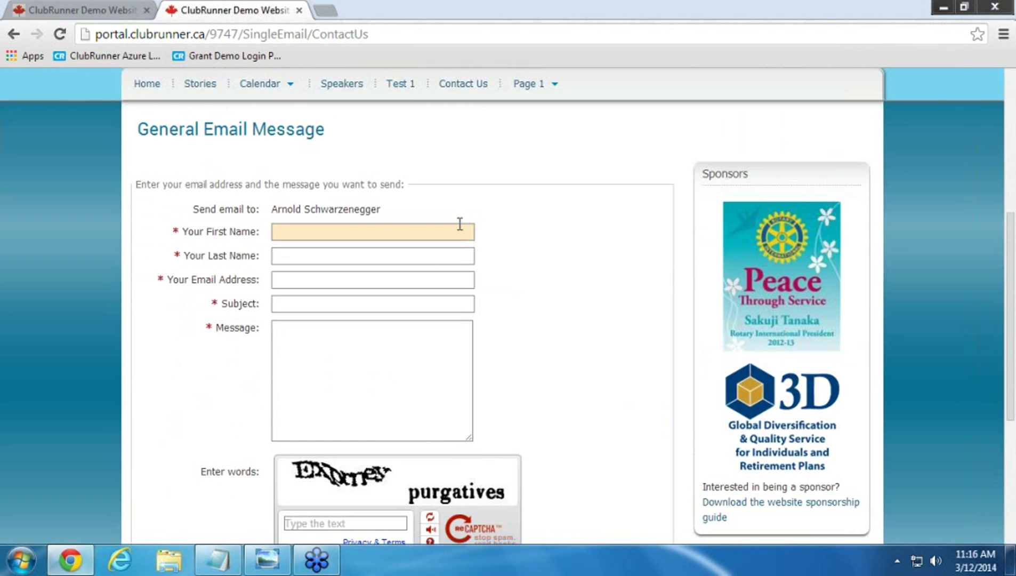
scroll(564, 312, "down", 3)
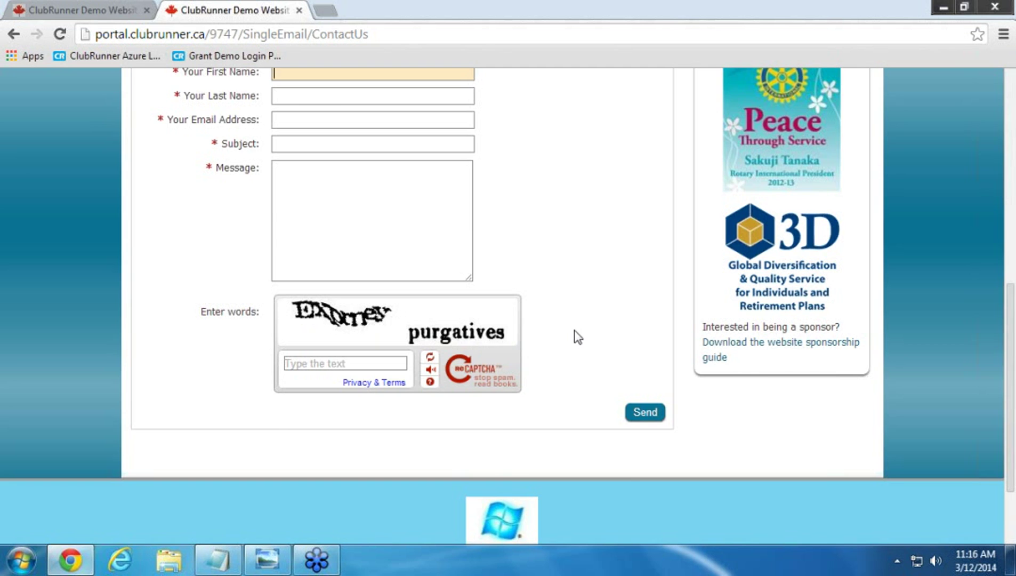
scroll(579, 339, "up", 1)
scroll(606, 352, "up", 5)
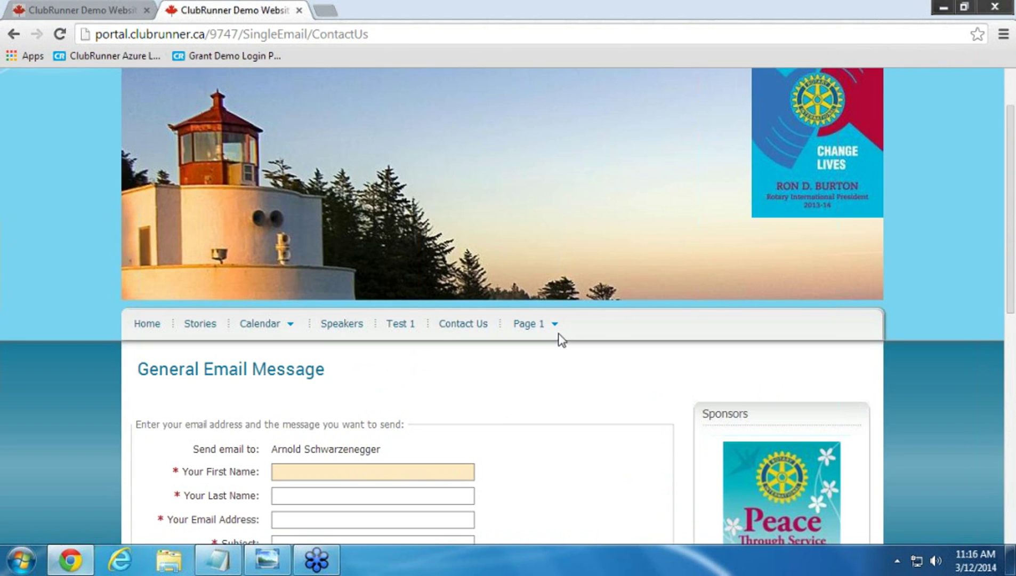
Test the YouTube link in the live site's Page 1 submenu, close the opened page and return to the home page
mouse_move(558, 335)
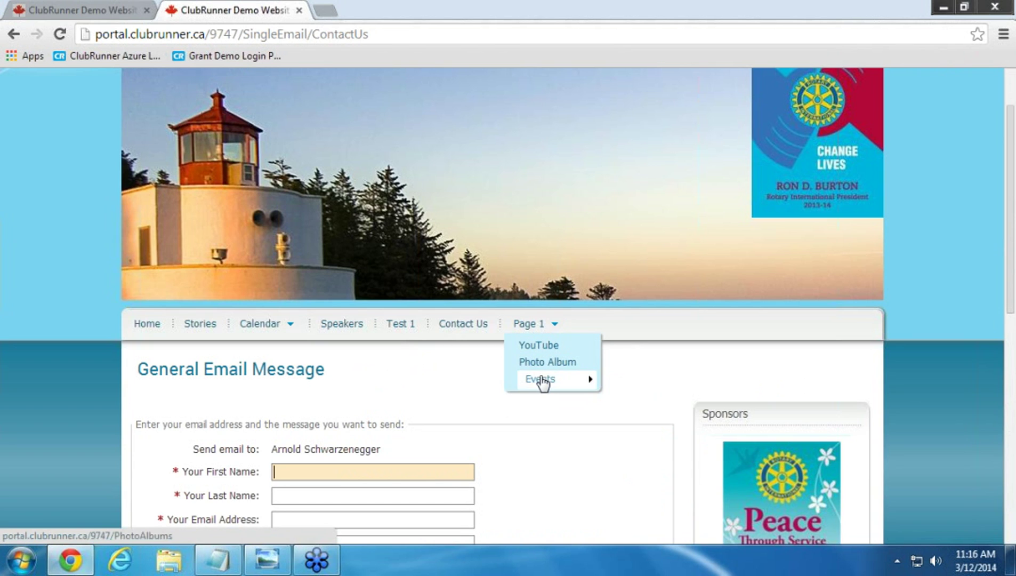
mouse_move(543, 385)
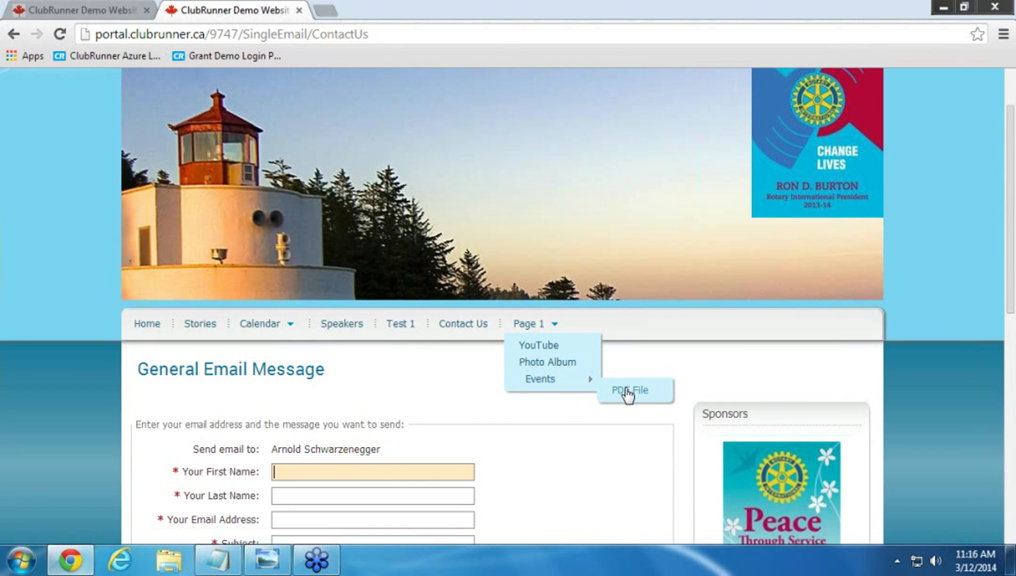
left_click(568, 345)
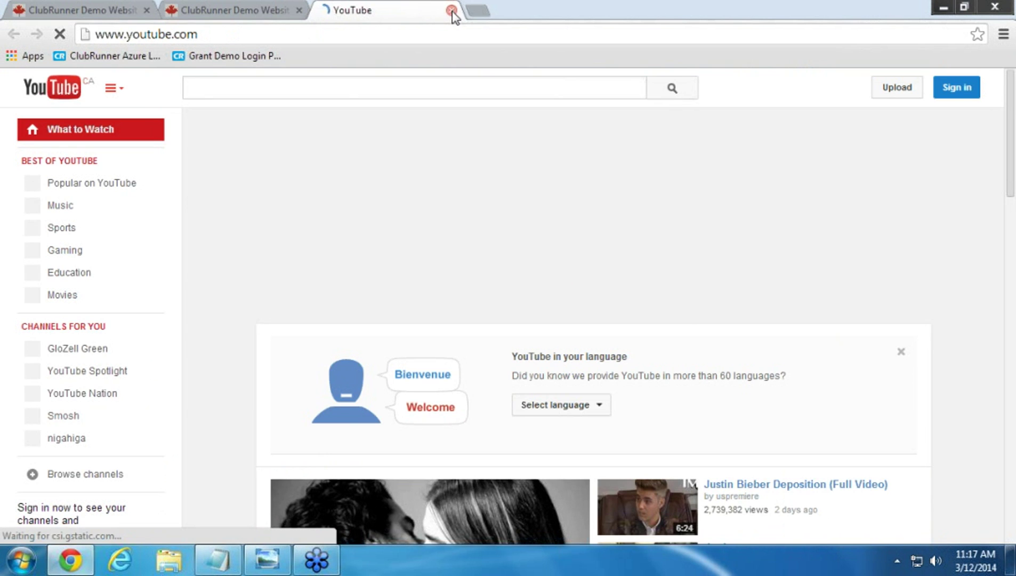
left_click(453, 11)
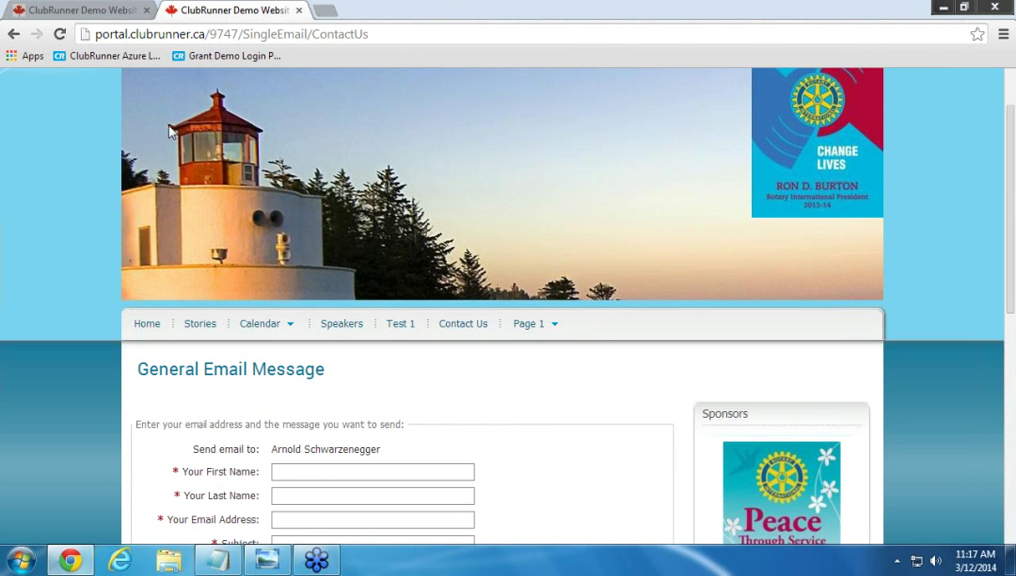
scroll(527, 116, "up", 2)
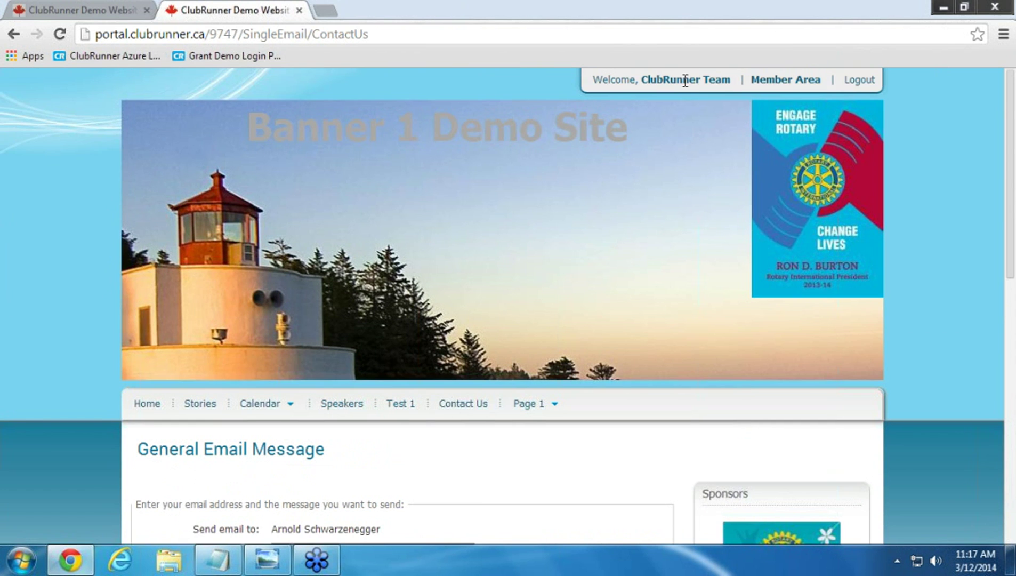
left_click(151, 405)
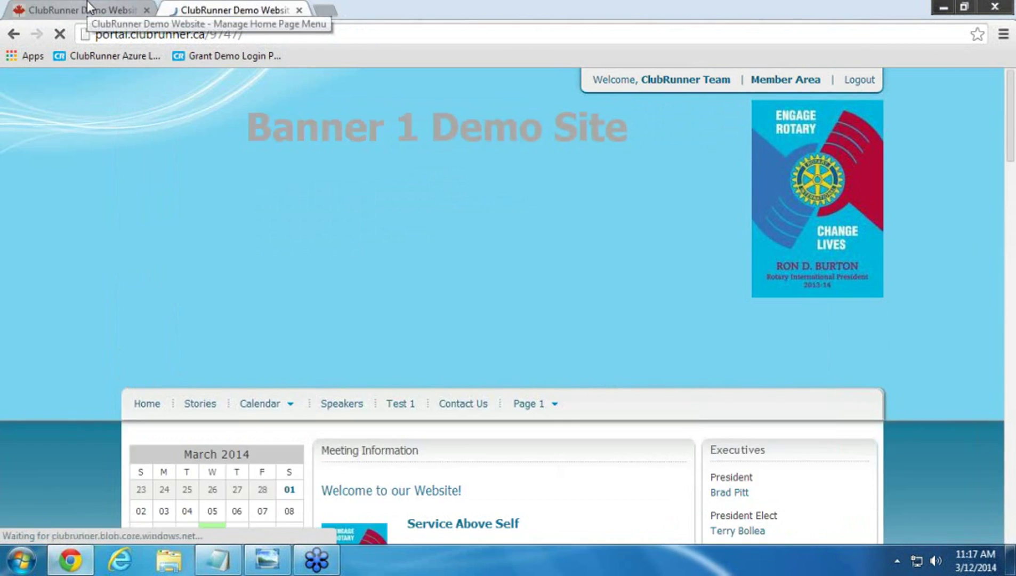
Switch back to the Website Designer and open the Content Section for editing
left_click(86, 1)
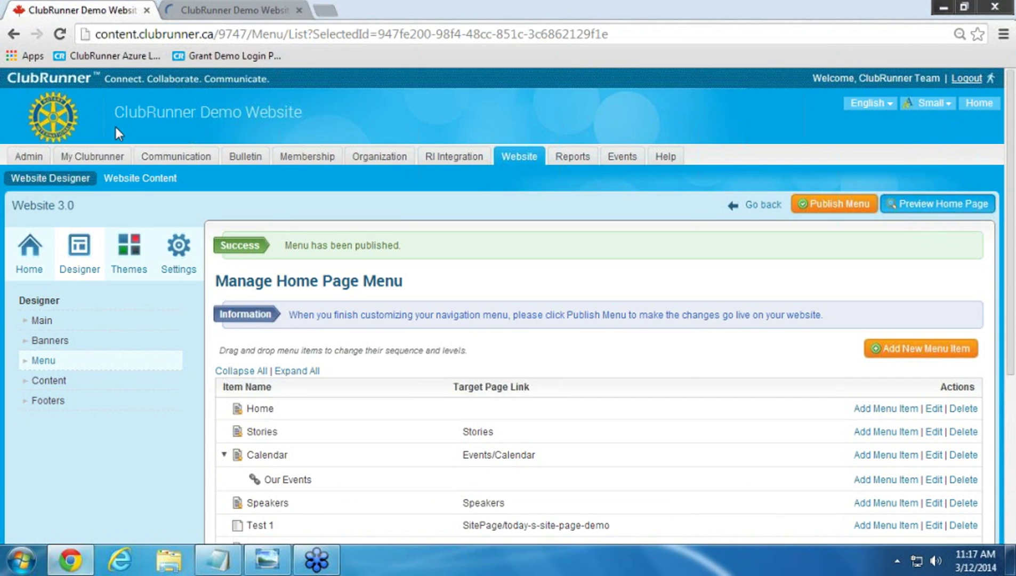
left_click(78, 270)
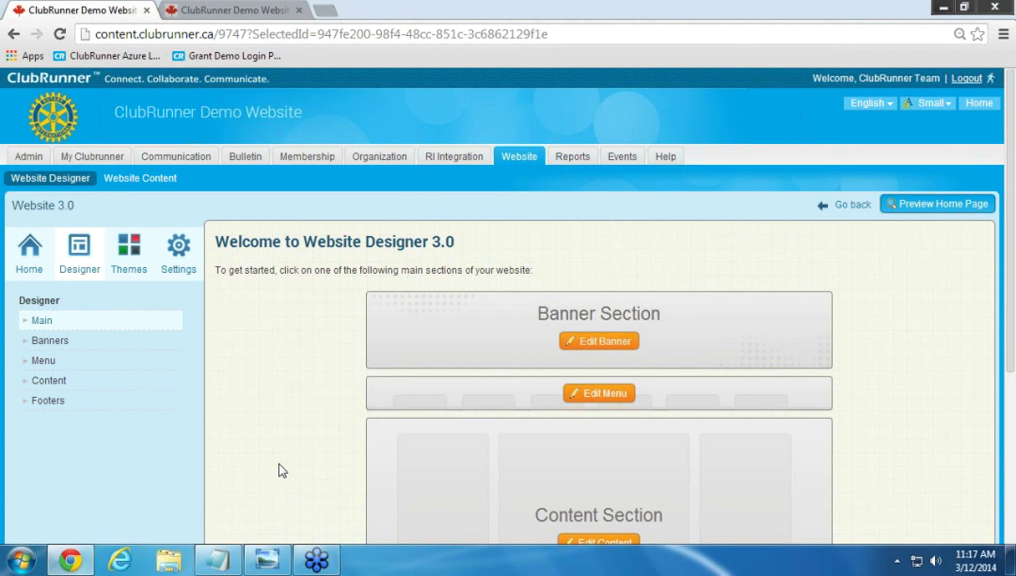
scroll(294, 442, "down", 5)
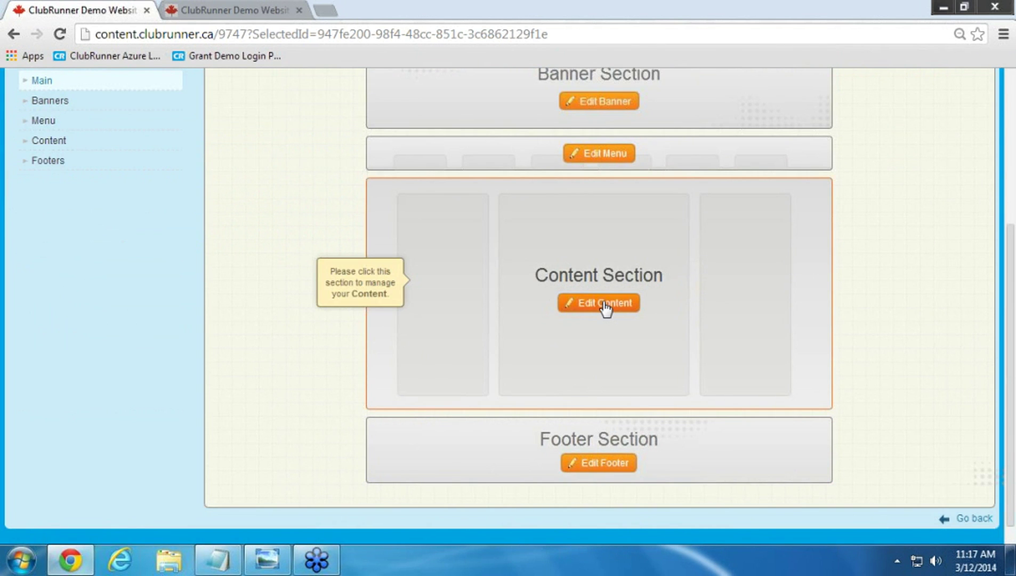
left_click(606, 303)
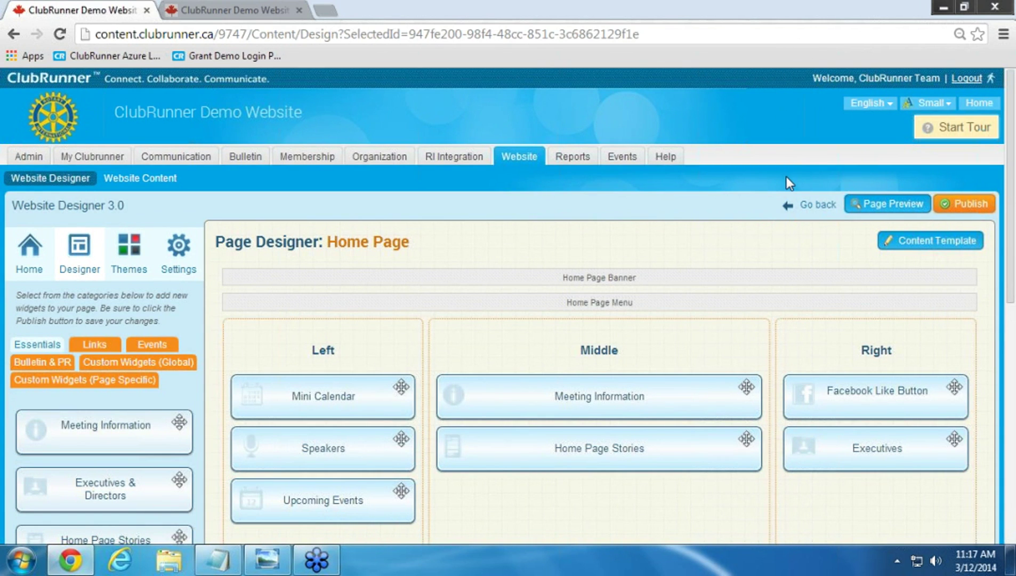
Compare the content layout on the live home page with the widget columns in the Page Designer
left_click(277, 11)
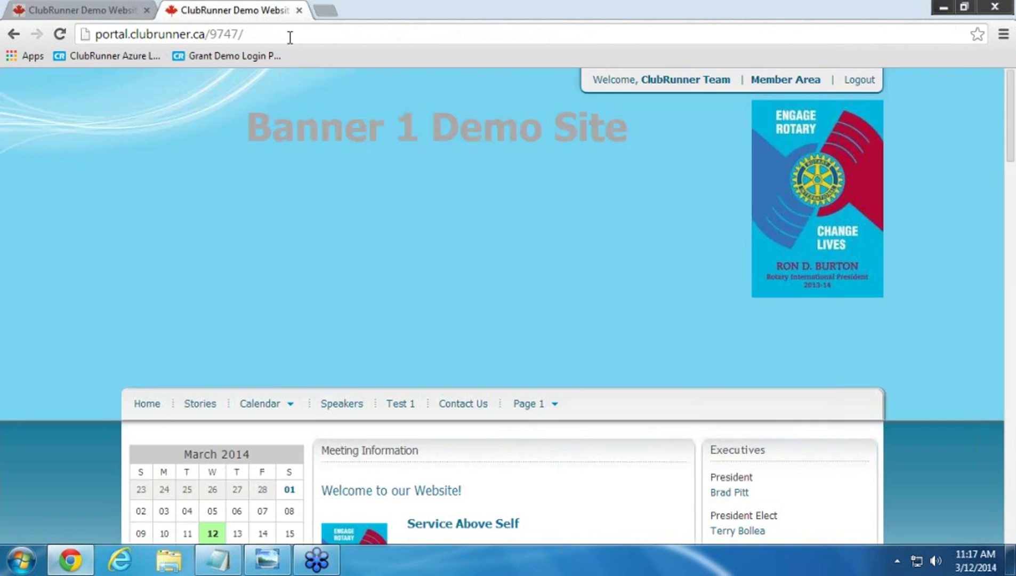
scroll(408, 227, "down", 5)
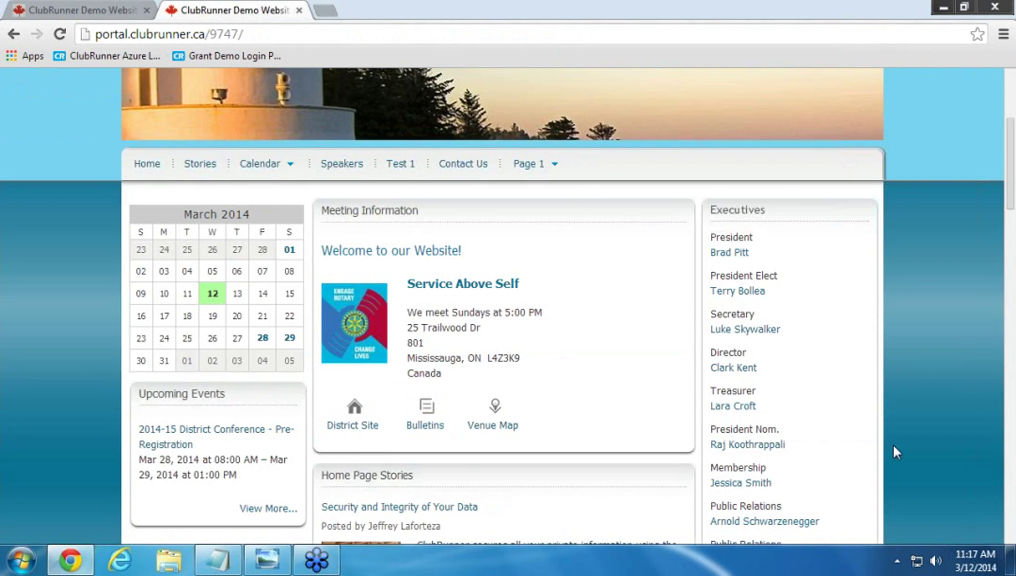
left_click(107, 10)
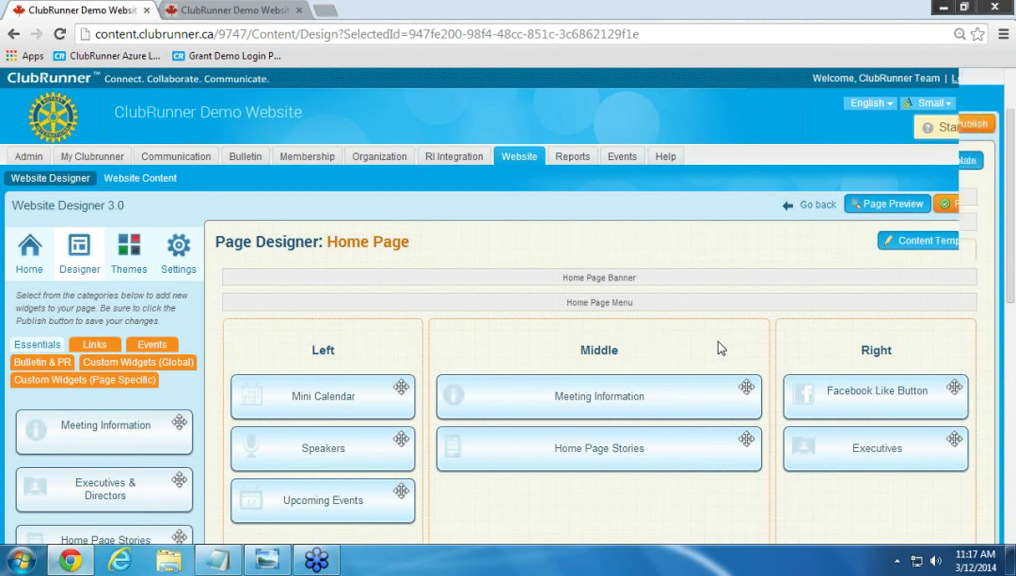
scroll(719, 347, "down", 3)
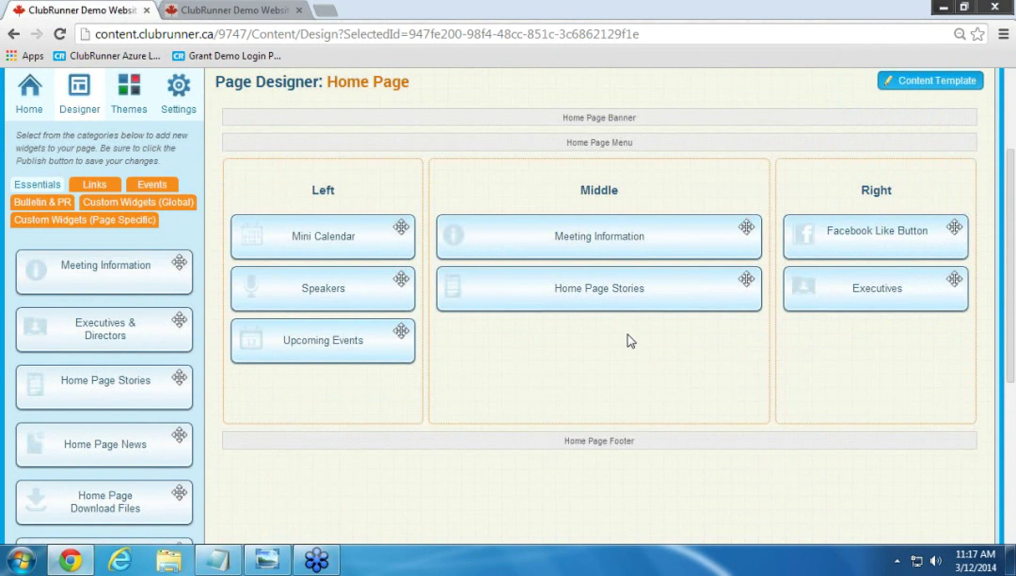
Change the home page's content template to Narrow Left, Wide Right above Full Width
scroll(631, 345, "up", 2)
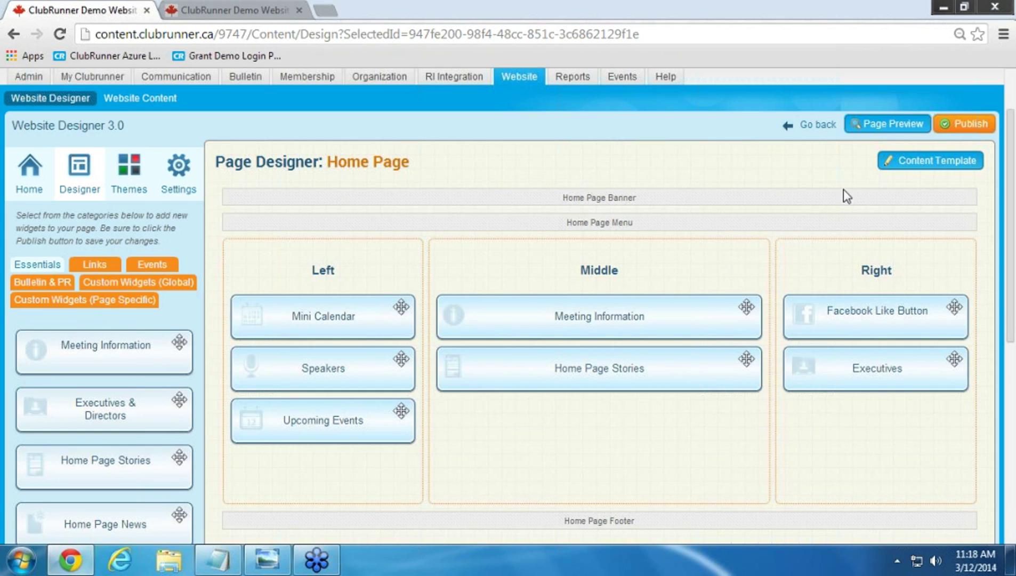
left_click(912, 169)
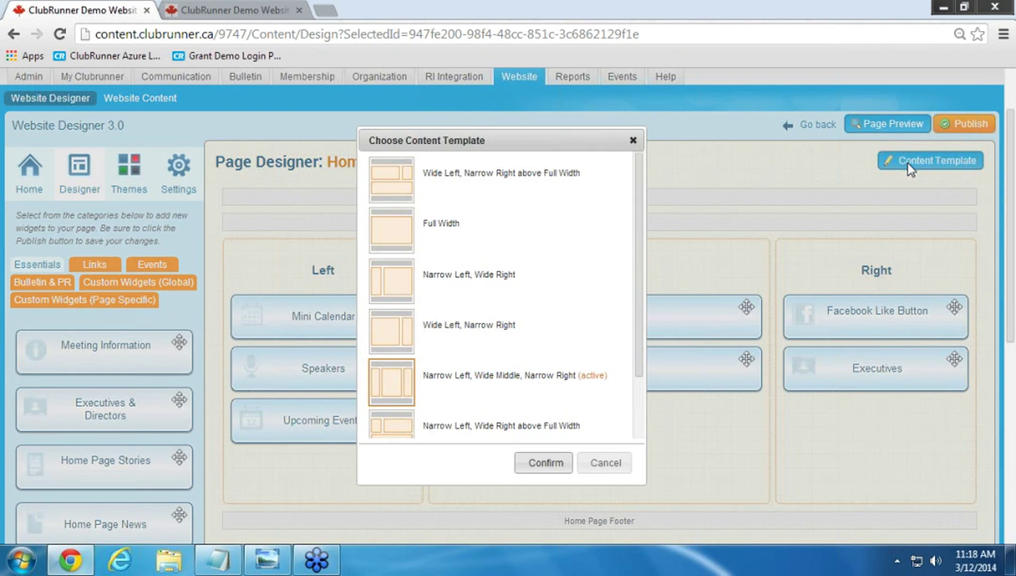
mouse_move(639, 199)
left_mouse_down()
mouse_move(636, 275)
mouse_move(638, 190)
left_mouse_up()
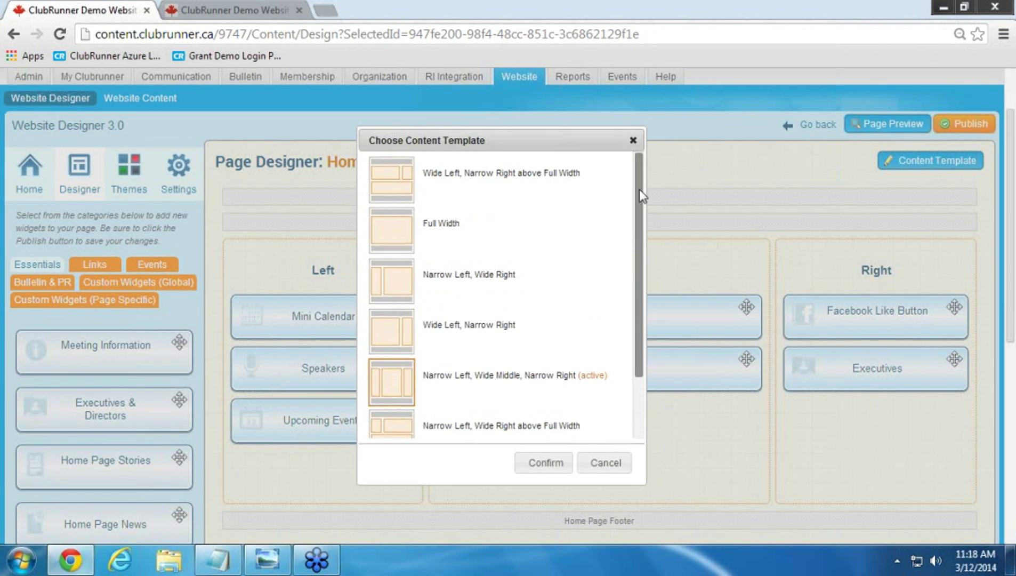
scroll(499, 313, "down", 3)
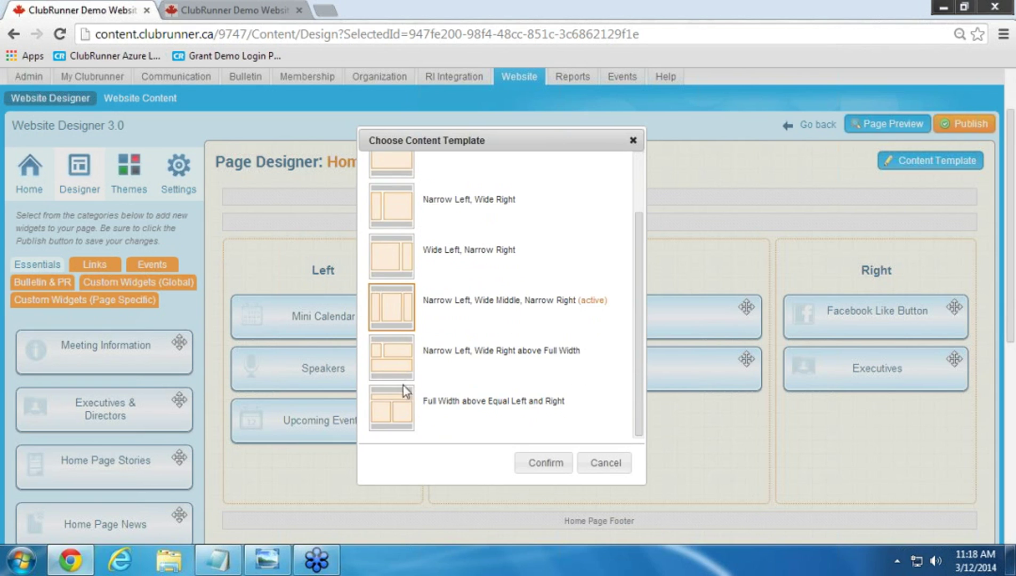
left_click(392, 362)
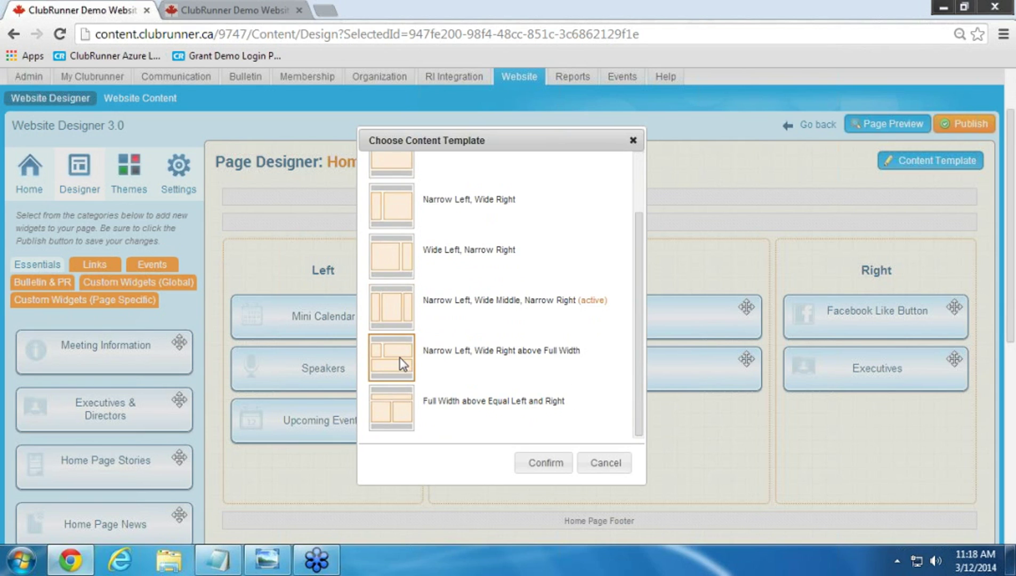
left_click(537, 466)
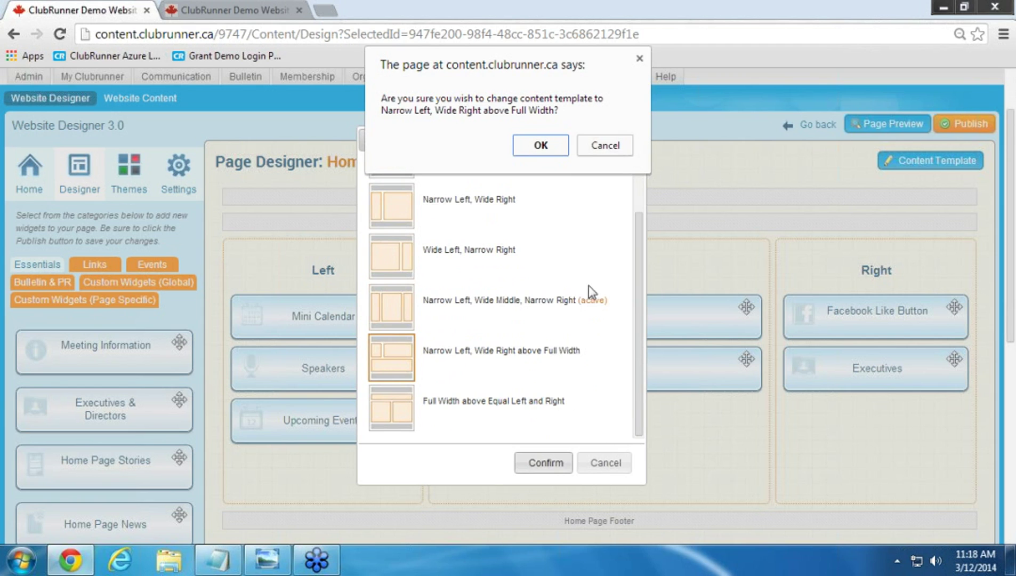
left_click(555, 149)
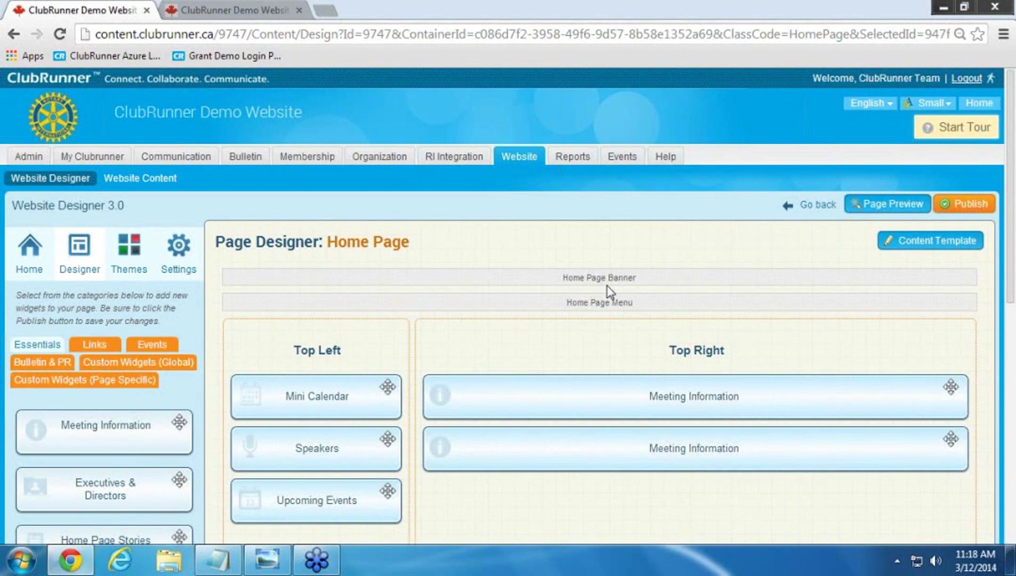
Add the Executives & Directors widget at the end of Top Left and Home Page Download Files at the start of Top Right
scroll(608, 289, "down", 3)
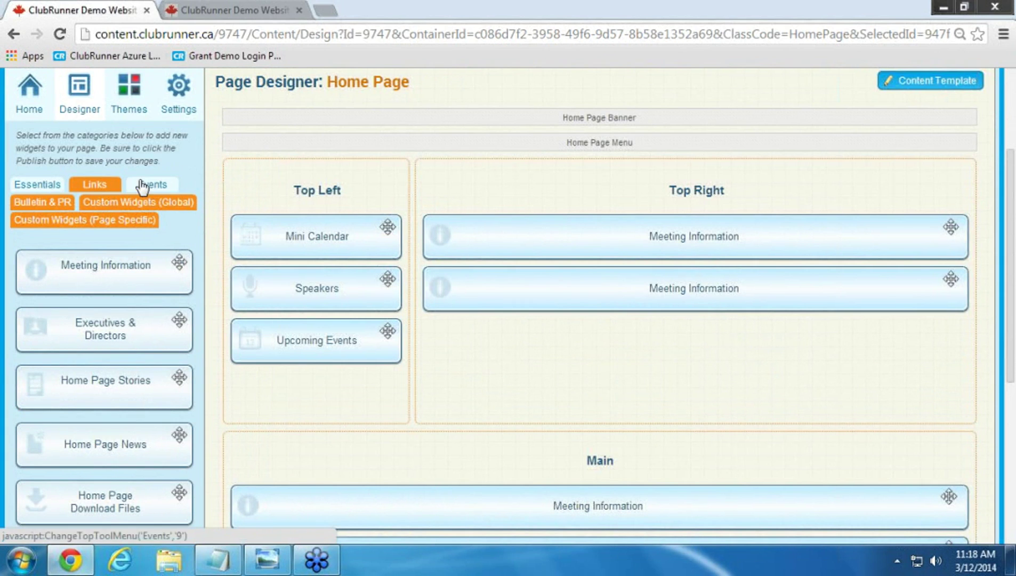
left_click(58, 225)
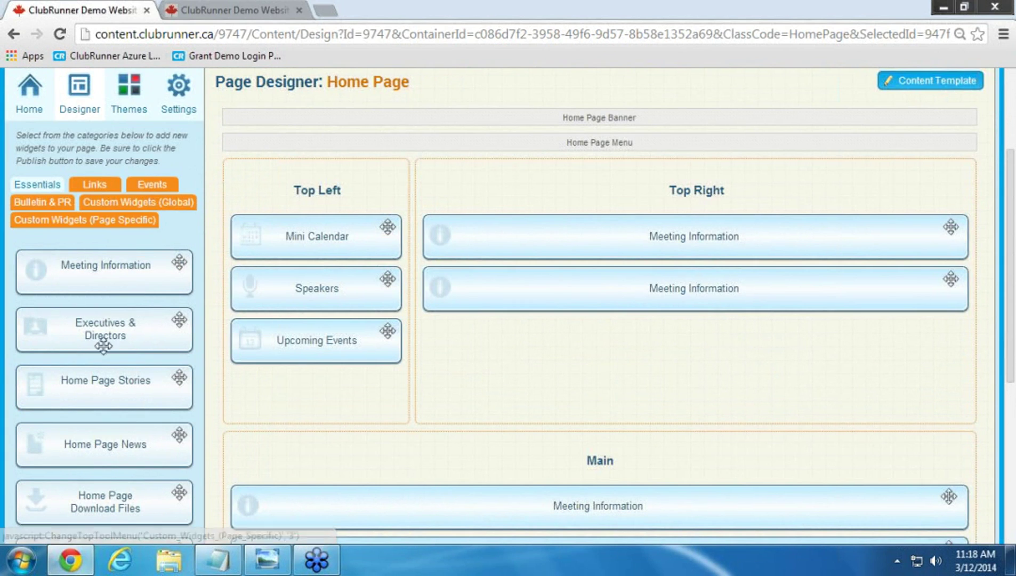
scroll(132, 383, "down", 3)
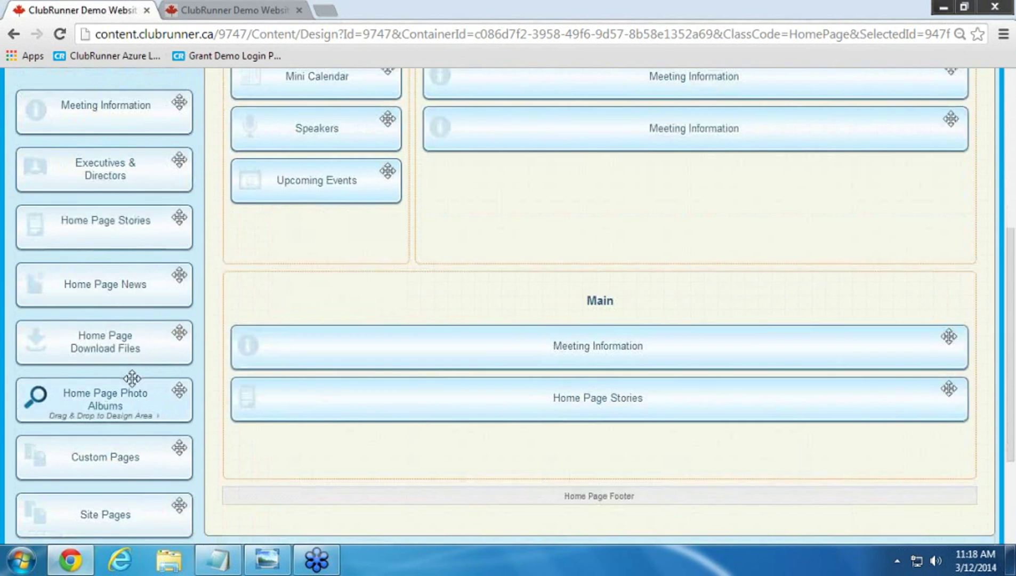
scroll(131, 378, "up", 1)
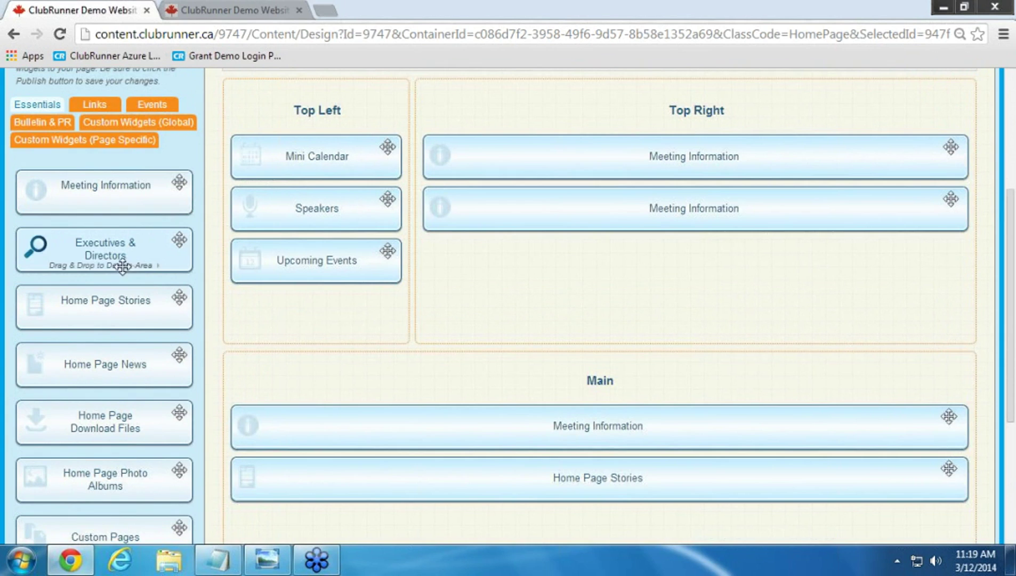
left_click_drag(102, 249, 255, 308)
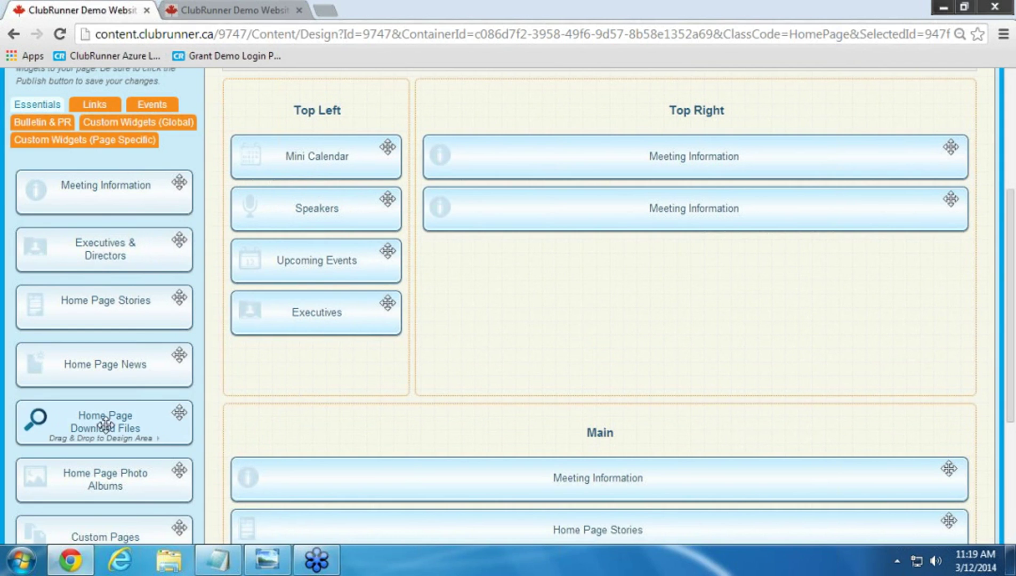
left_click_drag(107, 426, 533, 205)
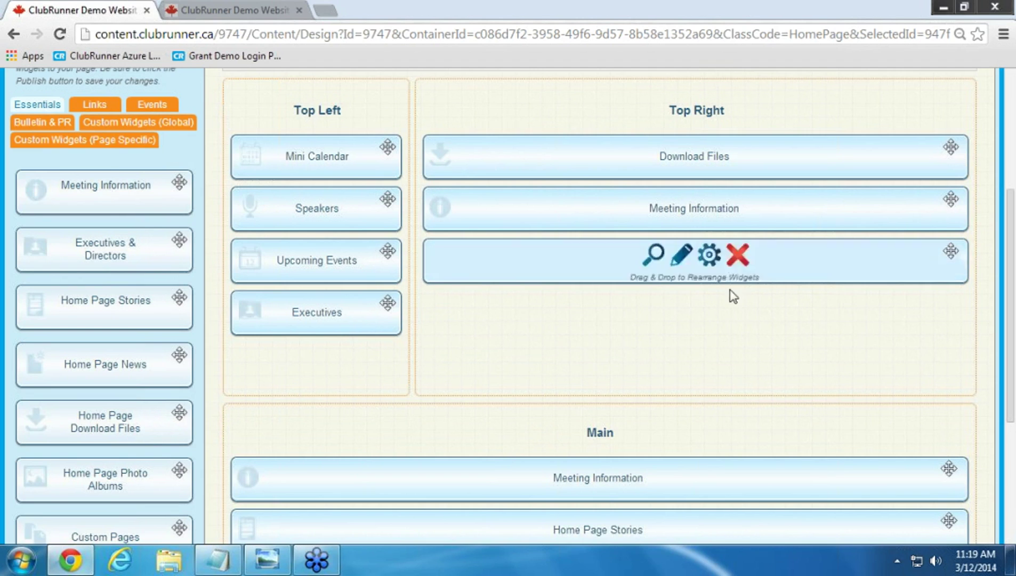
Add the Links (4) widget above Mini Calendar in the Top Left section
left_click(154, 107)
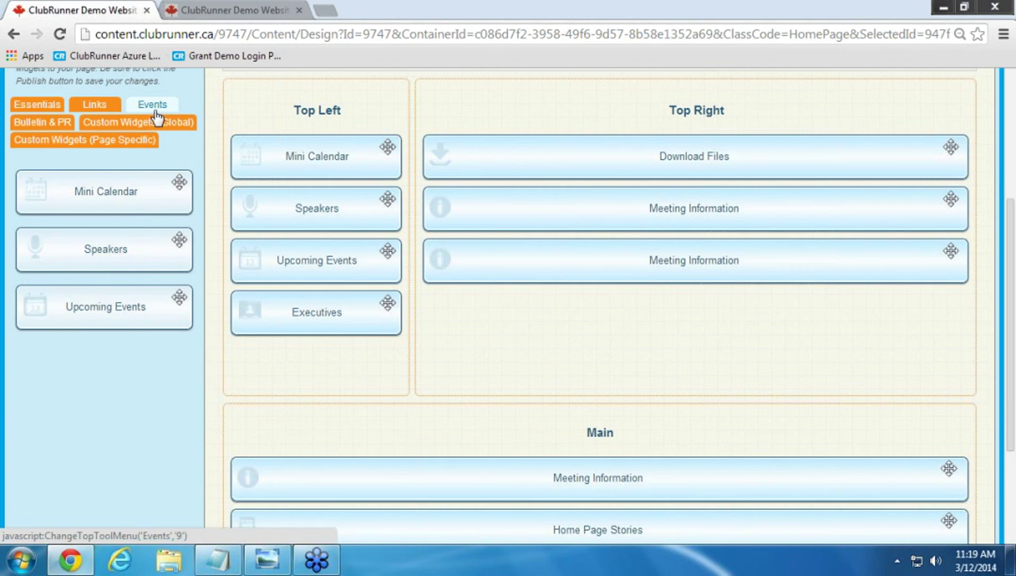
left_click(93, 105)
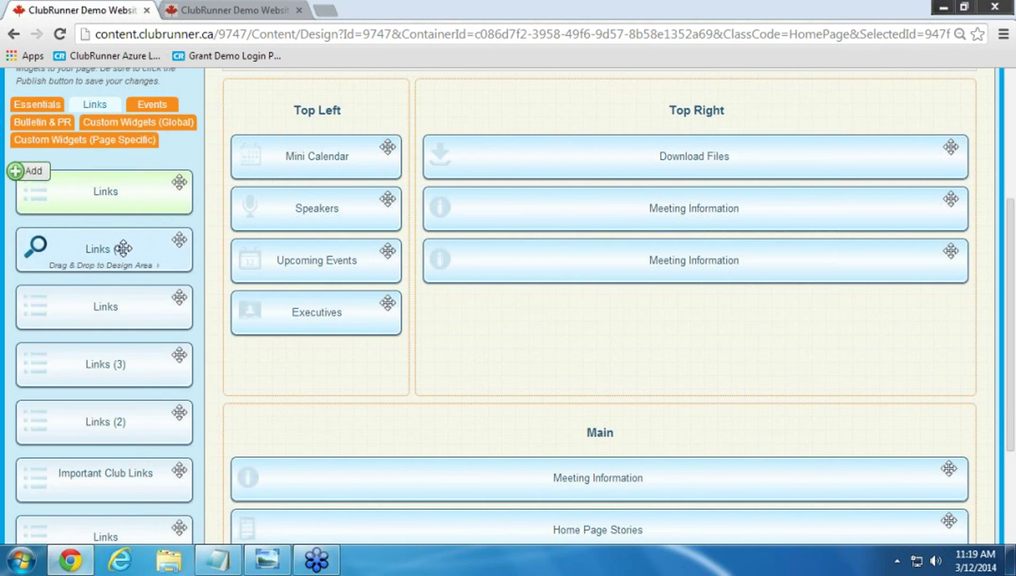
left_click_drag(129, 254, 271, 144)
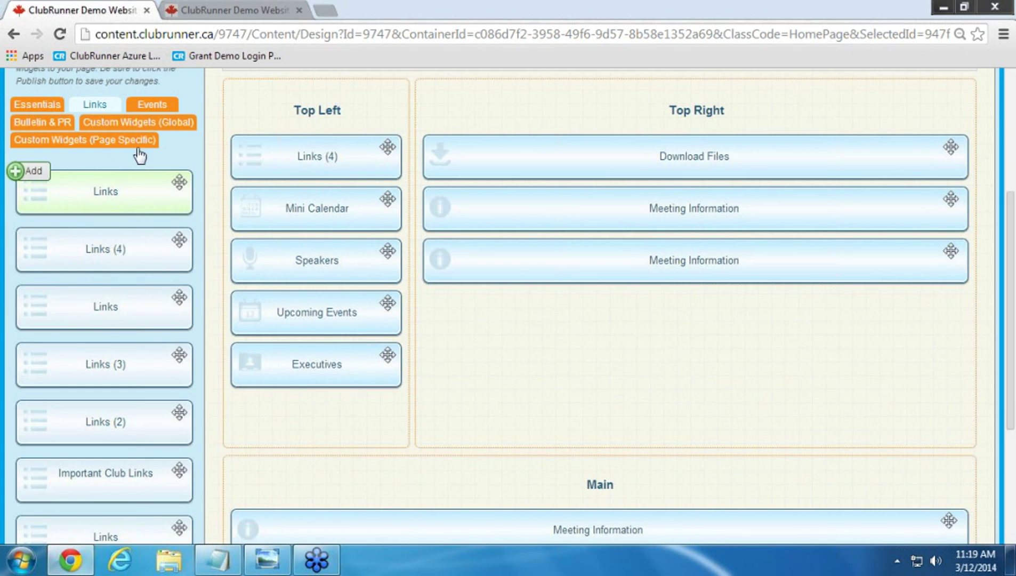
Add a new Global Custom Widget to the Top Left section and title it "My Custom Content"
left_click(122, 141)
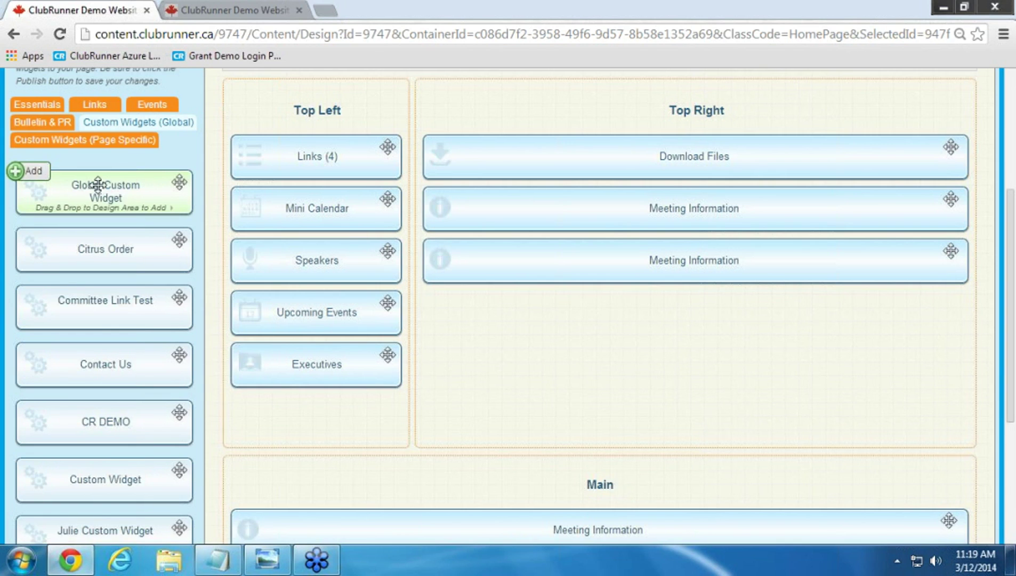
left_click_drag(106, 189, 273, 149)
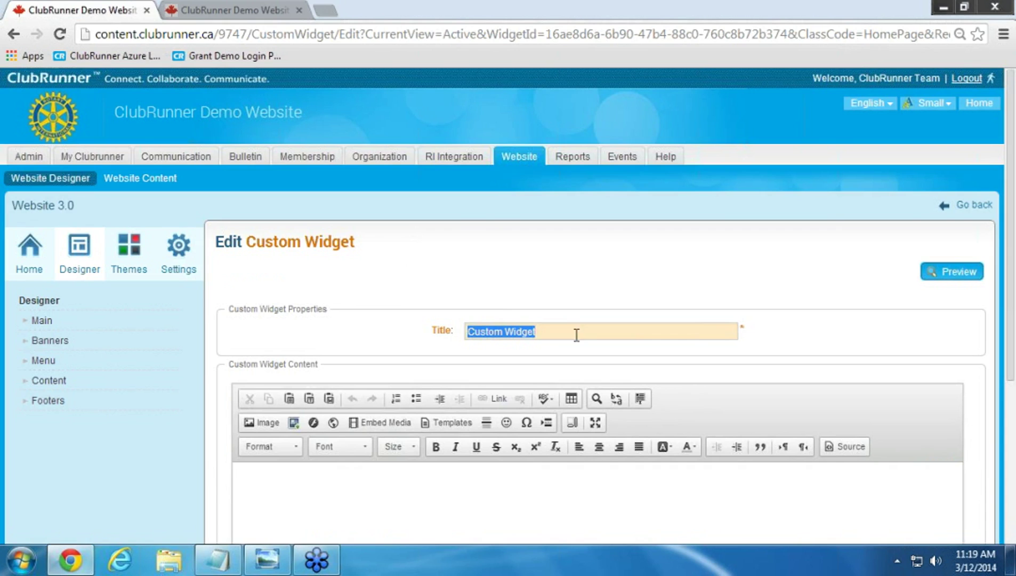
type("M")
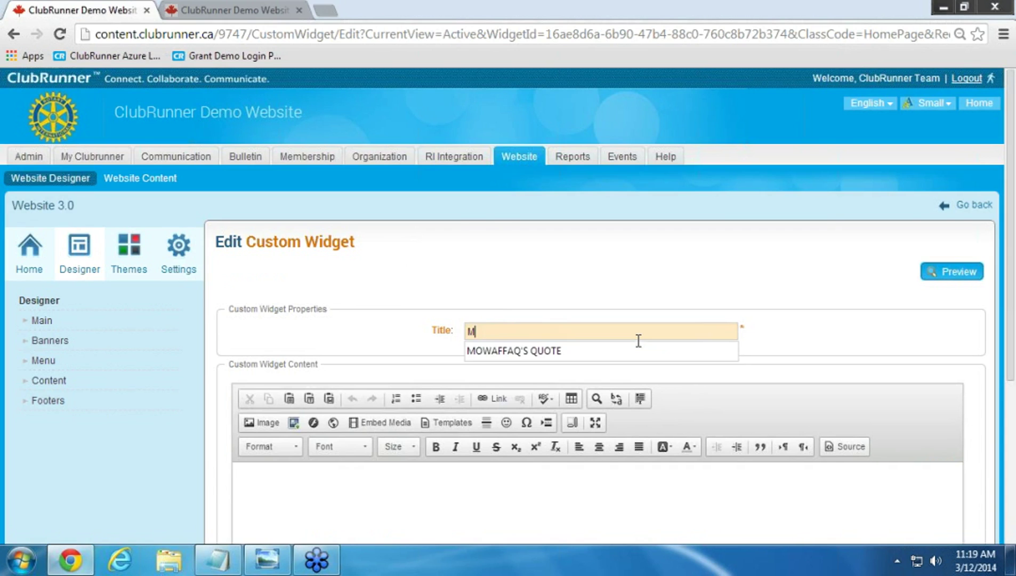
type("y Custom Content")
Enter "Test 1 Test 2" as the custom widget's content and set the text size to 36
scroll(637, 341, "down", 3)
left_click(636, 359)
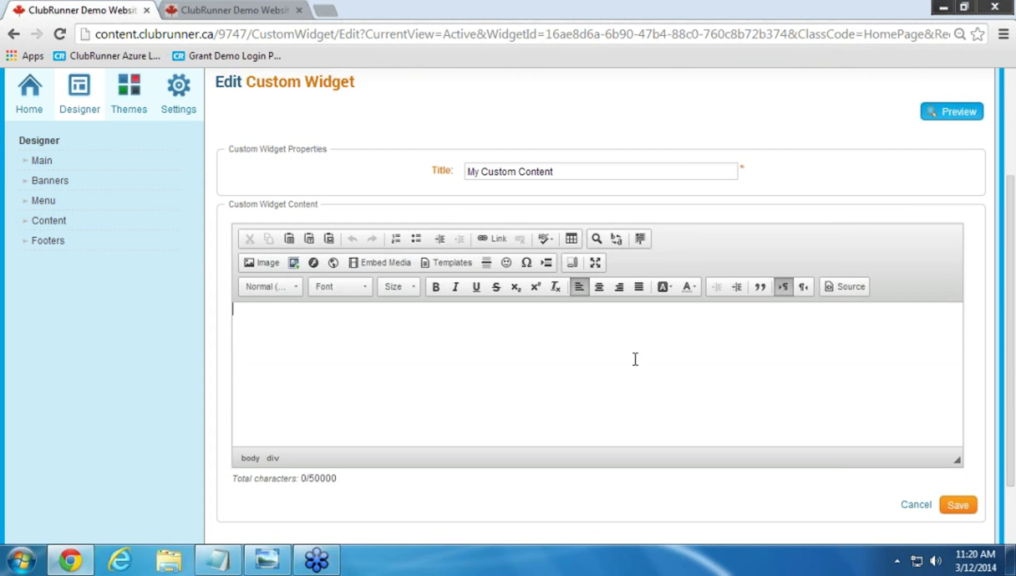
type("Test 1 Test 2")
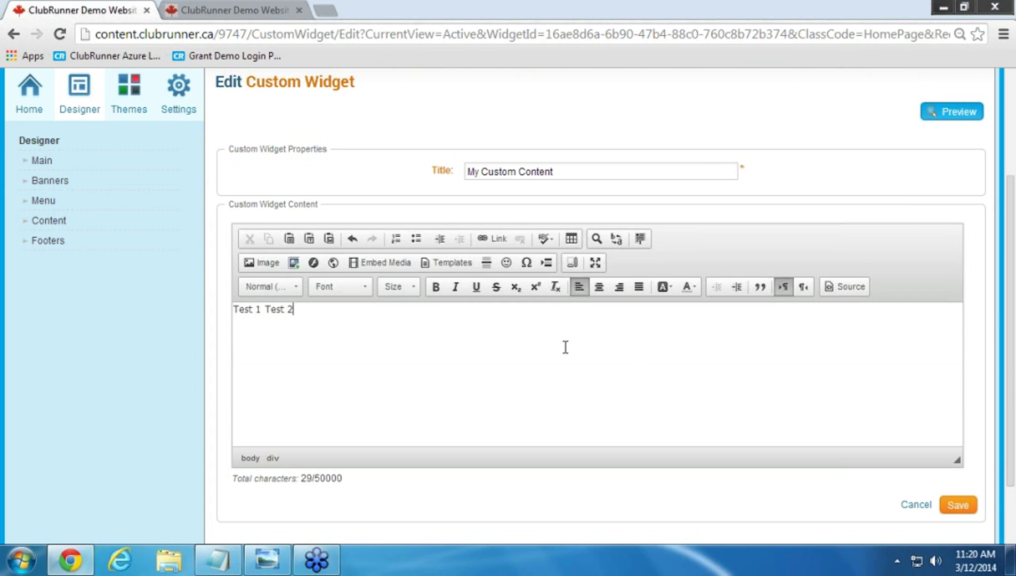
left_click_drag(336, 336, 194, 315)
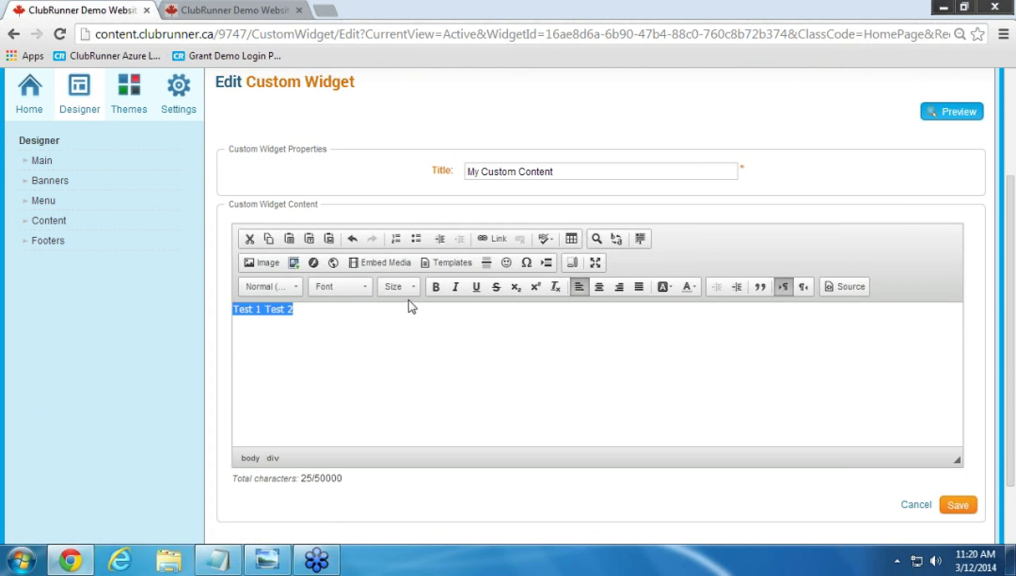
left_click(392, 287)
scroll(416, 408, "down", 5)
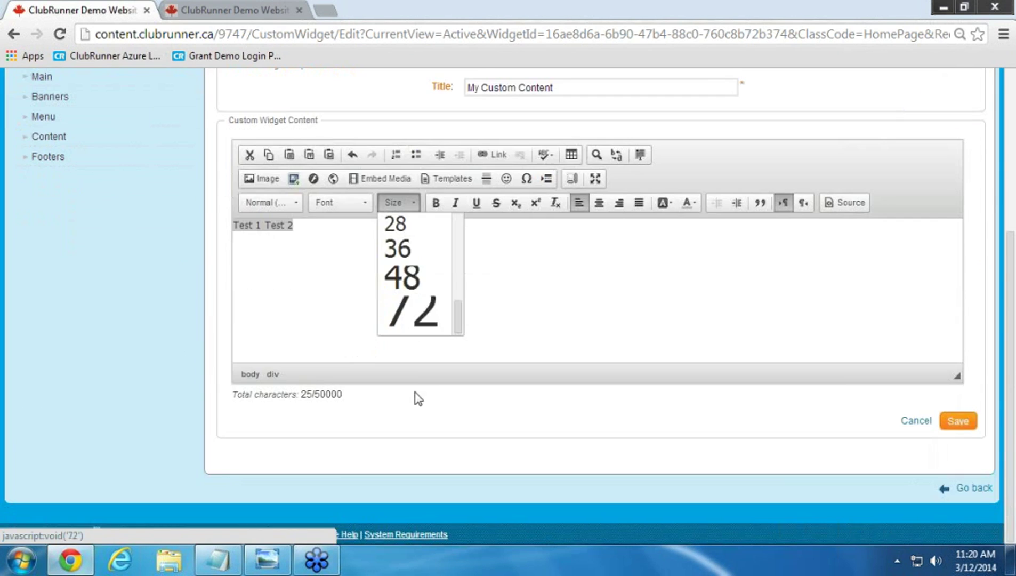
left_click(396, 246)
left_click(393, 243)
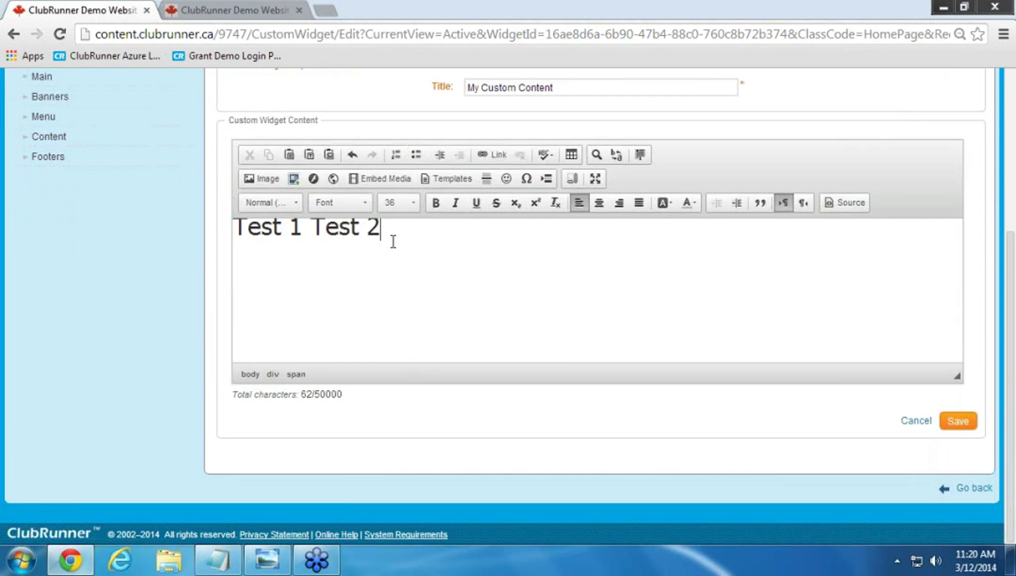
Switch to Windows Explorer, open the Sample Pictures folder and move its window aside so the widget's content editor is visible
scroll(501, 334, "up", 2)
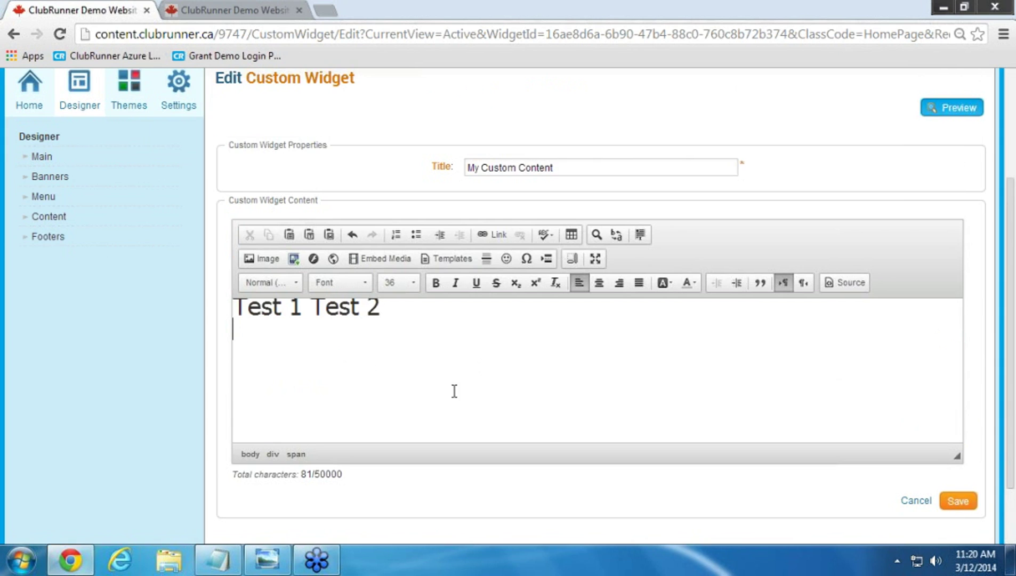
left_click(169, 562)
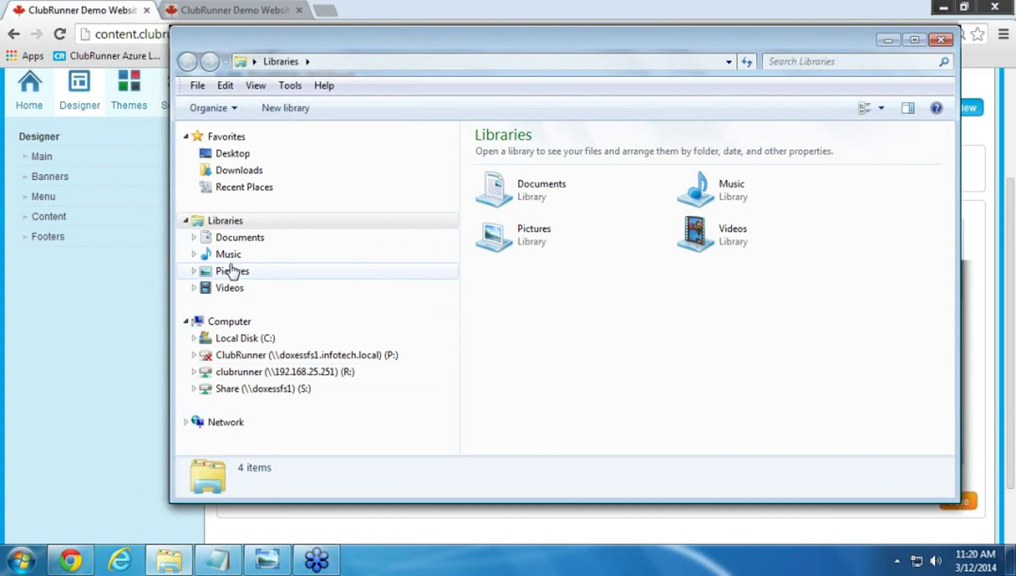
left_click(235, 270)
left_click(583, 221)
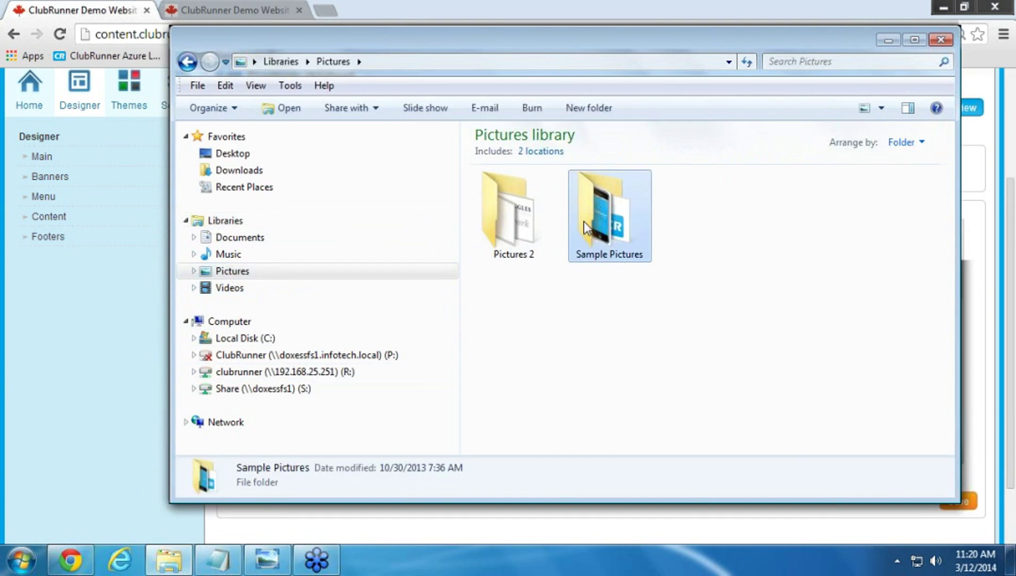
double_click(583, 221)
left_click_drag(556, 41, 939, 96)
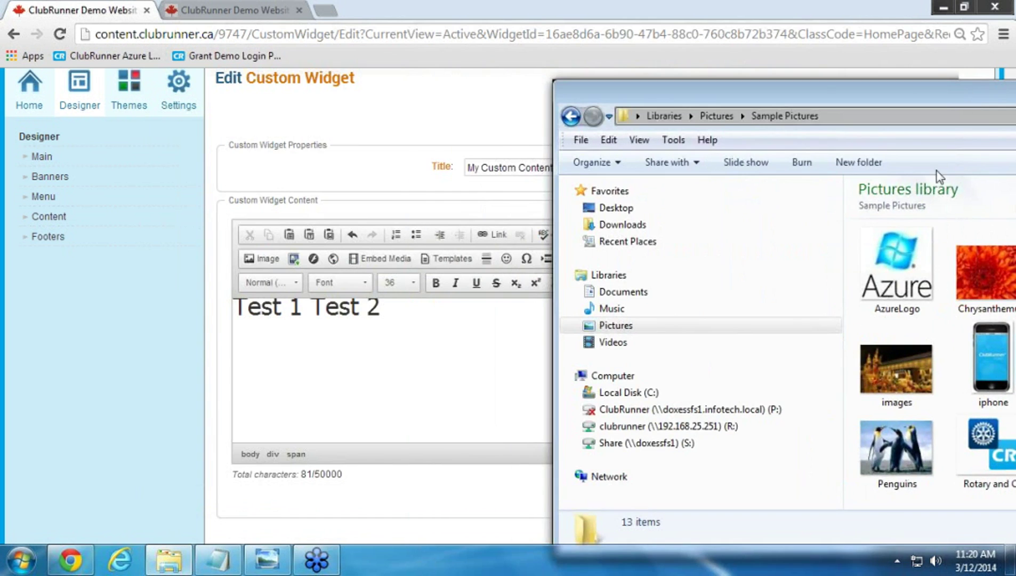
Insert the iphone picture from Sample Pictures below the "Test 1 Test 2" text in the custom widget content
left_click(973, 352)
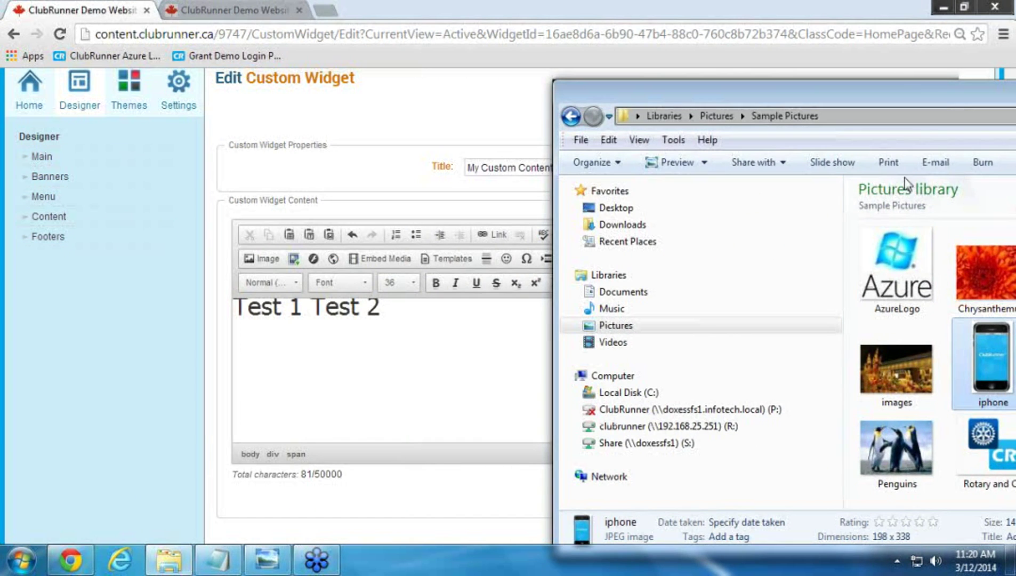
left_click_drag(907, 95, 619, 81)
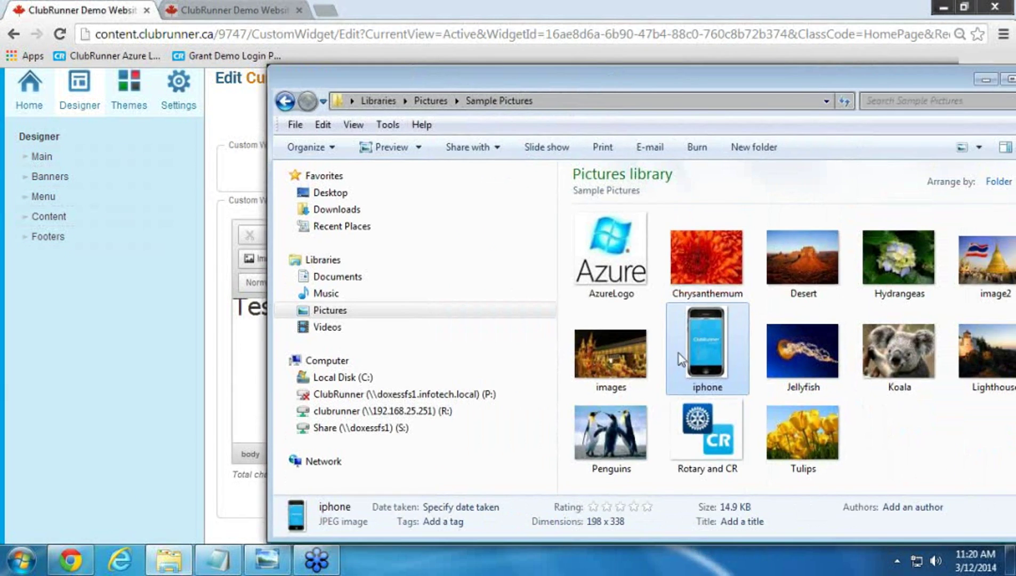
left_click_drag(752, 83, 904, 78)
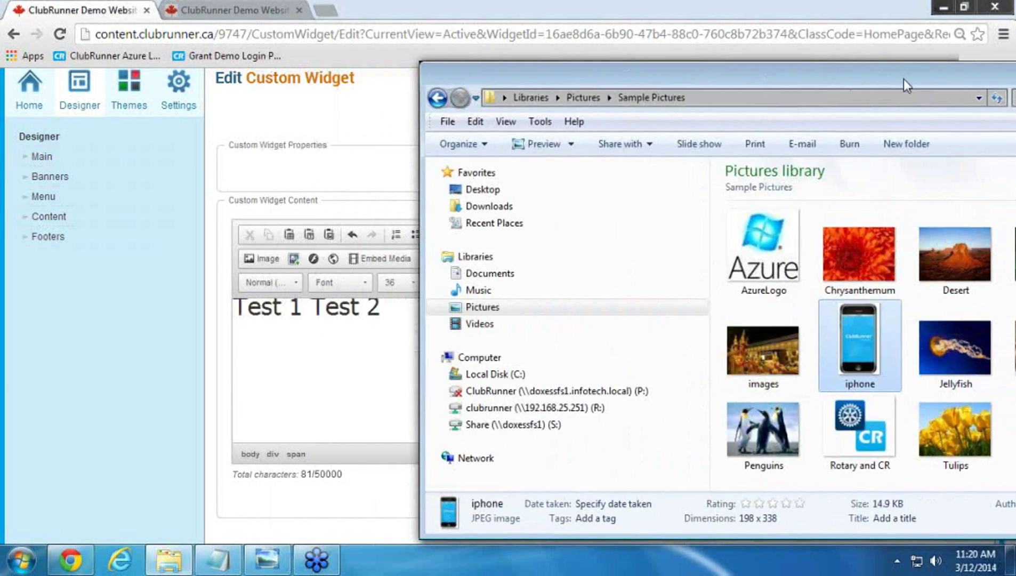
left_click(326, 343)
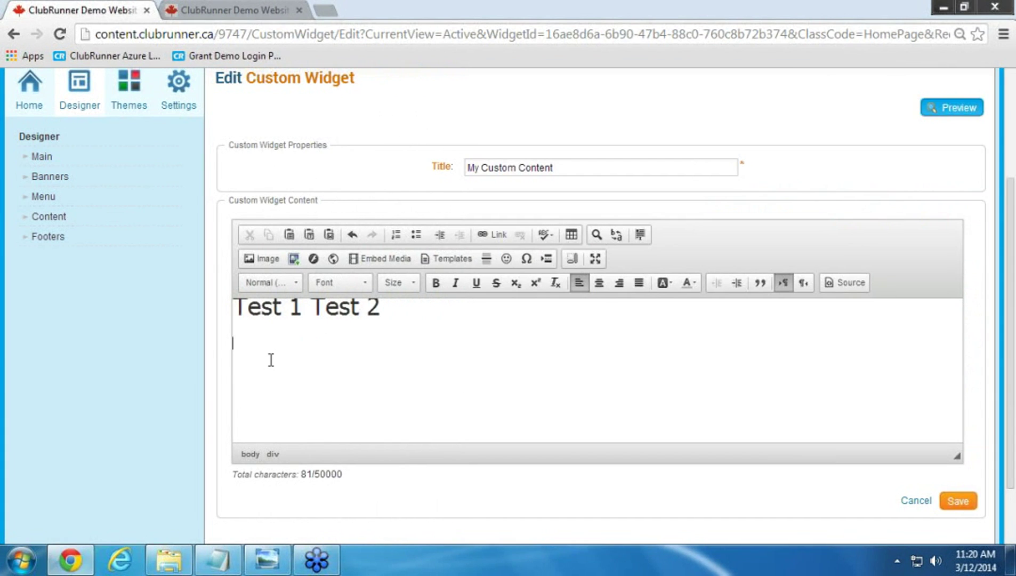
key("alt+Tab")
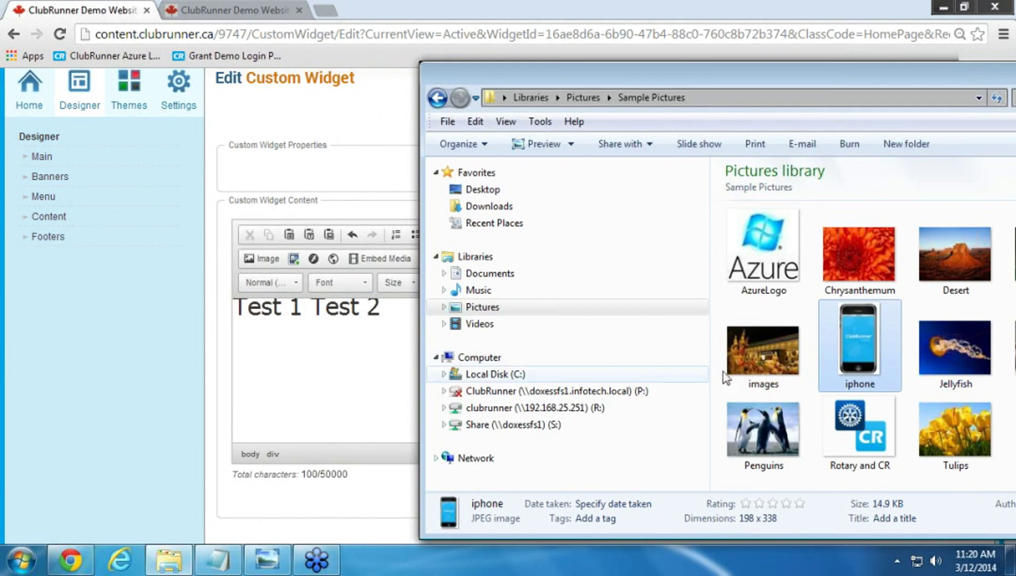
left_click_drag(875, 357, 316, 401)
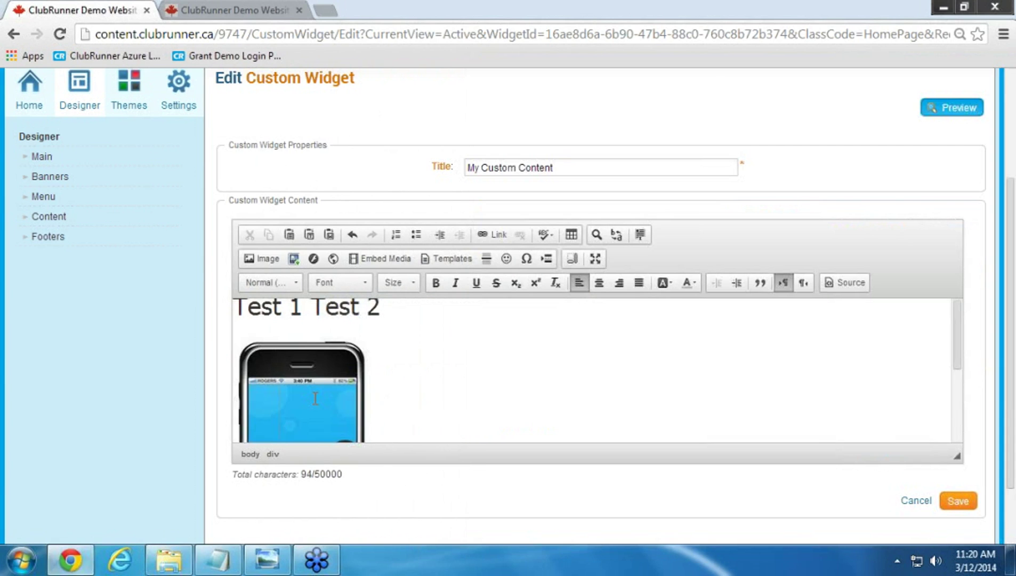
scroll(431, 374, "down", 3)
scroll(433, 373, "up", 3)
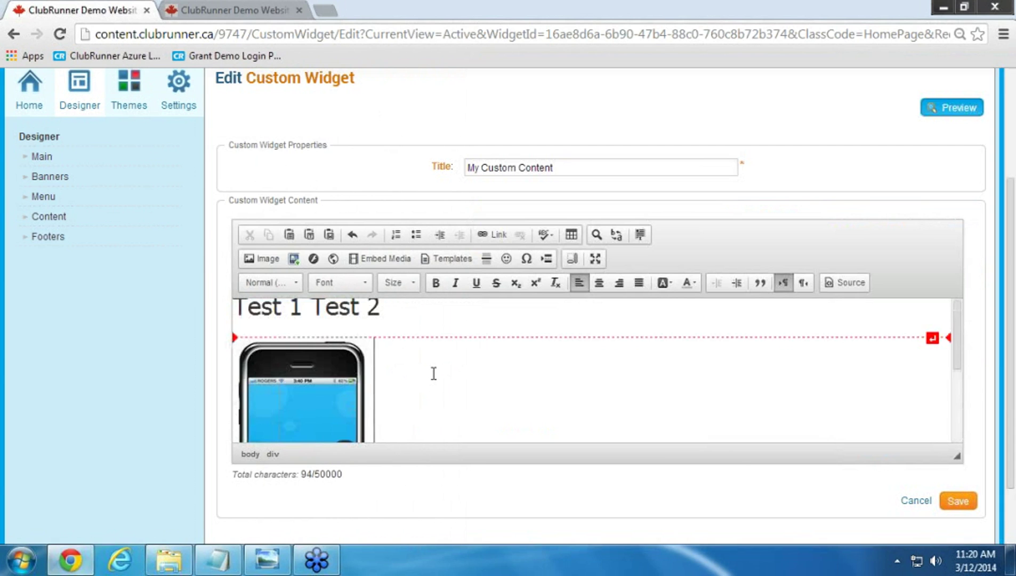
Insert the AzureLogo picture from the Sample Pictures folder in Windows Explorer below the "Test 1 Test 2" text
key("alt+Tab")
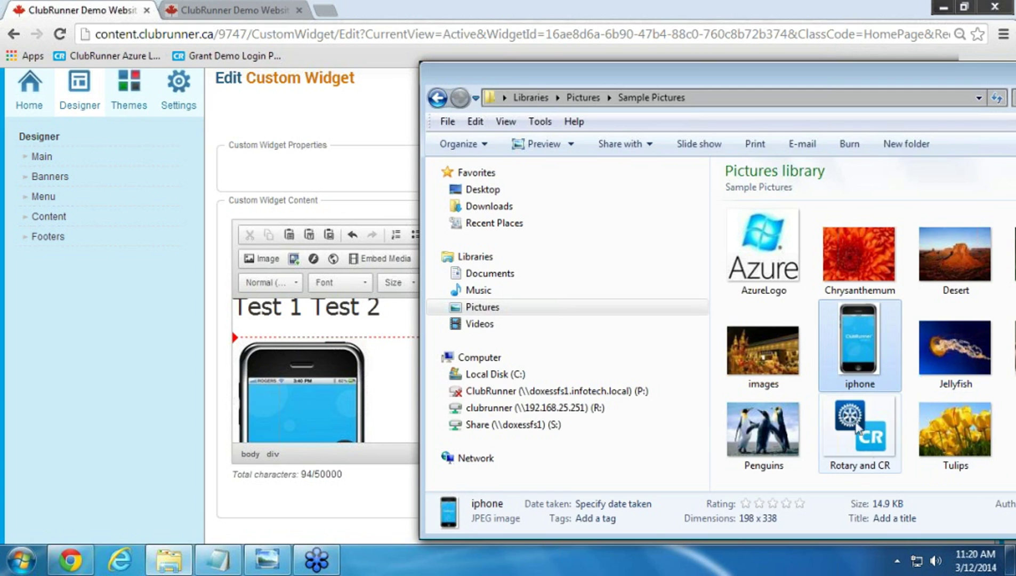
left_click(780, 262)
left_click_drag(779, 263, 370, 358)
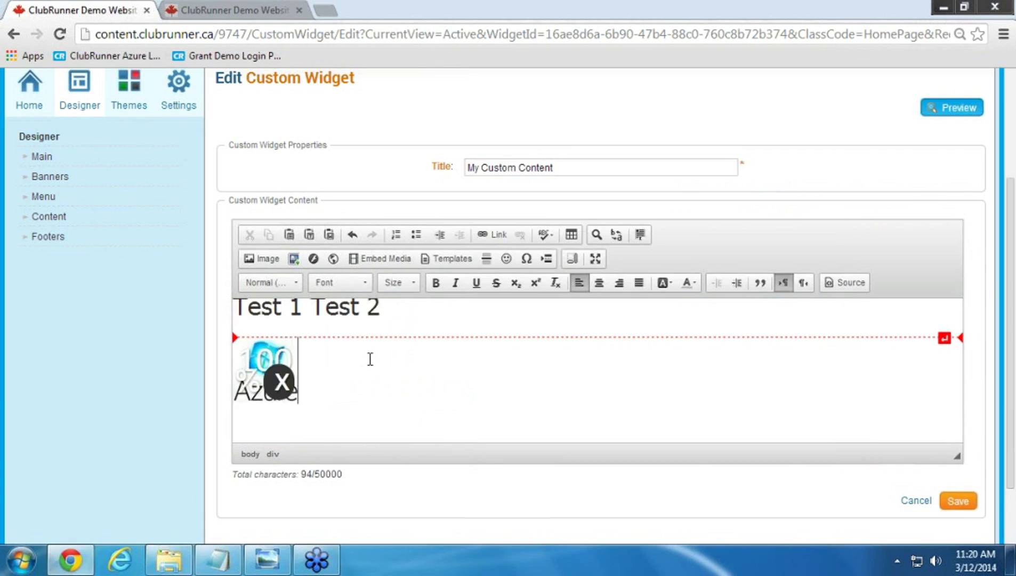
scroll(401, 357, "down", 1)
scroll(402, 357, "up", 1)
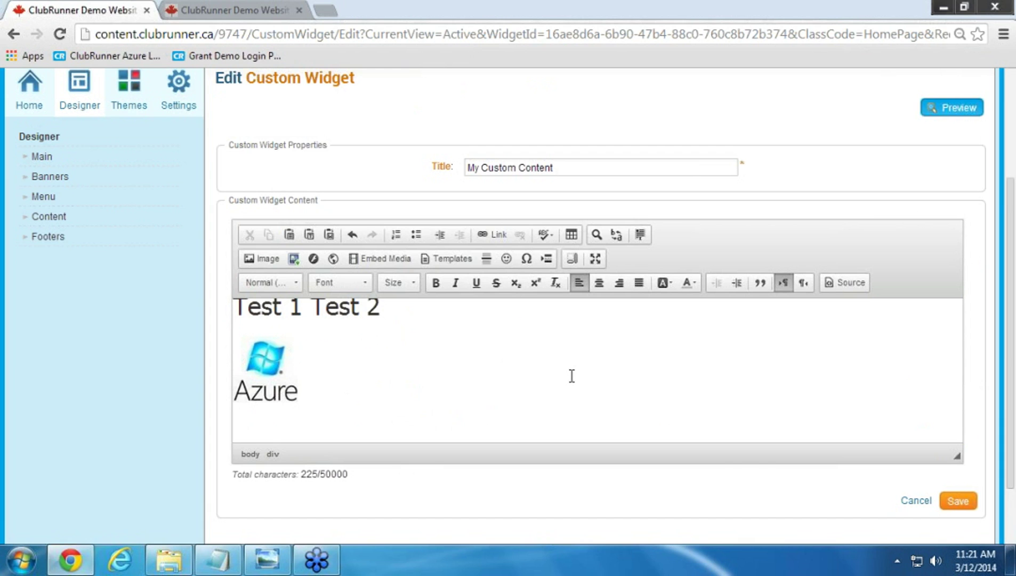
Insert the iphone picture from the Sample Pictures folder in Windows Explorer beside the Azure logo in the custom widget content
key("alt+Tab")
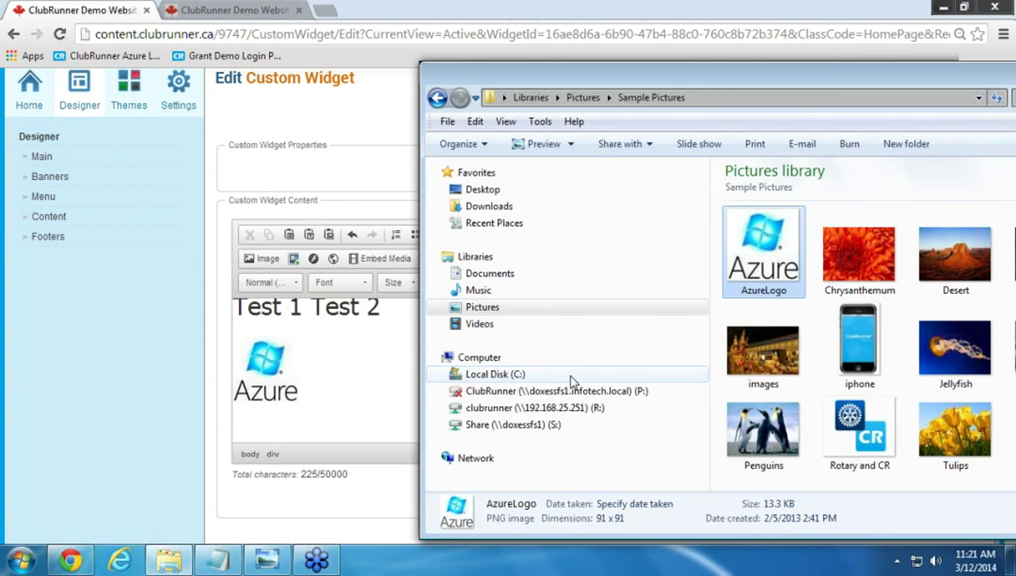
left_click(862, 336)
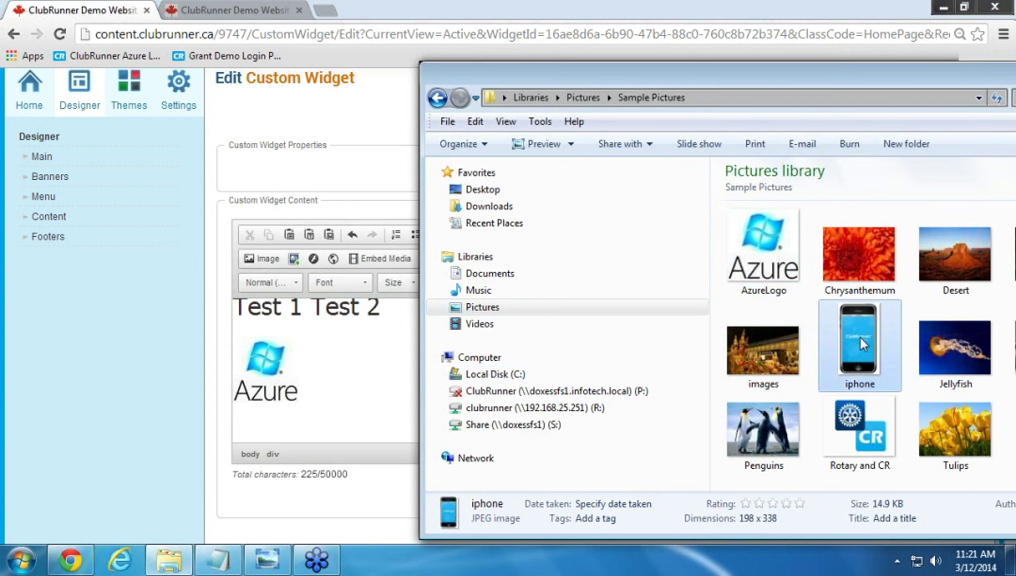
left_click_drag(800, 349, 363, 383)
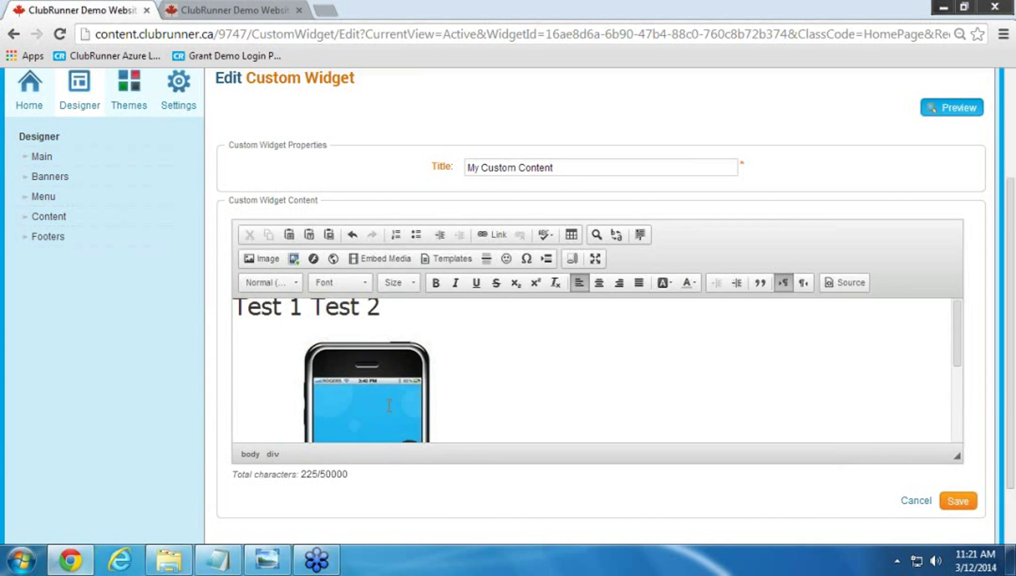
scroll(437, 397, "down", 2)
scroll(438, 396, "up", 5)
scroll(487, 383, "down", 2)
scroll(486, 383, "up", 2)
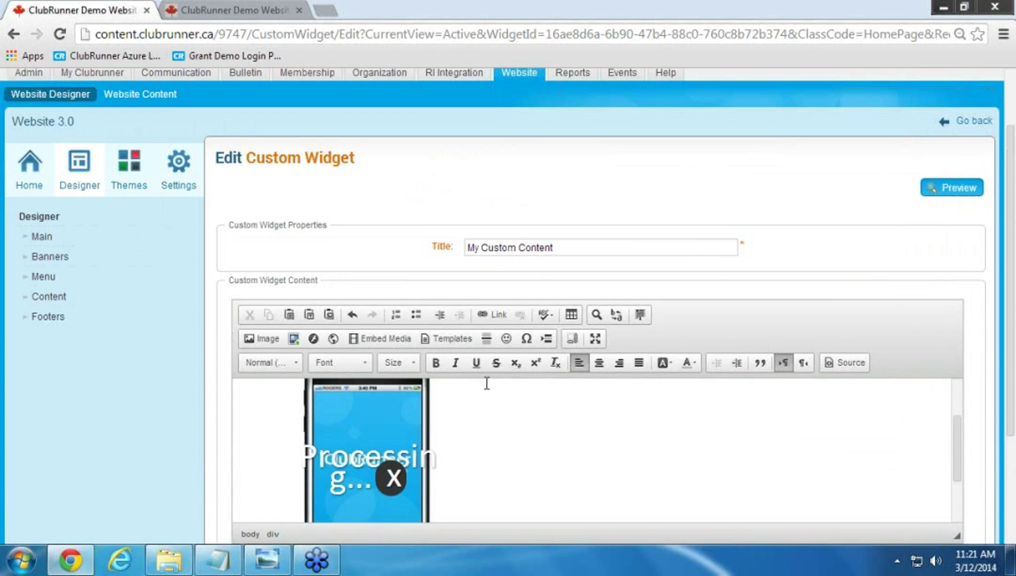
scroll(486, 383, "down", 2)
scroll(486, 383, "up", 2)
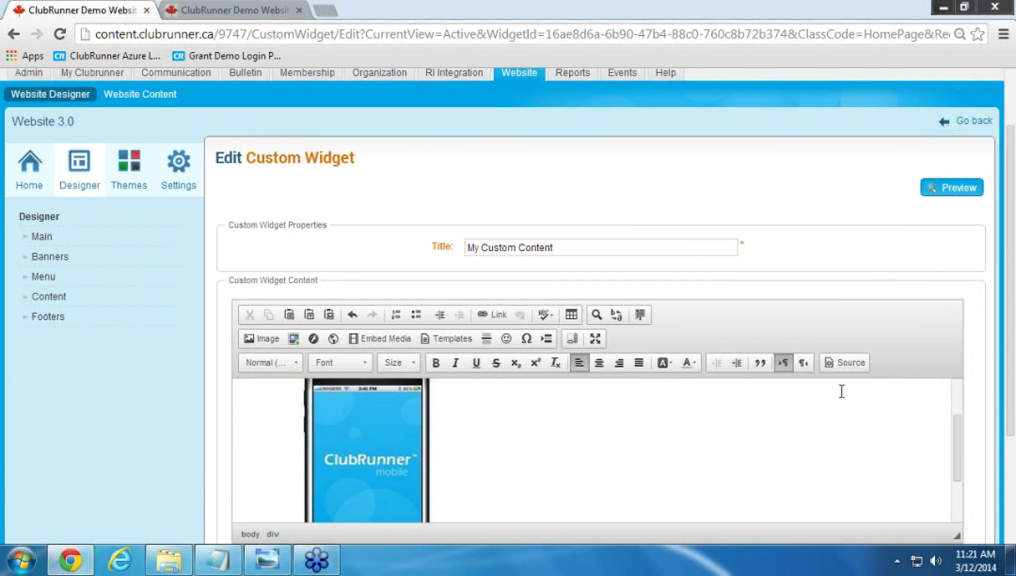
Maximize the content editor and set the iphone picture's width to 100 with its aspect ratio locked
left_click(594, 338)
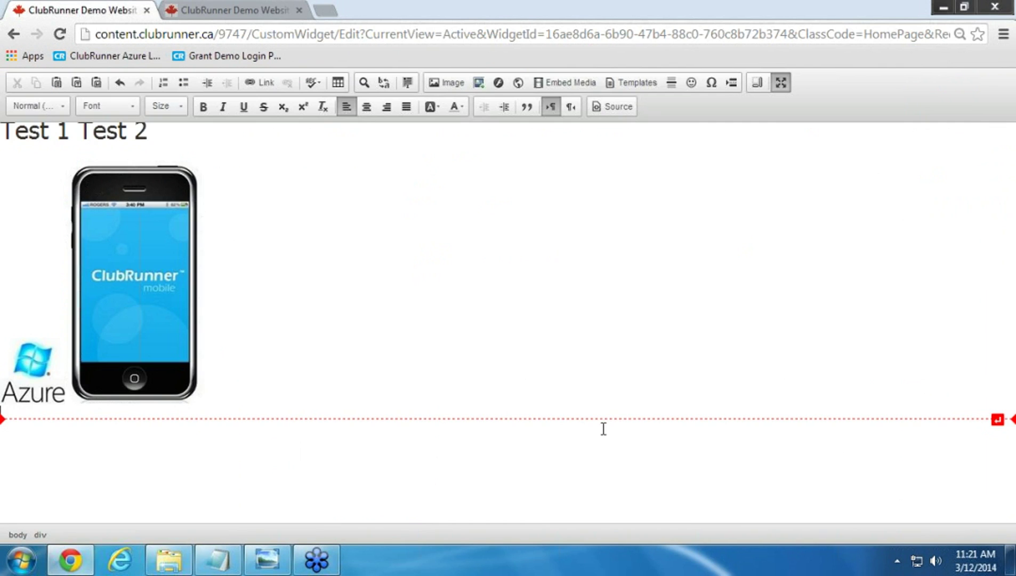
double_click(137, 301)
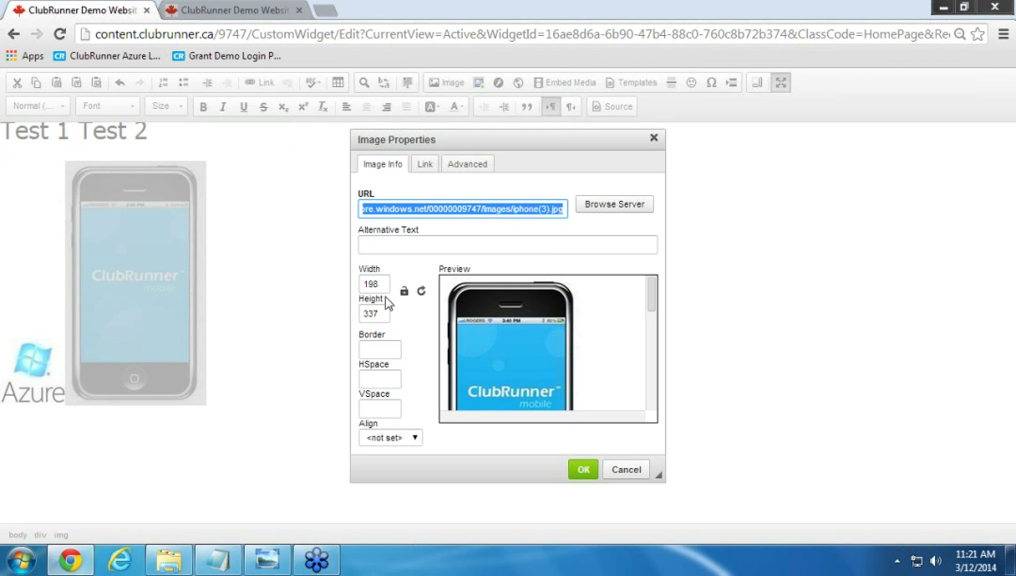
left_click(403, 291)
double_click(374, 283)
type("100")
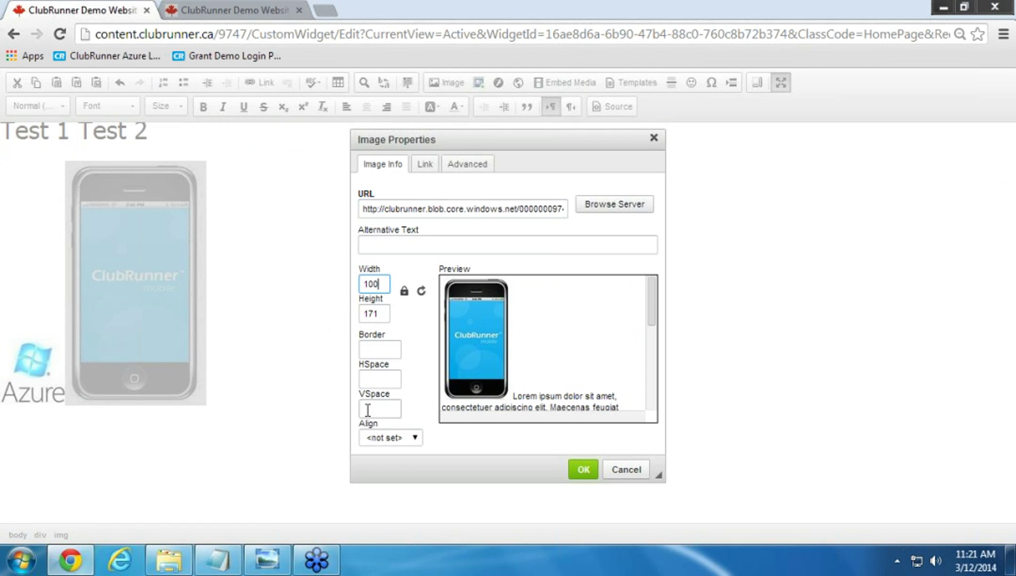
Review the iphone picture's alignment and link options, then apply its image properties
left_click(398, 438)
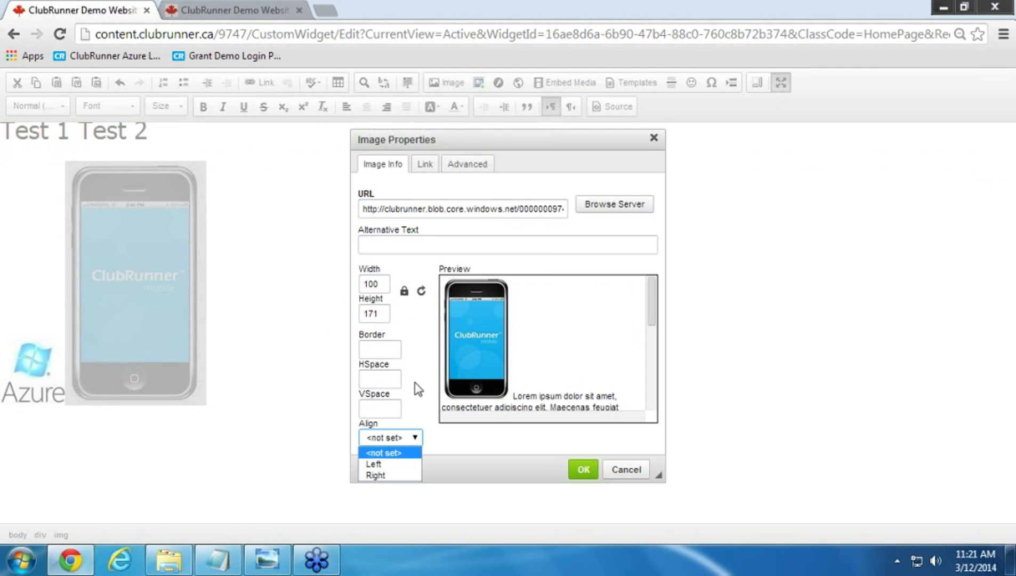
left_click(426, 164)
left_click(426, 164)
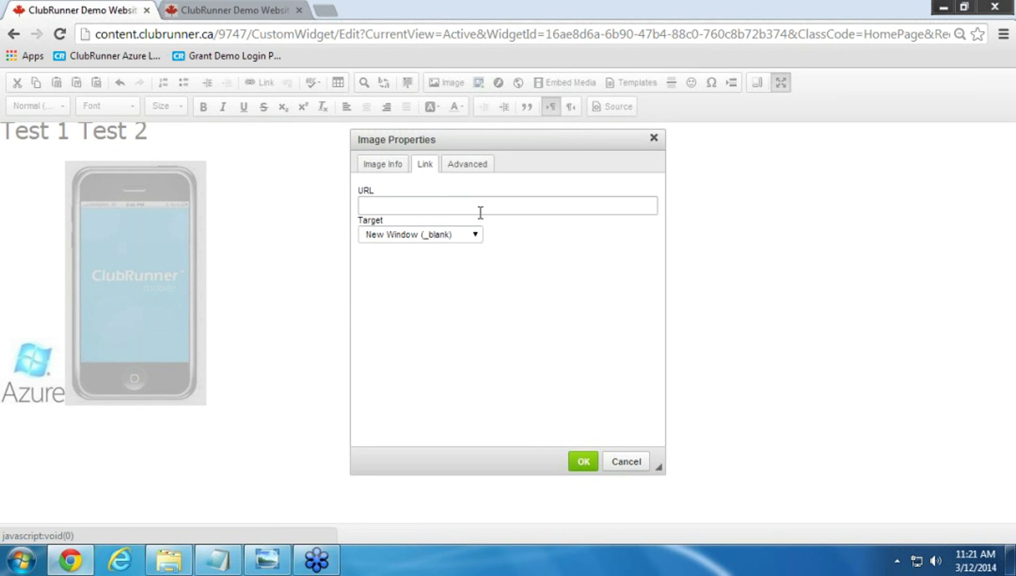
left_click(379, 165)
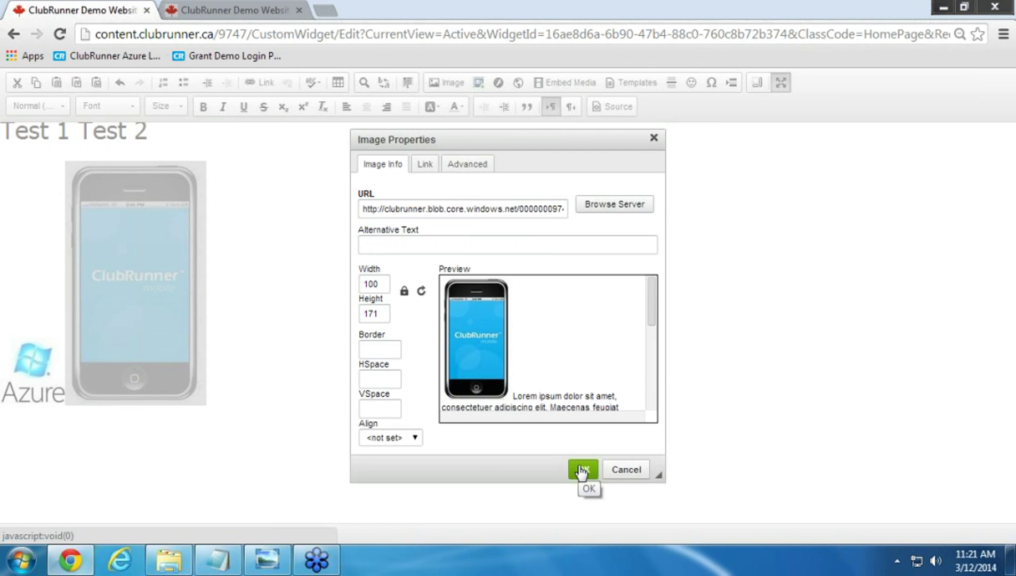
left_click(580, 469)
left_click(220, 275)
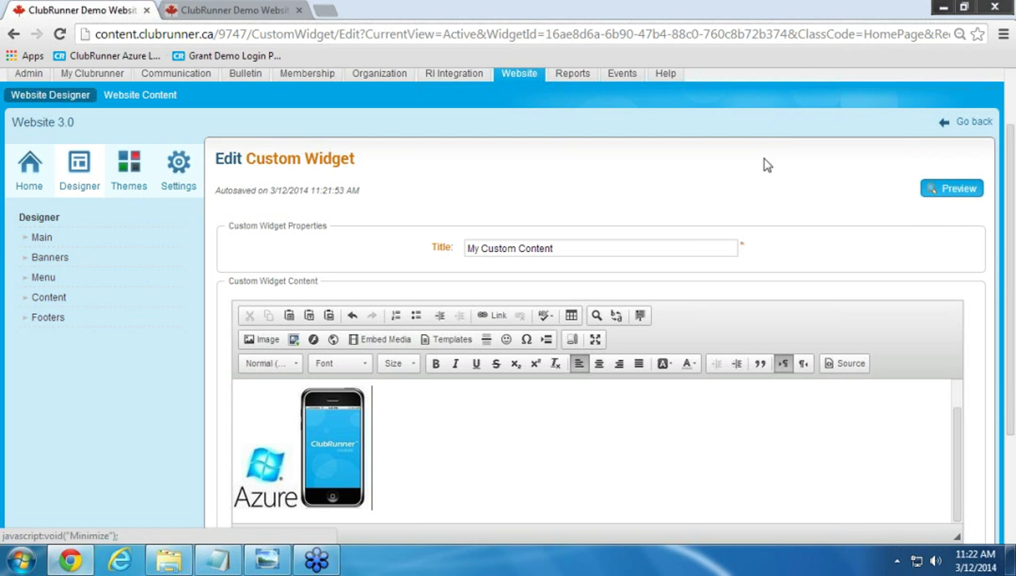
Restore the content editor to its normal size and save the custom widget
left_click(781, 83)
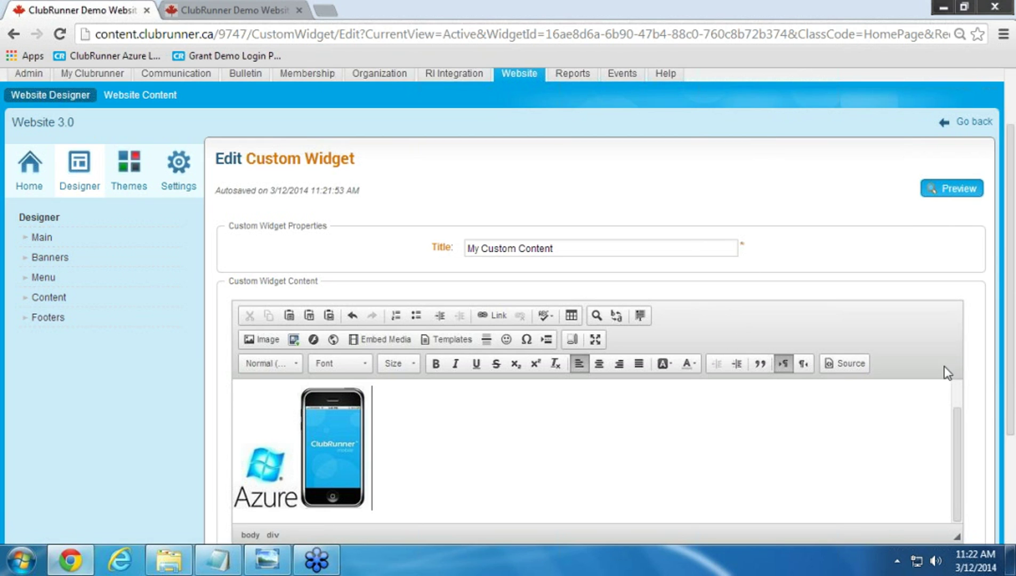
scroll(987, 378, "down", 2)
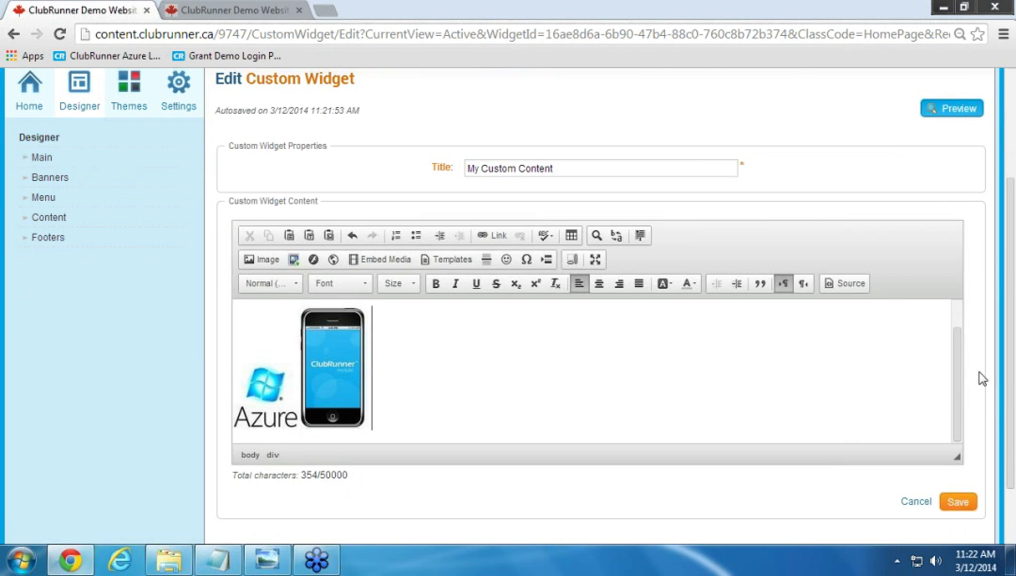
left_click(960, 506)
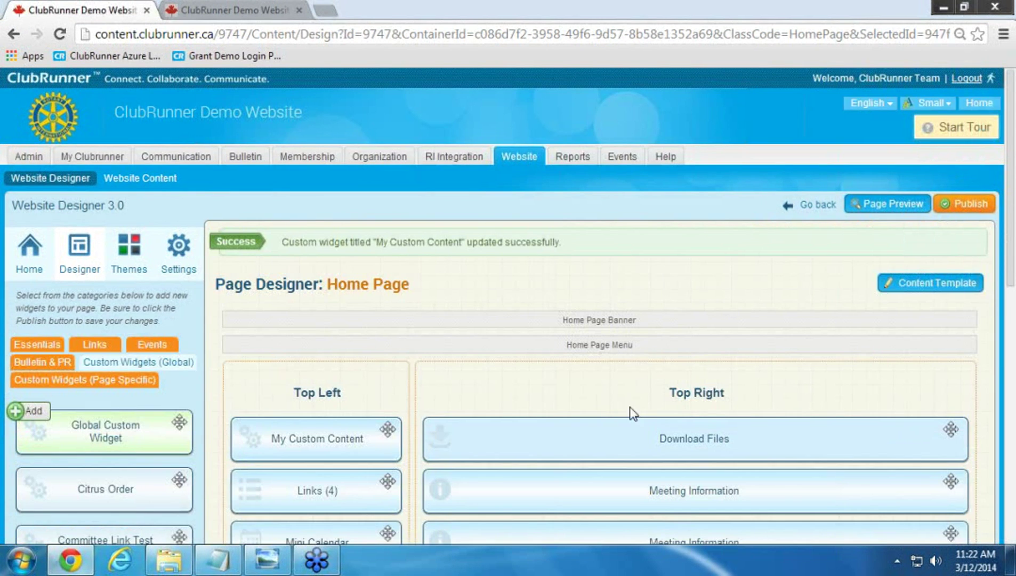
Remove the lower of the two Meeting Information widgets from the Top Right section of the home page
scroll(415, 394, "down", 3)
mouse_move(336, 277)
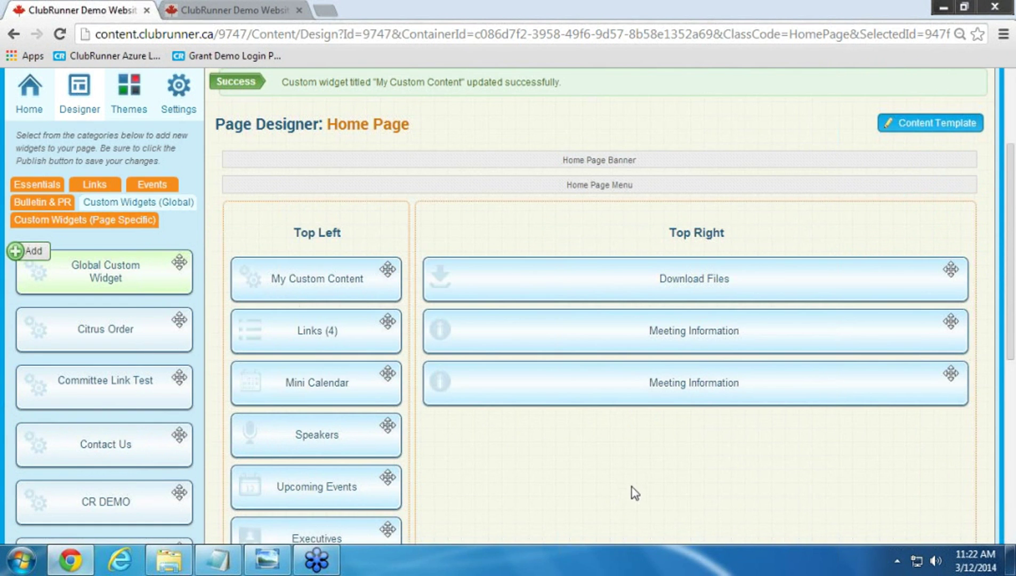
scroll(632, 485, "down", 3)
scroll(661, 487, "up", 2)
scroll(692, 479, "down", 2)
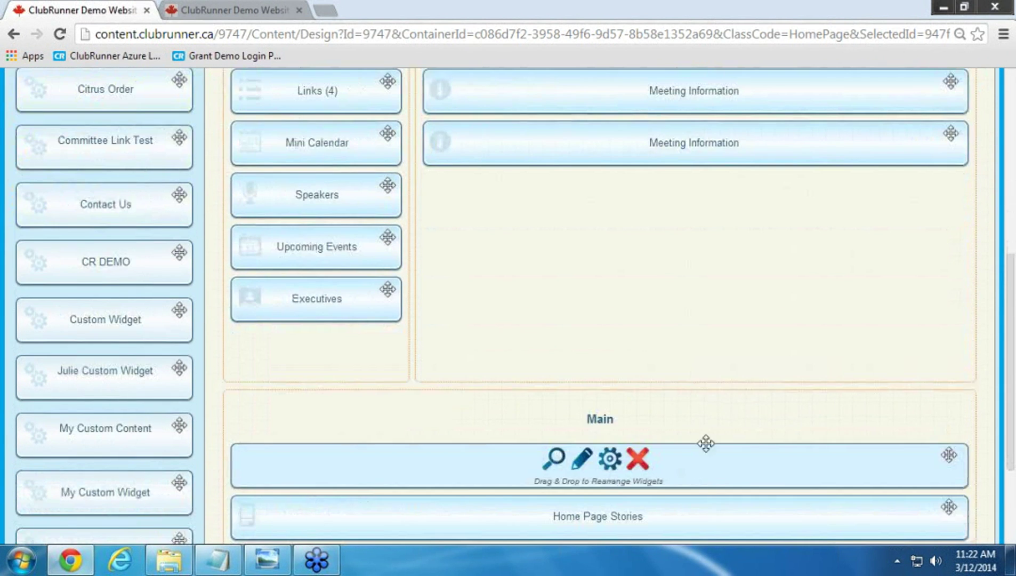
scroll(717, 389, "up", 1)
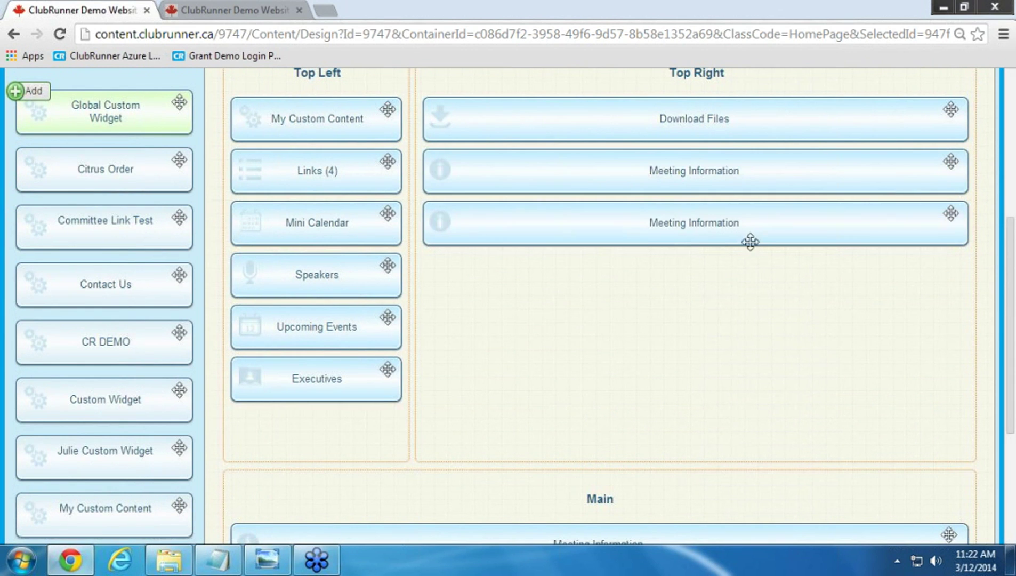
mouse_move(740, 224)
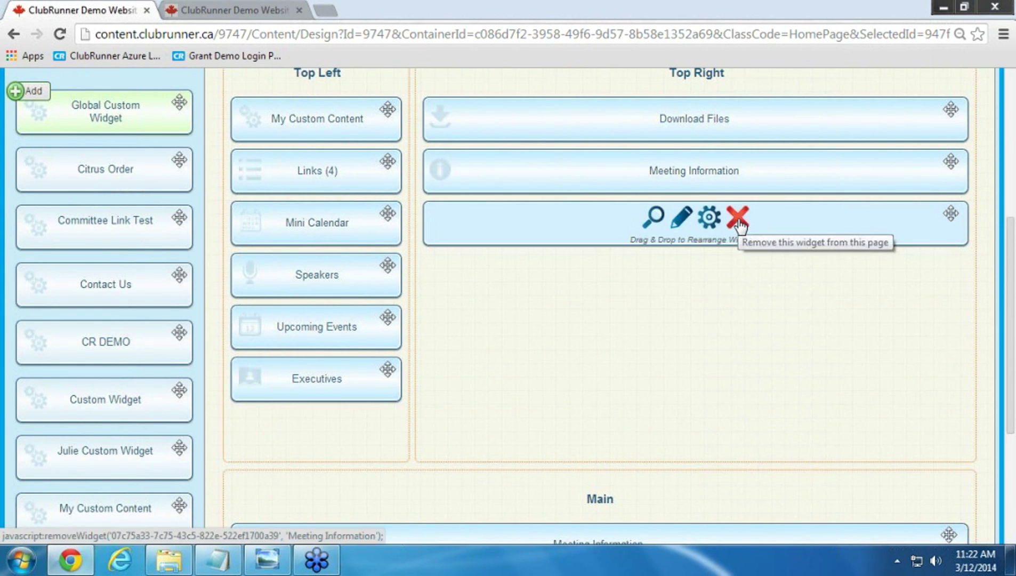
left_click(739, 218)
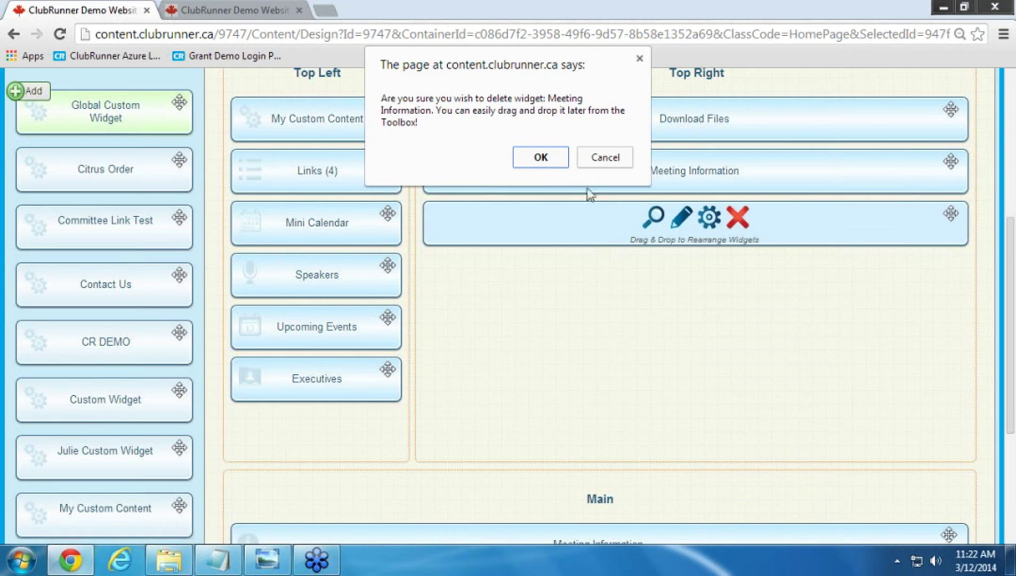
left_click(541, 158)
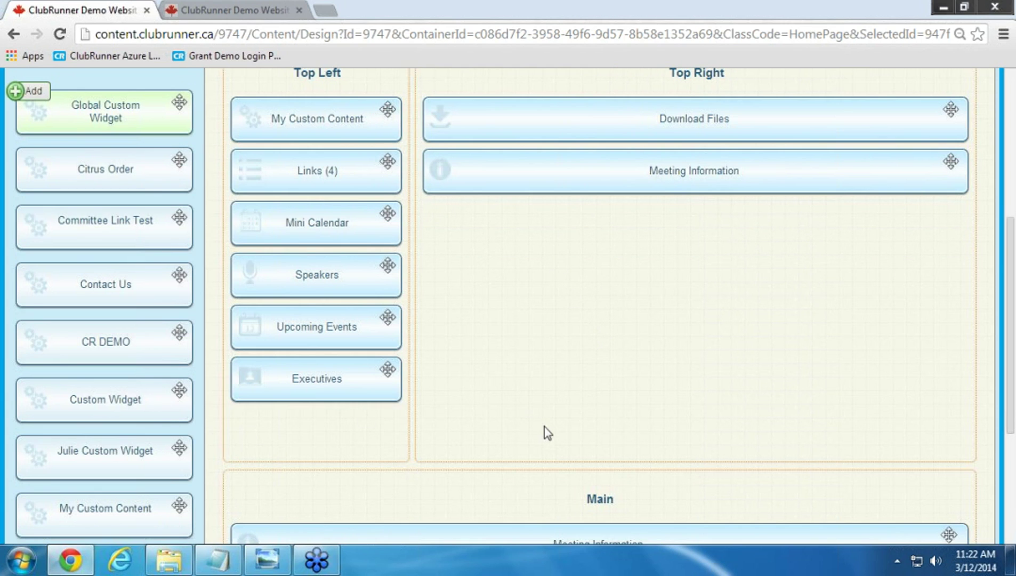
Open the content of the Home Page Stories widget in the Main section for editing
scroll(554, 433, "up", 2)
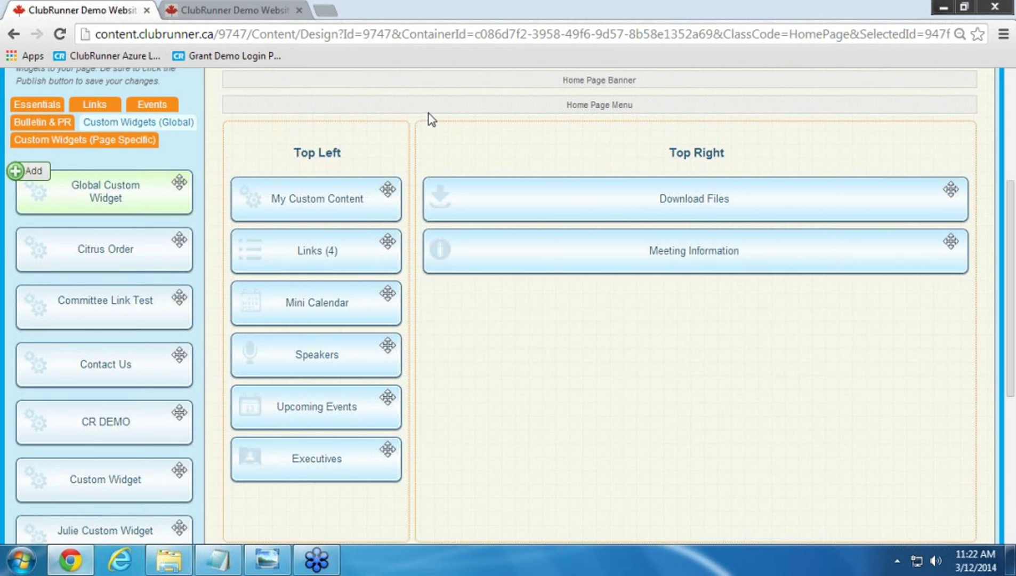
scroll(560, 335, "down", 5)
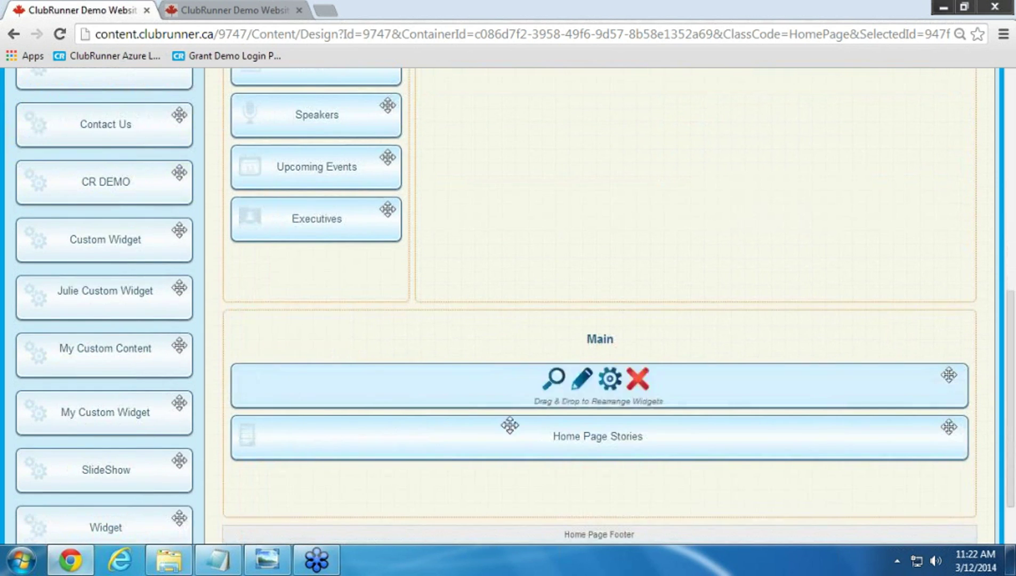
mouse_move(531, 432)
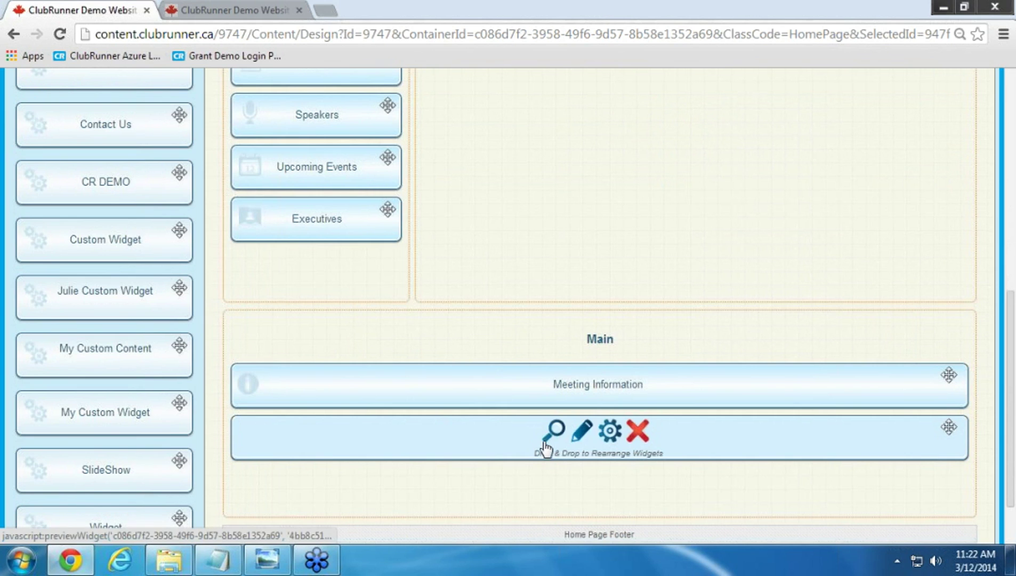
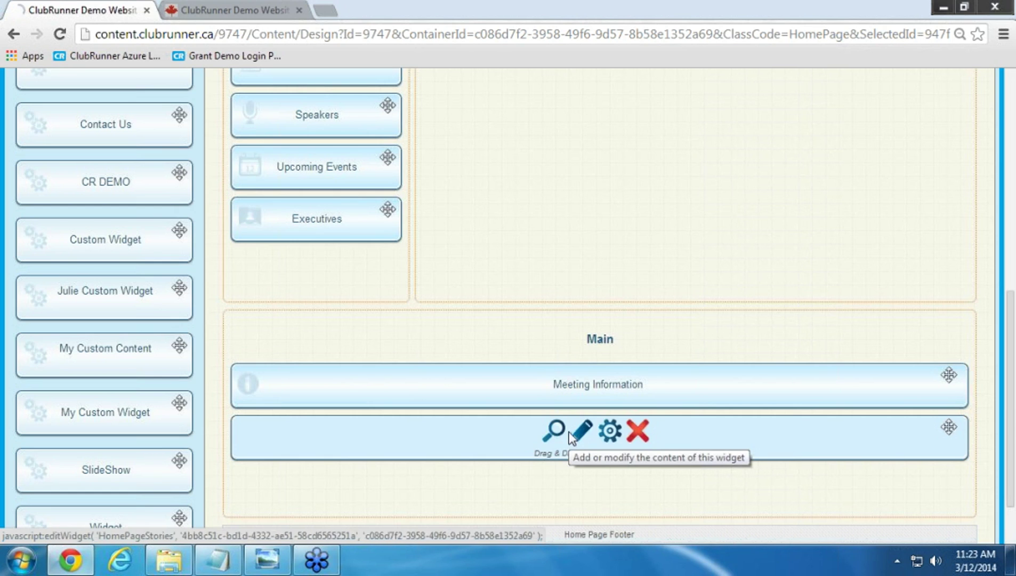
left_click(580, 435)
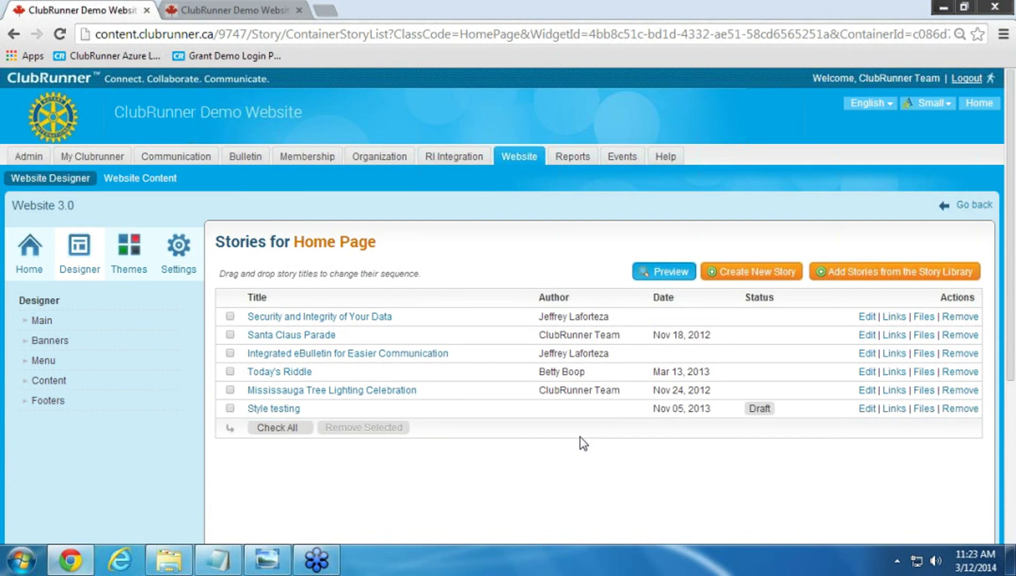
Remove the "Style testing" draft story from the home page stories
left_click(230, 407)
left_click(230, 389)
left_click(230, 390)
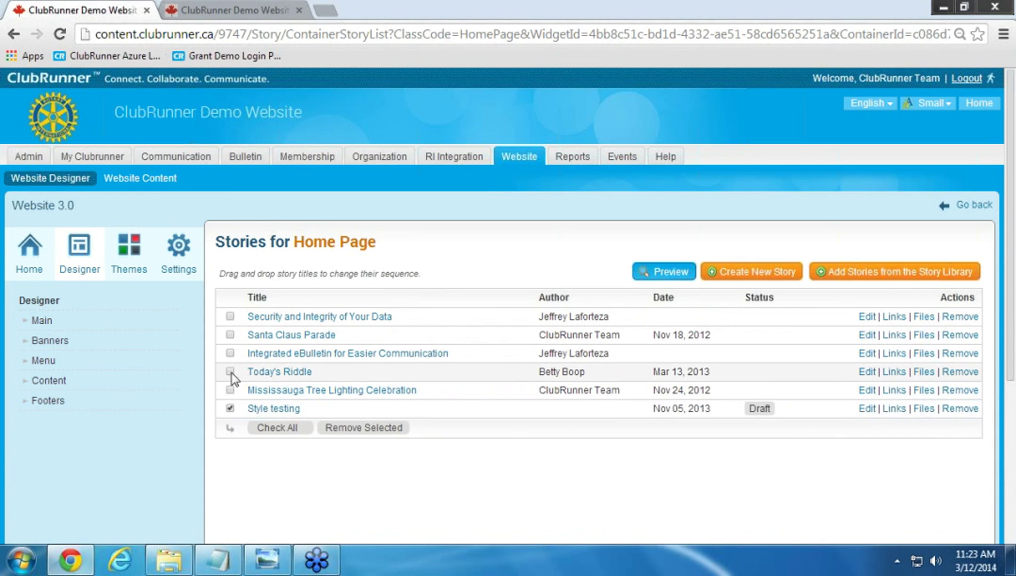
left_click(352, 432)
left_click(555, 165)
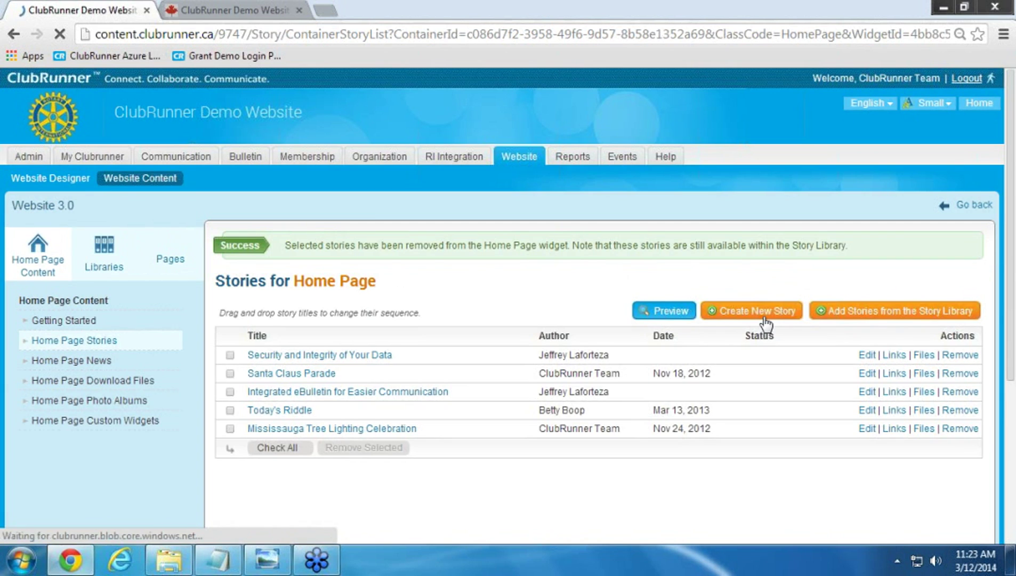
Add the stories "Happy Thanksgiving!", "Ribfest" and the first-listed "Hello" from the story library to the home page stories
left_click(899, 315)
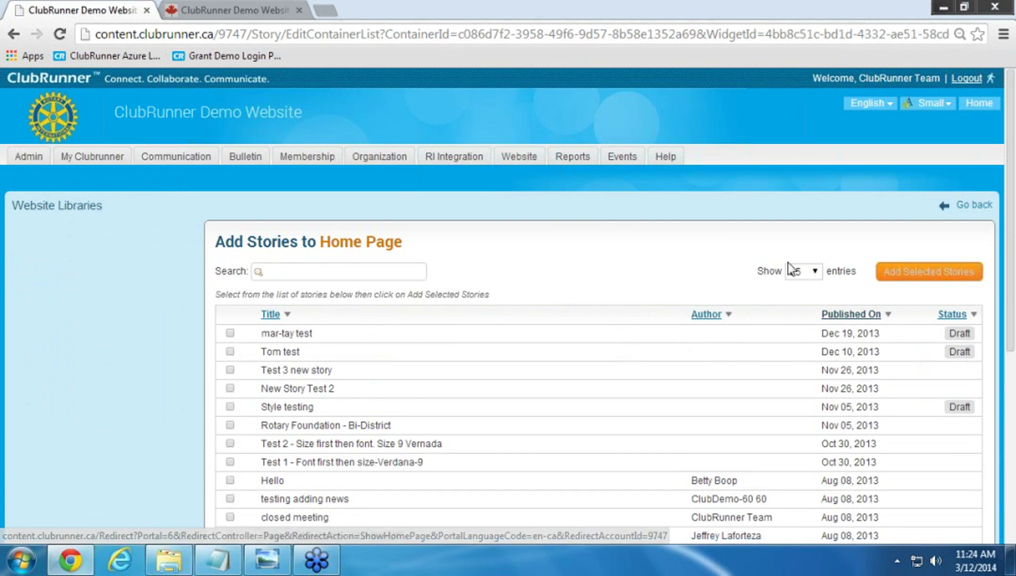
scroll(283, 331, "down", 3)
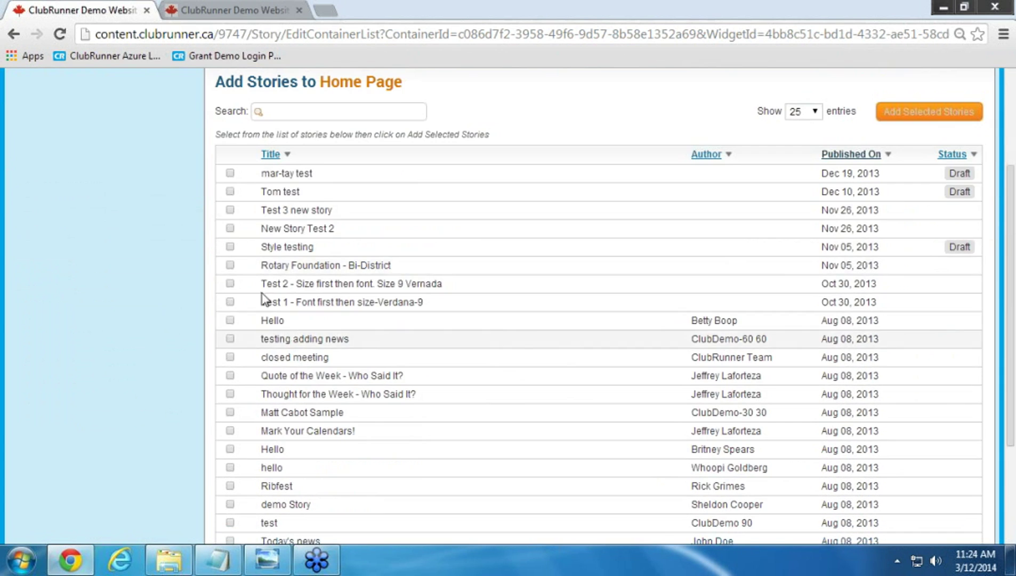
scroll(268, 426, "down", 3)
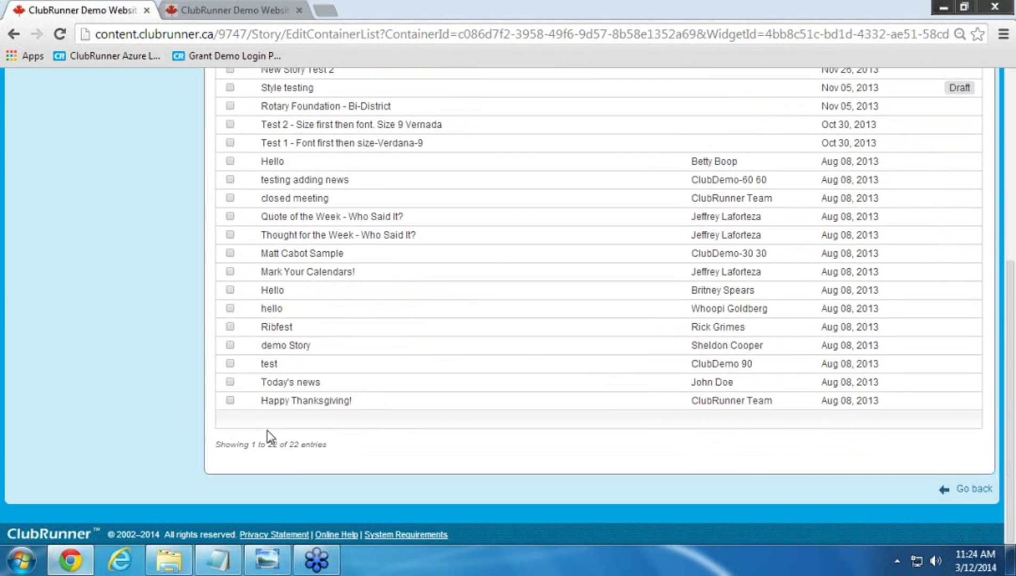
scroll(268, 435, "up", 2)
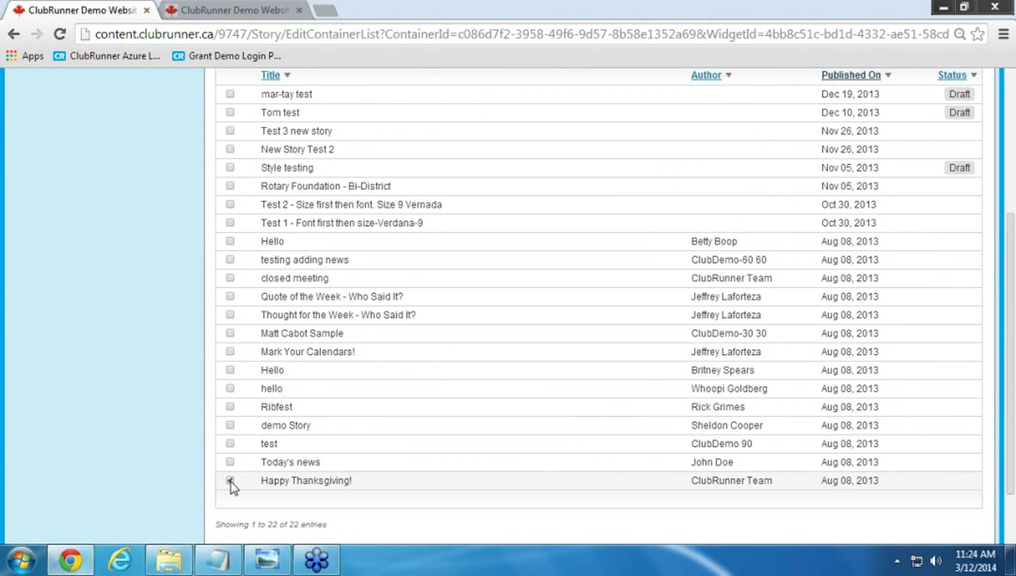
left_click(231, 481)
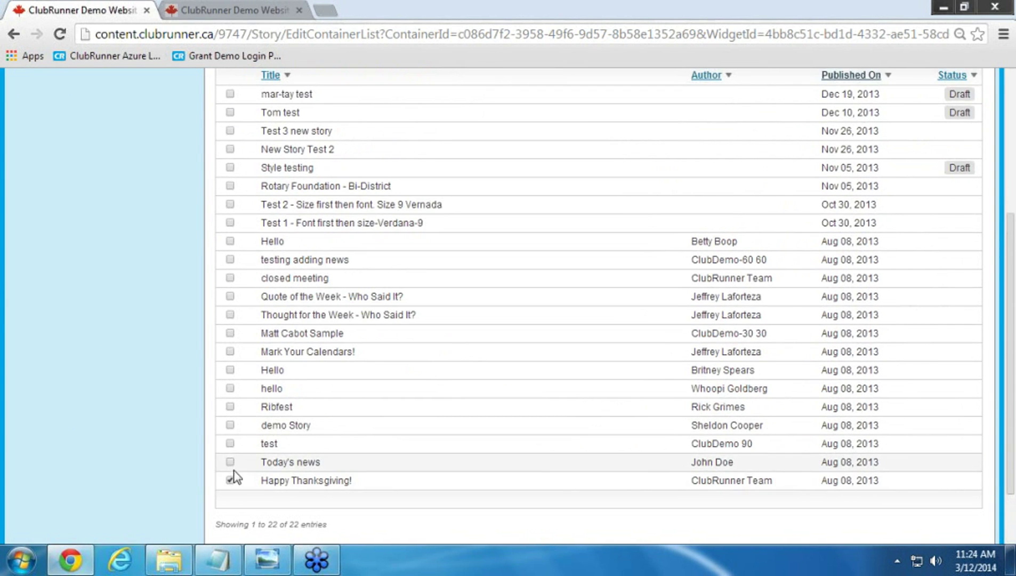
left_click(230, 406)
scroll(230, 320, "up", 3)
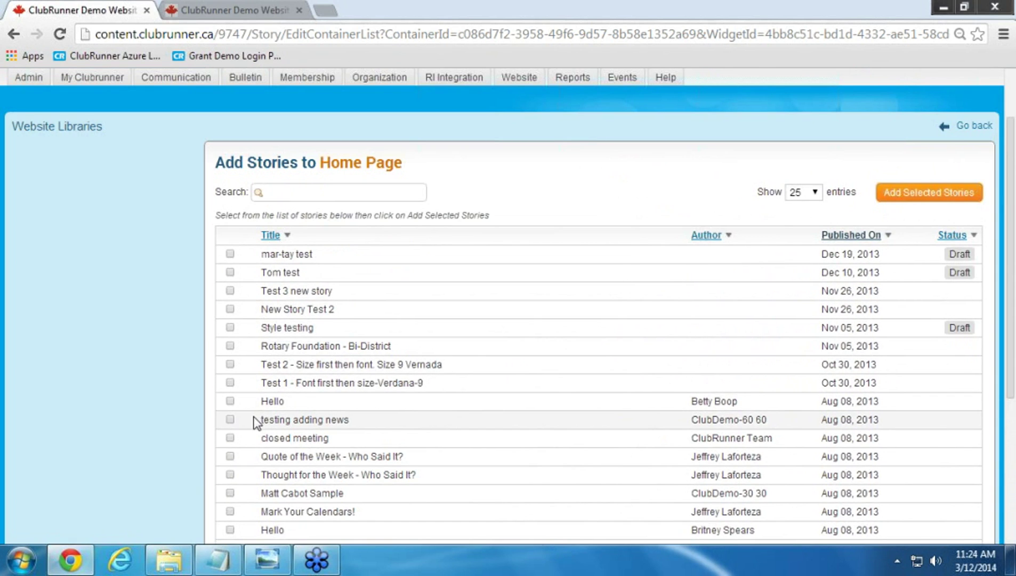
left_click(231, 401)
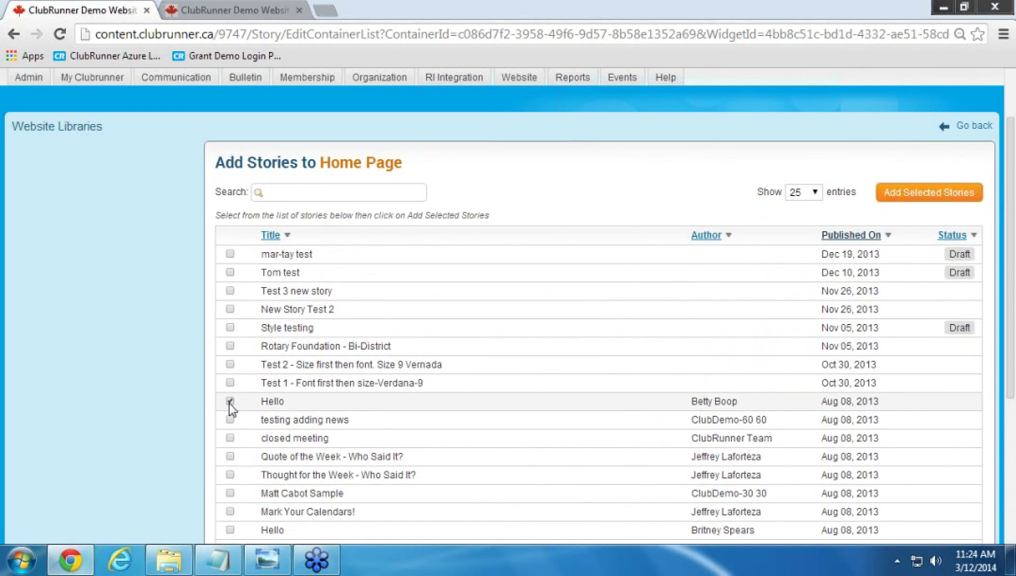
left_click(915, 197)
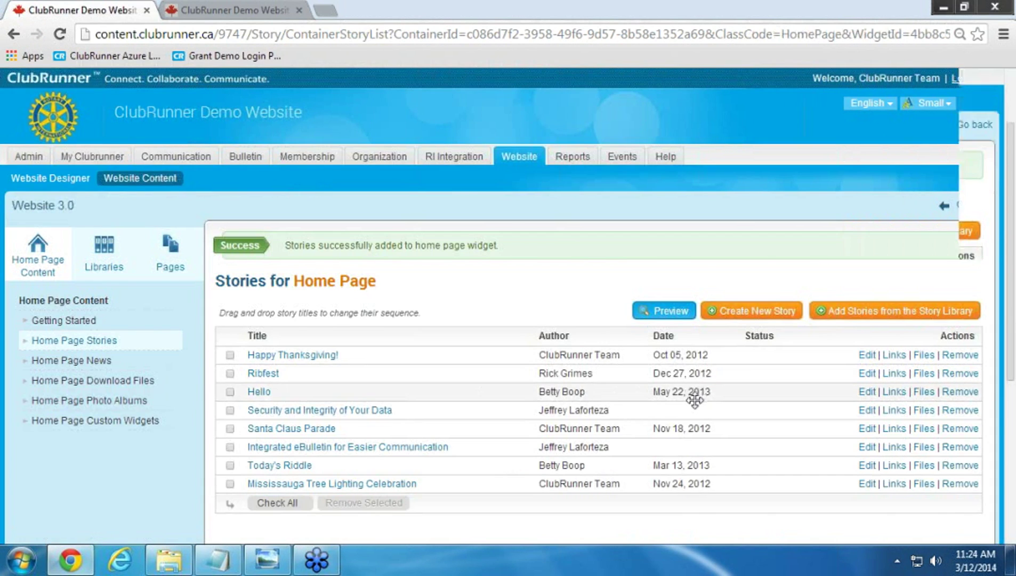
Reorder the home page stories: "Today's Riddle" first, "Hello" directly below "Santa Claus Parade", and "Happy Thanksgiving!" last
scroll(688, 405, "down", 3)
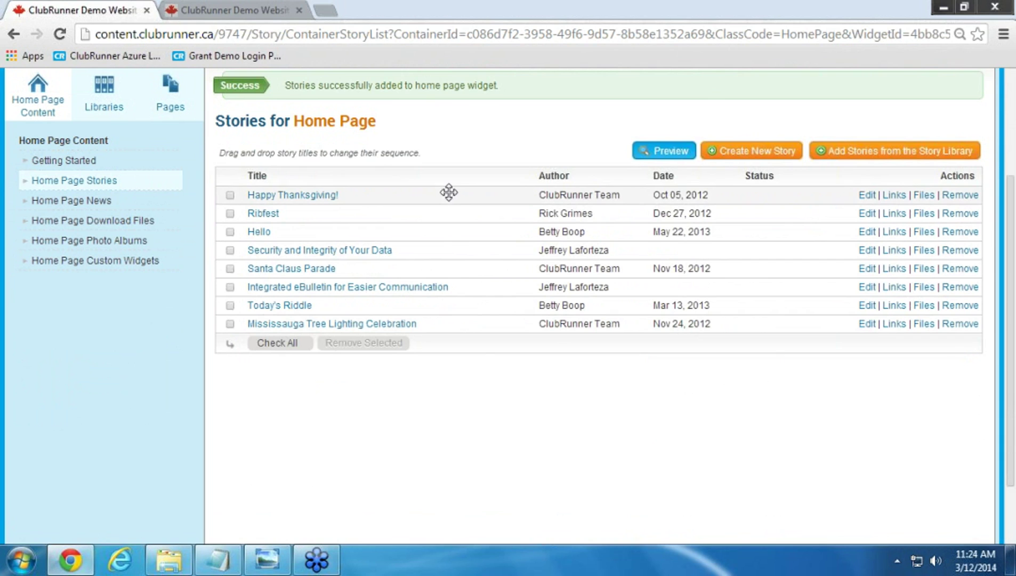
mouse_move(452, 194)
left_mouse_down()
mouse_move(460, 312)
mouse_move(453, 250)
mouse_move(467, 193)
left_mouse_up()
left_click_drag(463, 236, 480, 273)
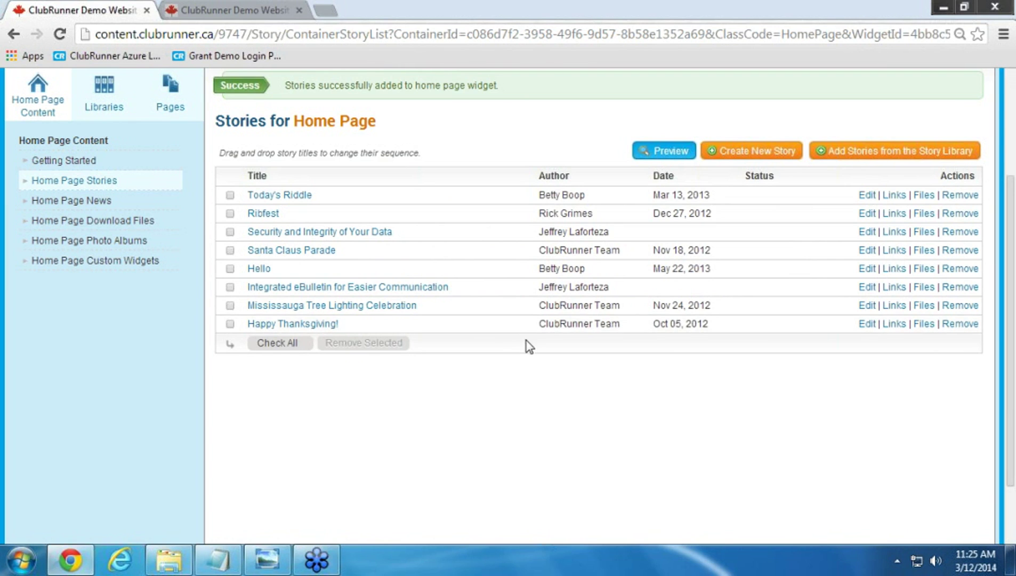
scroll(526, 346, "up", 2)
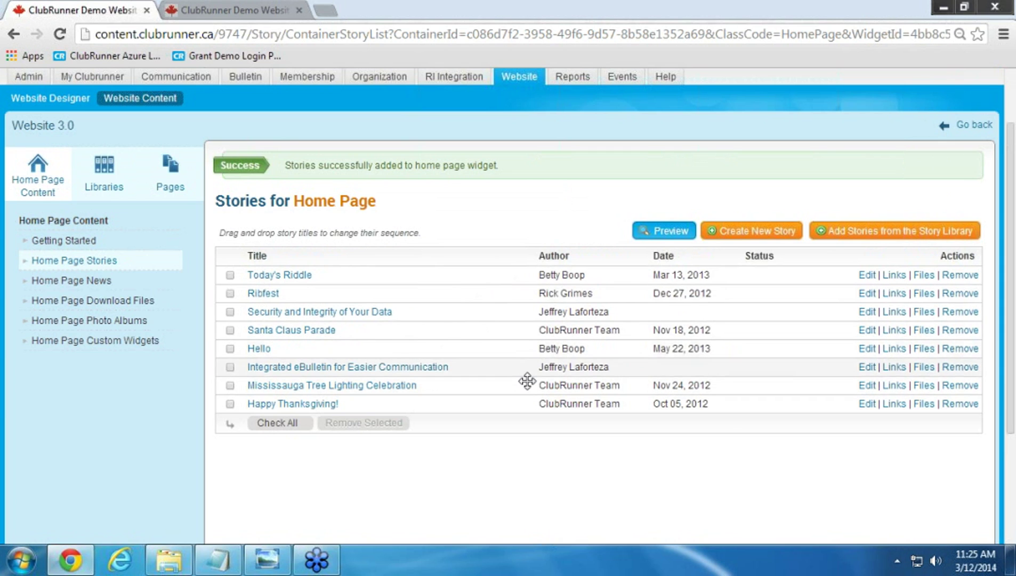
Return to the Version 3 Website Designer and open the home page's Content Section at its Main widgets
left_click(55, 106)
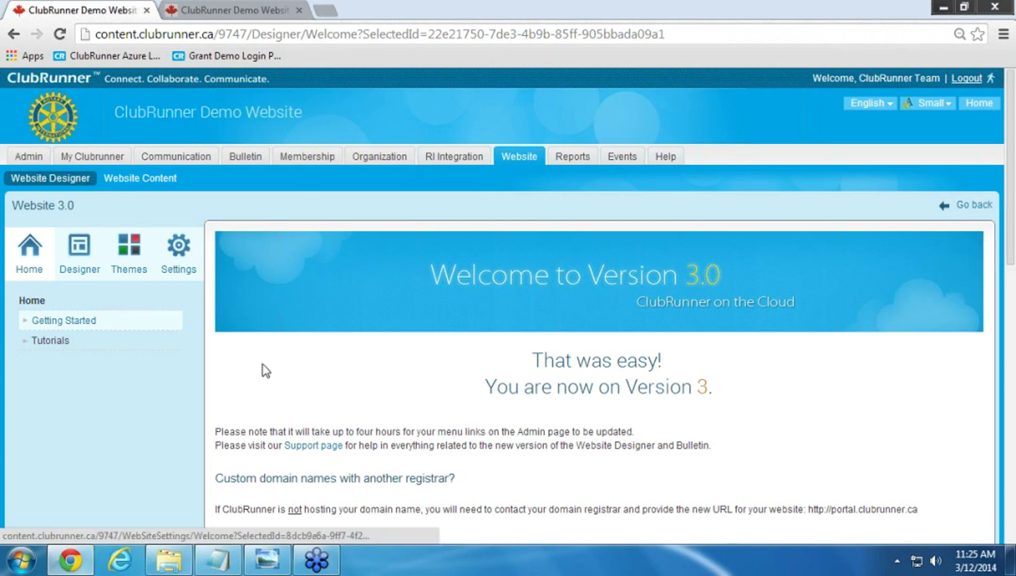
scroll(363, 393, "down", 5)
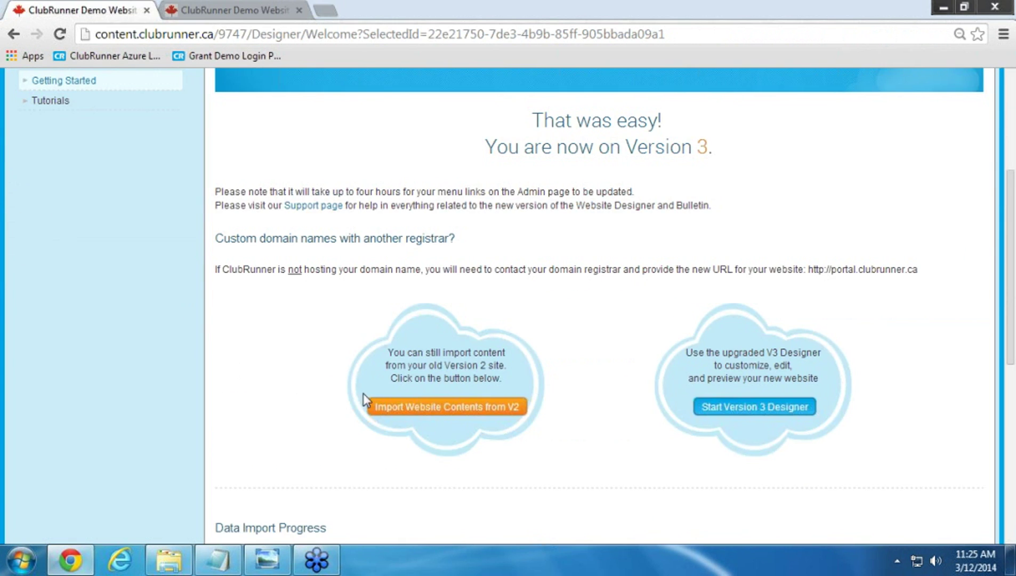
left_click(742, 415)
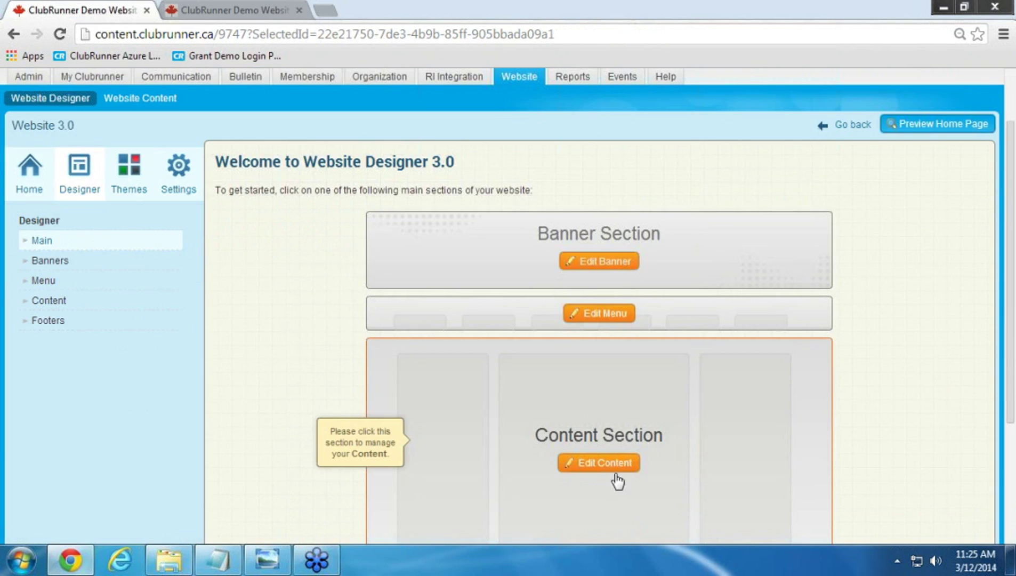
left_click(616, 475)
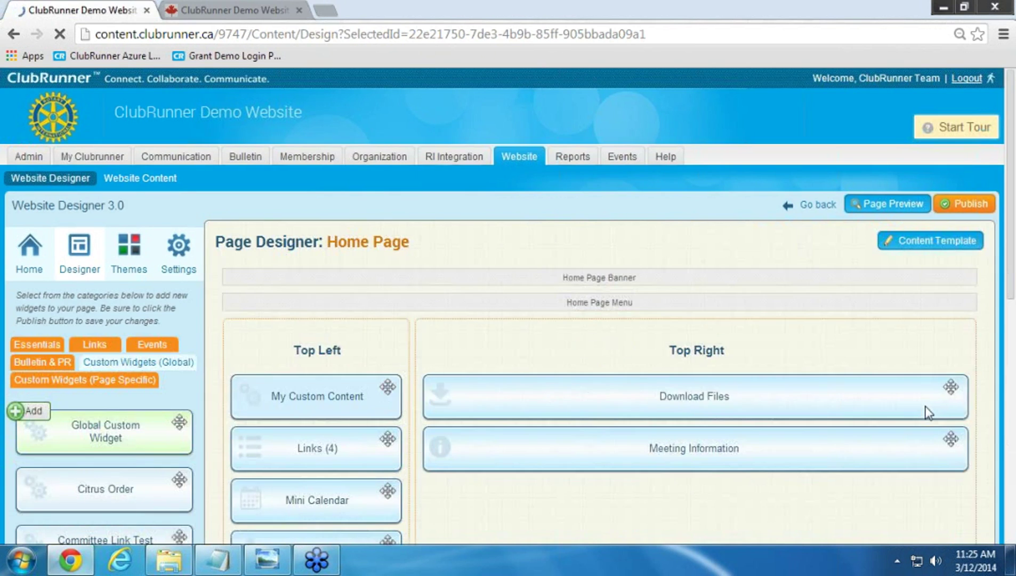
scroll(975, 335, "down", 3)
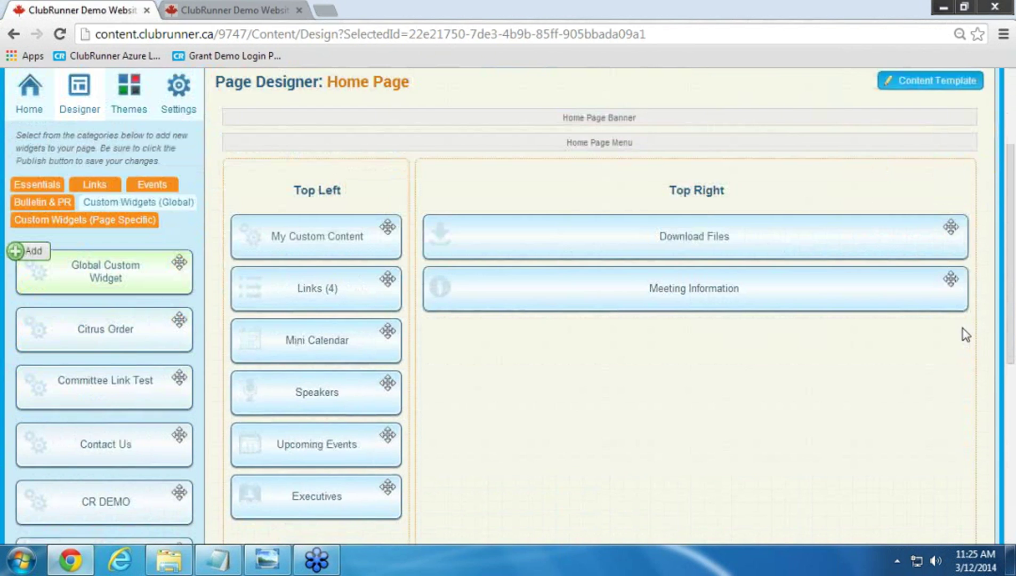
scroll(964, 334, "down", 3)
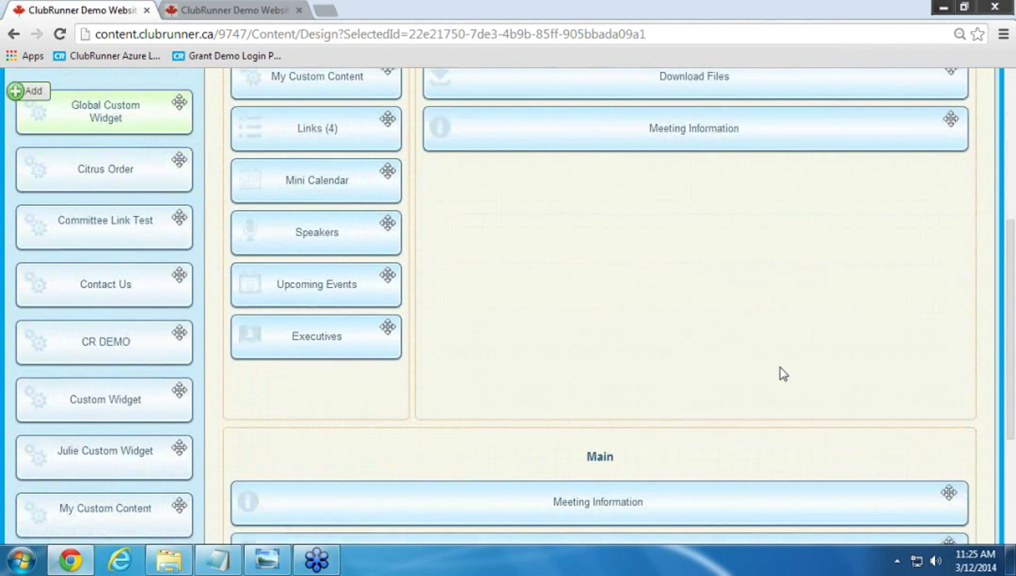
scroll(774, 368, "down", 2)
scroll(777, 366, "up", 3)
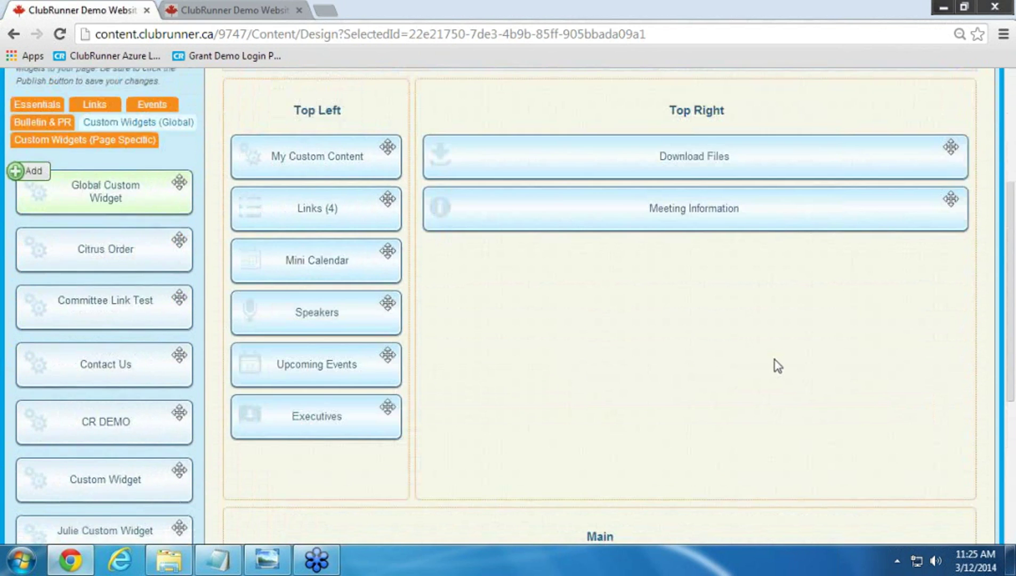
scroll(778, 366, "down", 4)
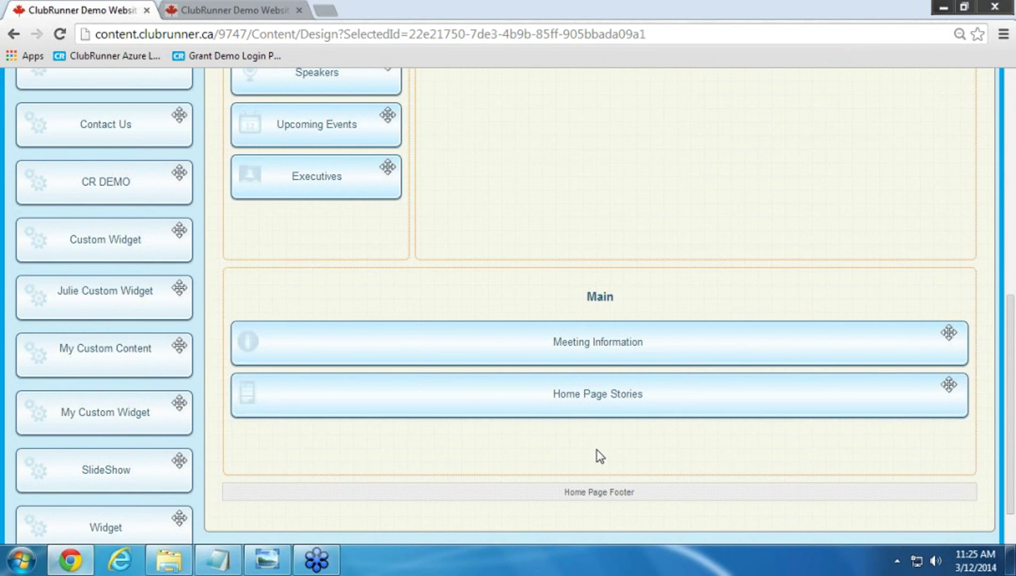
Examine how the Home Page Stories section is presented on the live club website
left_click(256, 6)
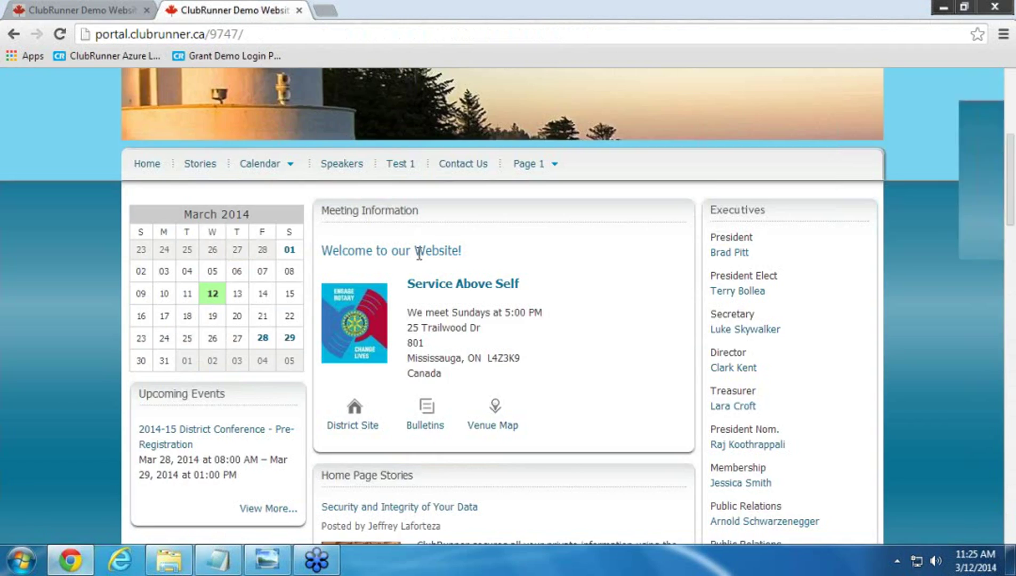
scroll(420, 251, "down", 5)
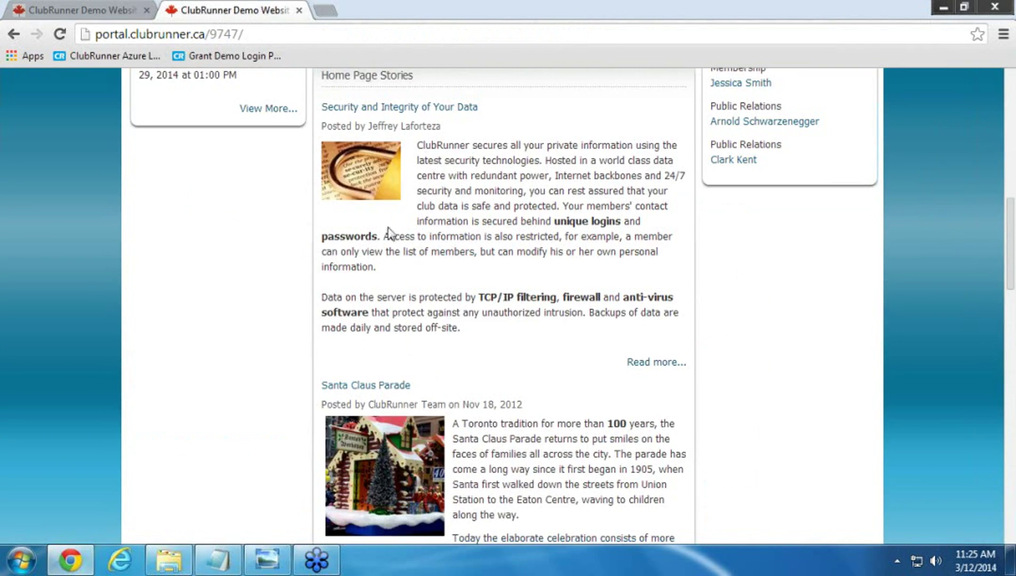
scroll(322, 211, "up", 3)
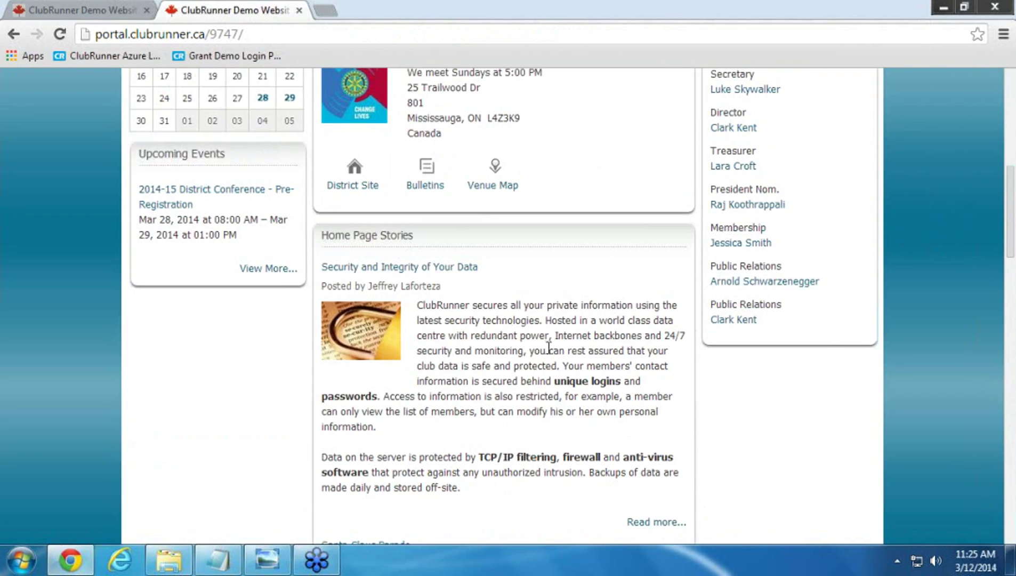
Open the properties of the Home Page Stories widget in the designer's Main section and enable showing its title
left_click(88, 15)
mouse_move(573, 395)
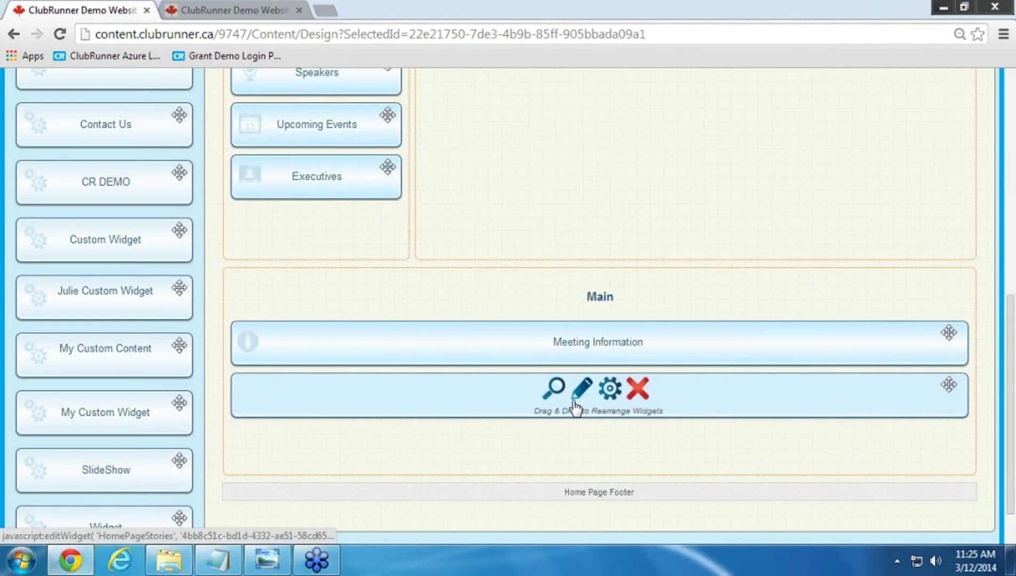
left_click(610, 389)
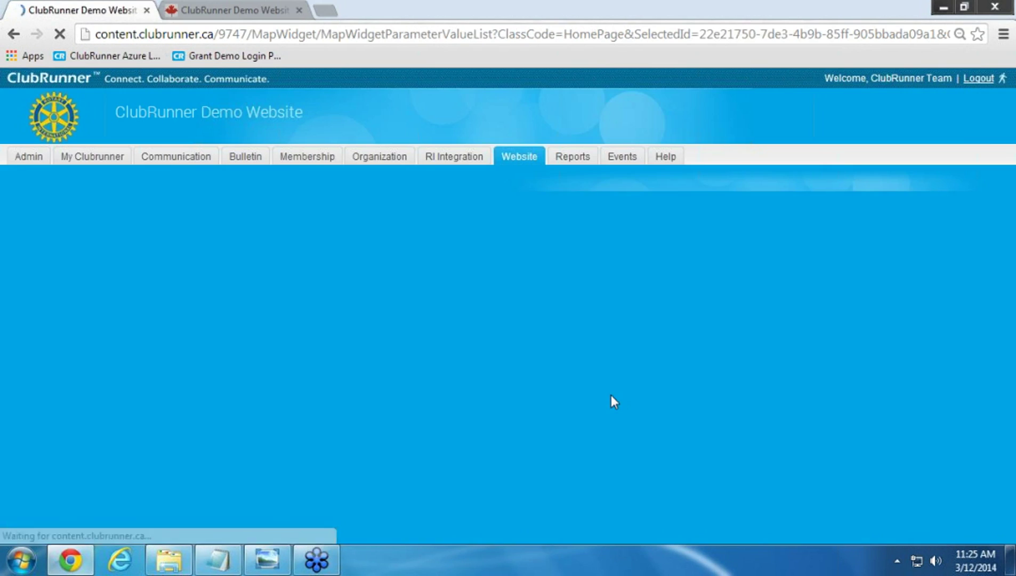
scroll(733, 394, "down", 3)
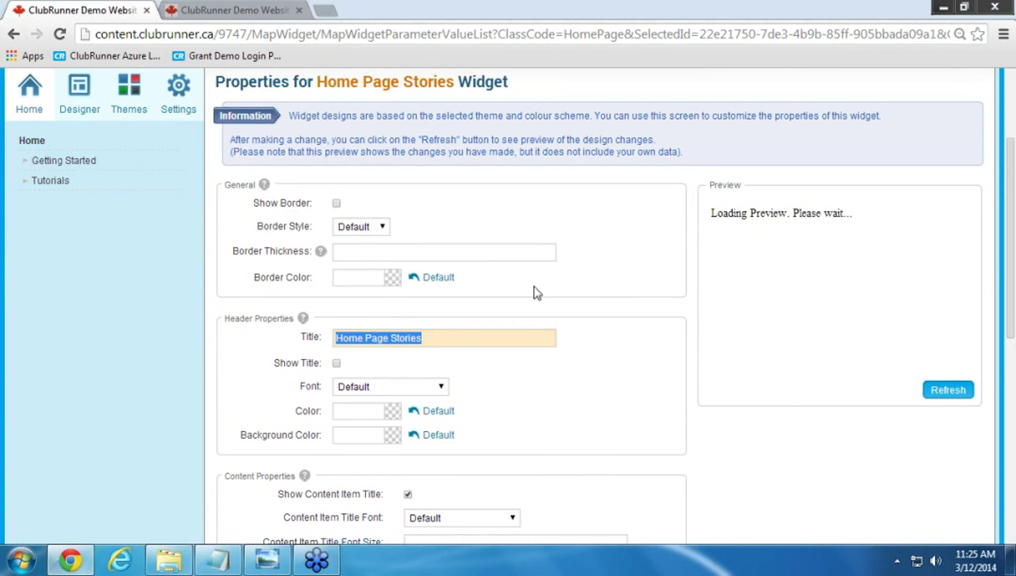
left_click(336, 363)
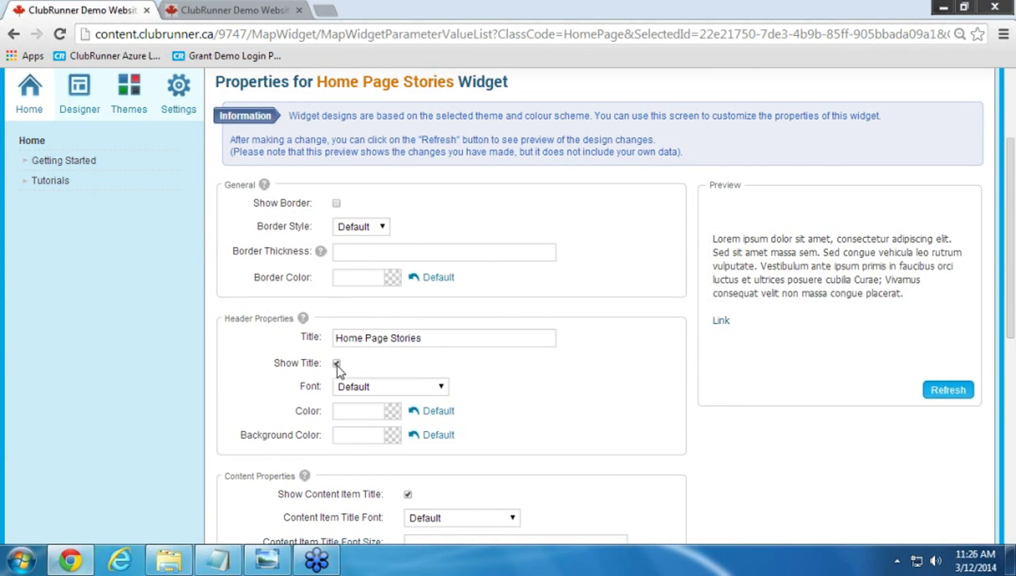
Set the content item title font size of the Home Page Stories widget to 20px
scroll(336, 367, "down", 2)
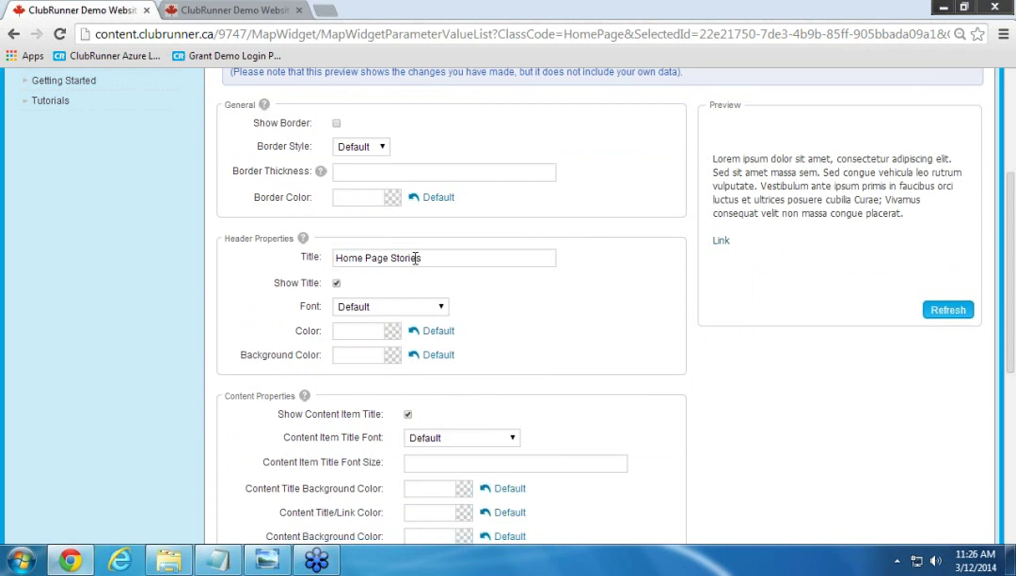
scroll(525, 346, "down", 3)
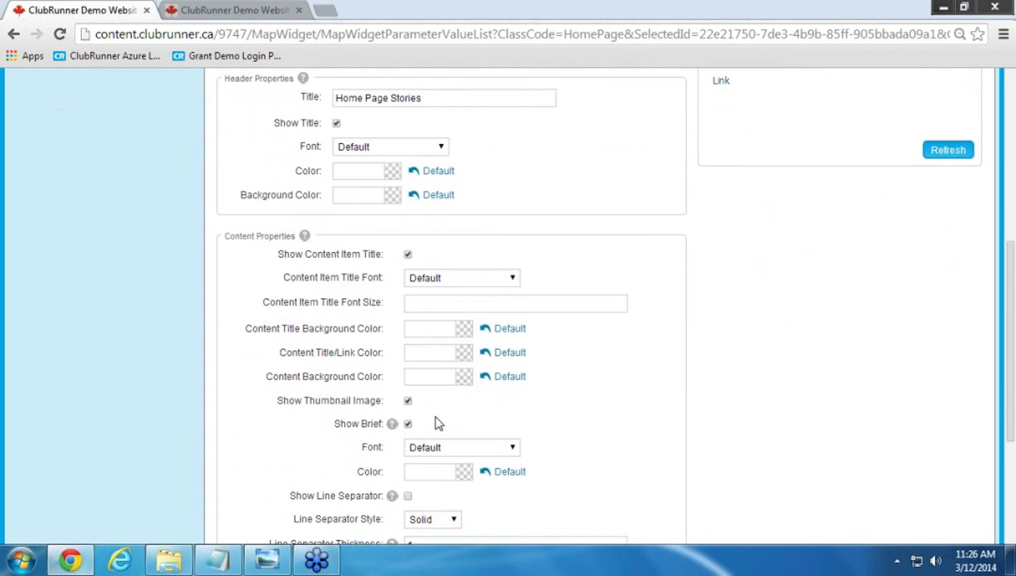
scroll(436, 422, "down", 1)
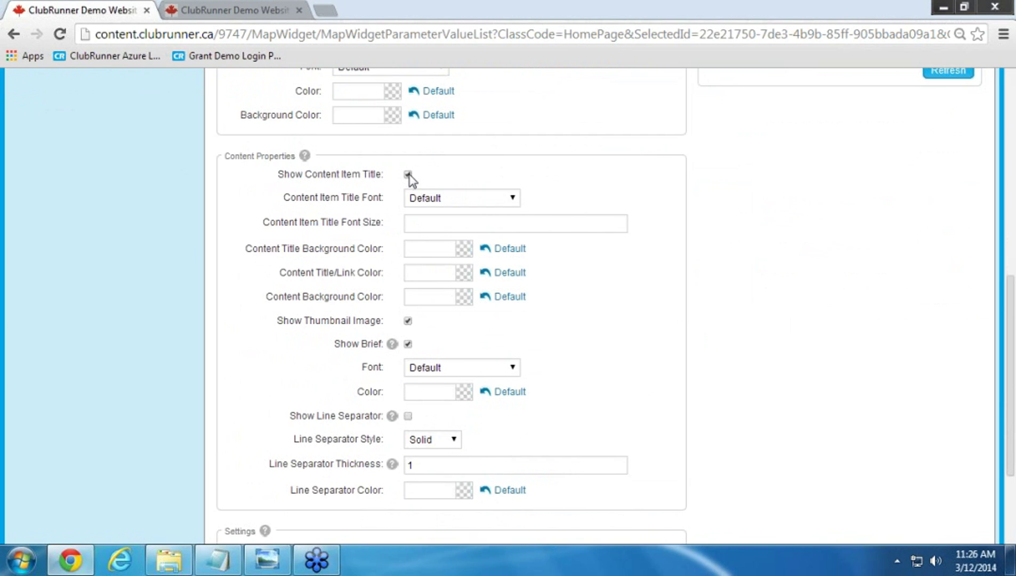
left_click(445, 231)
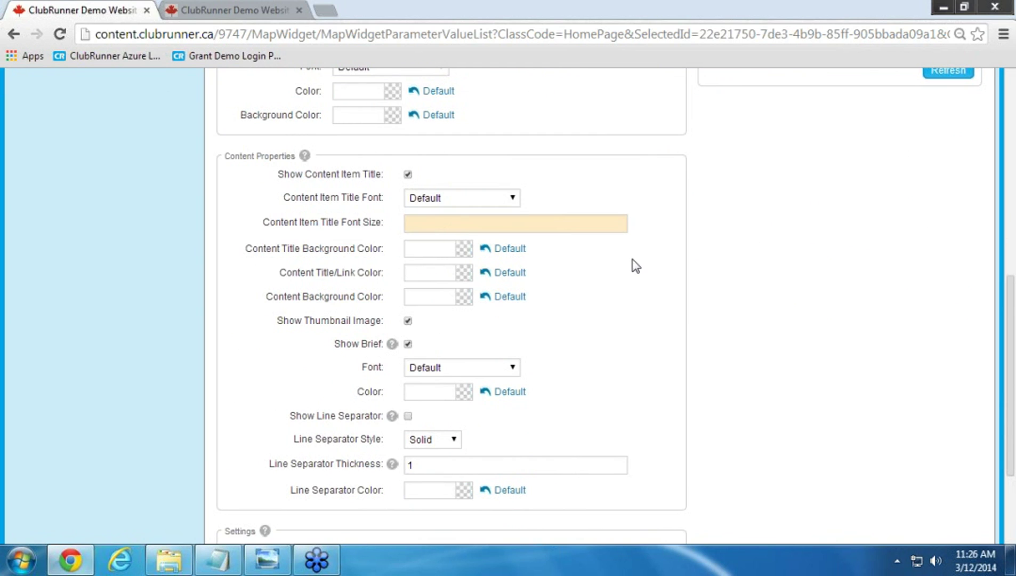
type("20px")
Set the header background color of the Home Page Stories widget to the bright red #e62020
scroll(474, 258, "up", 3)
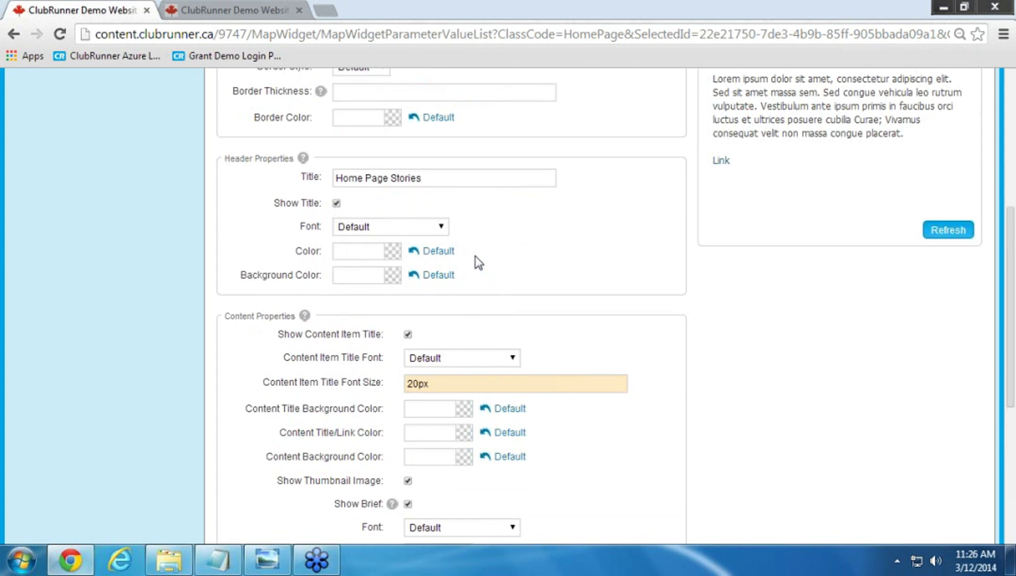
scroll(478, 262, "up", 2)
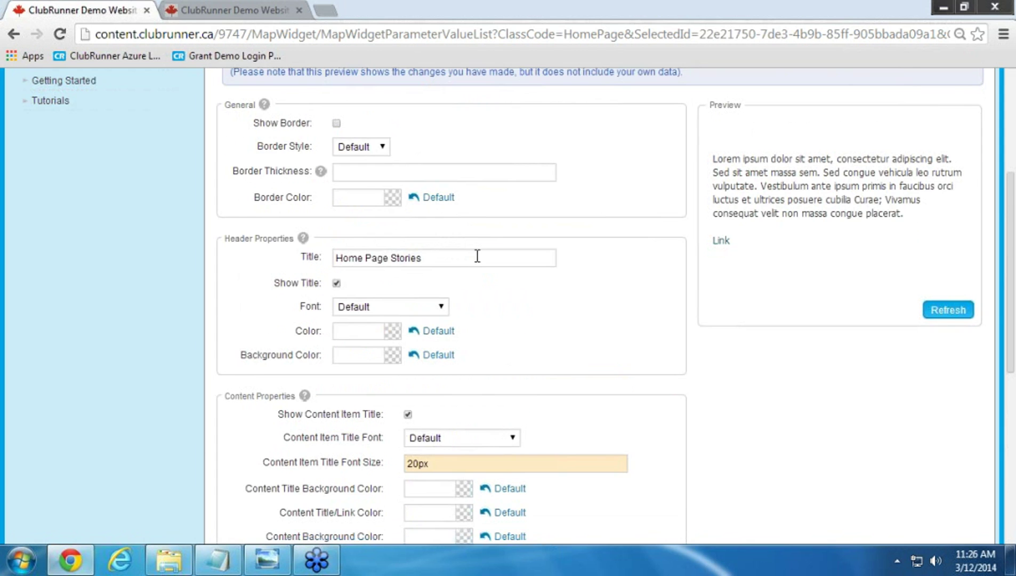
left_click(395, 356)
left_click(417, 407)
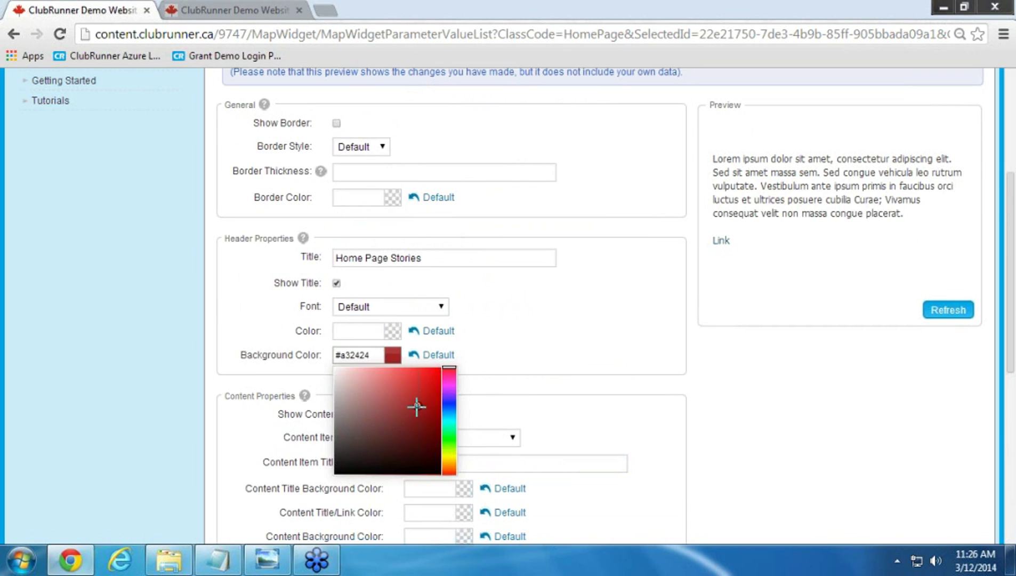
left_click(424, 382)
left_click(427, 379)
left_click(539, 356)
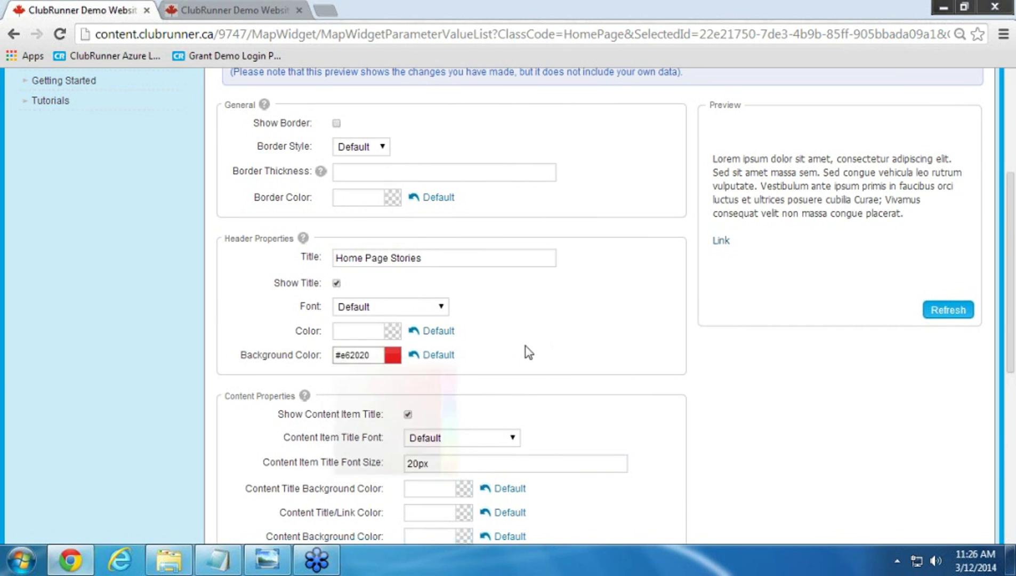
Set the header font of the Home Page Stories widget to Impact
left_click(394, 331)
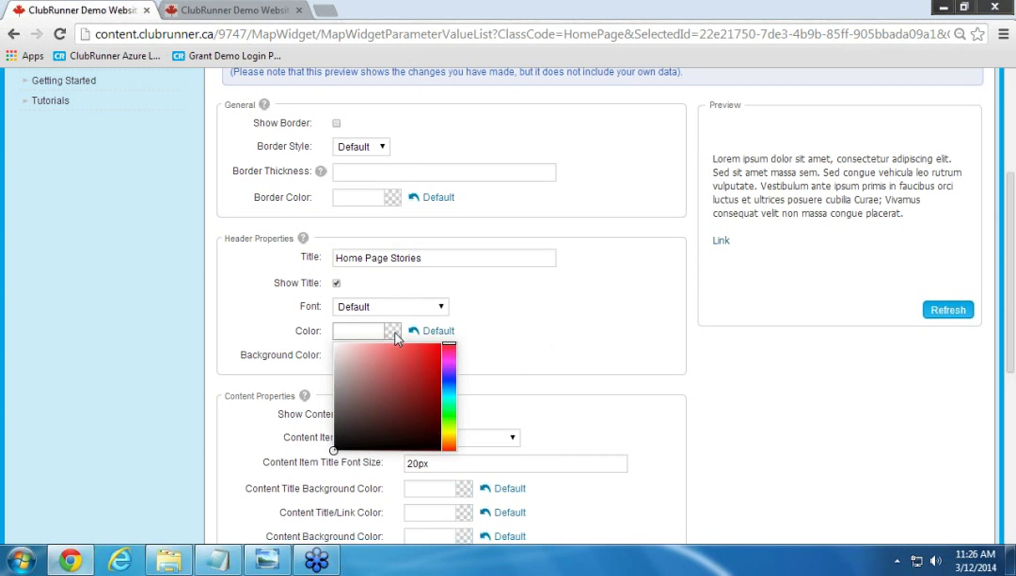
left_click(527, 321)
left_click(440, 308)
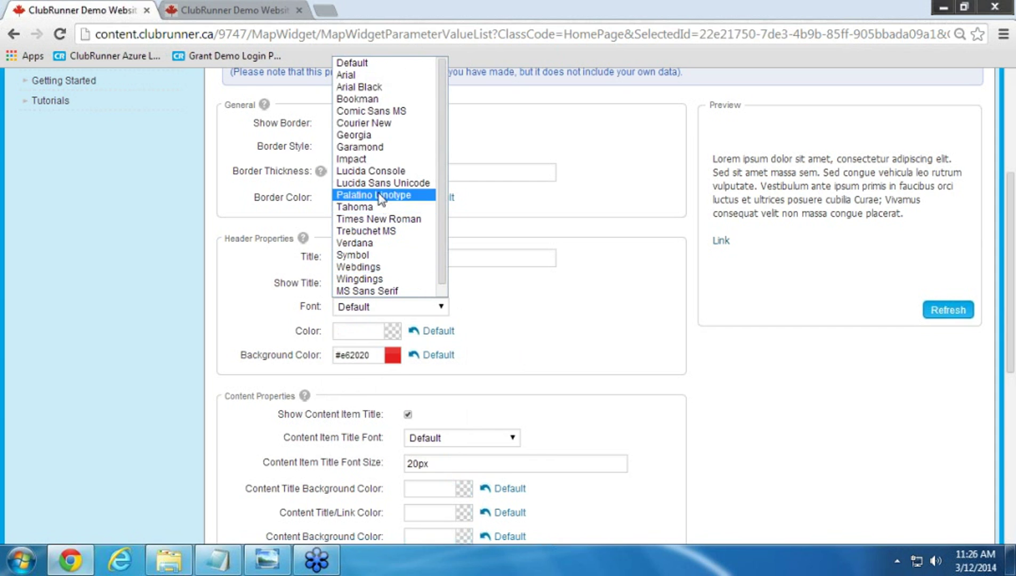
left_click(376, 161)
Enable the line separator for the Home Page Stories content and save the widget's properties
scroll(597, 358, "down", 5)
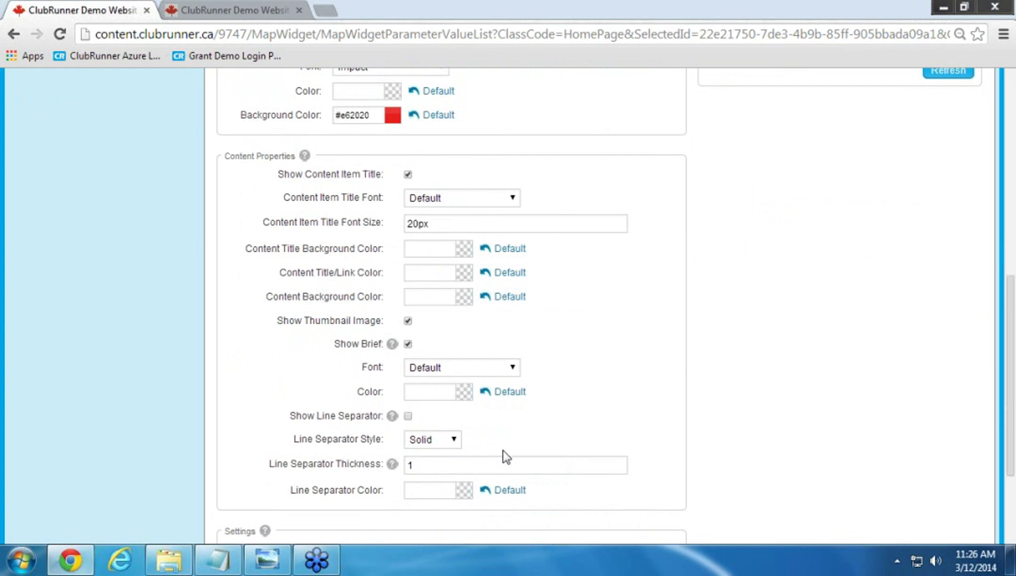
left_click(409, 416)
scroll(669, 416, "down", 3)
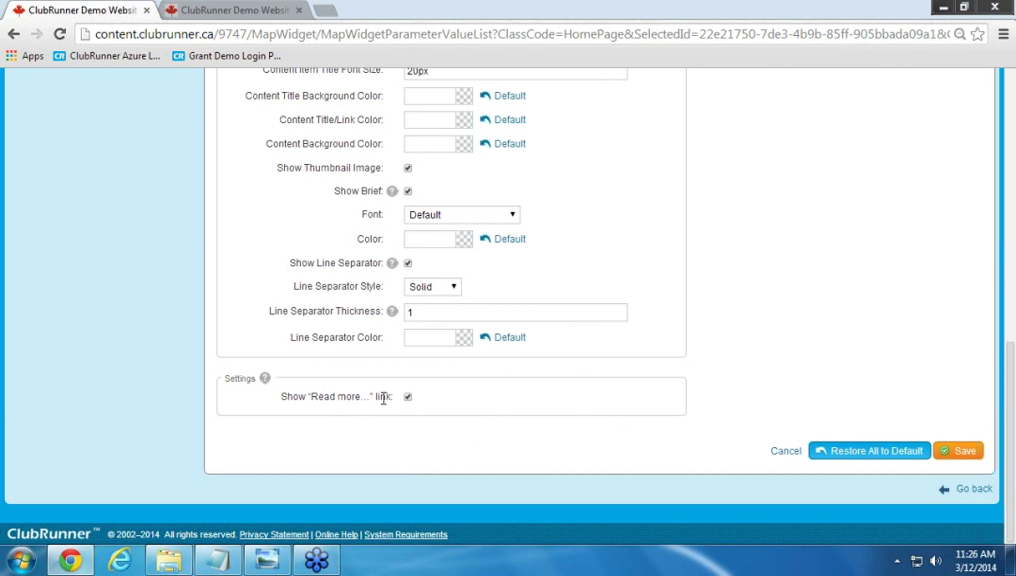
left_click(966, 458)
left_click(550, 133)
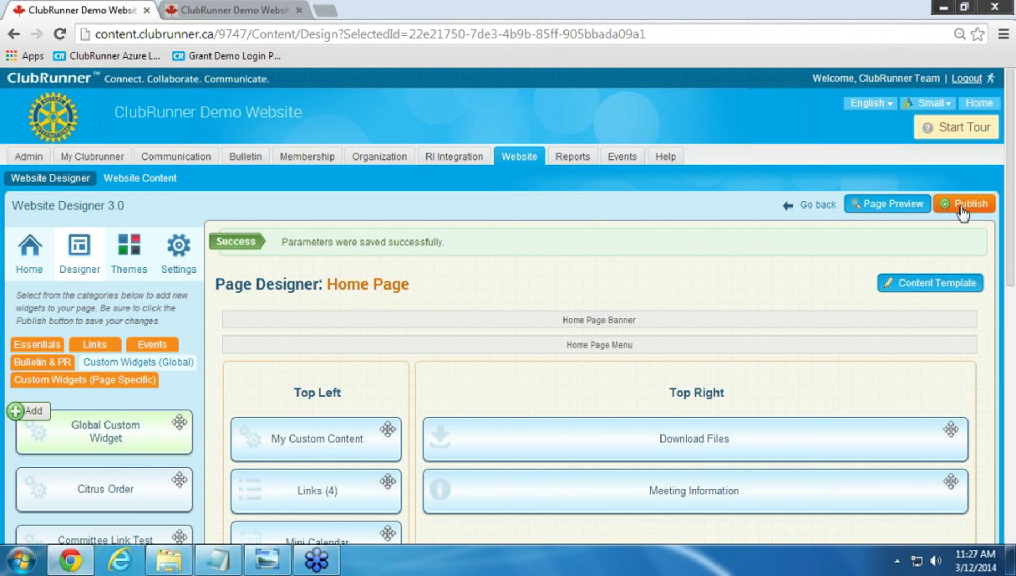
Preview the draft home page and examine the header of the Home Page Stories section
left_click(895, 204)
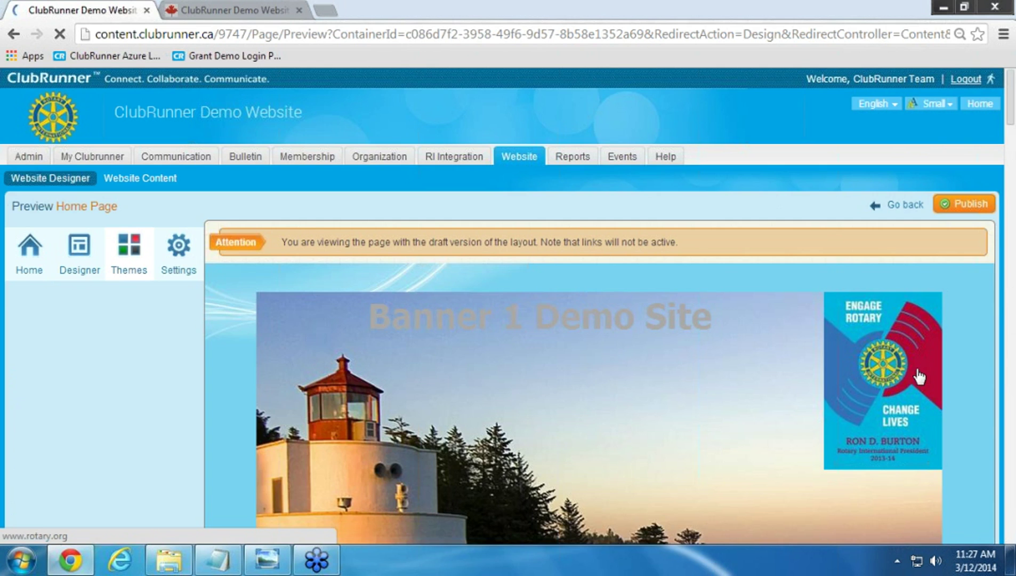
scroll(987, 310, "down", 6)
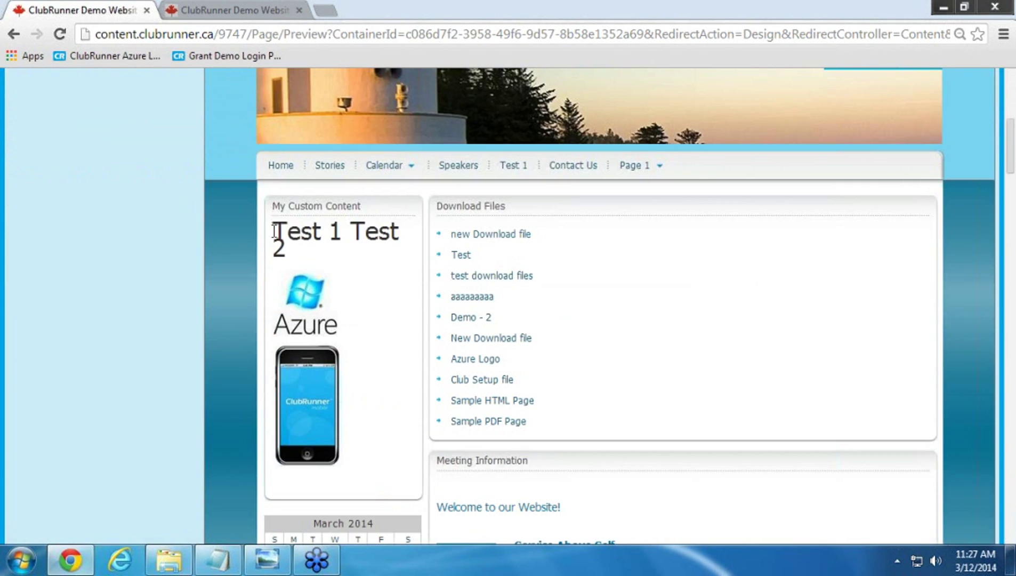
scroll(719, 400, "down", 4)
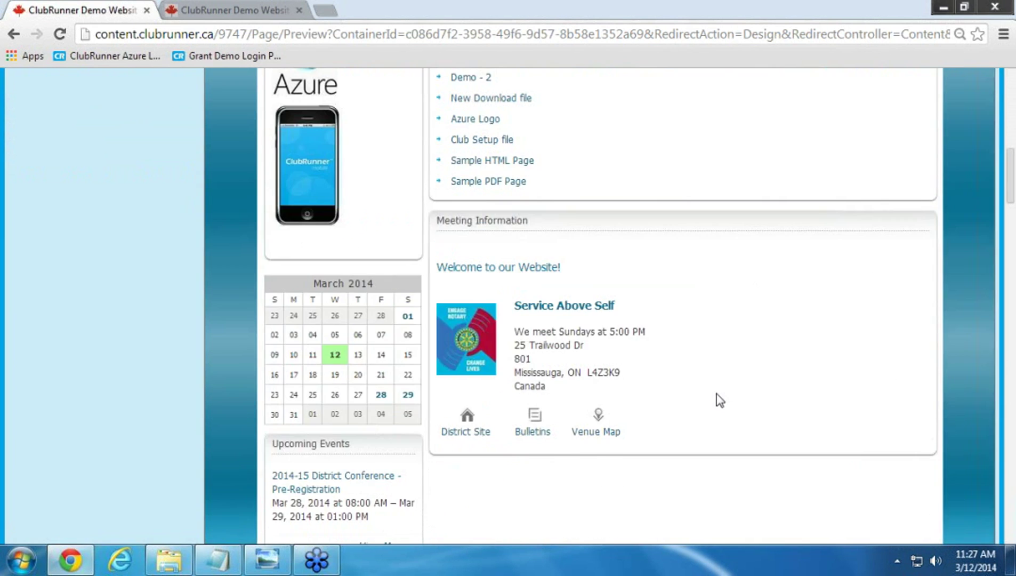
scroll(719, 400, "up", 3)
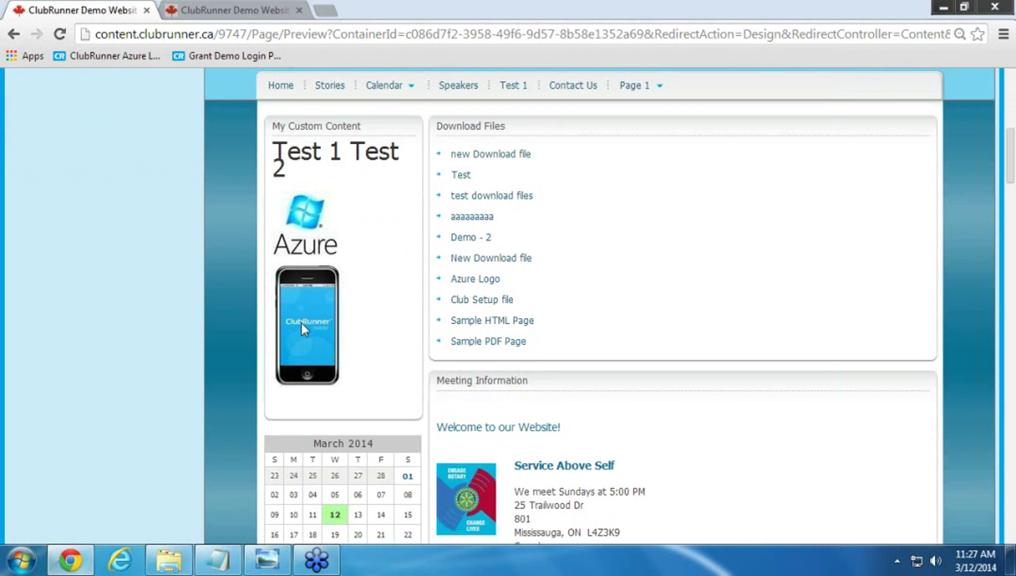
scroll(698, 429, "down", 4)
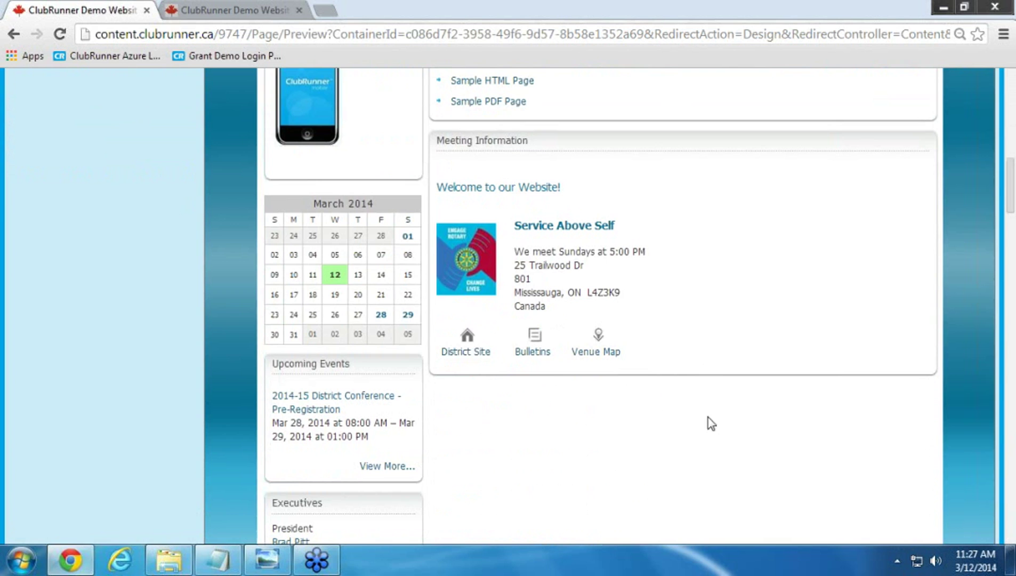
scroll(715, 432, "down", 10)
scroll(717, 436, "down", 3)
left_click_drag(275, 314, 370, 315)
left_click(418, 316)
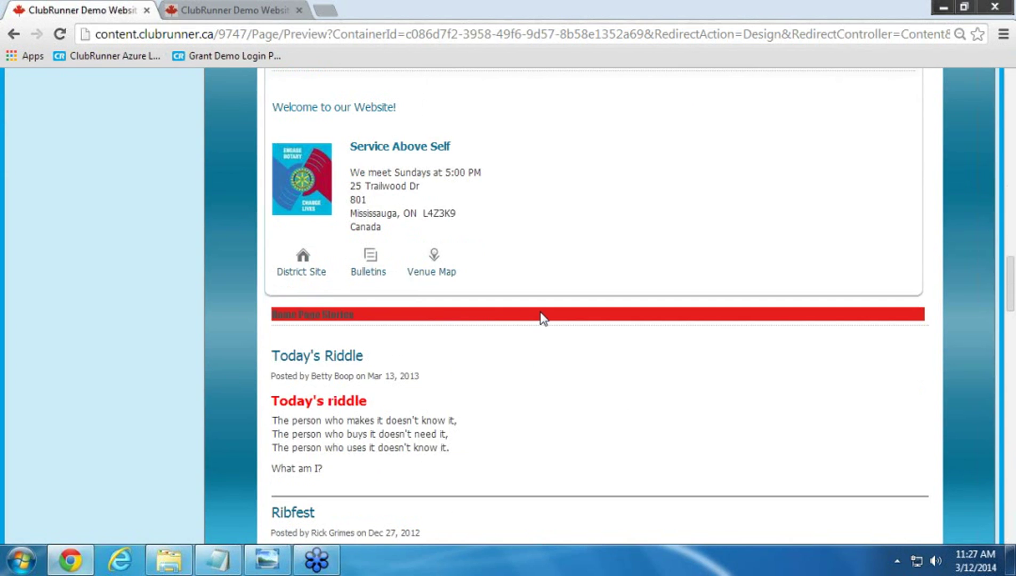
Examine the story titles and separator lines throughout the previewed Home Page Stories and return to the page designer
scroll(541, 317, "down", 1)
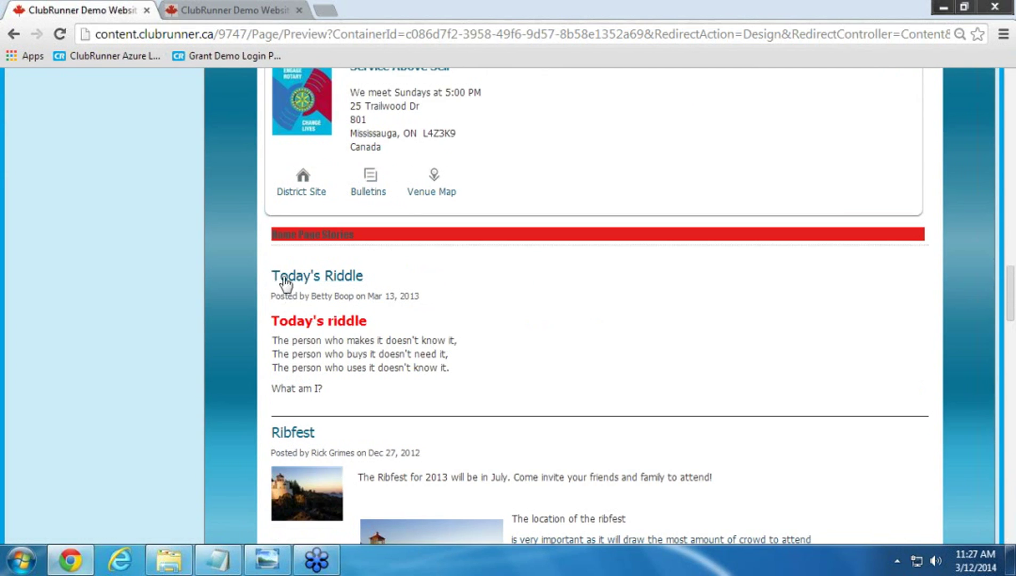
left_click_drag(284, 278, 376, 274)
scroll(559, 333, "down", 1)
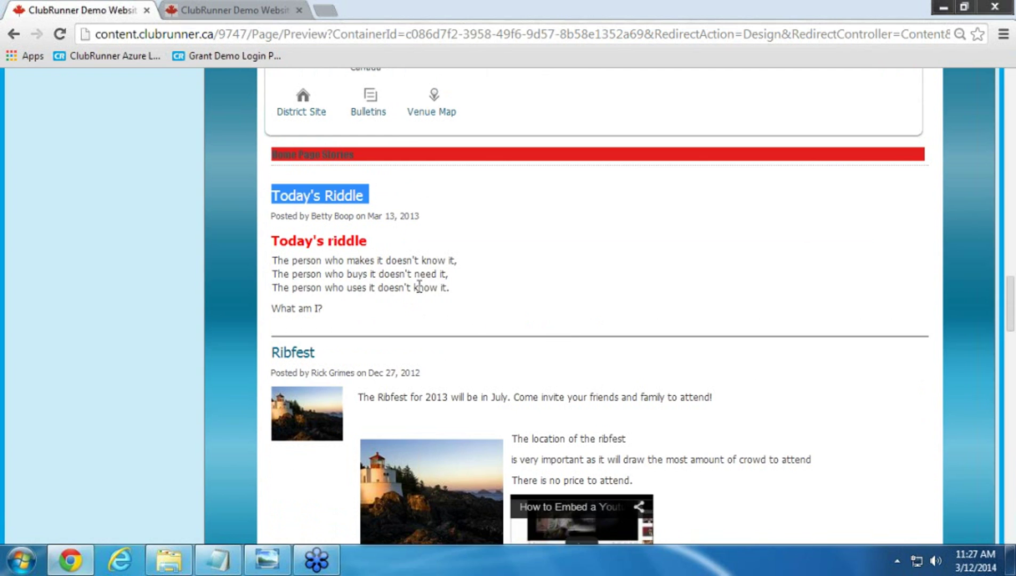
scroll(528, 299, "down", 1)
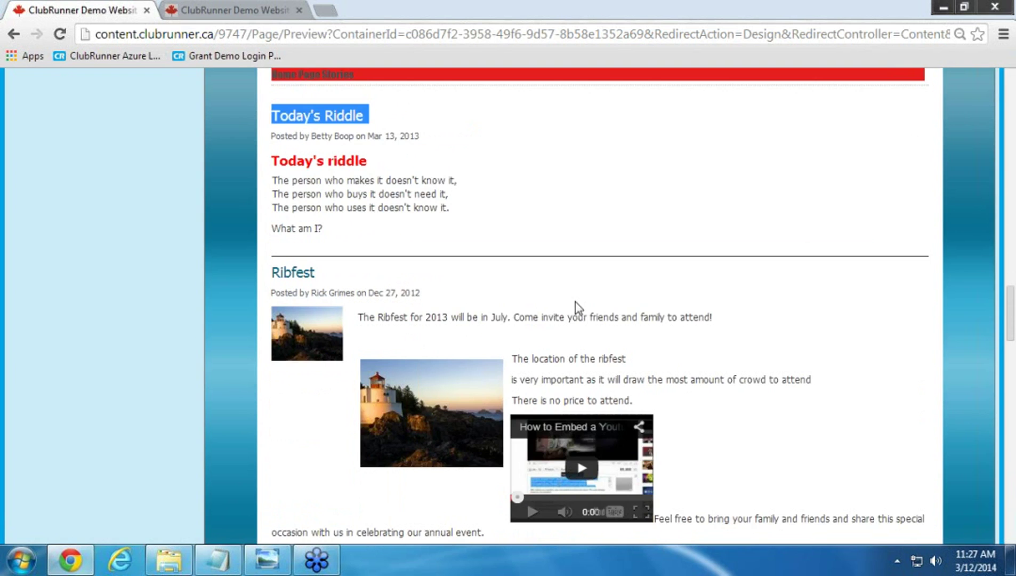
scroll(578, 306, "down", 2)
scroll(787, 288, "down", 4)
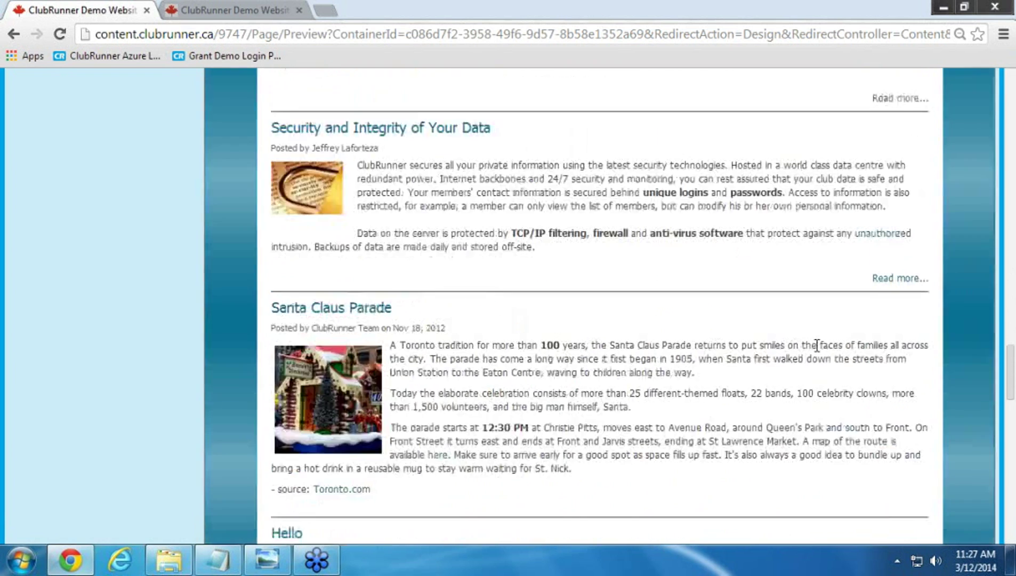
scroll(817, 346, "down", 10)
scroll(820, 357, "down", 2)
scroll(820, 357, "up", 13)
scroll(820, 357, "up", 12)
scroll(740, 211, "up", 10)
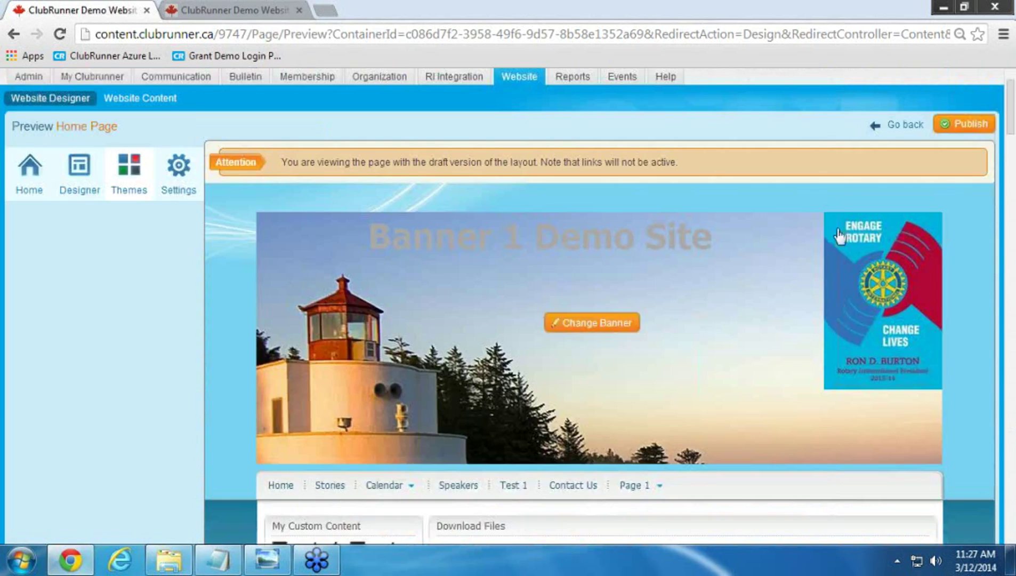
left_click(901, 128)
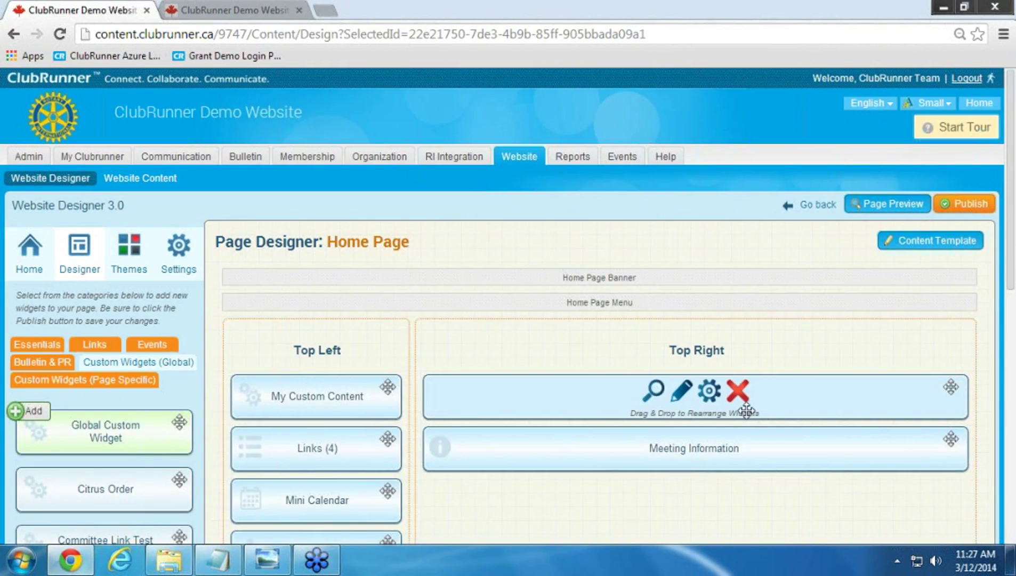
Return to the designer's main website sections and open the Footer Section for editing
scroll(640, 344, "down", 10)
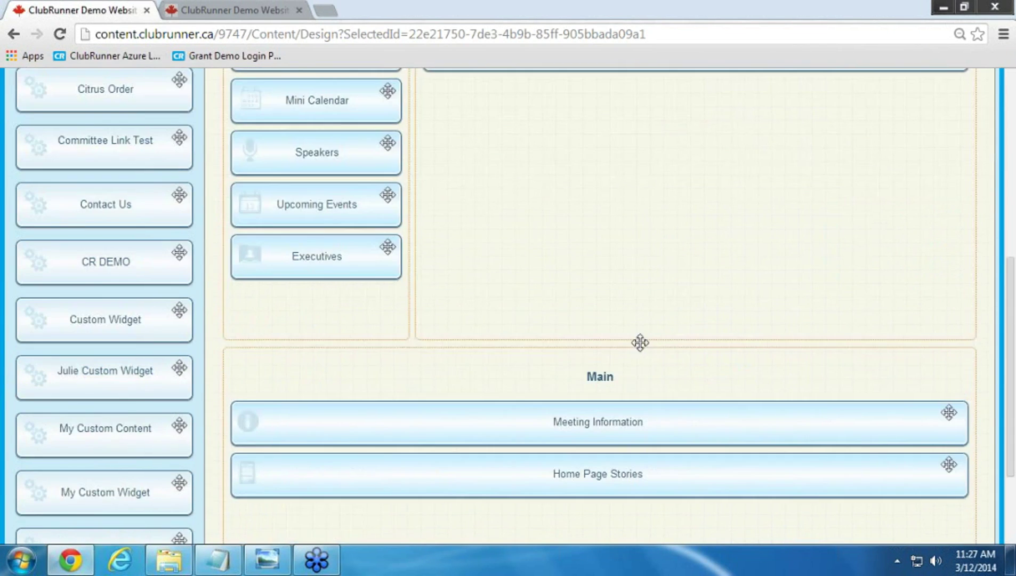
scroll(704, 405, "up", 5)
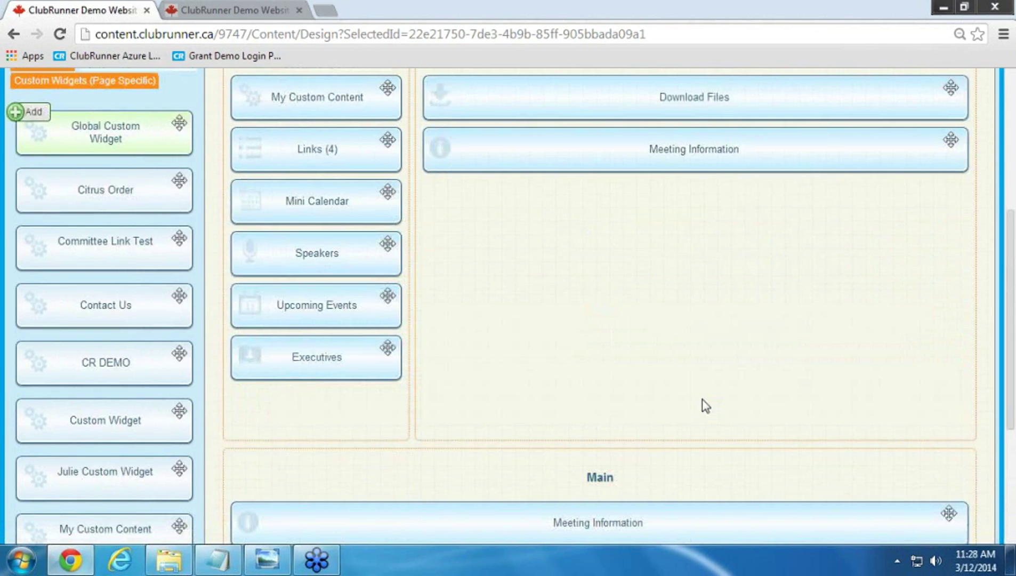
scroll(704, 407, "up", 3)
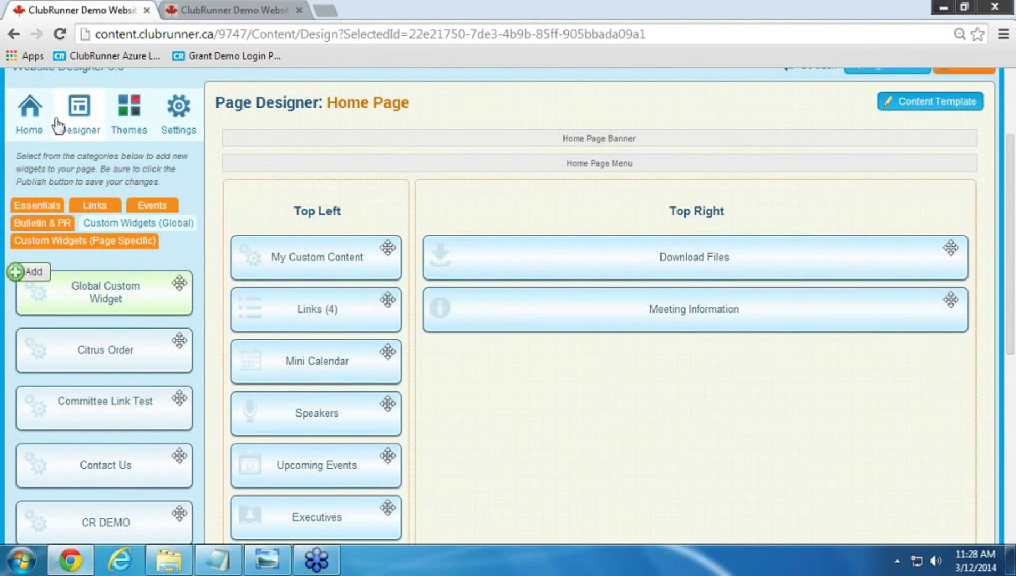
left_click(81, 121)
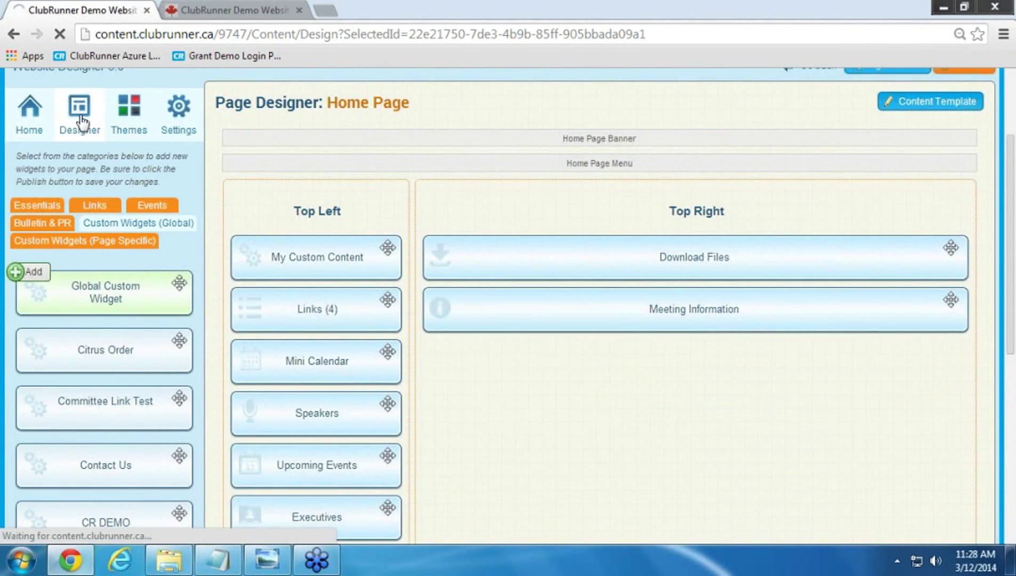
scroll(280, 415, "down", 3)
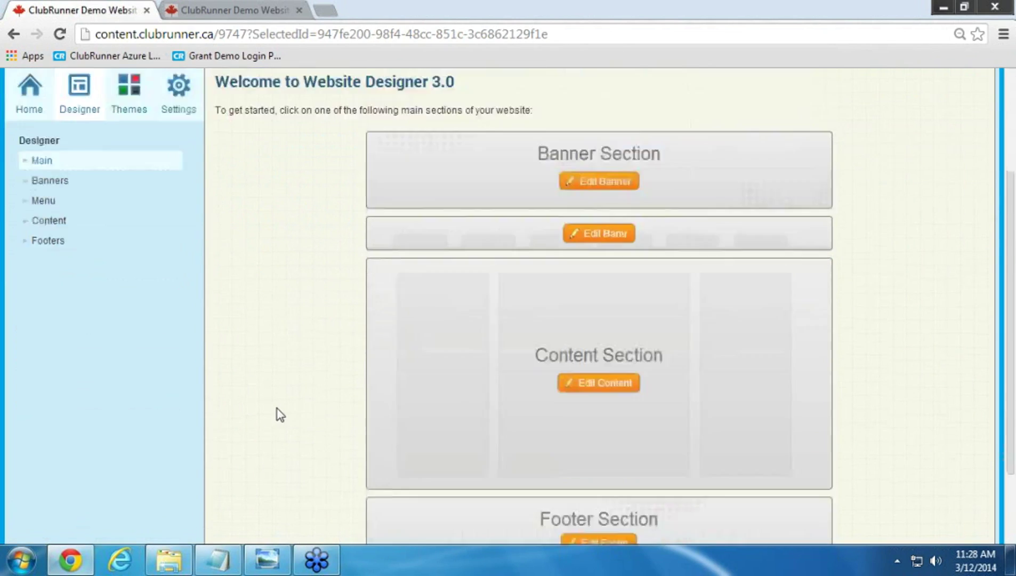
scroll(281, 415, "down", 2)
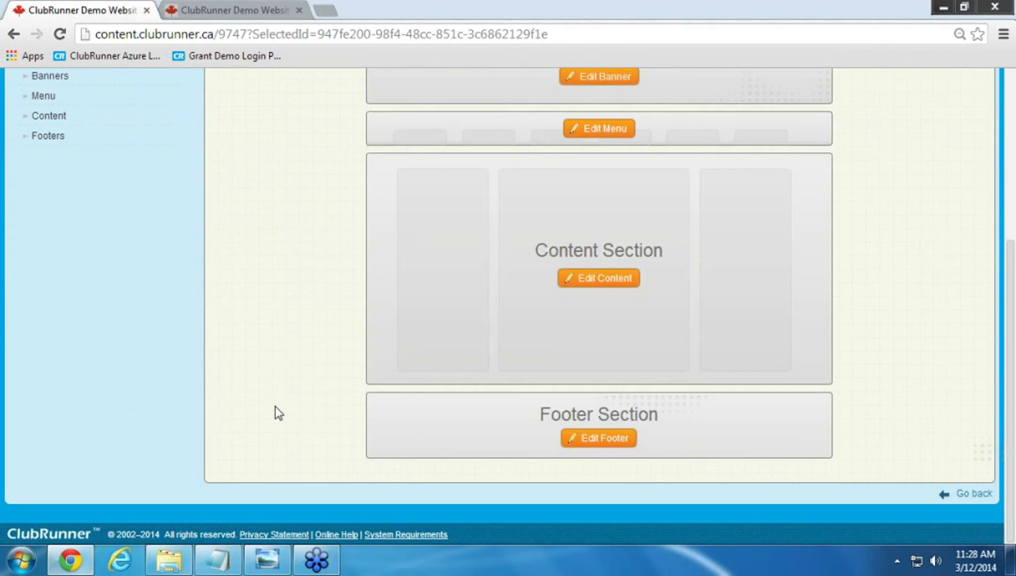
left_click(605, 439)
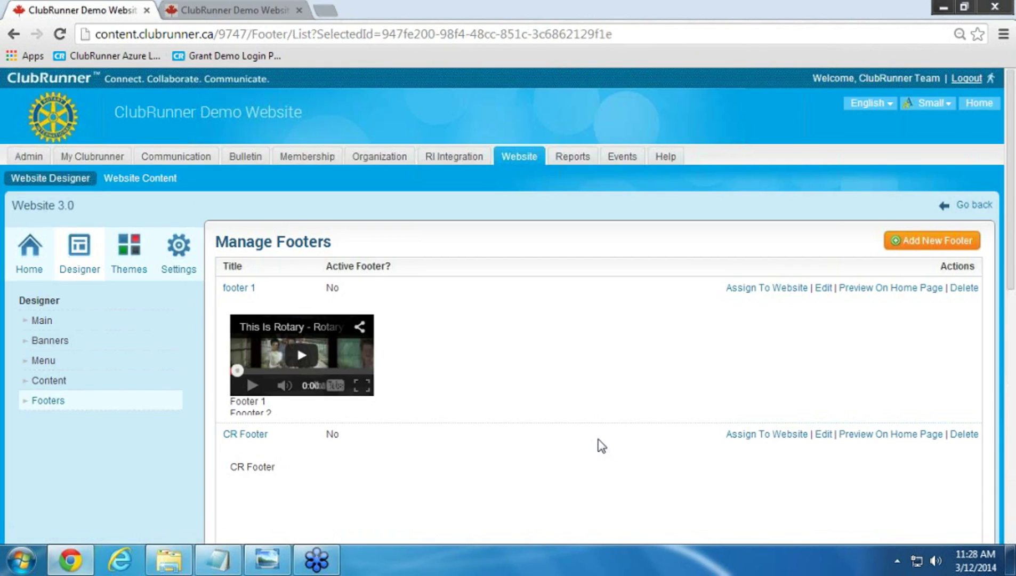
Look over the existing footers and start a new footer titled "Footer 4"
scroll(588, 413, "down", 4)
scroll(589, 412, "down", 2)
scroll(589, 413, "up", 2)
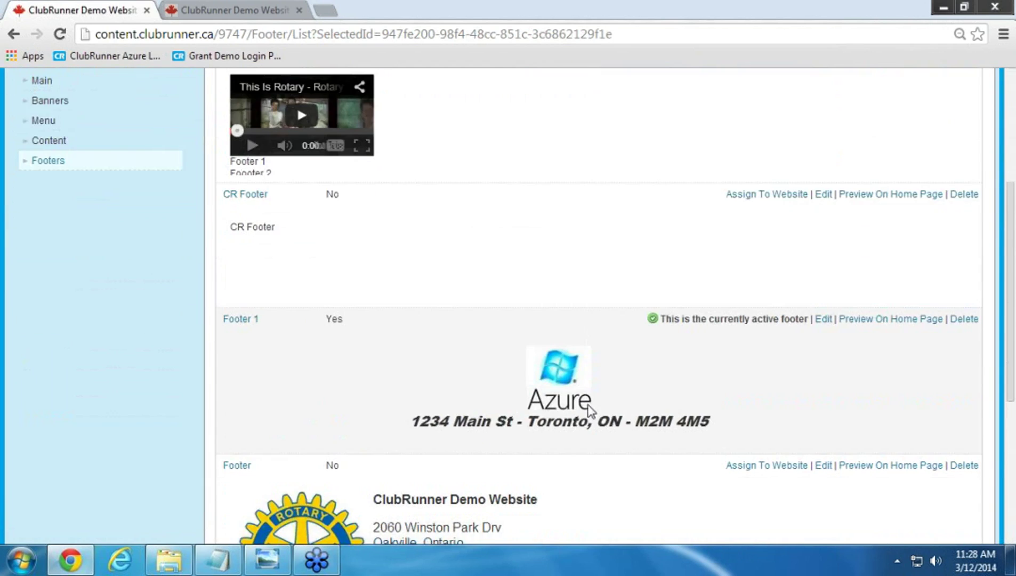
scroll(609, 403, "up", 2)
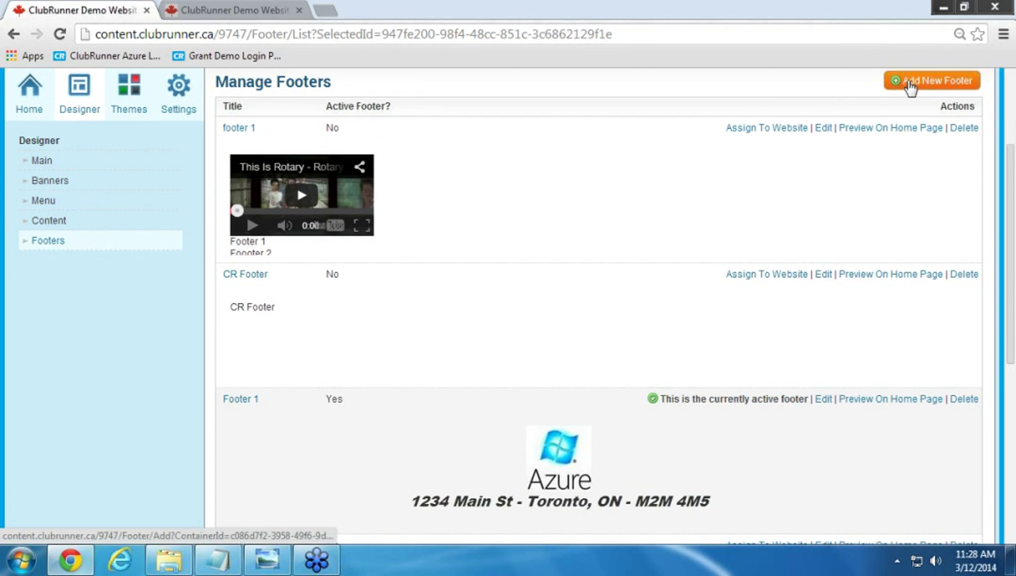
left_click(914, 88)
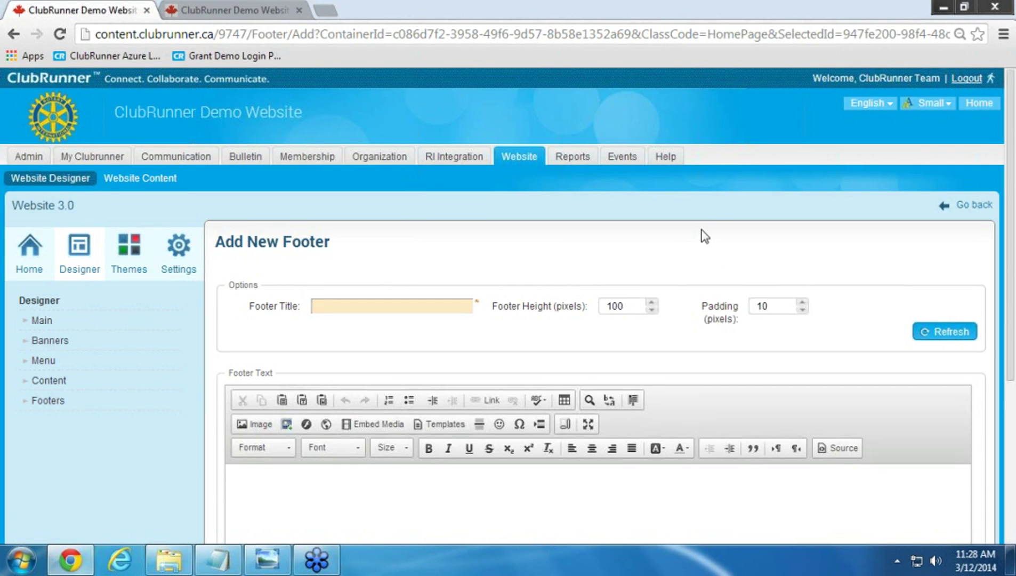
type("Footer")
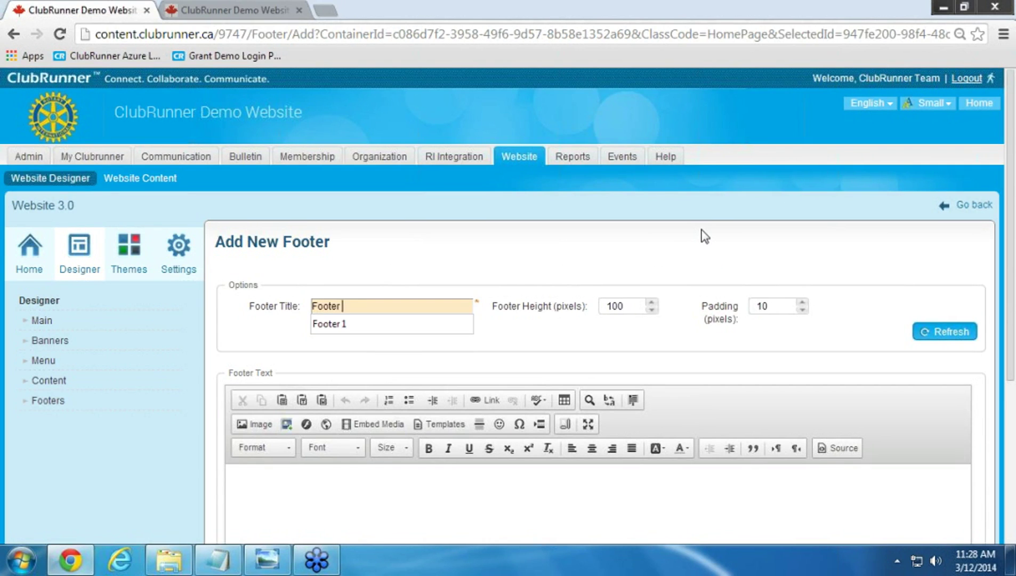
type(" 4")
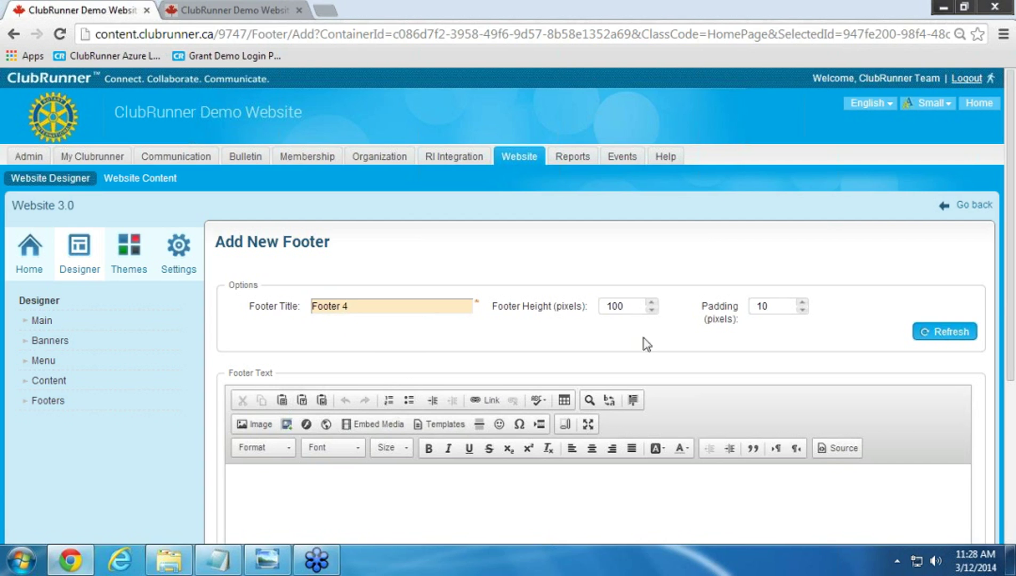
Enter "ClubRunner Footer" as the first line of the new footer's text
left_click(390, 514)
scroll(390, 514, "down", 2)
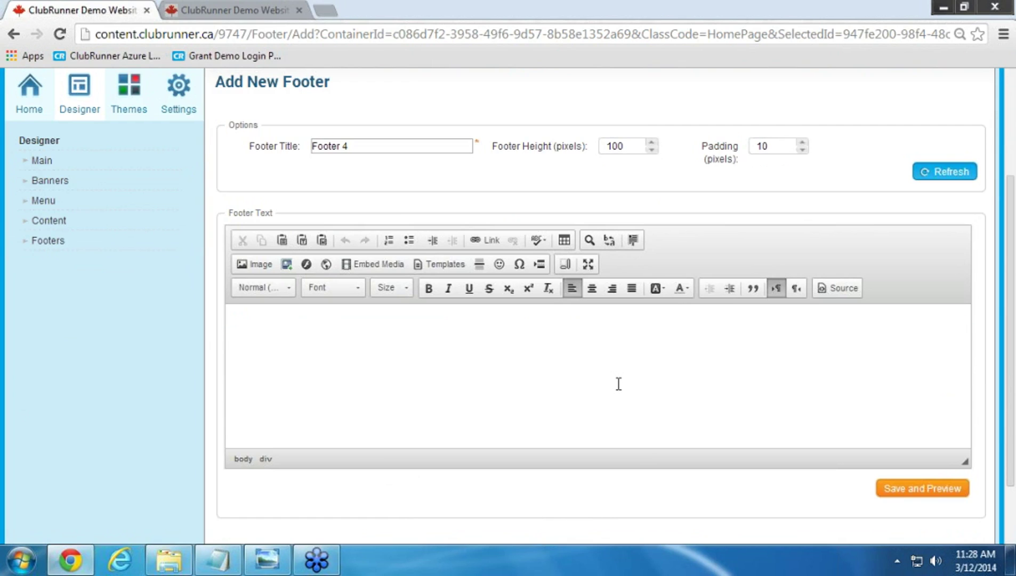
type("Clubv")
type("unner Footer")
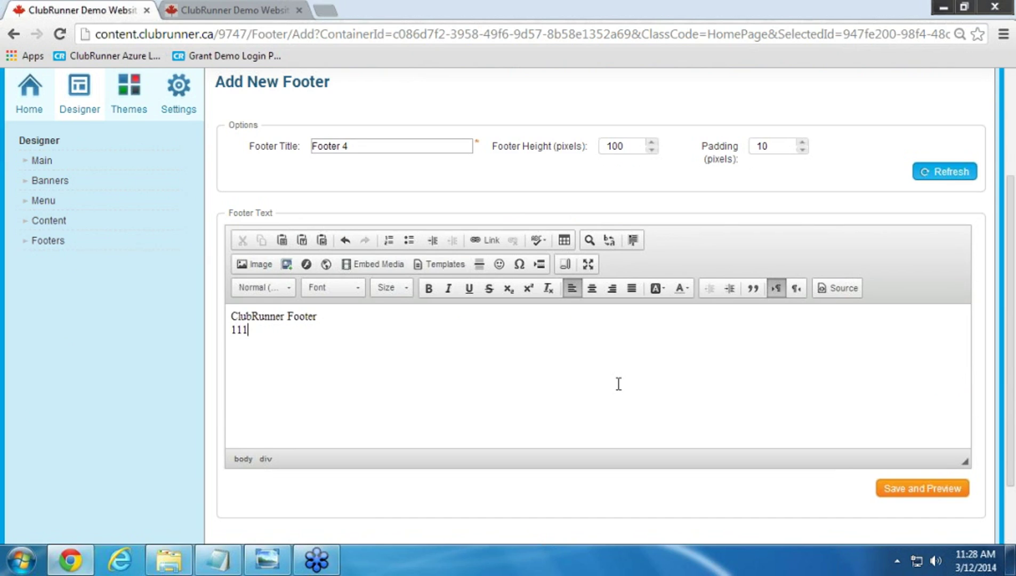
Add the club's postal address with street, city, province and postal code as the footer's second line
type("111 Fair Oak St - TOronto,")
key("BackSpace")
key("BackSpace")
key("BackSpace")
key("BackSpace")
key("BackSpace")
key("BackSpace")
key("BackSpace")
key("BackSpace")
type("Toronto, ON M3M4M4")
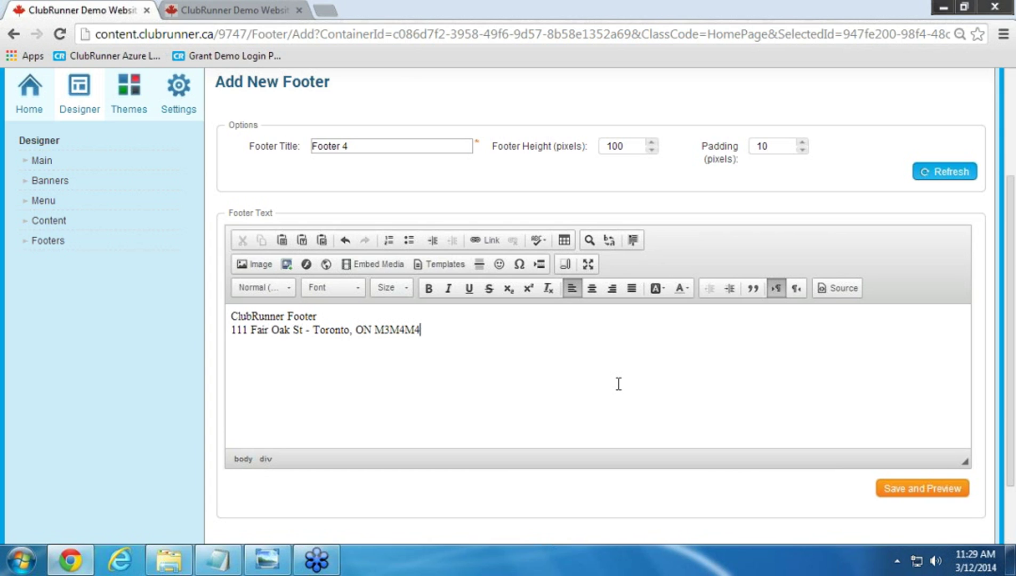
Centre both lines of the footer text
left_click(565, 264)
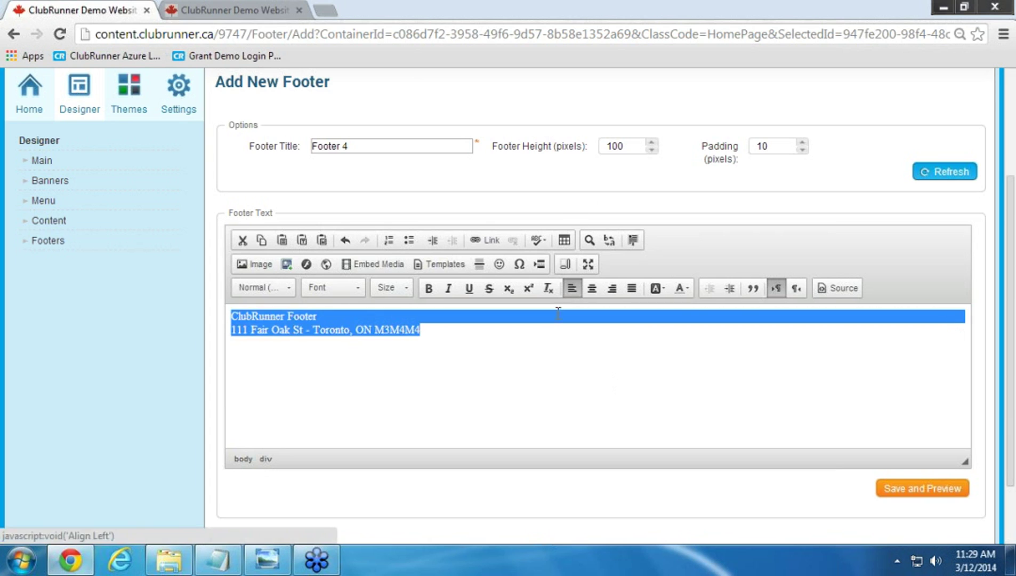
left_click(496, 368)
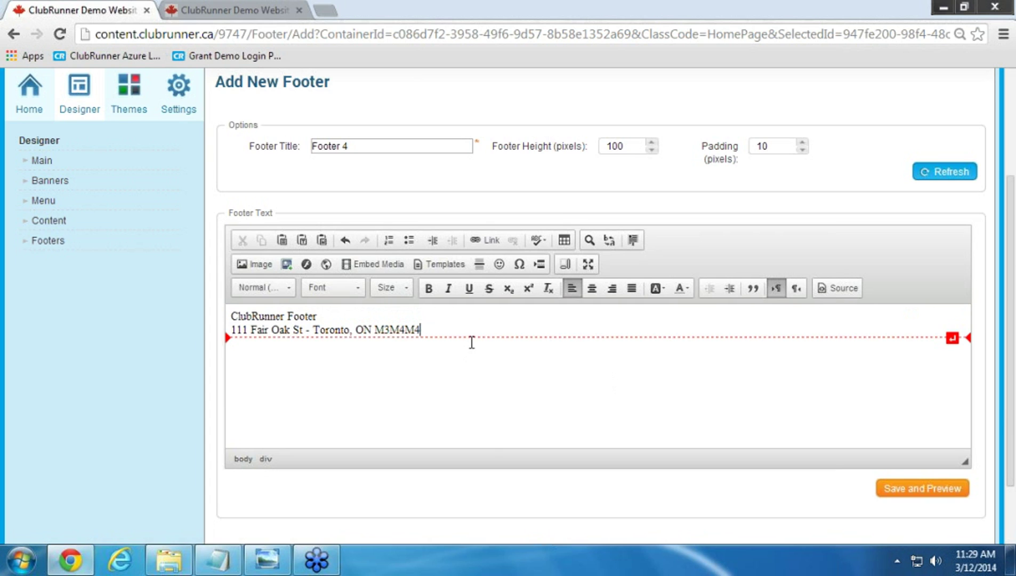
key("ctrl+a")
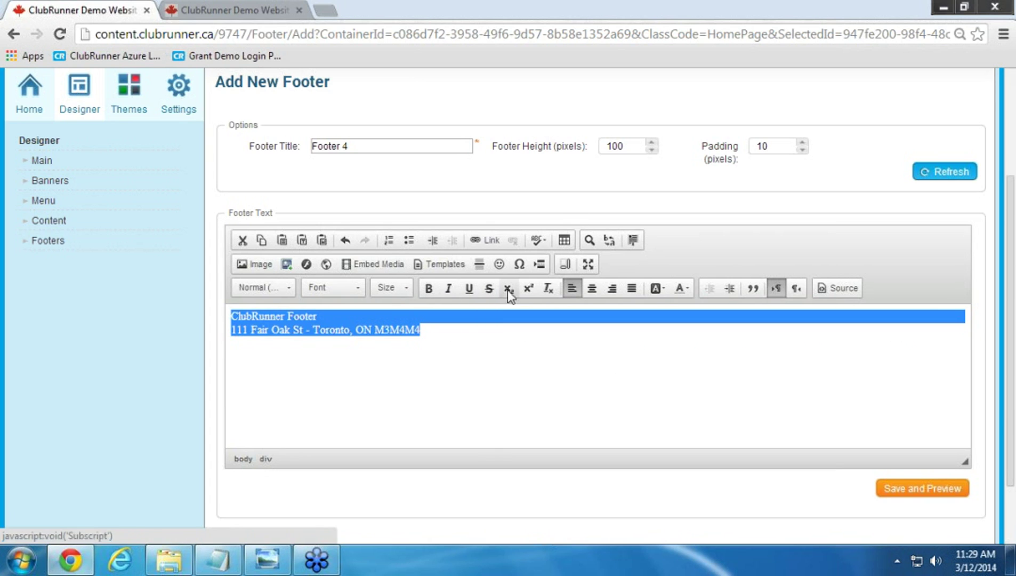
left_click(592, 288)
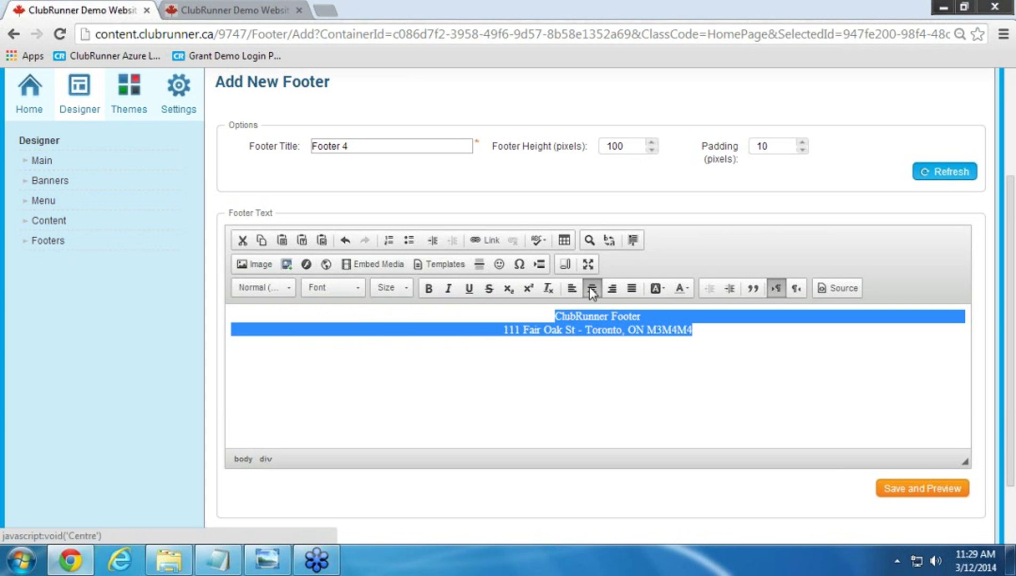
Set the font of both footer lines to Avant Grade and their size to 26
left_click(360, 296)
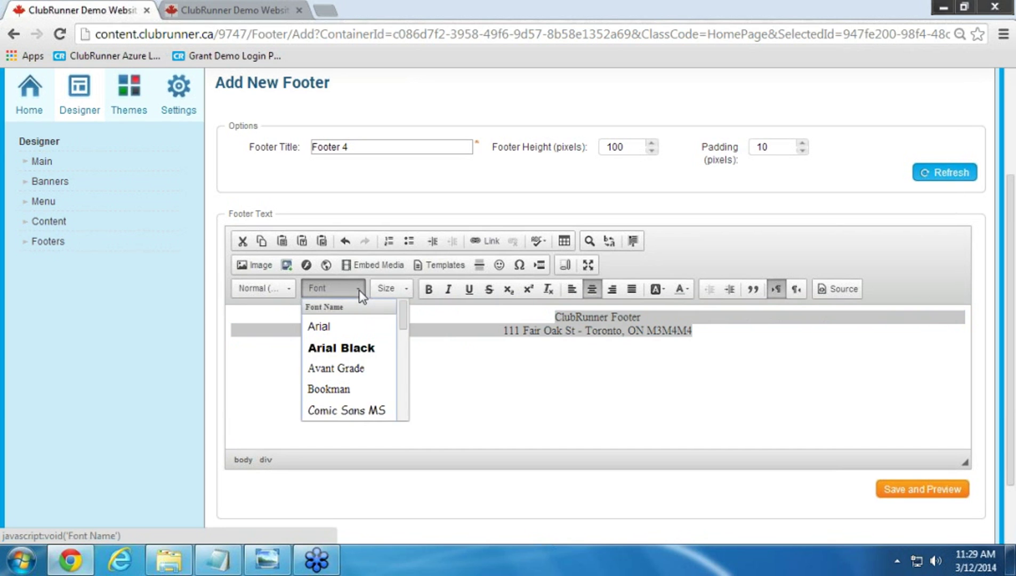
left_click(362, 375)
left_click(397, 289)
scroll(405, 368, "down", 3)
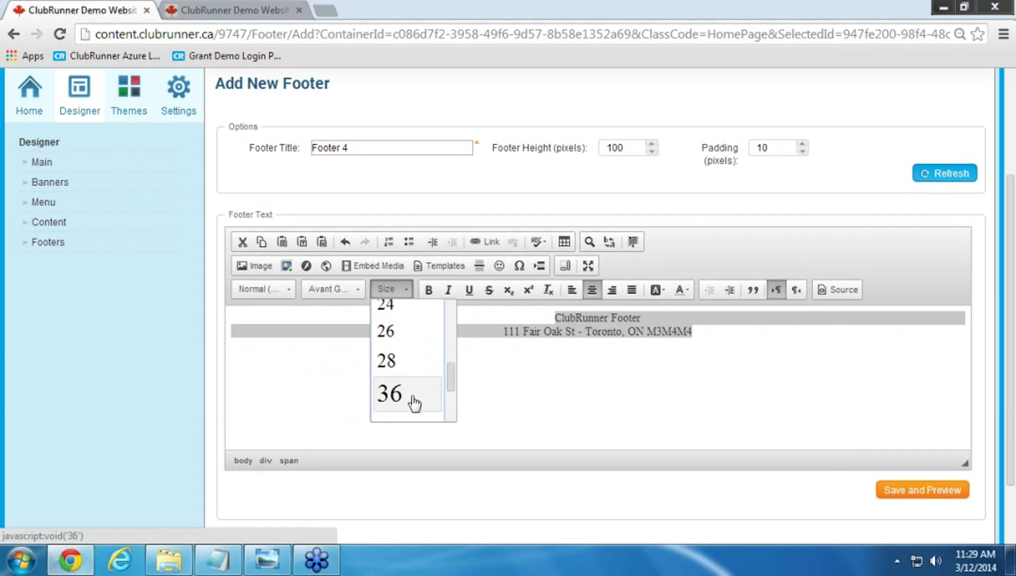
left_click(404, 331)
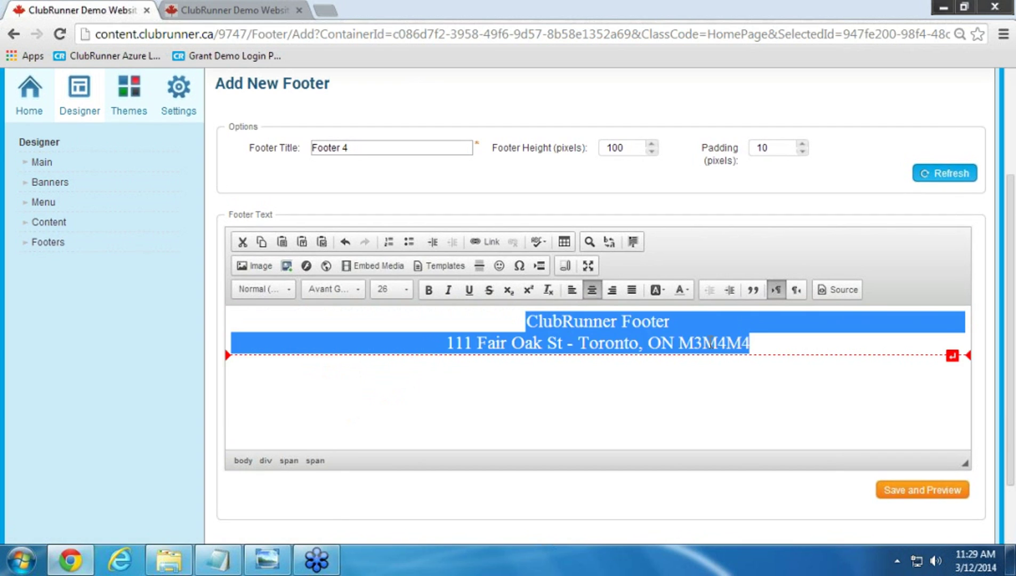
Insert an empty line above "ClubRunner Footer" in the footer text
left_click(746, 323)
key("Left")
key("Left")
key("Left")
key("Left")
key("Left")
key("Left")
key("Left")
key("Left")
key("Left")
key("Left")
key("Left")
key("Left")
key("Left")
key("Left")
key("Left")
key("Left")
key("Left")
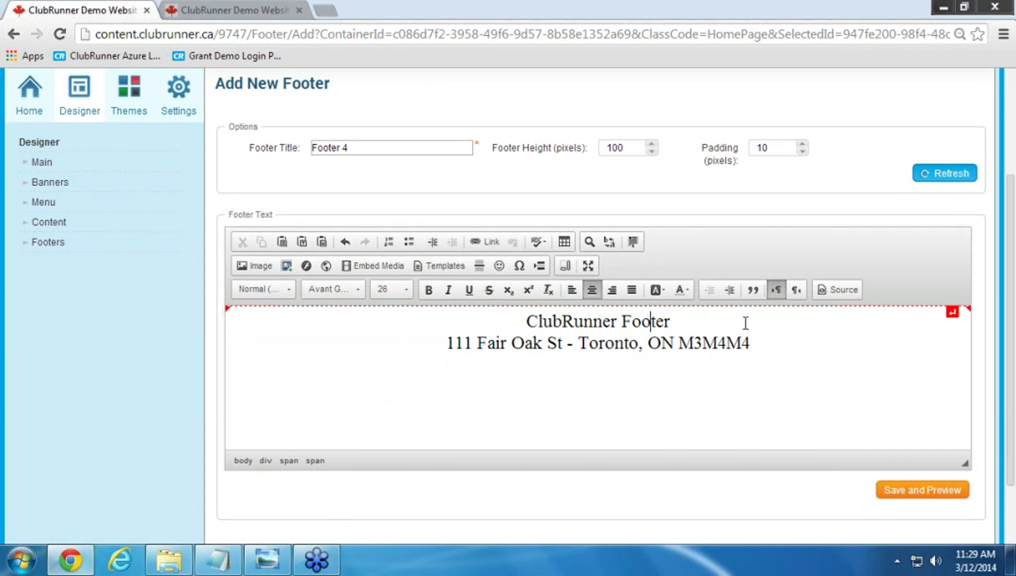
key("Return")
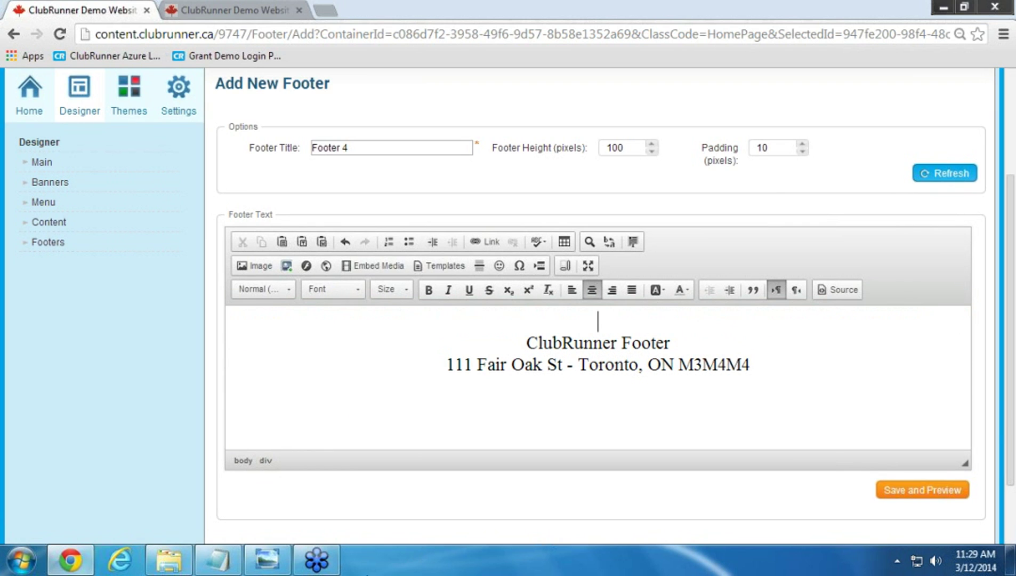
Place the AzureLogo image from the Sample Pictures folder on the empty top line and add a line break after it
left_click(179, 562)
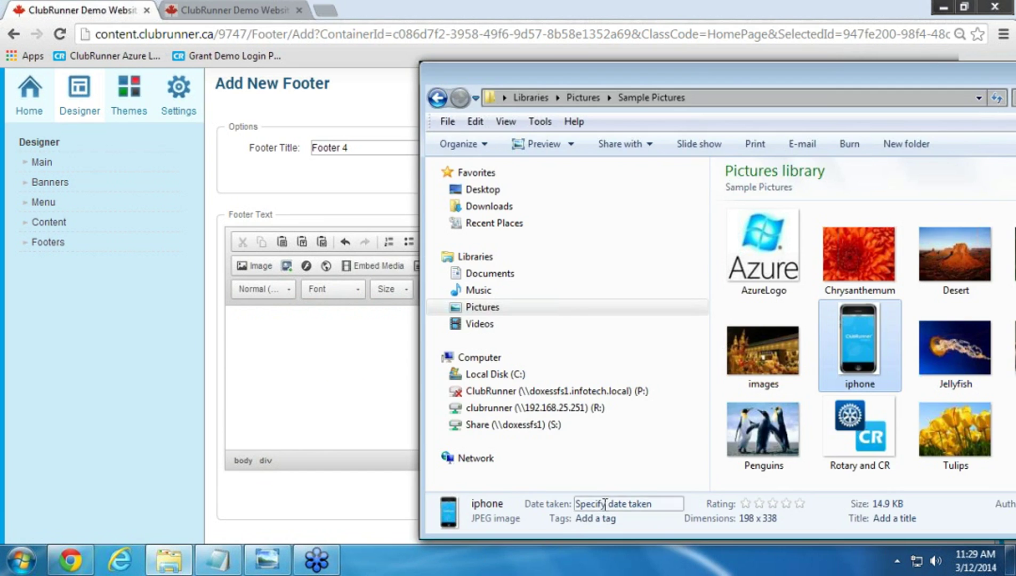
left_click_drag(706, 73, 876, 91)
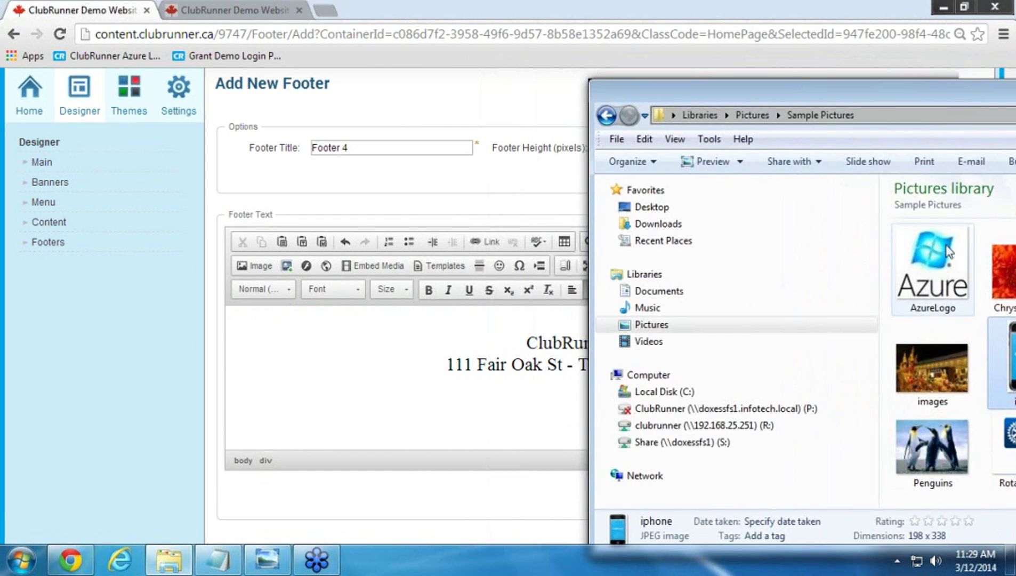
left_click(940, 286)
left_click_drag(940, 285, 549, 325)
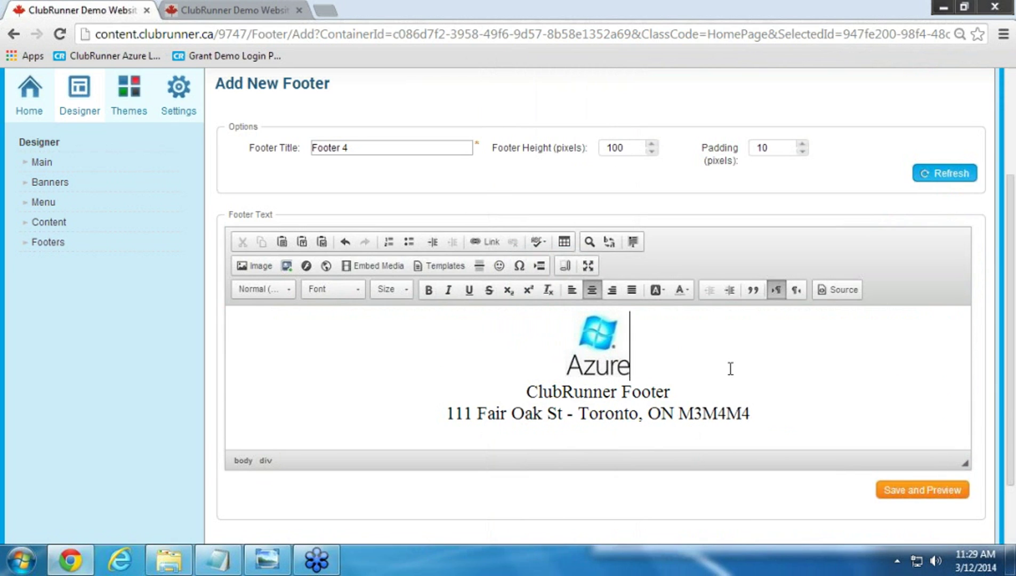
key("Return")
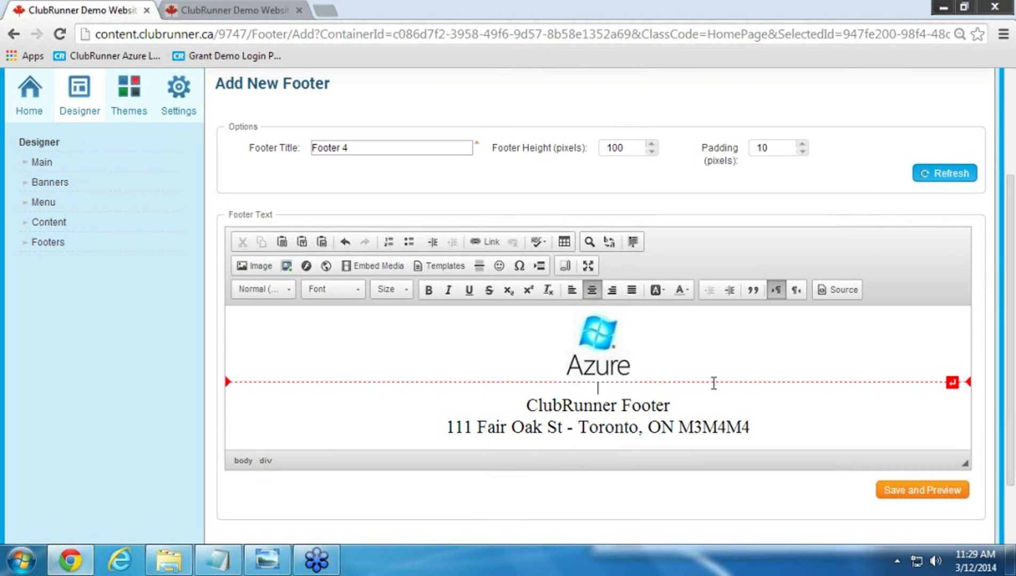
Check the composed footer and refresh its preview
scroll(720, 375, "down", 1)
scroll(720, 375, "up", 2)
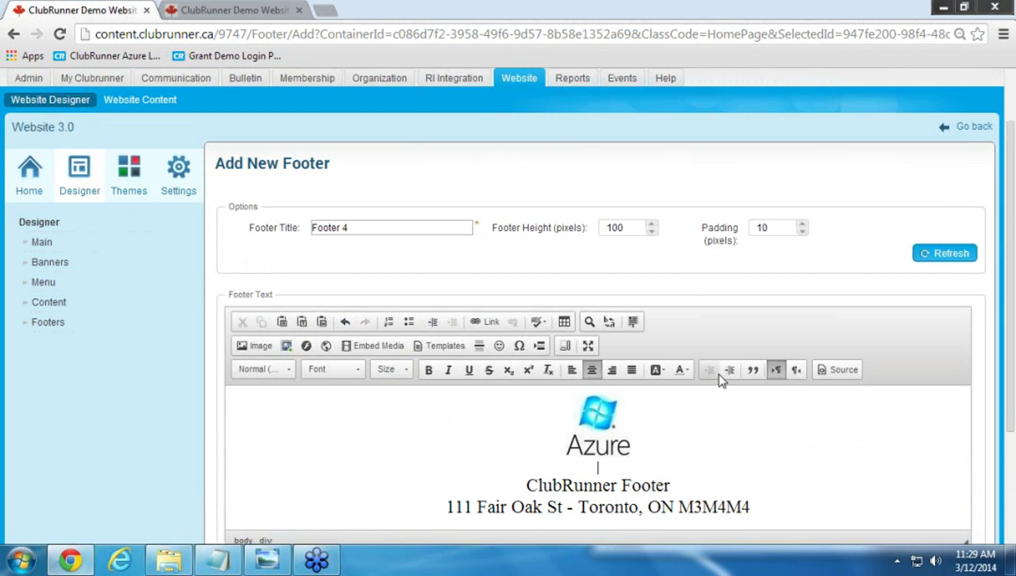
scroll(720, 374, "down", 1)
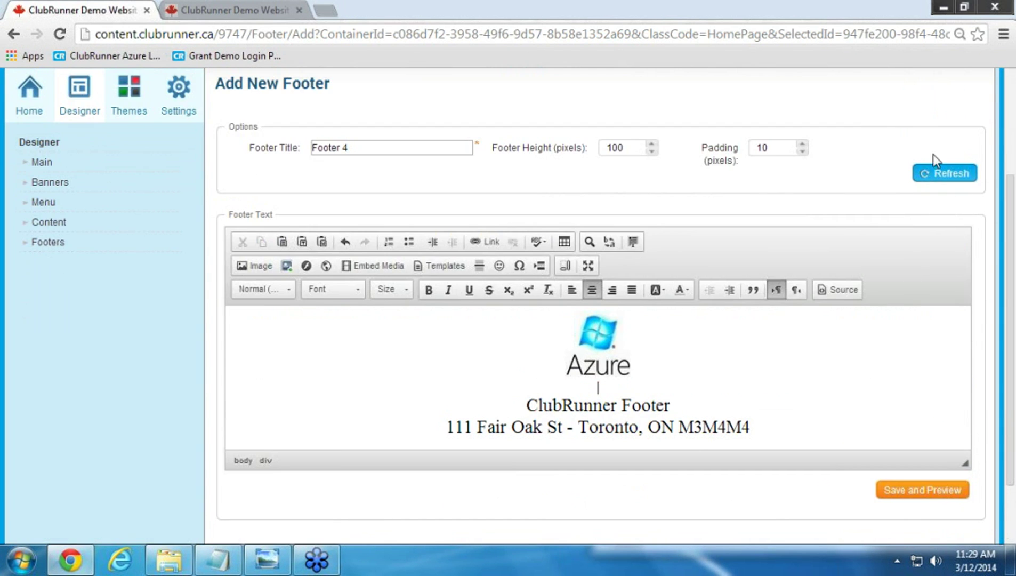
left_click(940, 174)
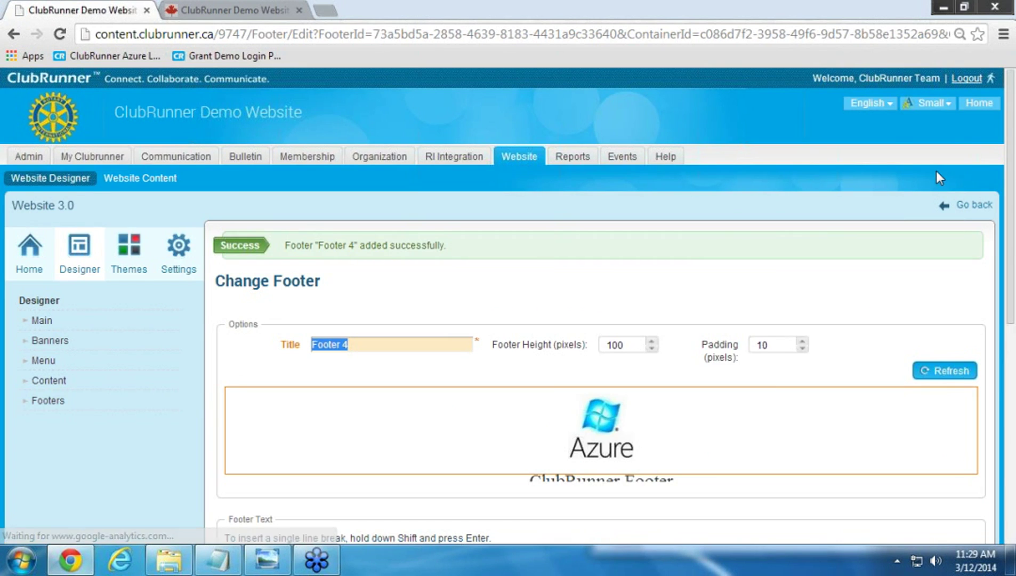
Set the footer height to 140 pixels and refresh the preview
scroll(715, 451, "down", 2)
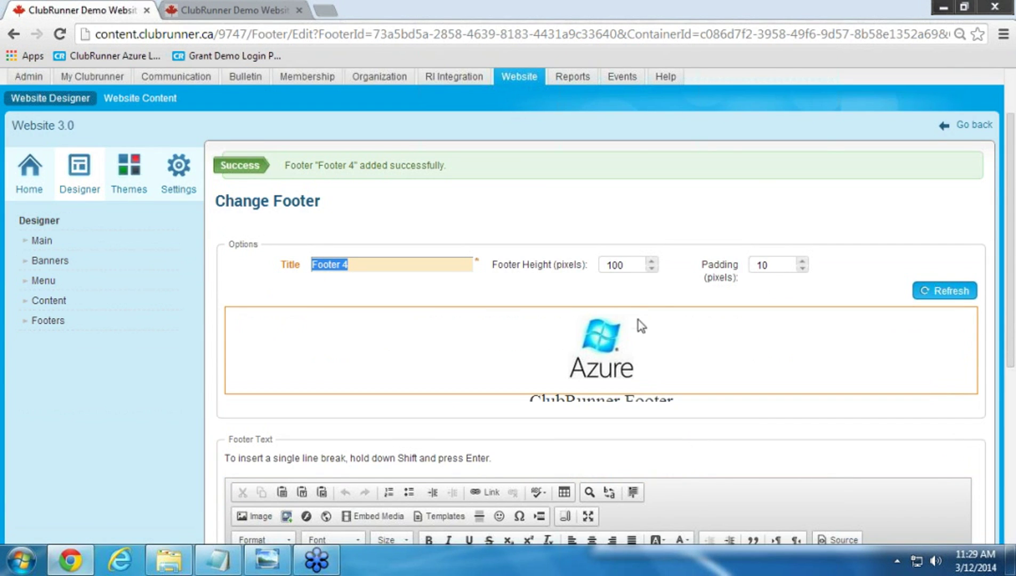
left_click(629, 265)
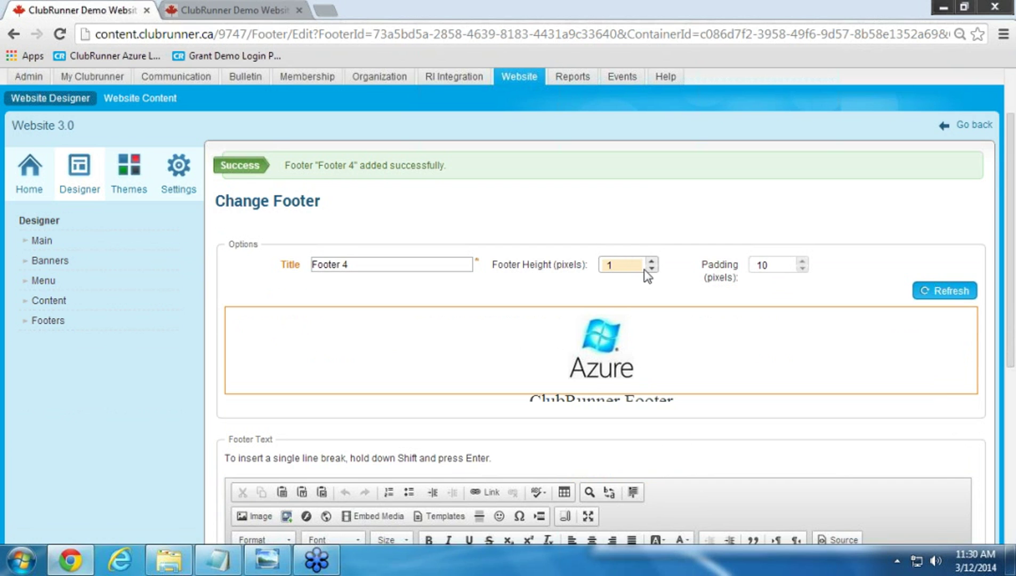
left_click(929, 293)
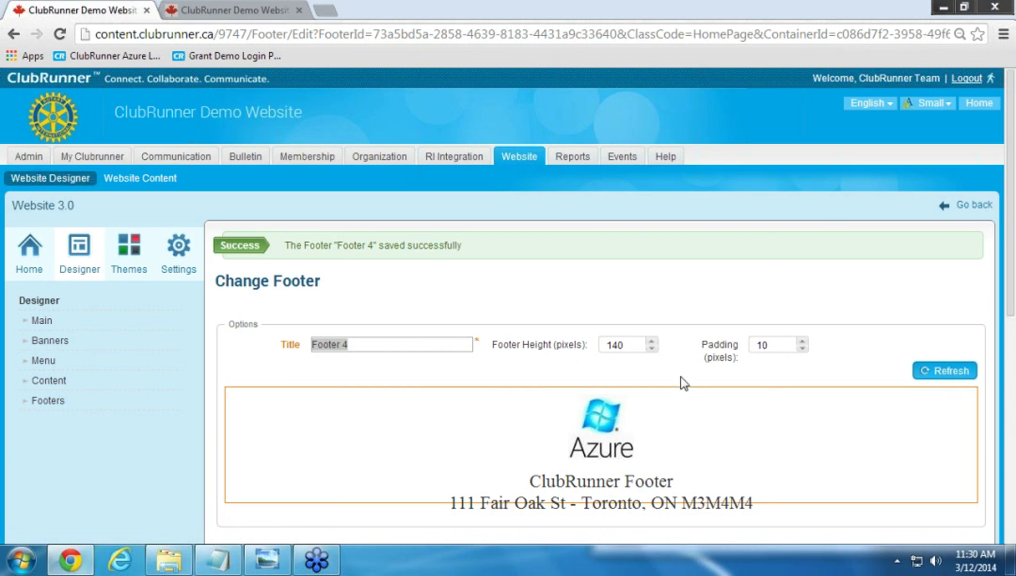
Set the footer height to 170 pixels, refresh the preview, and save and publish Footer 4
double_click(637, 345)
type("1")
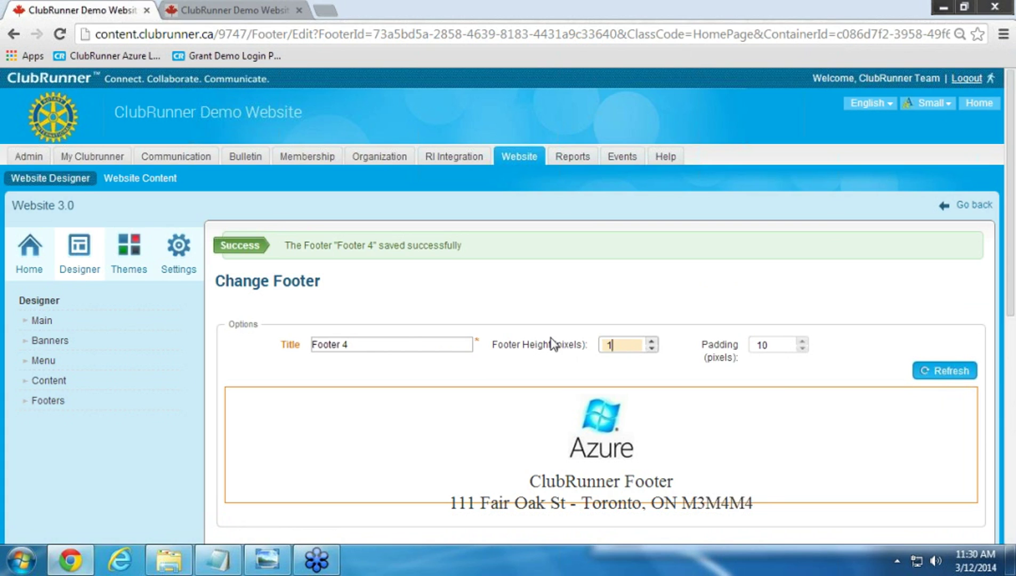
left_click(958, 377)
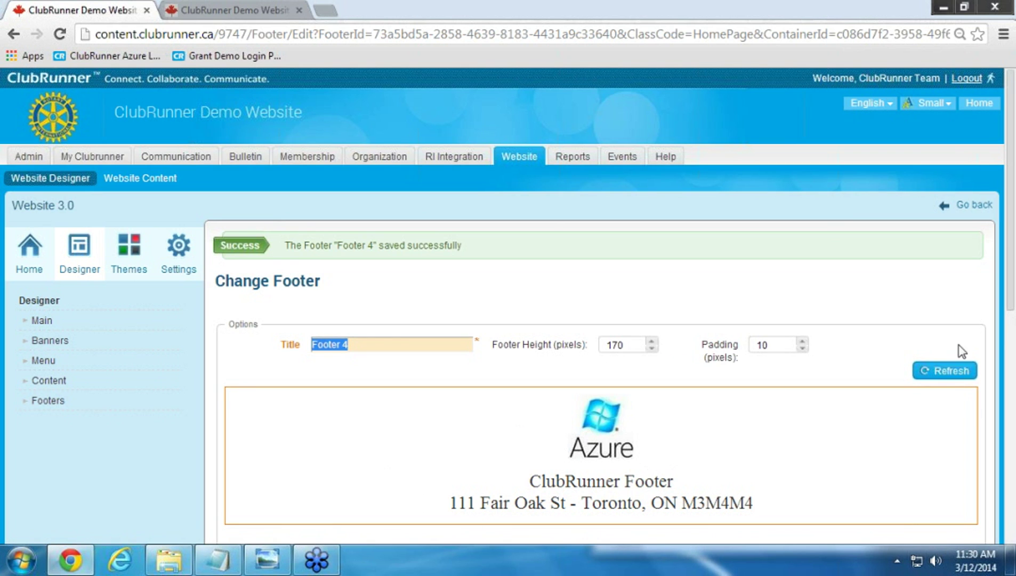
left_click_drag(1013, 269, 983, 484)
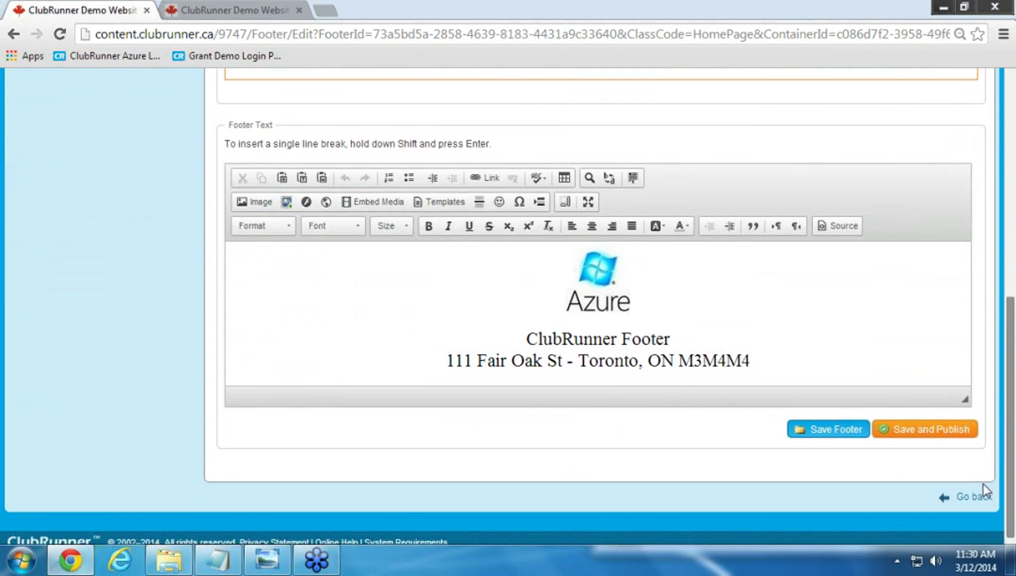
left_click(940, 434)
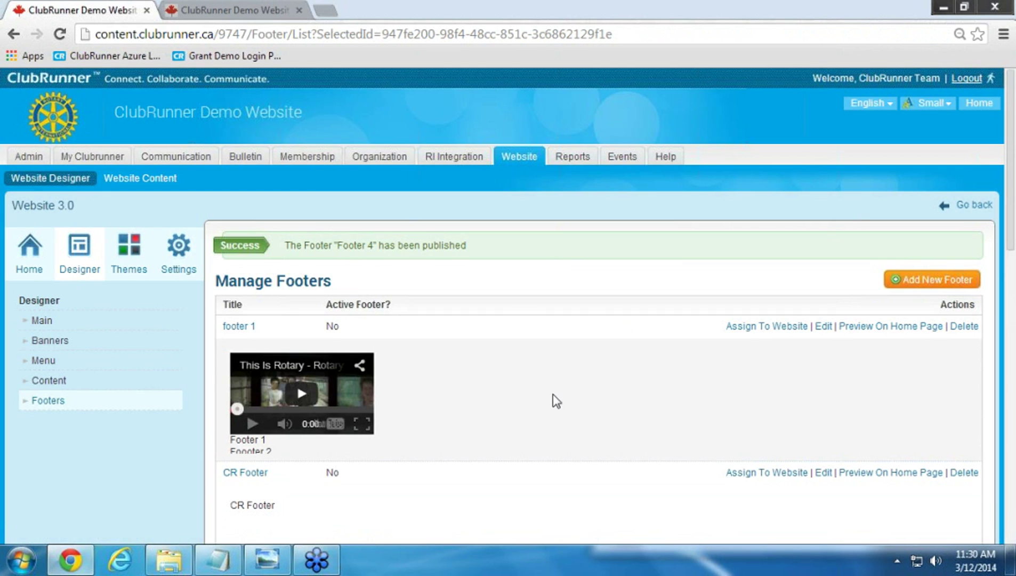
Delete the inactive "CR Footer" from the list of footers and confirm the deletion
scroll(590, 374, "down", 5)
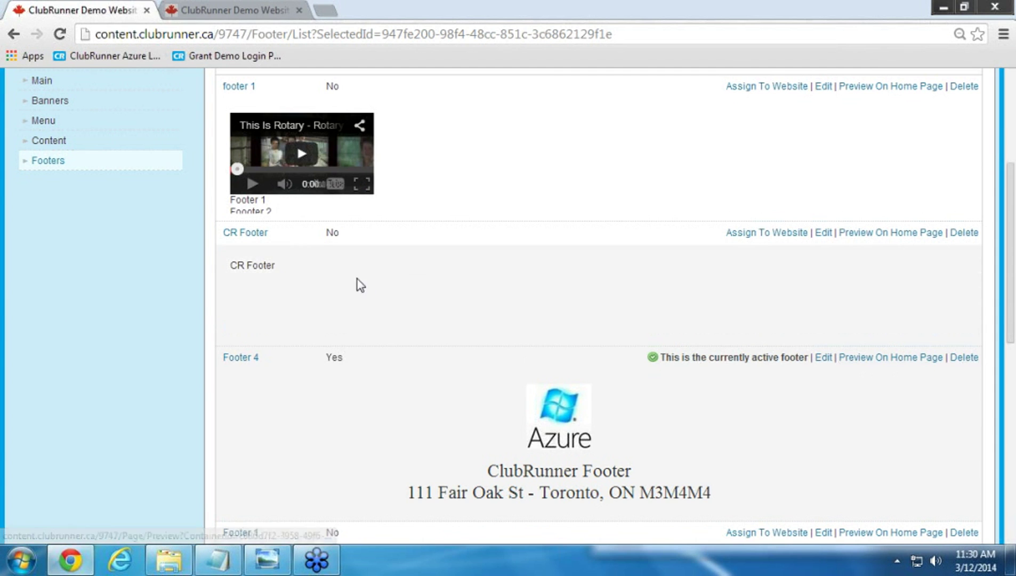
left_click(973, 235)
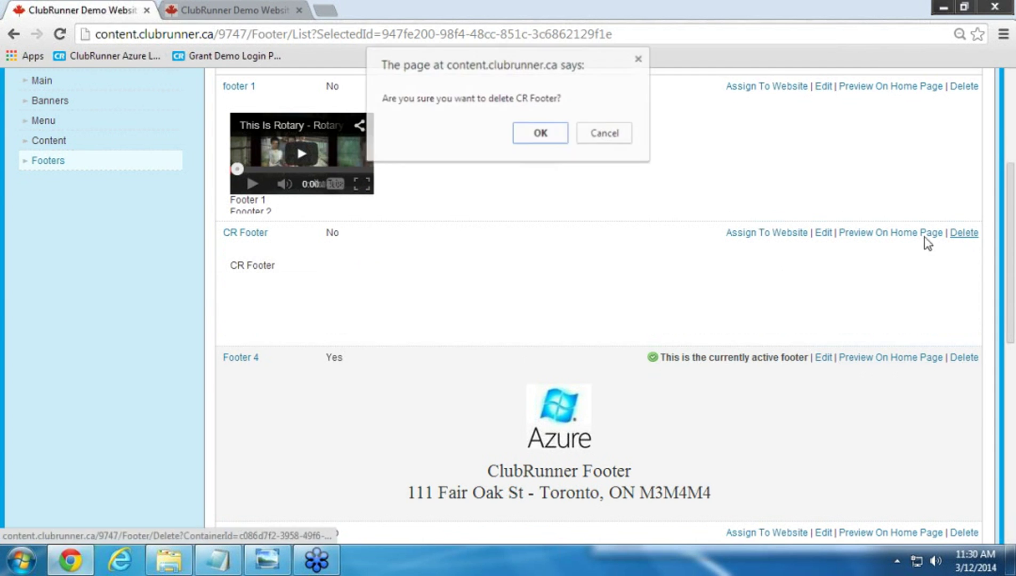
left_click(540, 133)
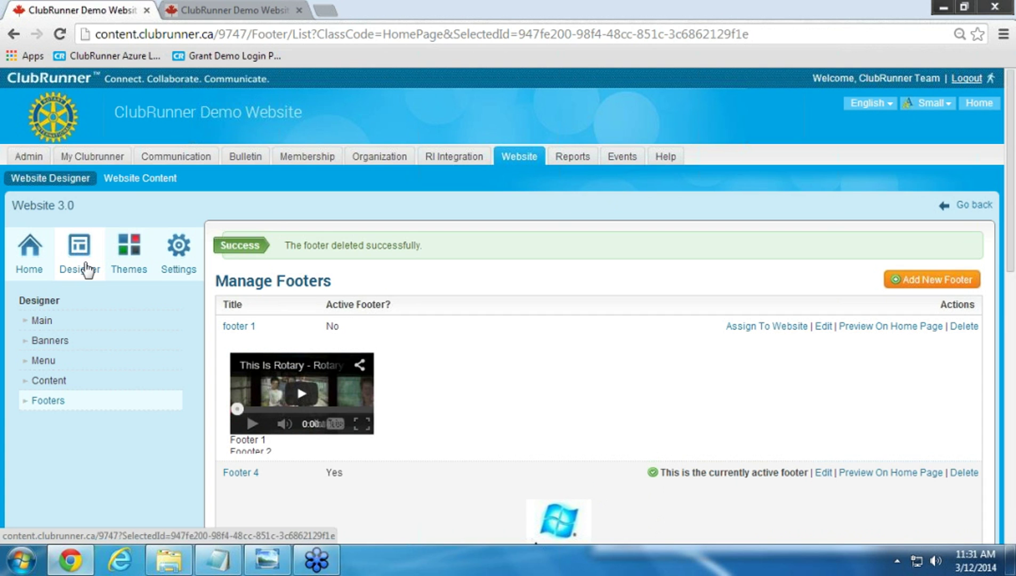
Switch to the live club website and reload its home page to check the published changes
left_click(235, 11)
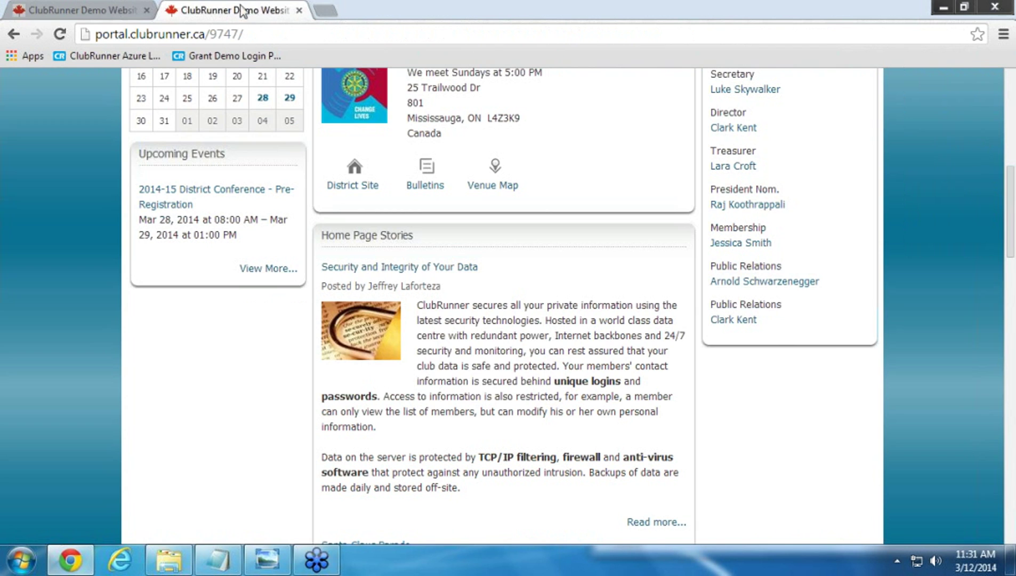
key("F5")
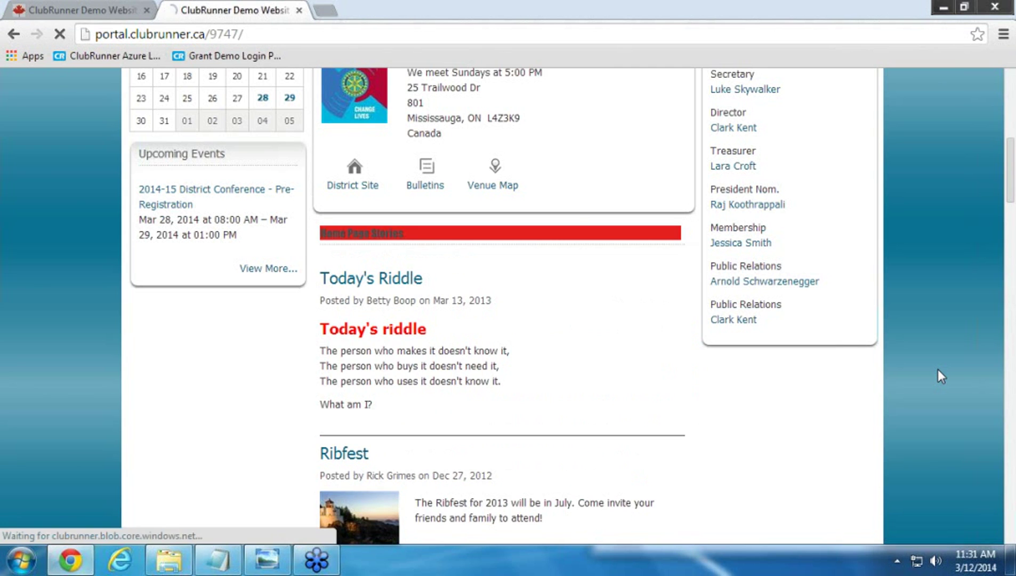
Return to the designer's main sections, open the home page's Content Section and publish the page, confirming the prompt
left_click(133, 10)
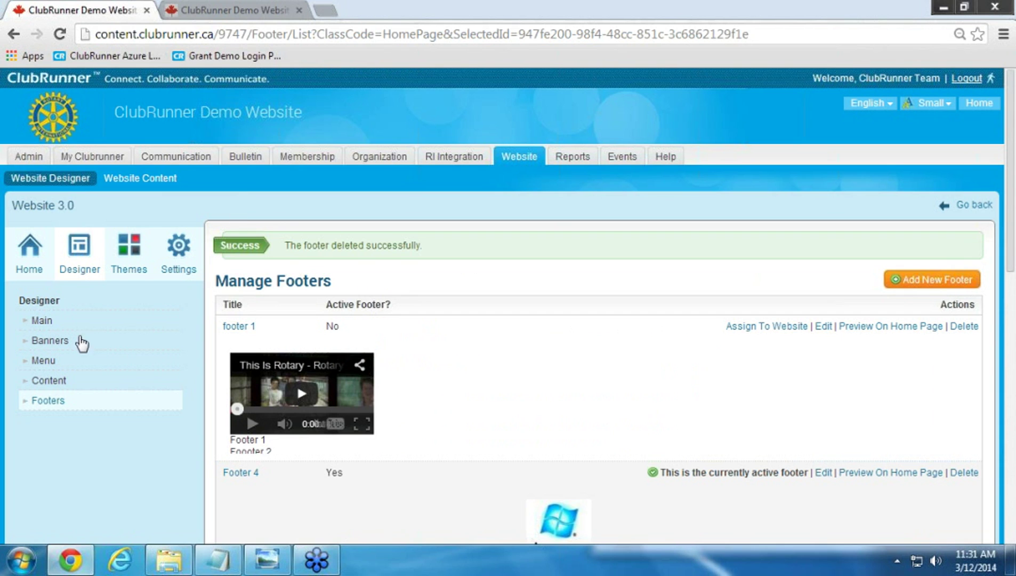
left_click(90, 260)
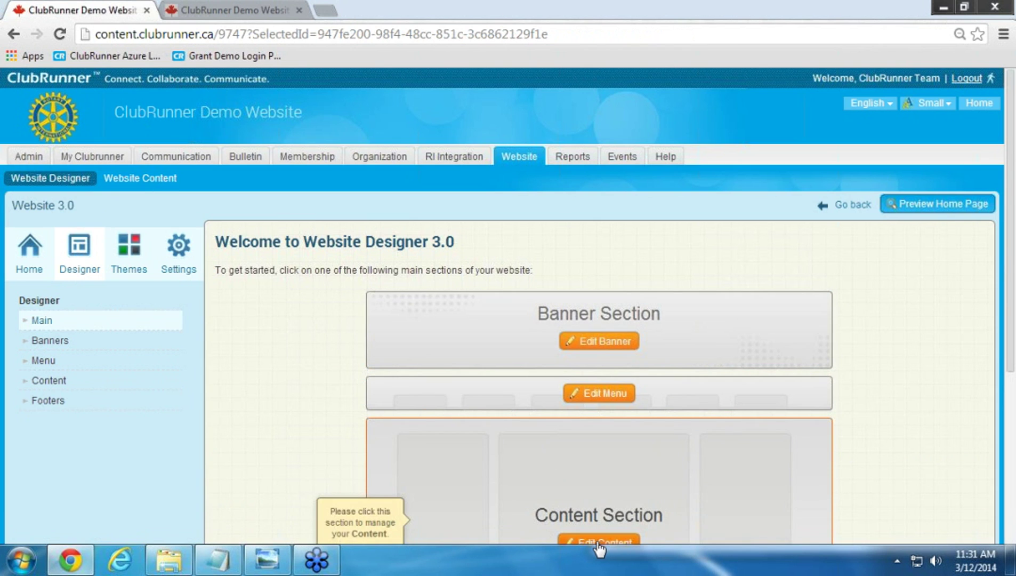
left_click(600, 543)
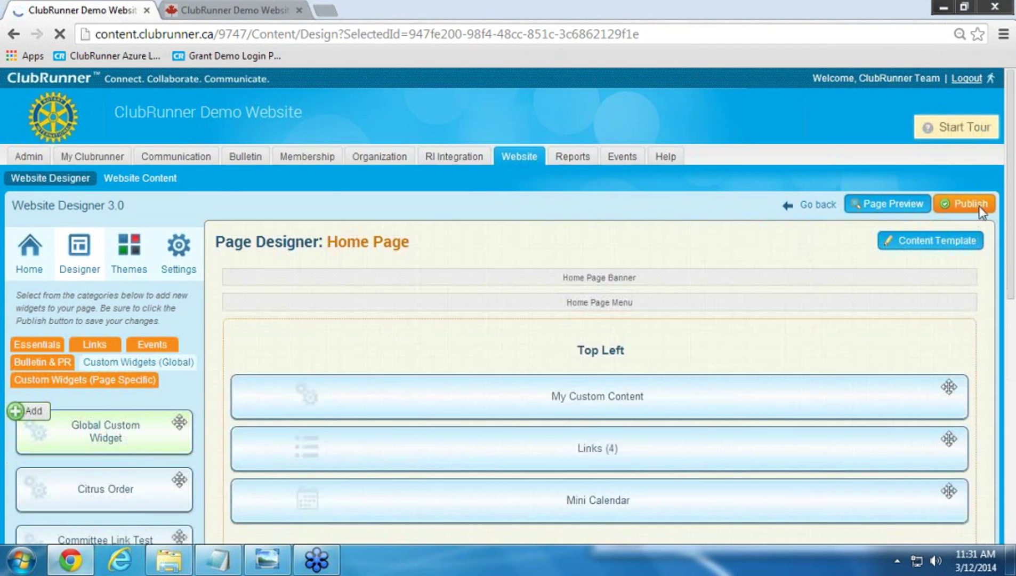
left_click(981, 208)
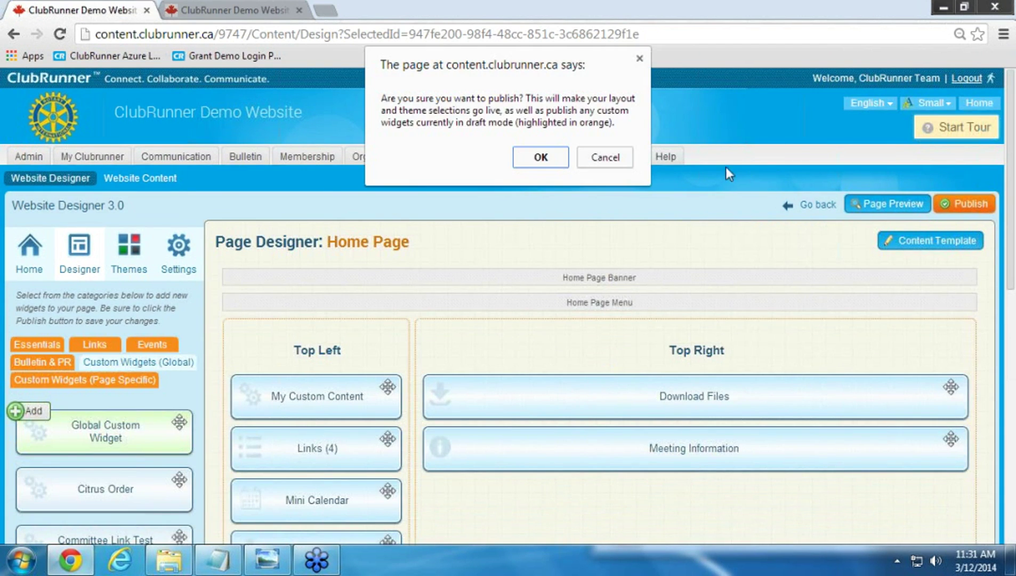
left_click(548, 158)
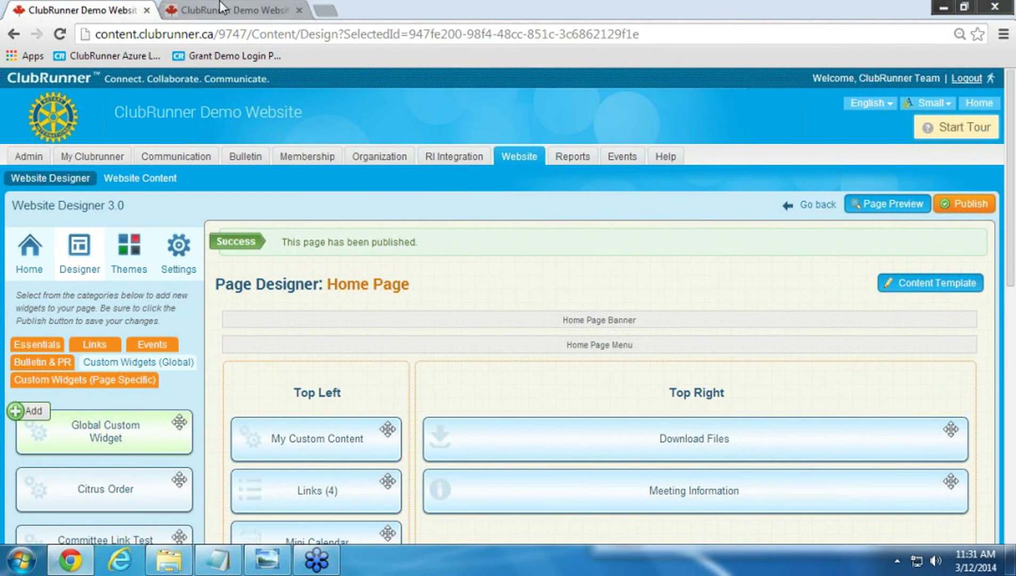
Reload the live home page to view the newly published layout
left_click(224, 8)
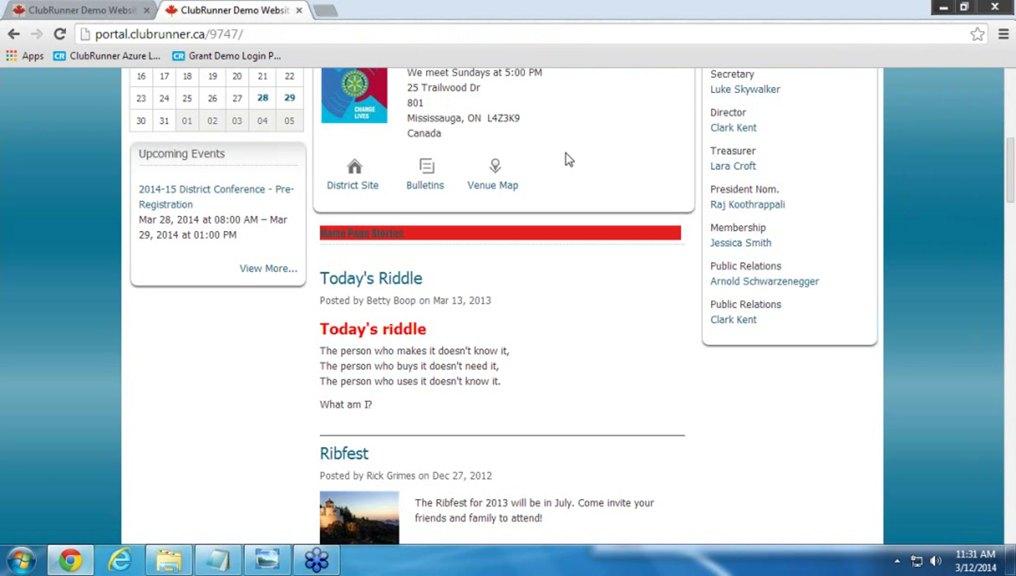
key("F5")
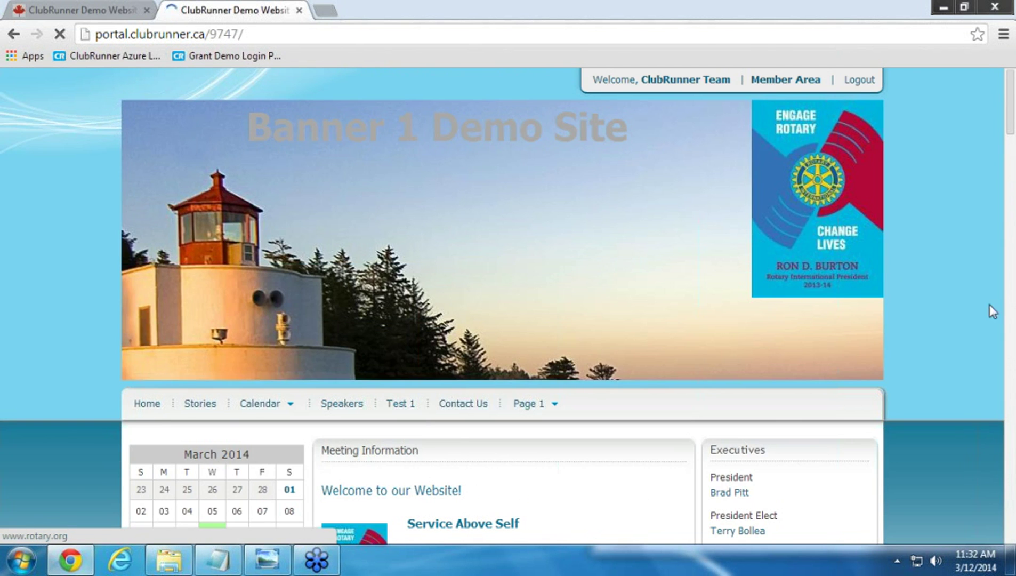
Review the live home page from the banner down to the footer
scroll(990, 305, "down", 15)
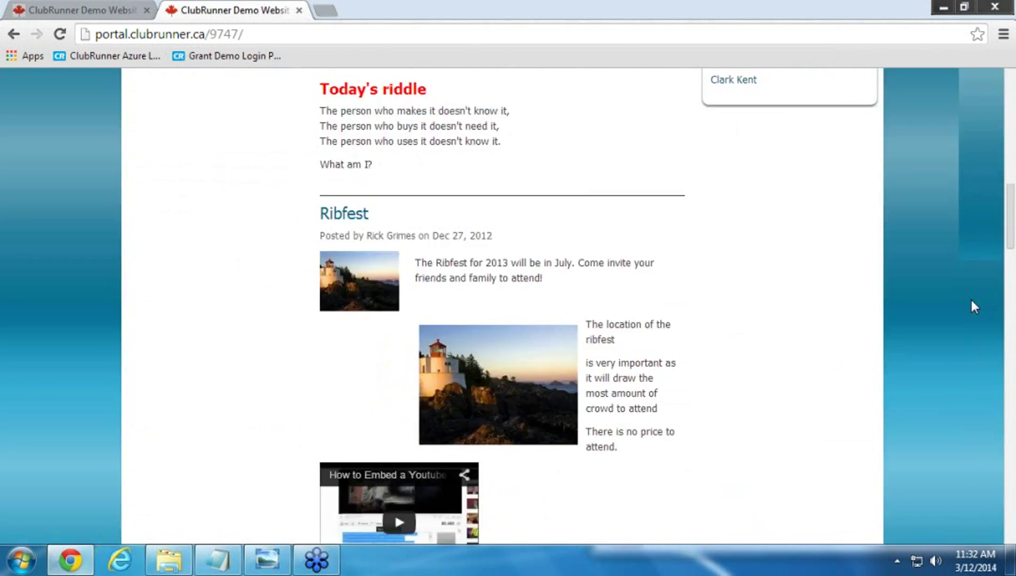
scroll(972, 301, "down", 8)
scroll(971, 301, "up", 3)
left_click_drag(1011, 285, 1000, 536)
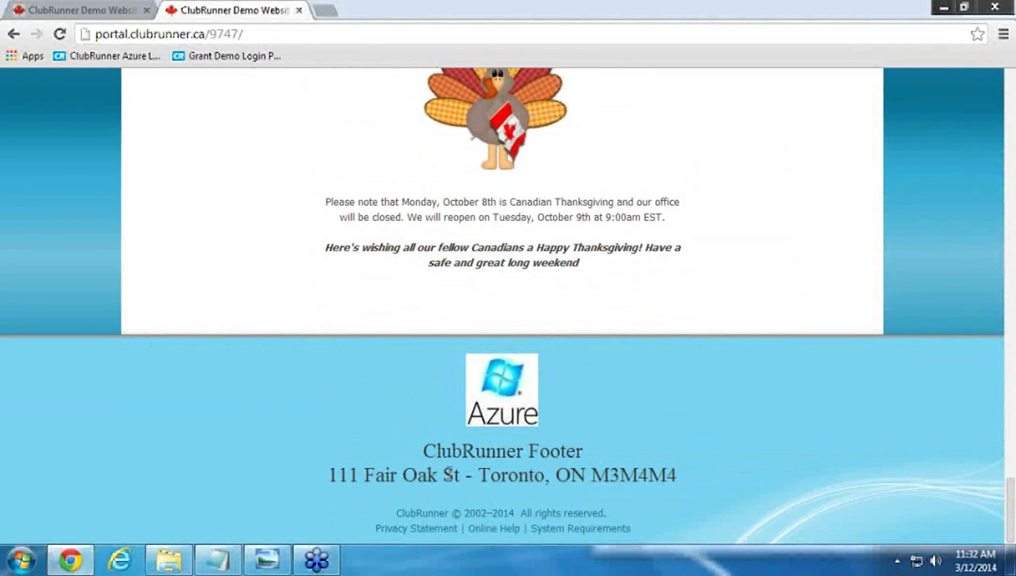
left_click_drag(1011, 509, 1011, 358)
Reload the live home page and look through its top content sections
key("F5")
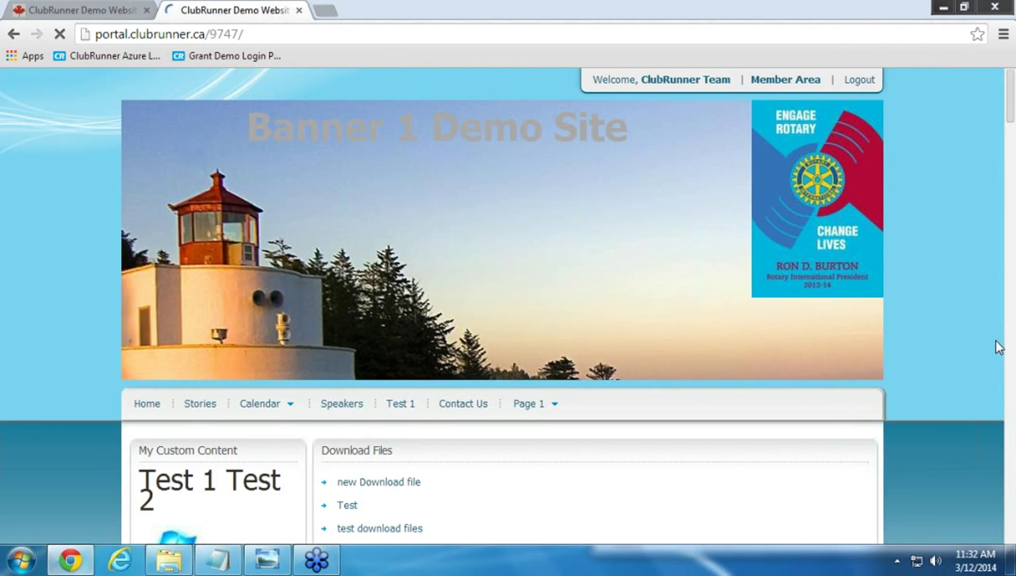
scroll(962, 370, "down", 10)
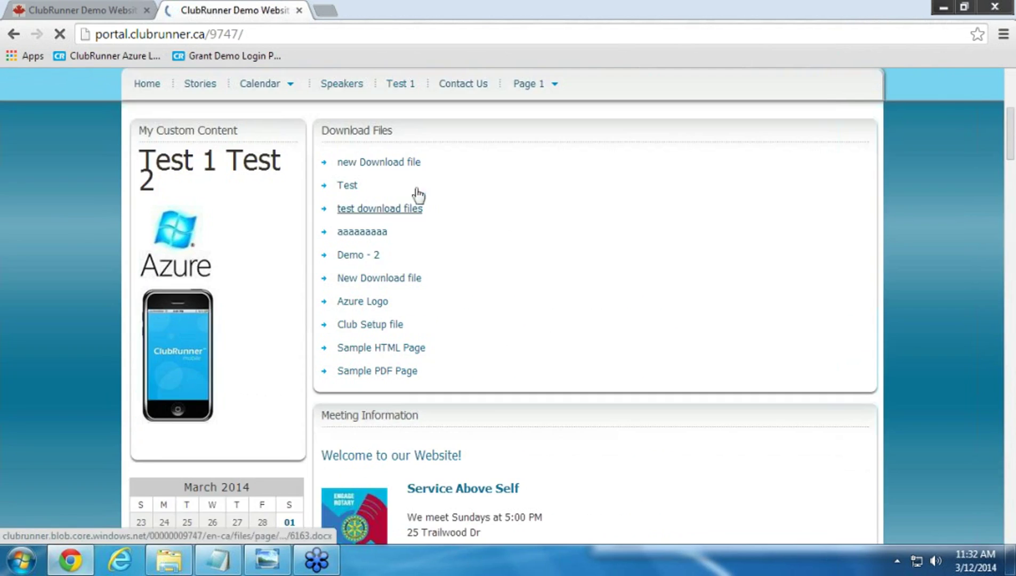
scroll(547, 480, "down", 5)
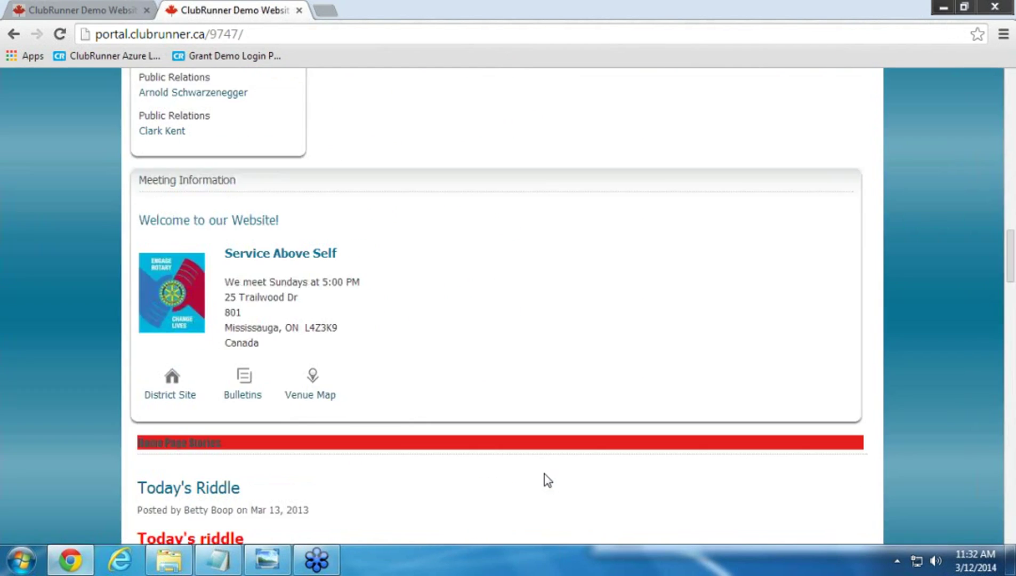
scroll(548, 479, "up", 15)
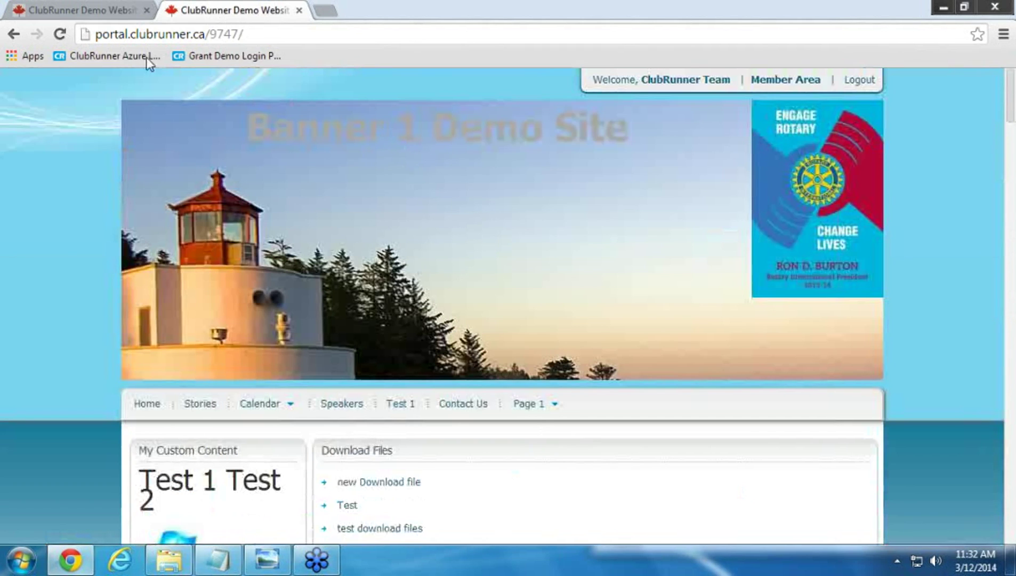
Return to the designer, open the CSS stylesheets list in the website settings and compare it with the live site
left_click(95, 16)
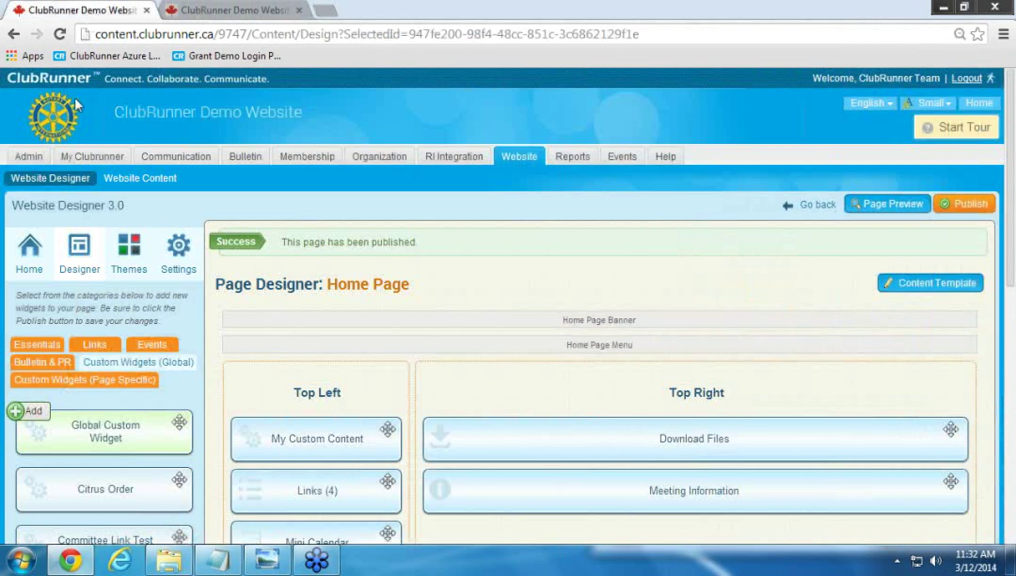
left_click(185, 267)
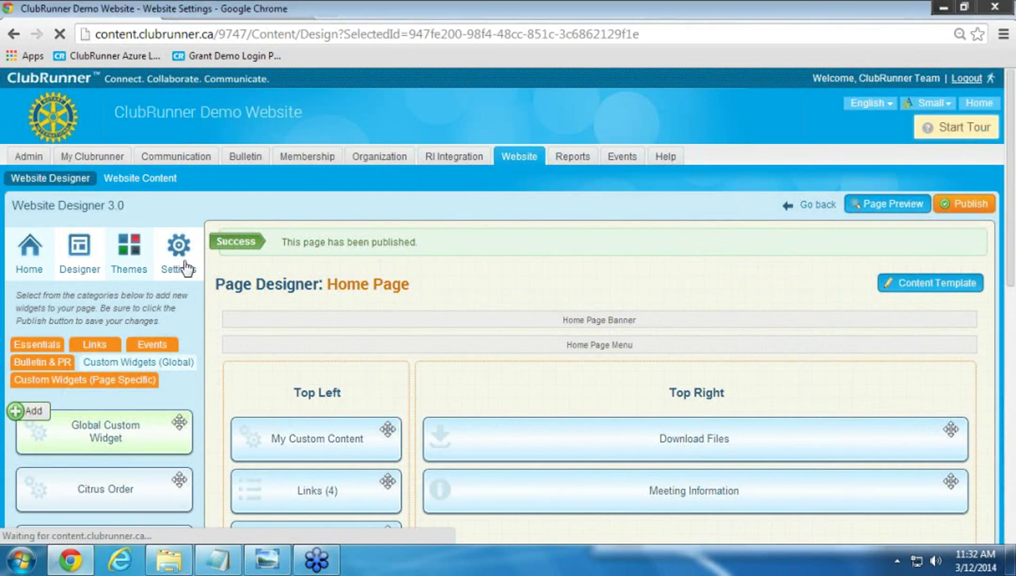
scroll(310, 343, "down", 5)
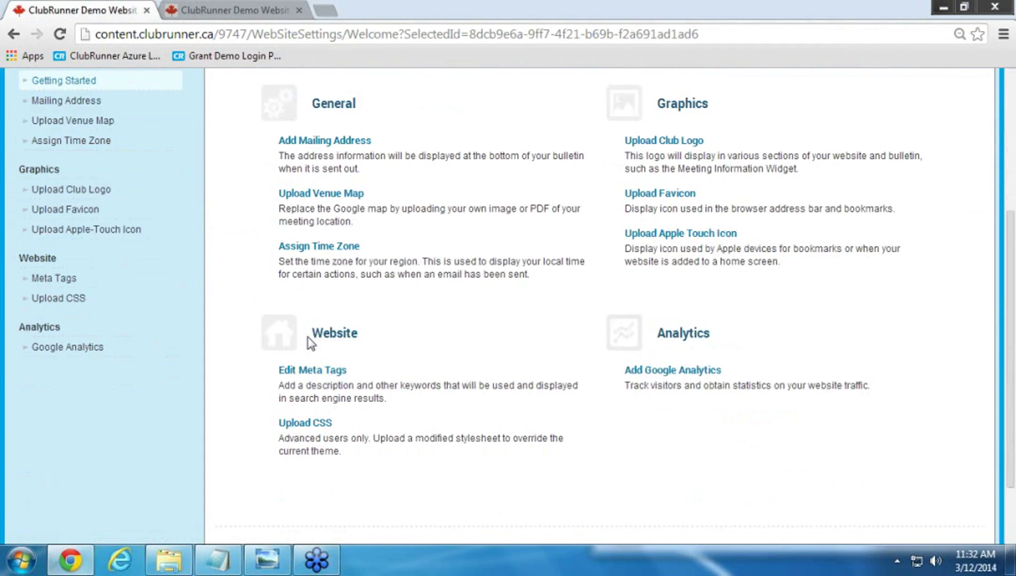
left_click(307, 424)
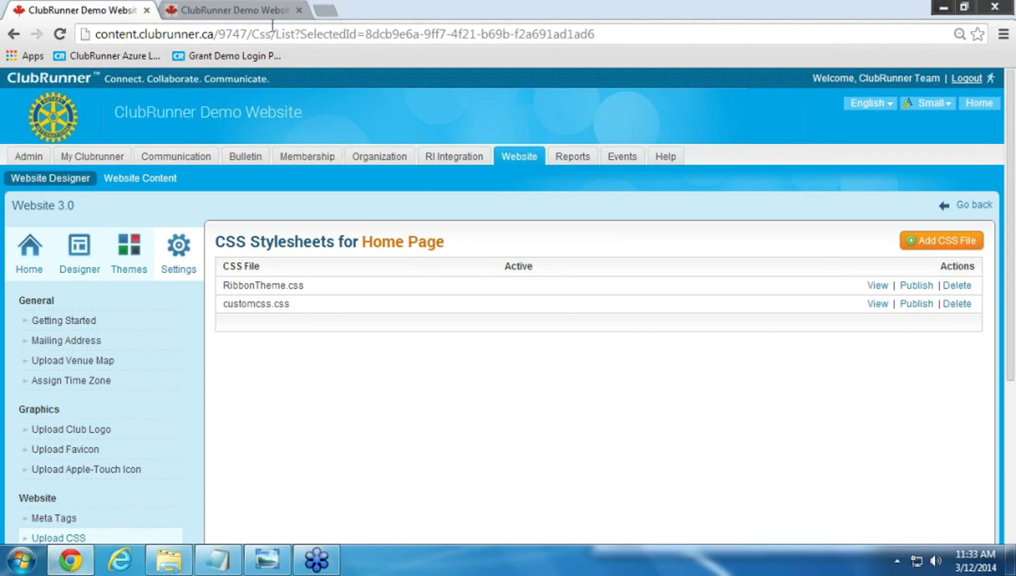
left_click(251, 11)
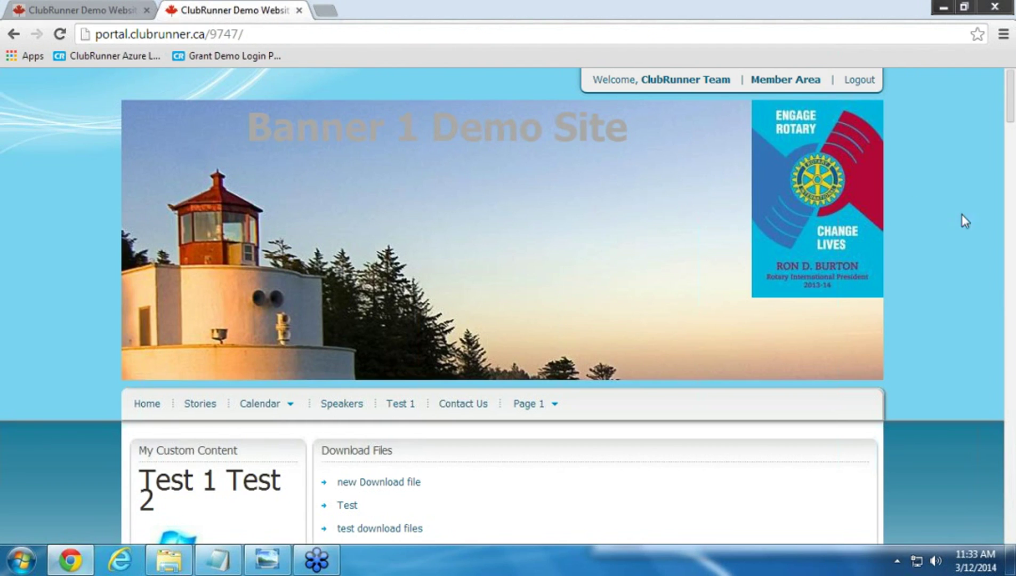
left_click(85, 0)
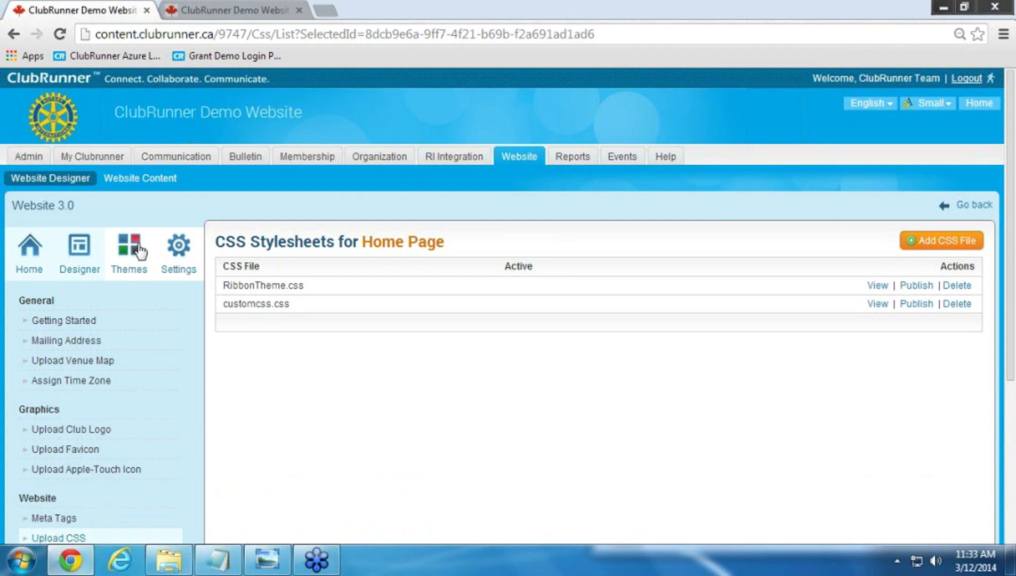
Open the website's themes and look over the home page's live preview with the current theme
left_click(155, 251)
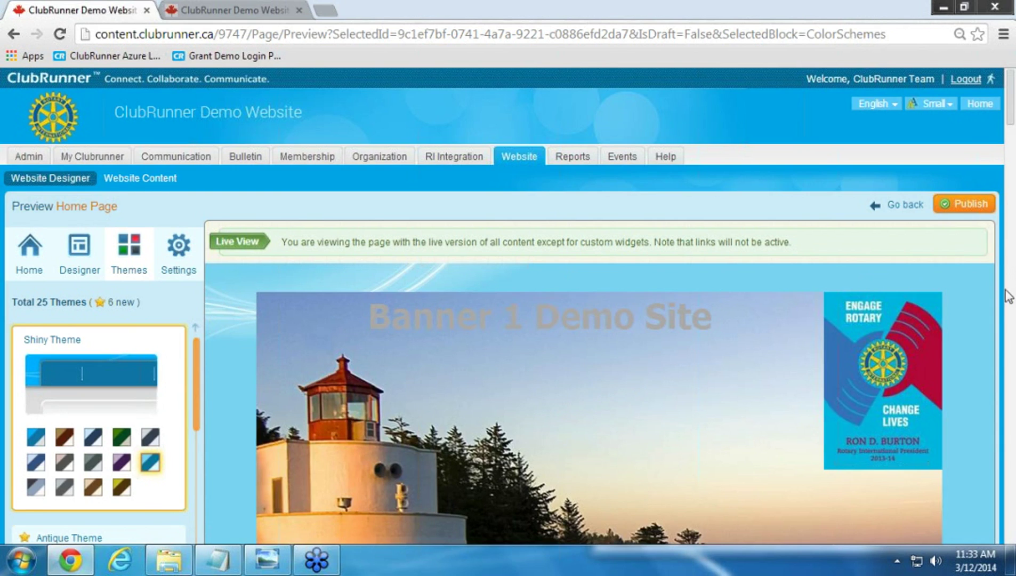
scroll(1013, 292, "down", 7)
scroll(1008, 291, "down", 8)
scroll(1013, 303, "up", 12)
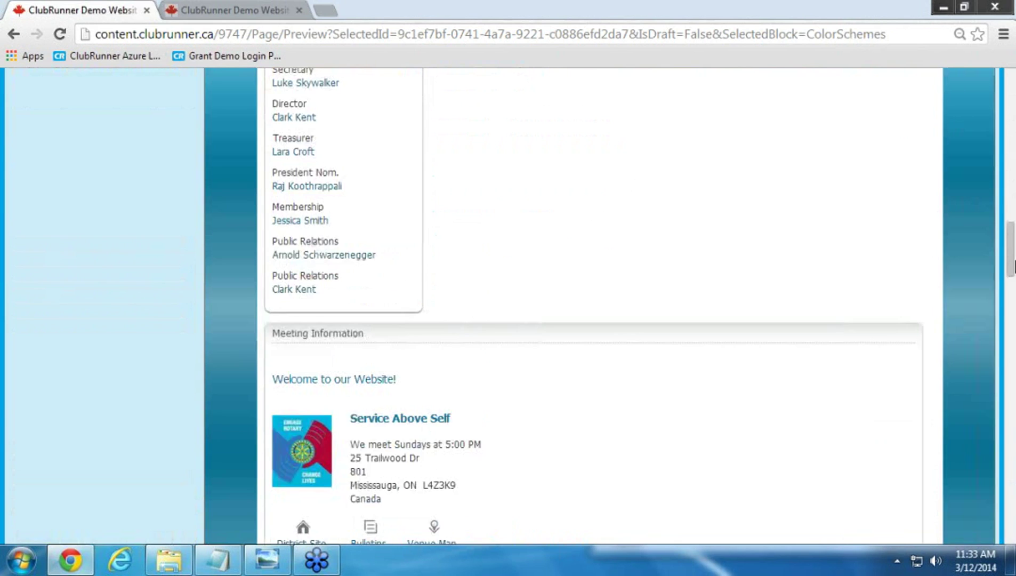
scroll(1013, 151, "up", 4)
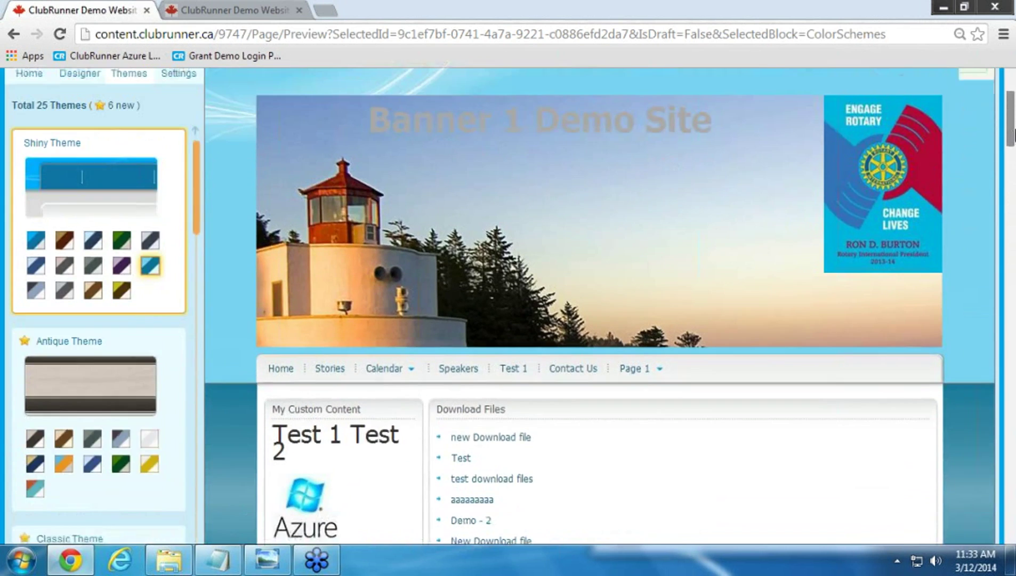
scroll(200, 229, "down", 5)
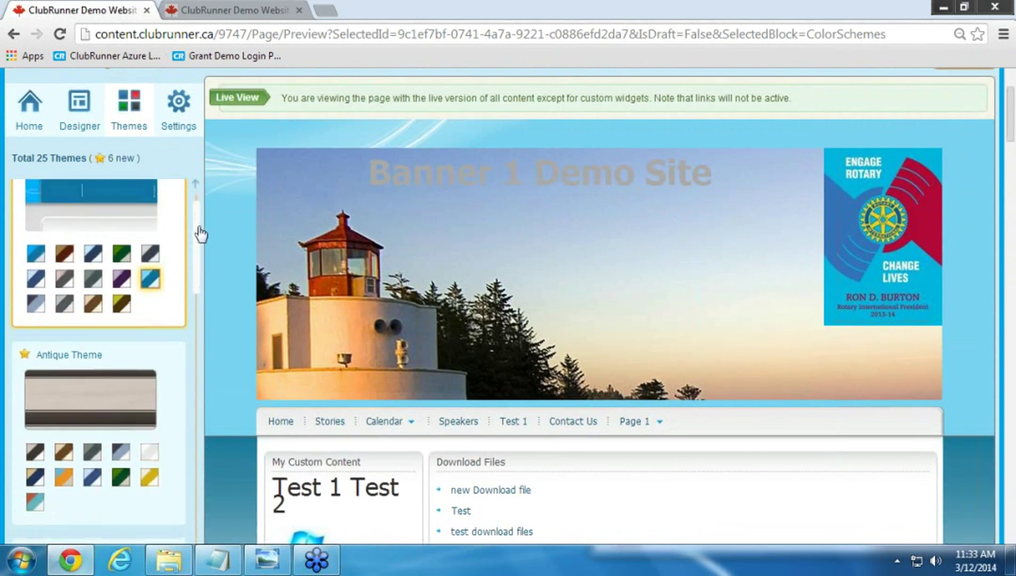
scroll(197, 224, "up", 4)
Try the Water Theme in its light teal color scheme on the home page preview
left_click_drag(197, 224, 186, 363)
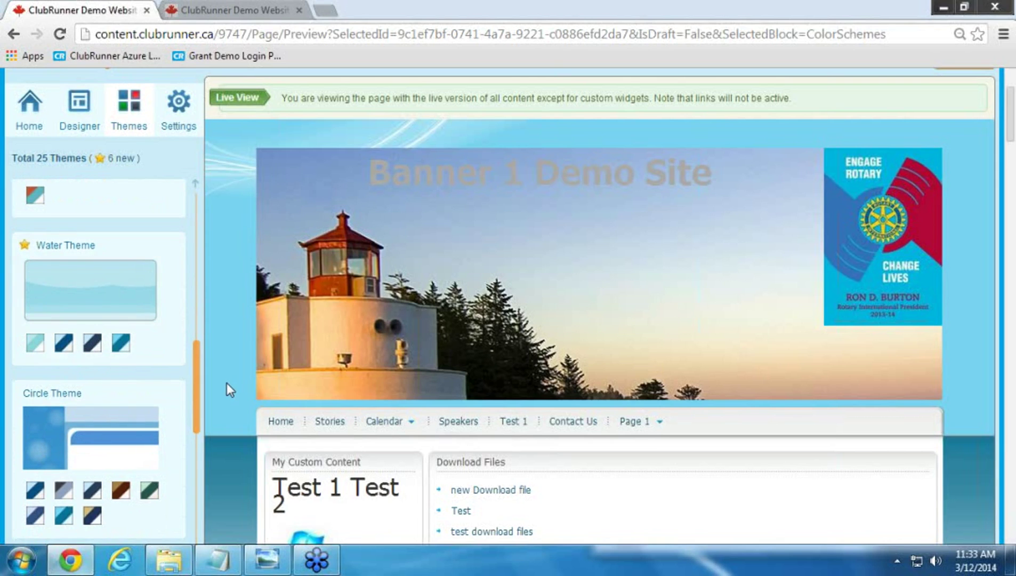
left_click(34, 349)
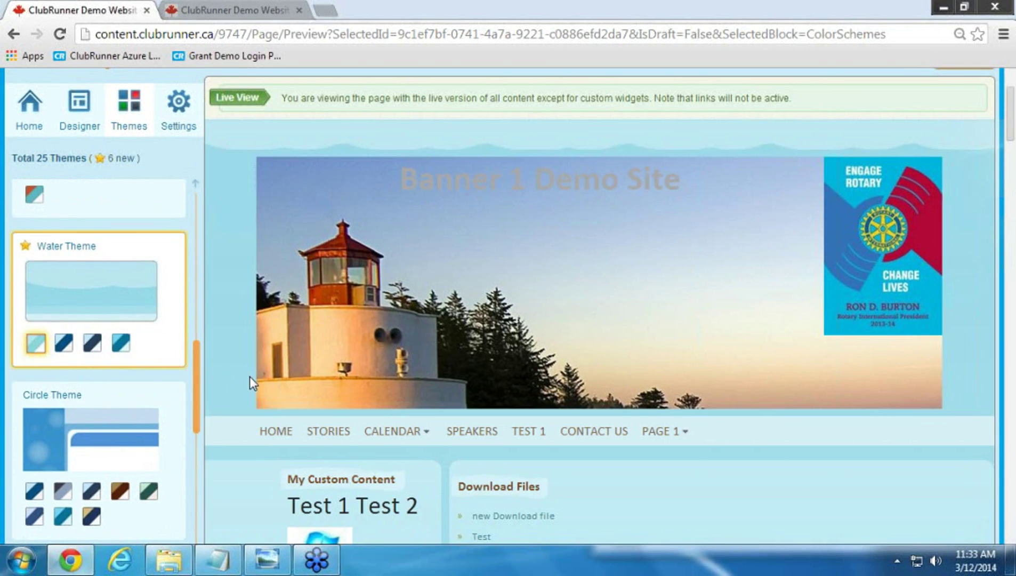
scroll(250, 376, "down", 8)
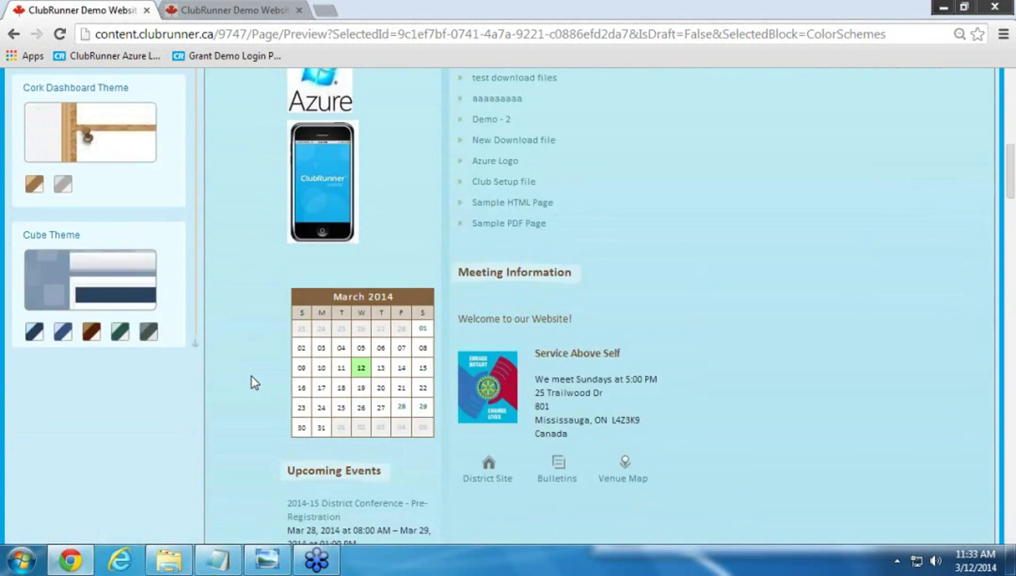
scroll(255, 383, "up", 4)
scroll(255, 383, "up", 2)
scroll(123, 368, "down", 1)
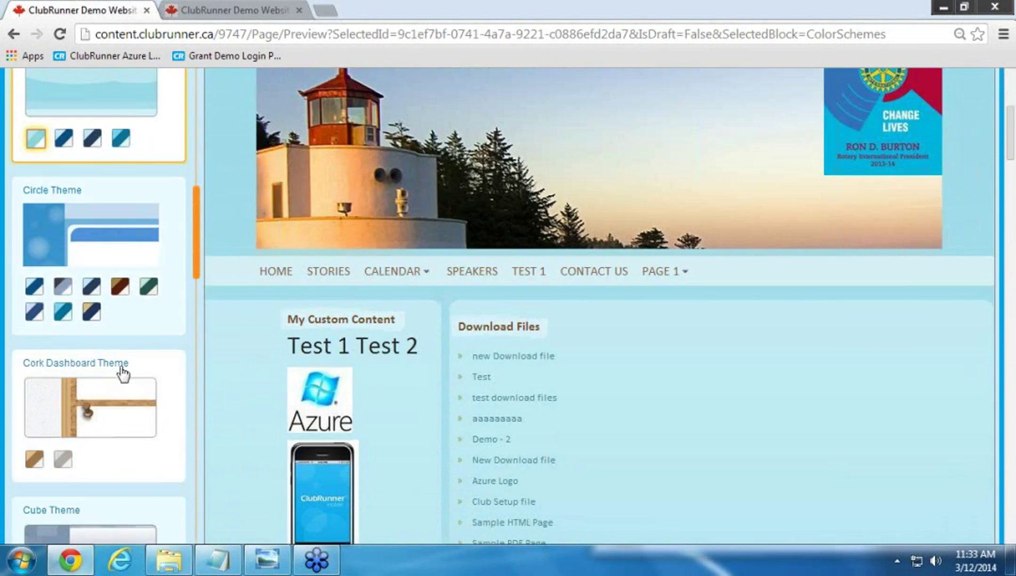
Try the Cube Theme in its medium blue color scheme on the home page preview
scroll(81, 429, "down", 2)
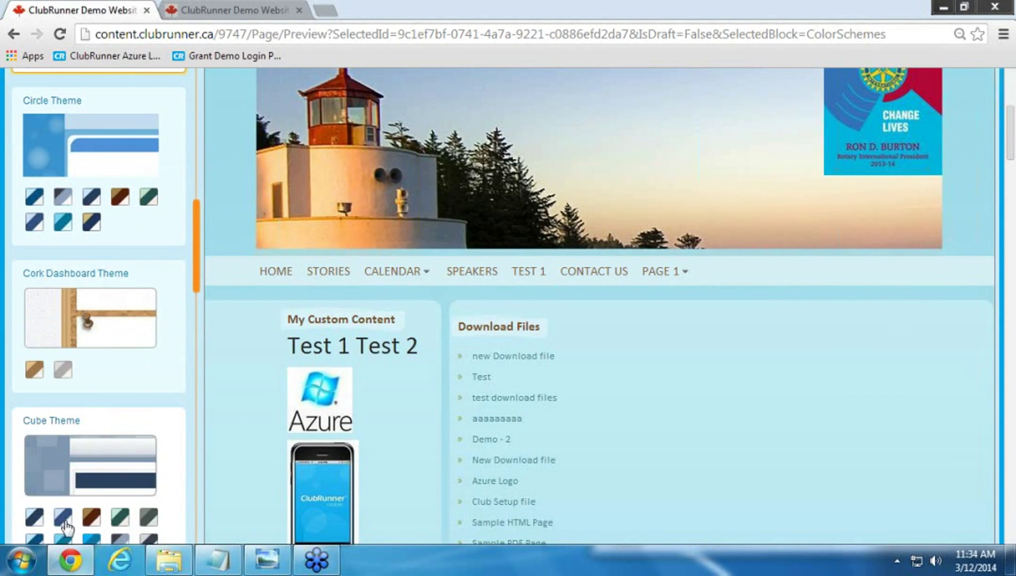
scroll(65, 519, "down", 3)
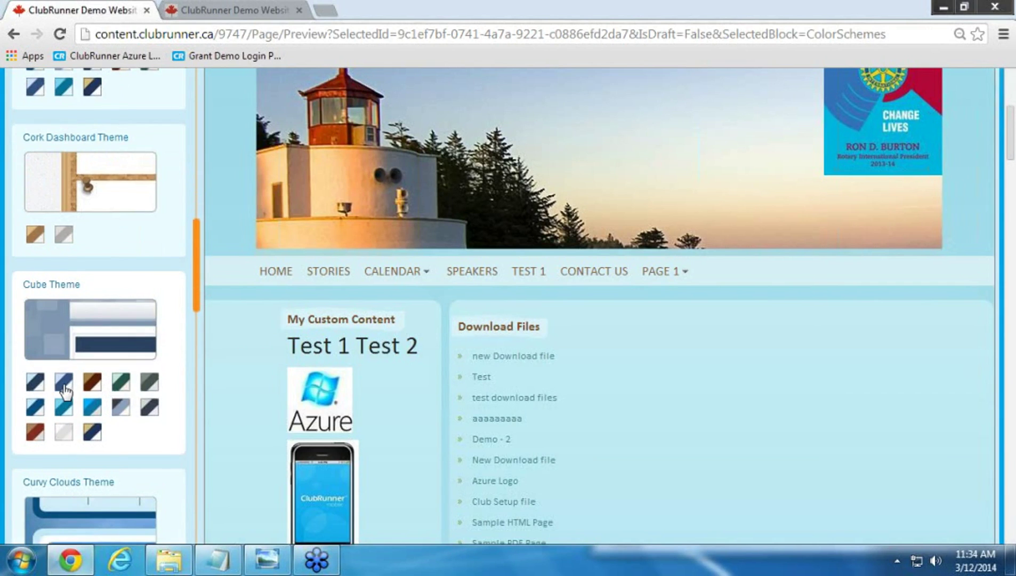
left_click(63, 387)
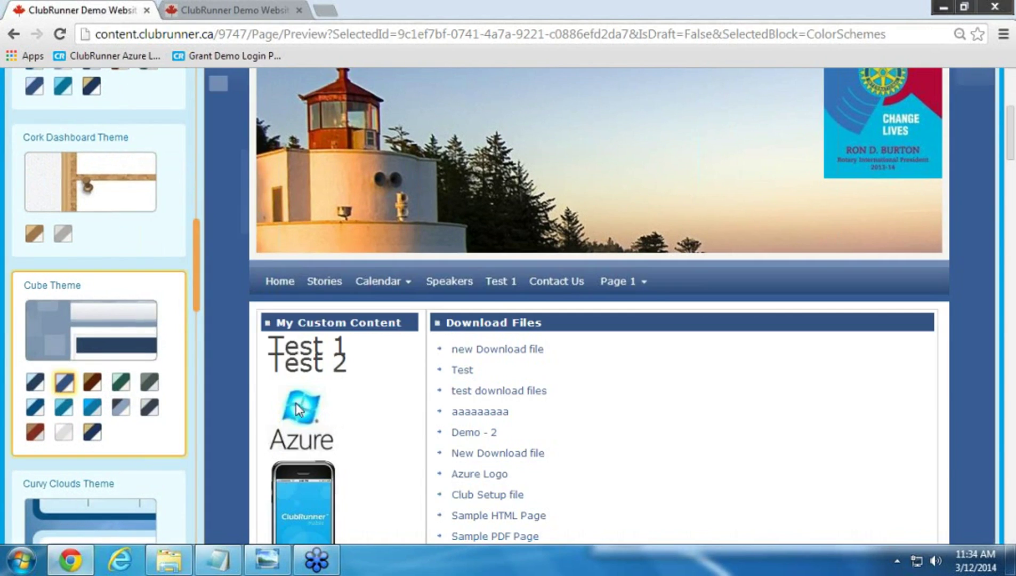
scroll(253, 393, "down", 6)
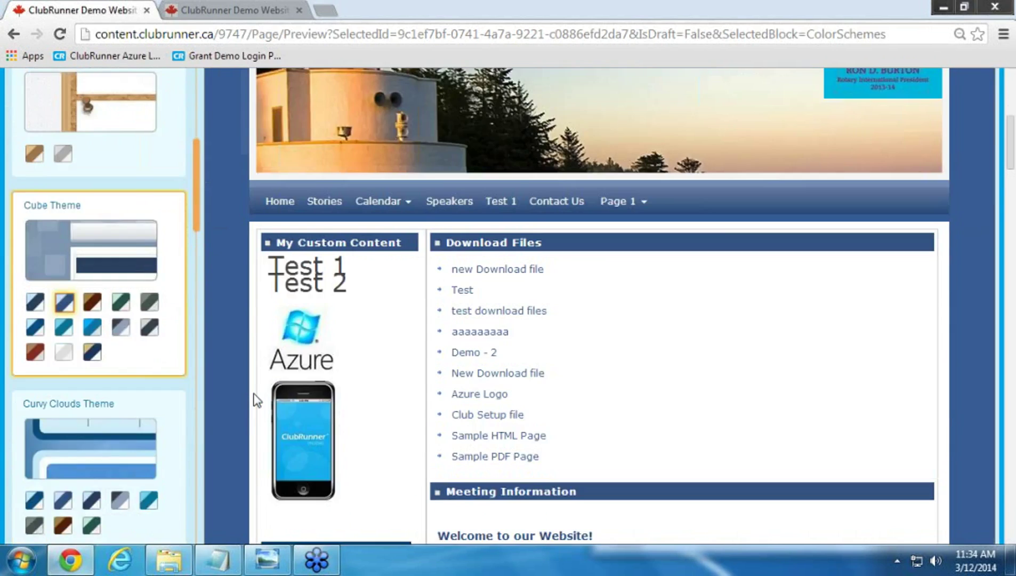
scroll(253, 393, "up", 3)
scroll(258, 283, "down", 3)
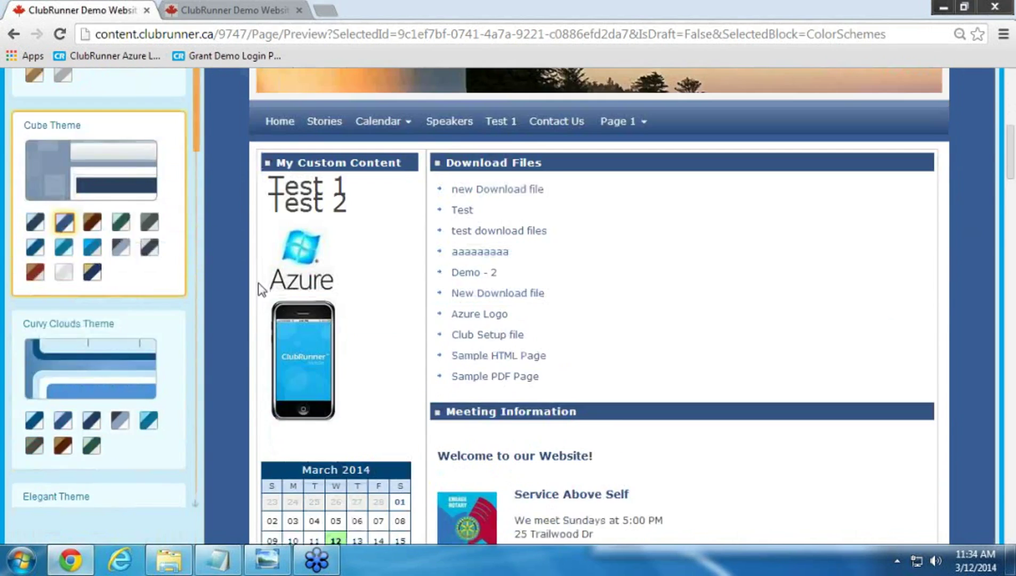
scroll(178, 173, "up", 1)
Select the gold color scheme of the Elegant Theme and publish the home page, confirming the prompt
scroll(141, 331, "down", 5)
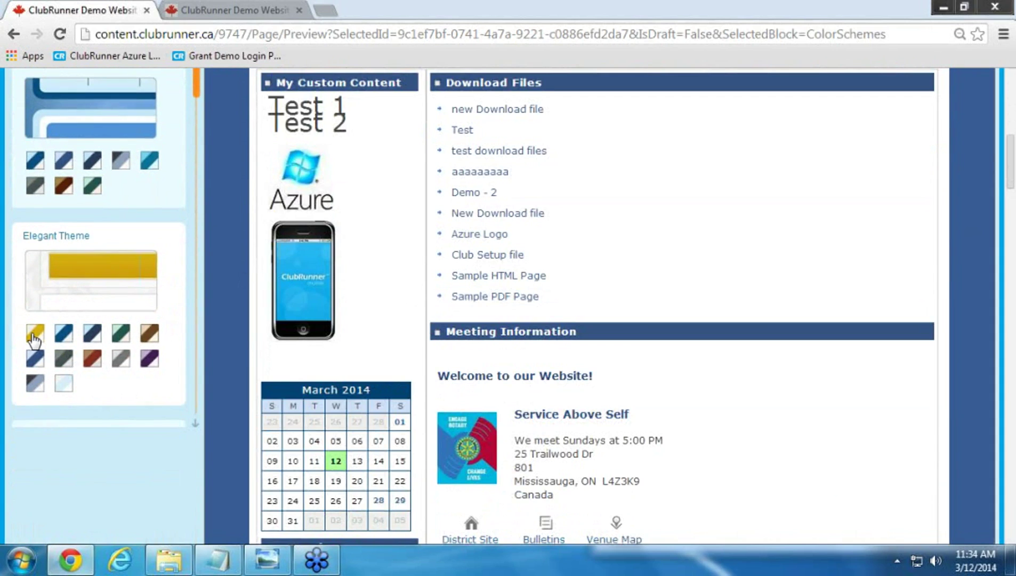
left_click(34, 335)
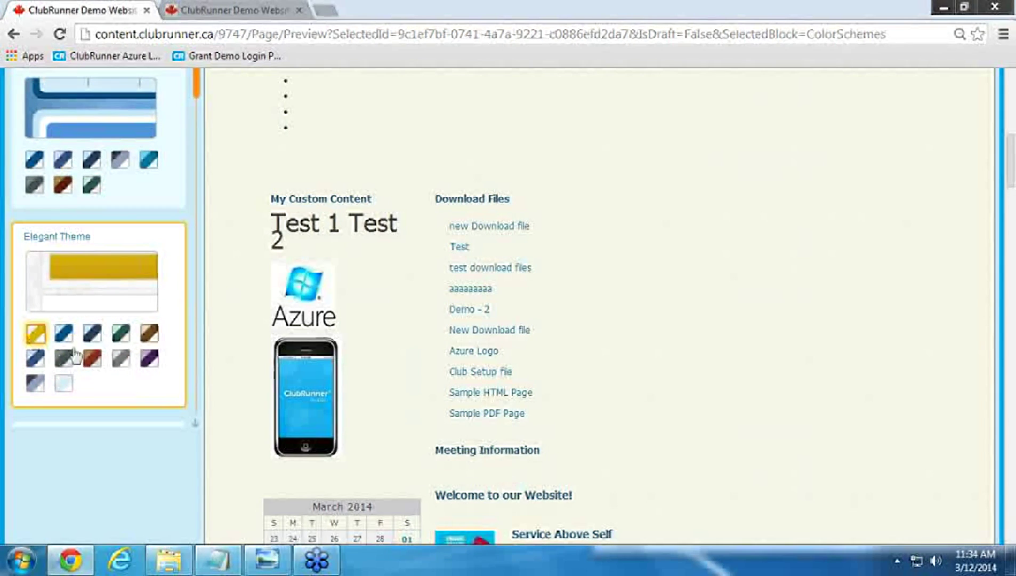
scroll(729, 479, "up", 8)
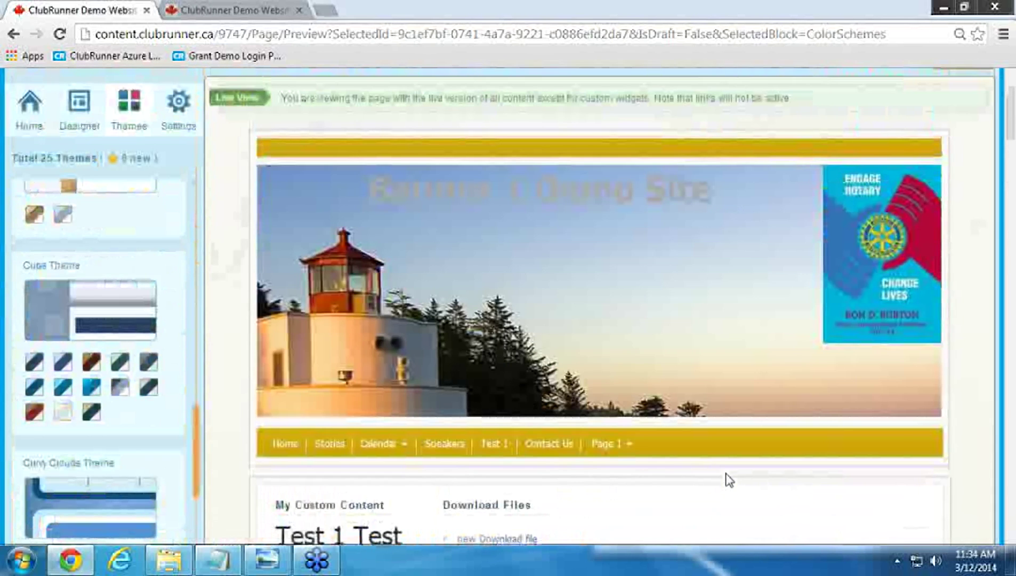
scroll(729, 479, "up", 3)
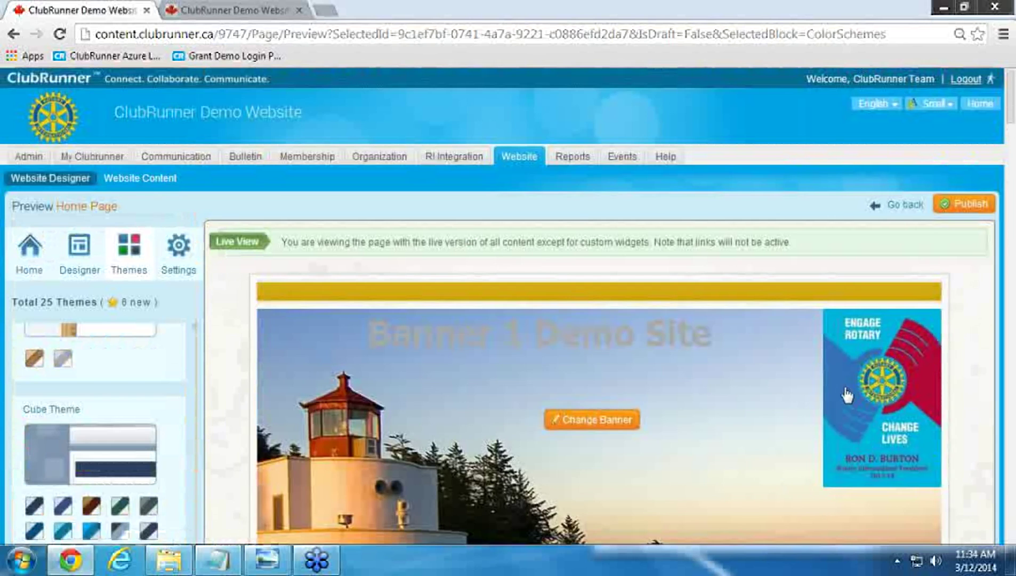
left_click(953, 209)
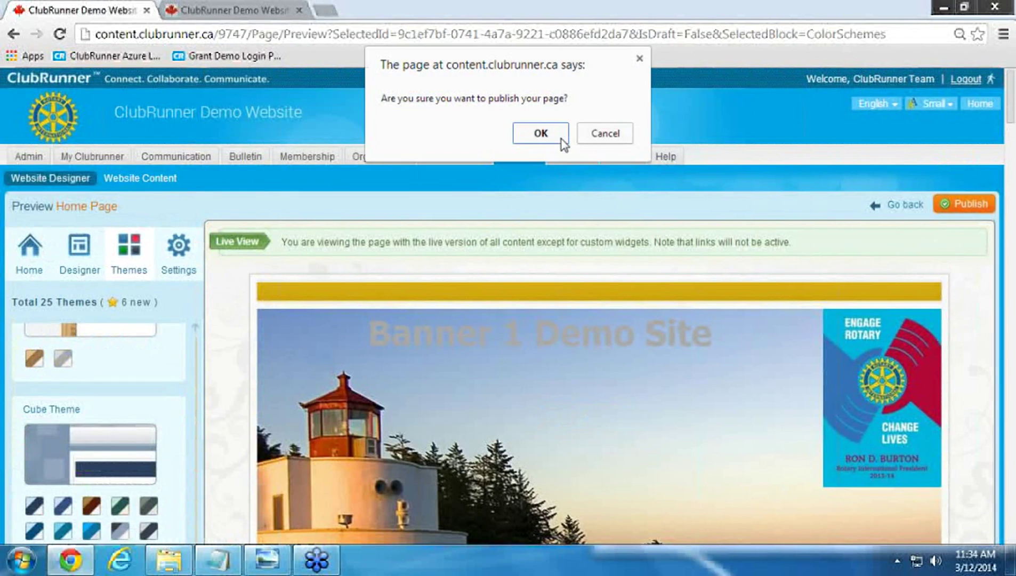
left_click(562, 141)
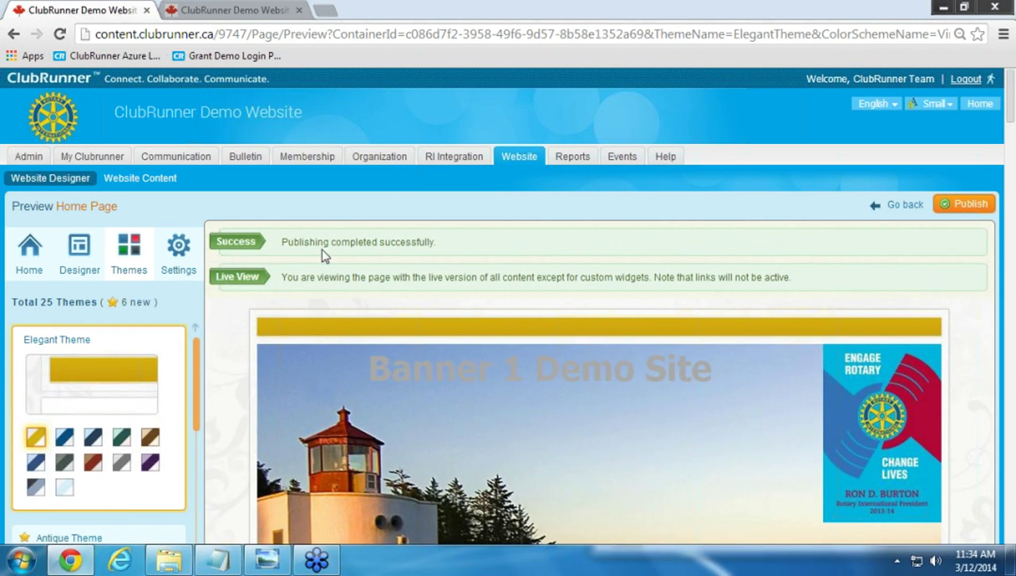
Reload the live club website and review the newly themed home page from the banner to its end
left_click(253, 15)
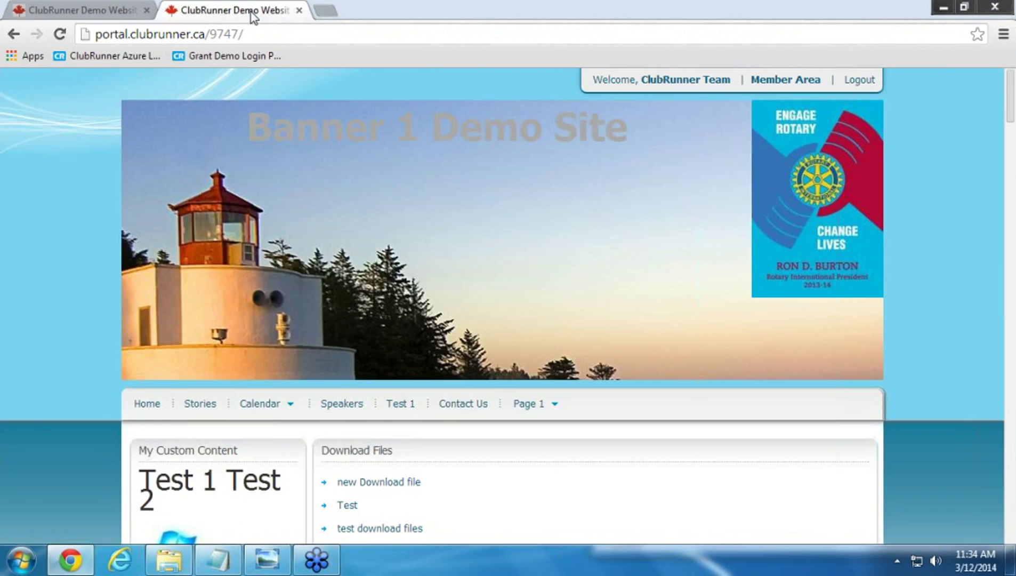
key("F5")
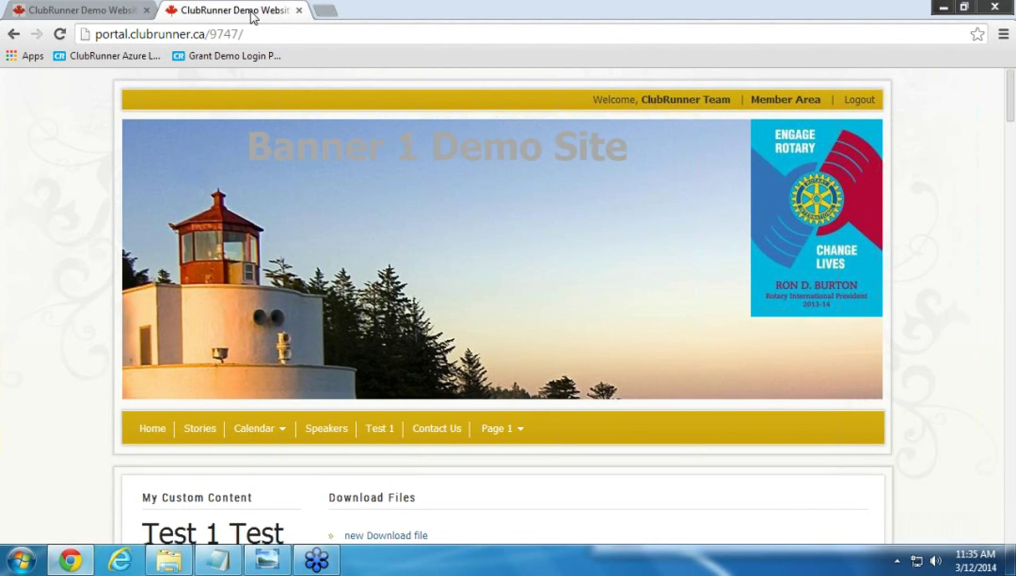
scroll(63, 299, "down", 5)
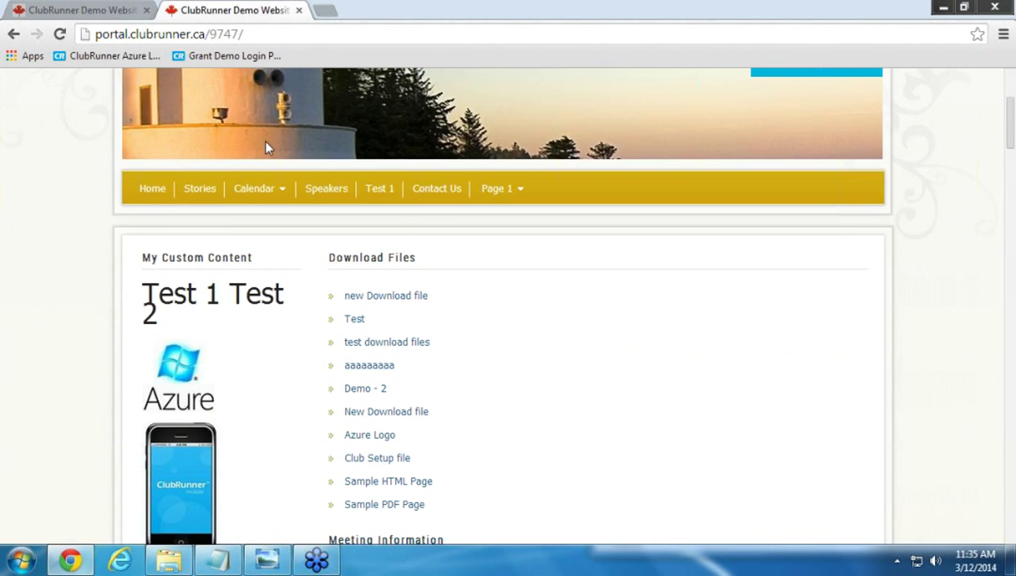
scroll(608, 308, "down", 6)
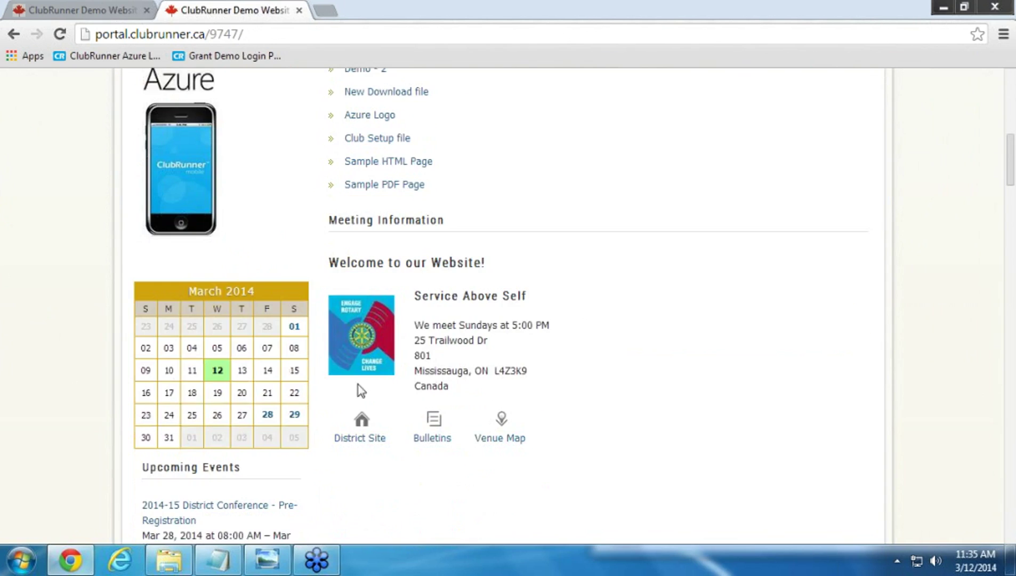
scroll(509, 312, "down", 10)
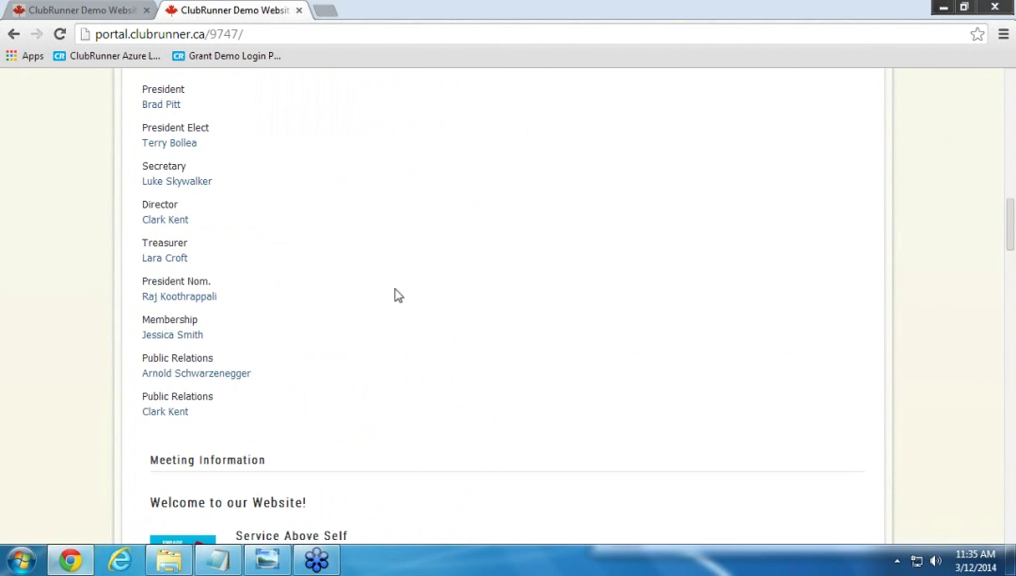
scroll(320, 340, "down", 13)
scroll(335, 342, "down", 20)
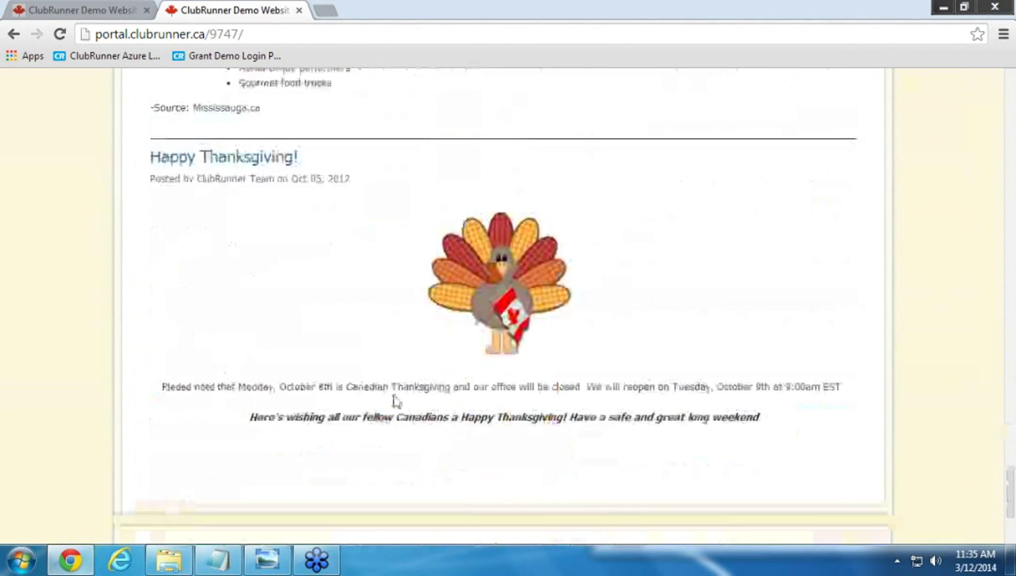
scroll(395, 401, "down", 4)
left_click_drag(1006, 524, 1010, 93)
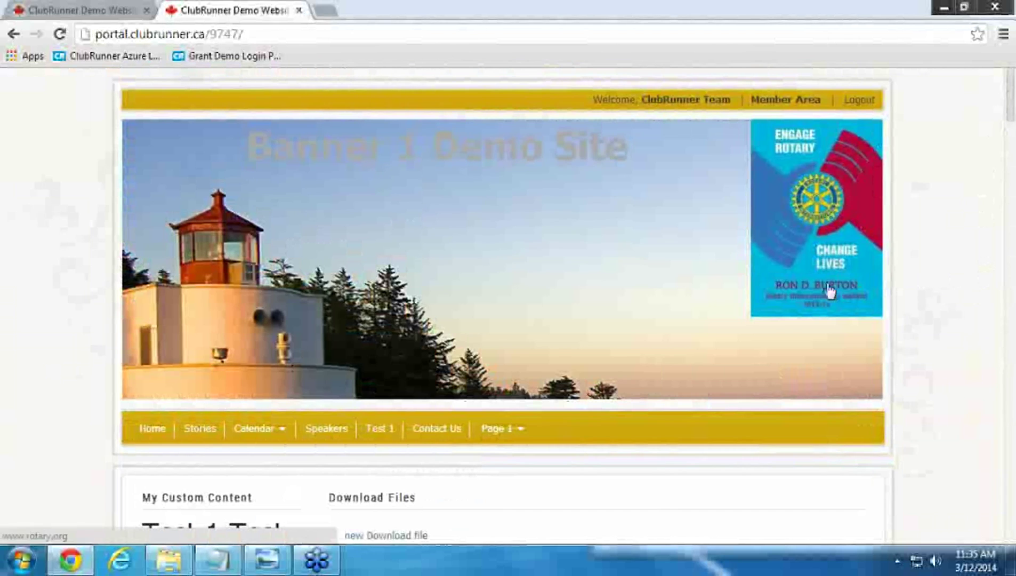
Switch to Windows Photo Viewer to show the Contact image
left_click(272, 568)
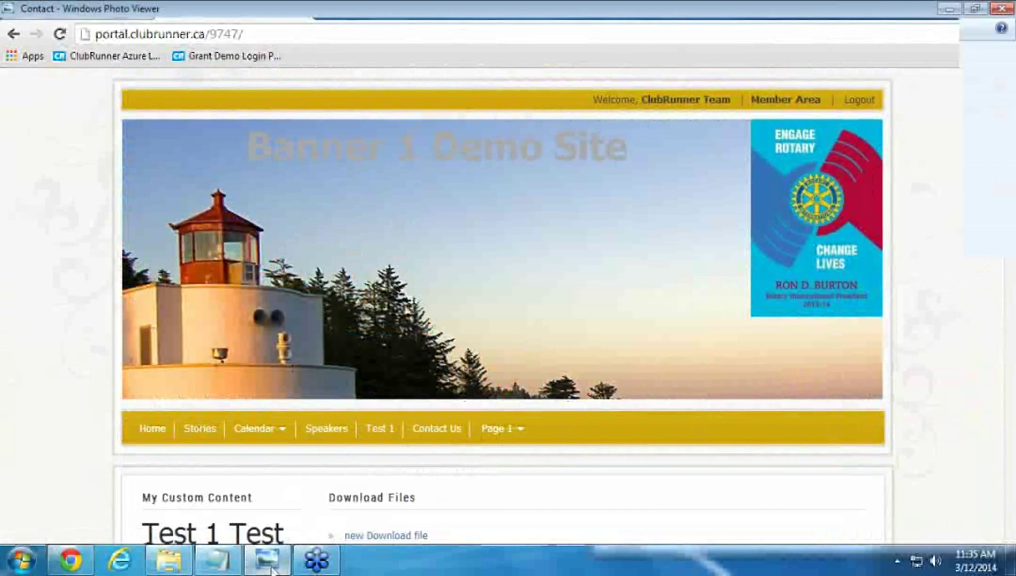